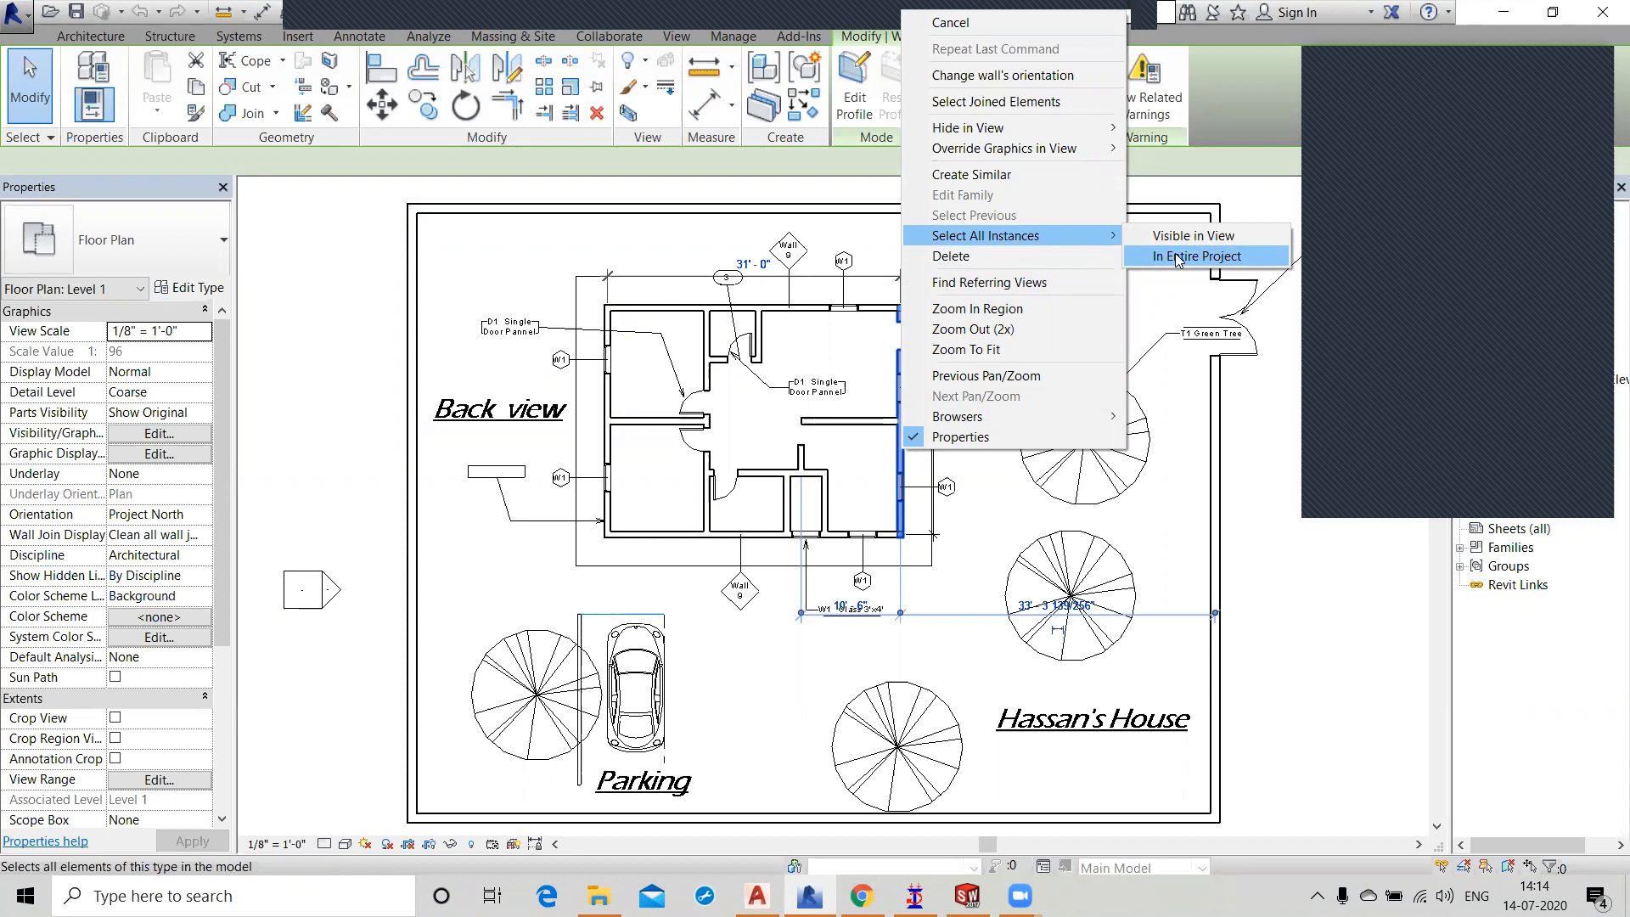
# Select every Generic - 8" wall in the entire project and set their Mark value to GR.
pyautogui.click(1177, 260)
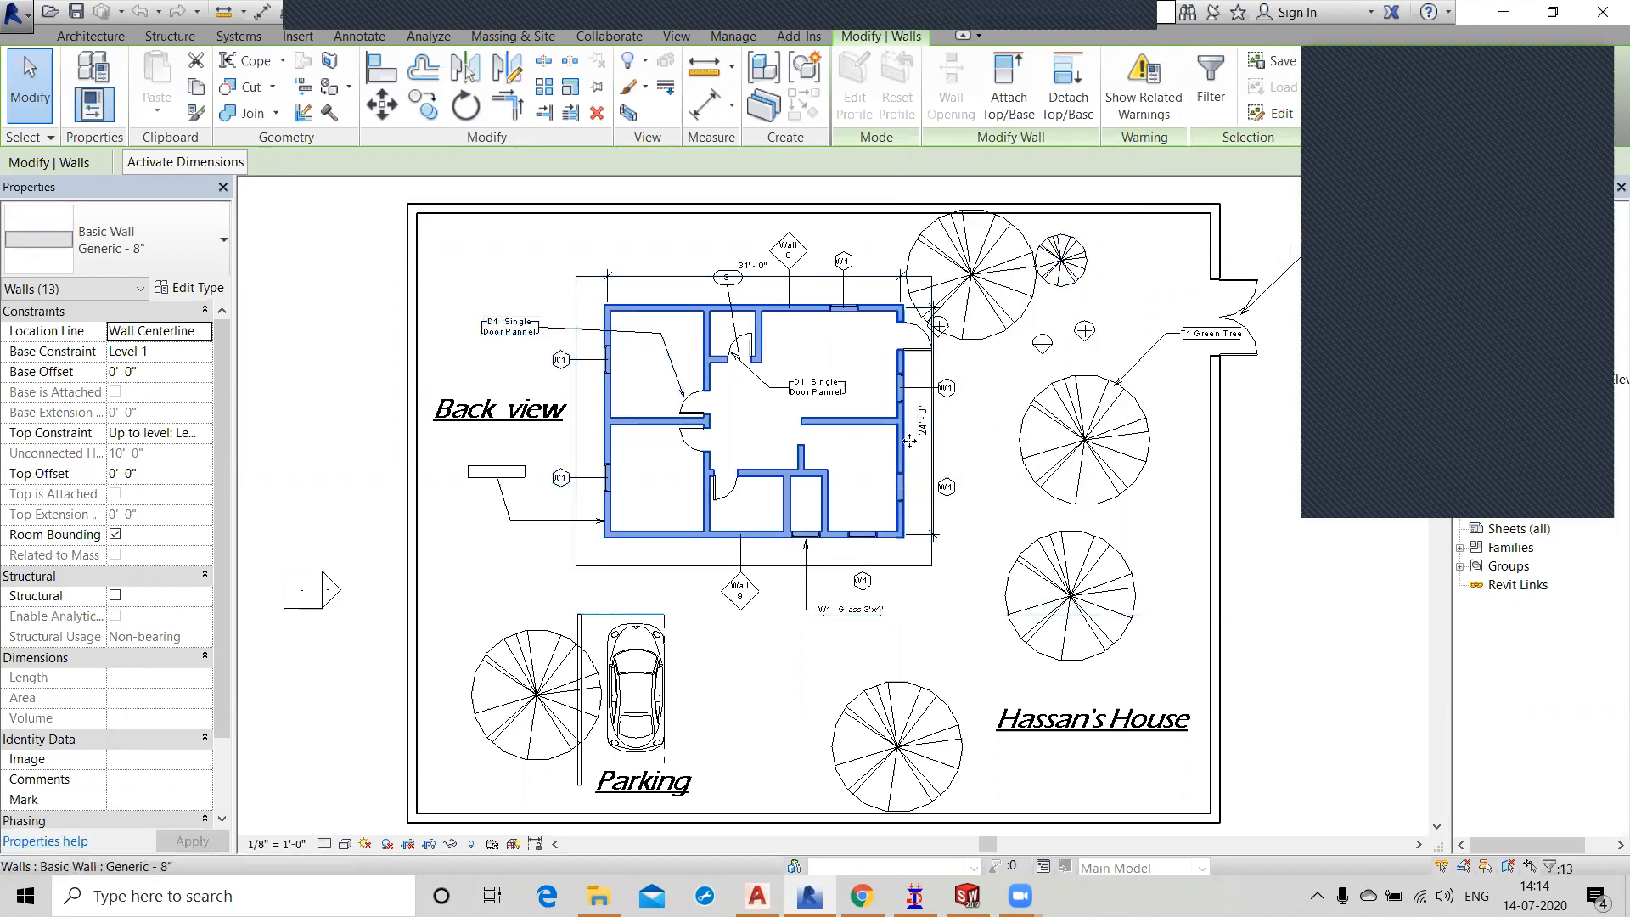
pyautogui.moveTo(214, 432); pyautogui.dragTo(195, 567)
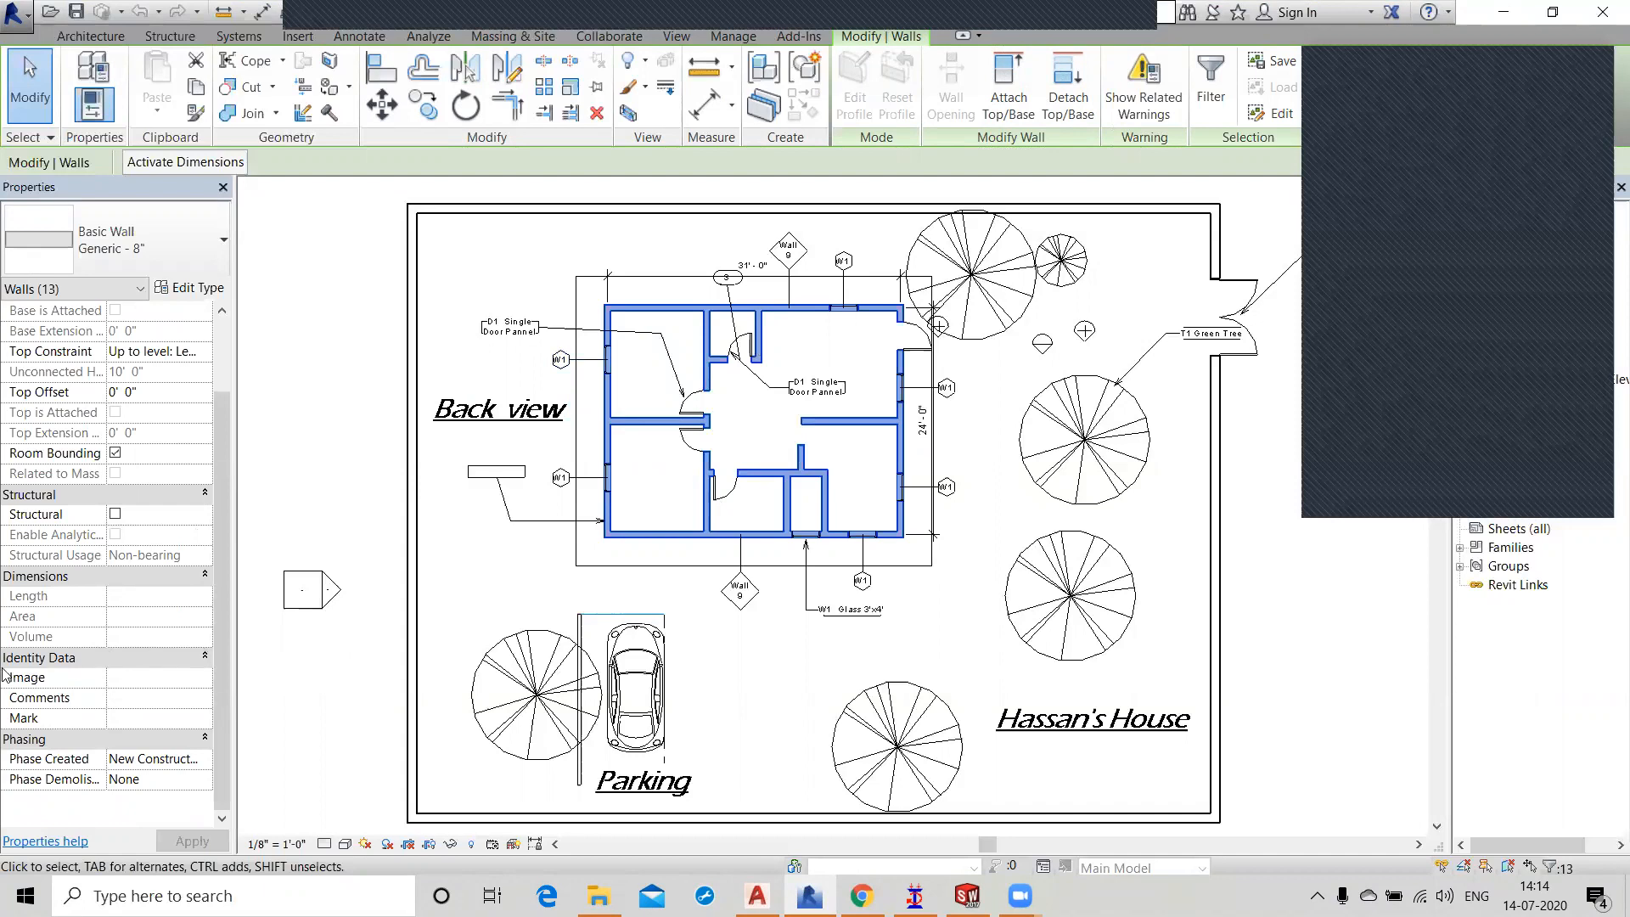
pyautogui.click(122, 720)
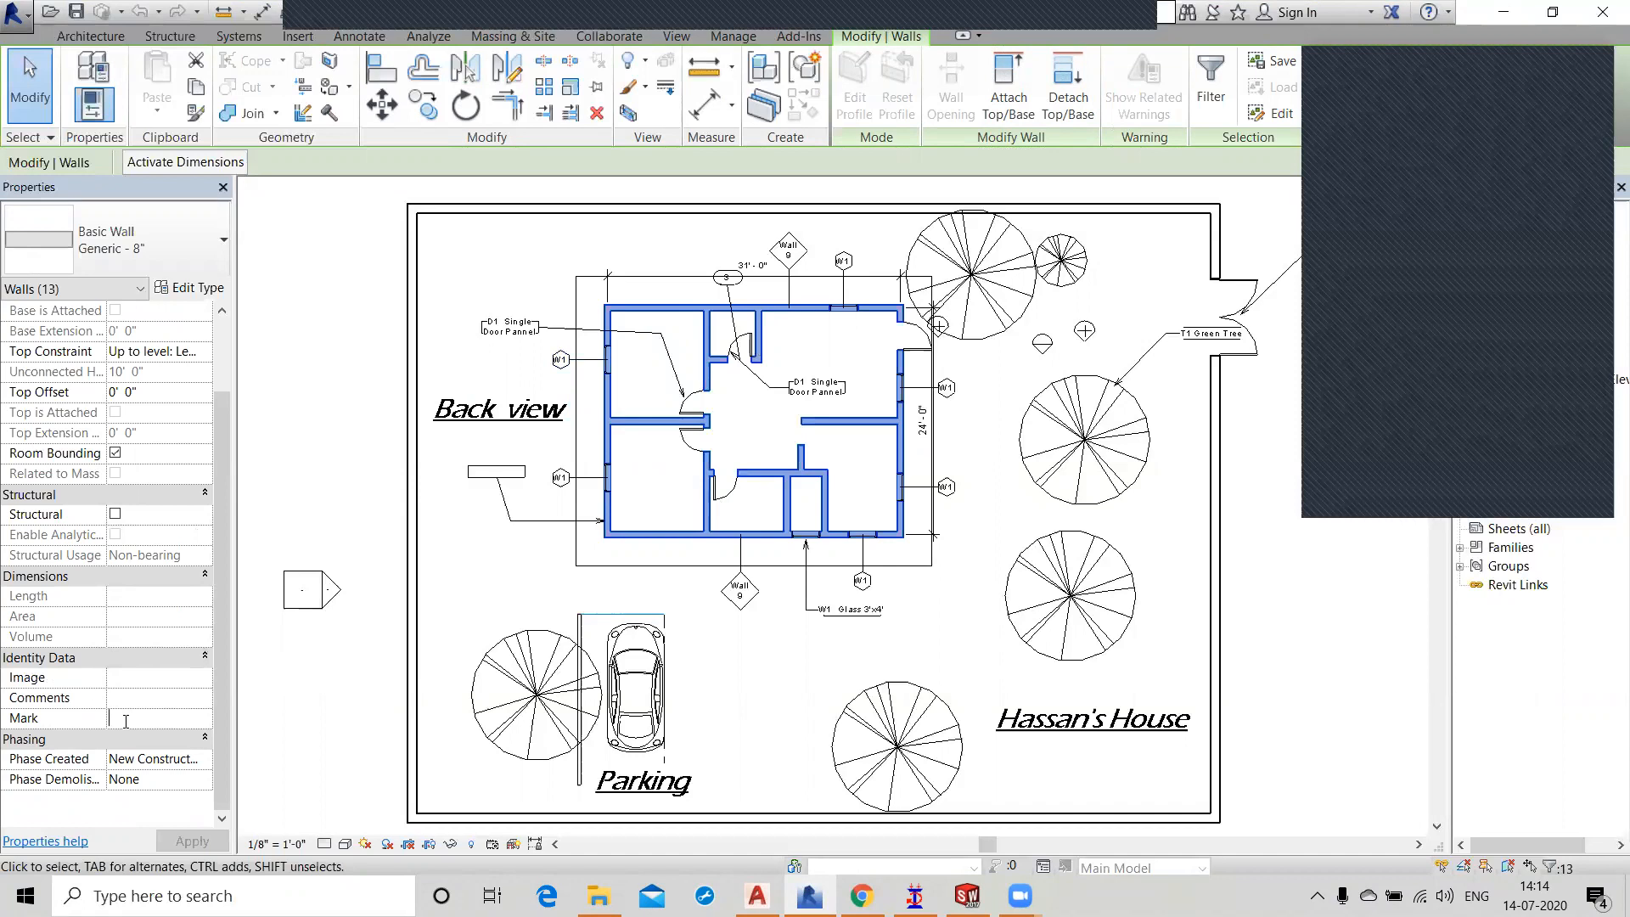
pyautogui.write('G')
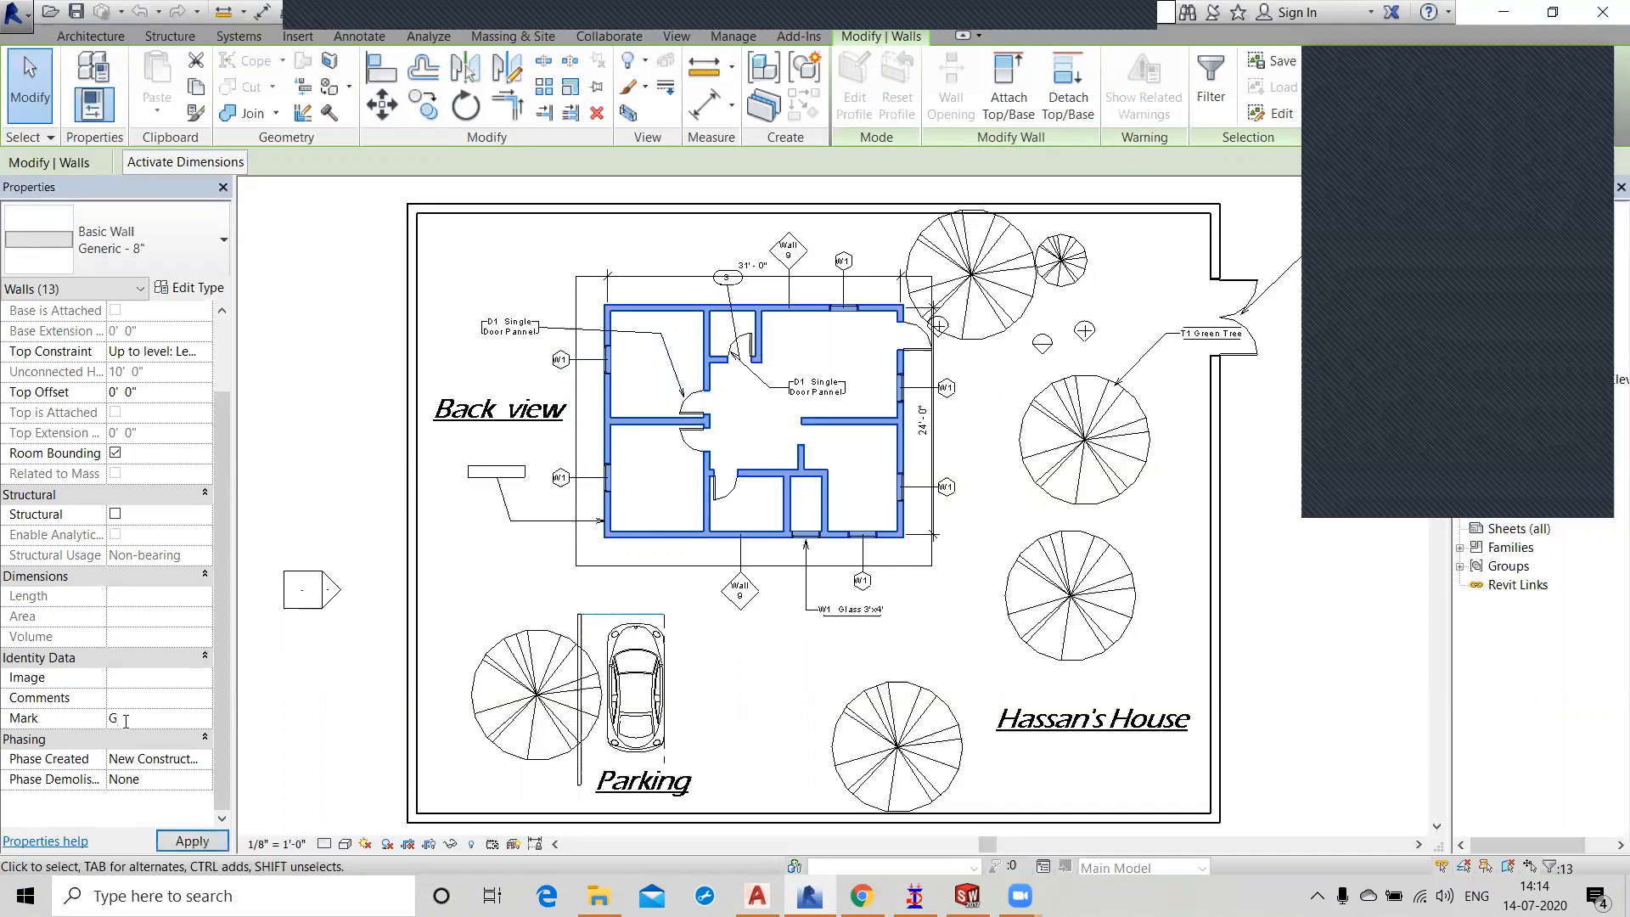
pyautogui.write('R')
pyautogui.click(189, 843)
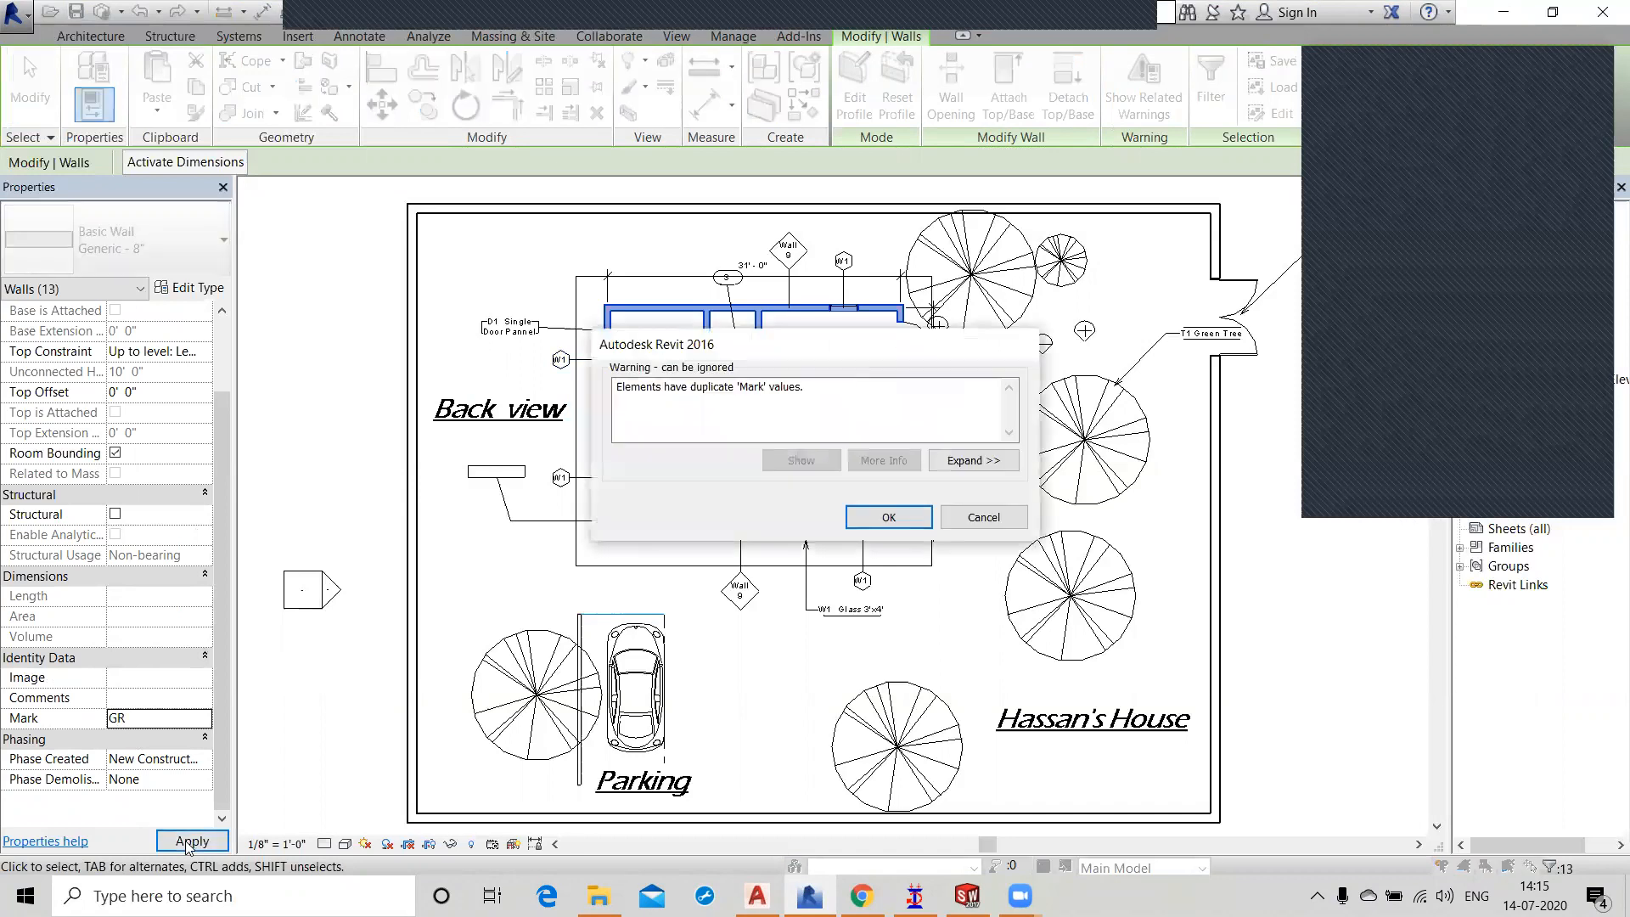
pyautogui.click(888, 517)
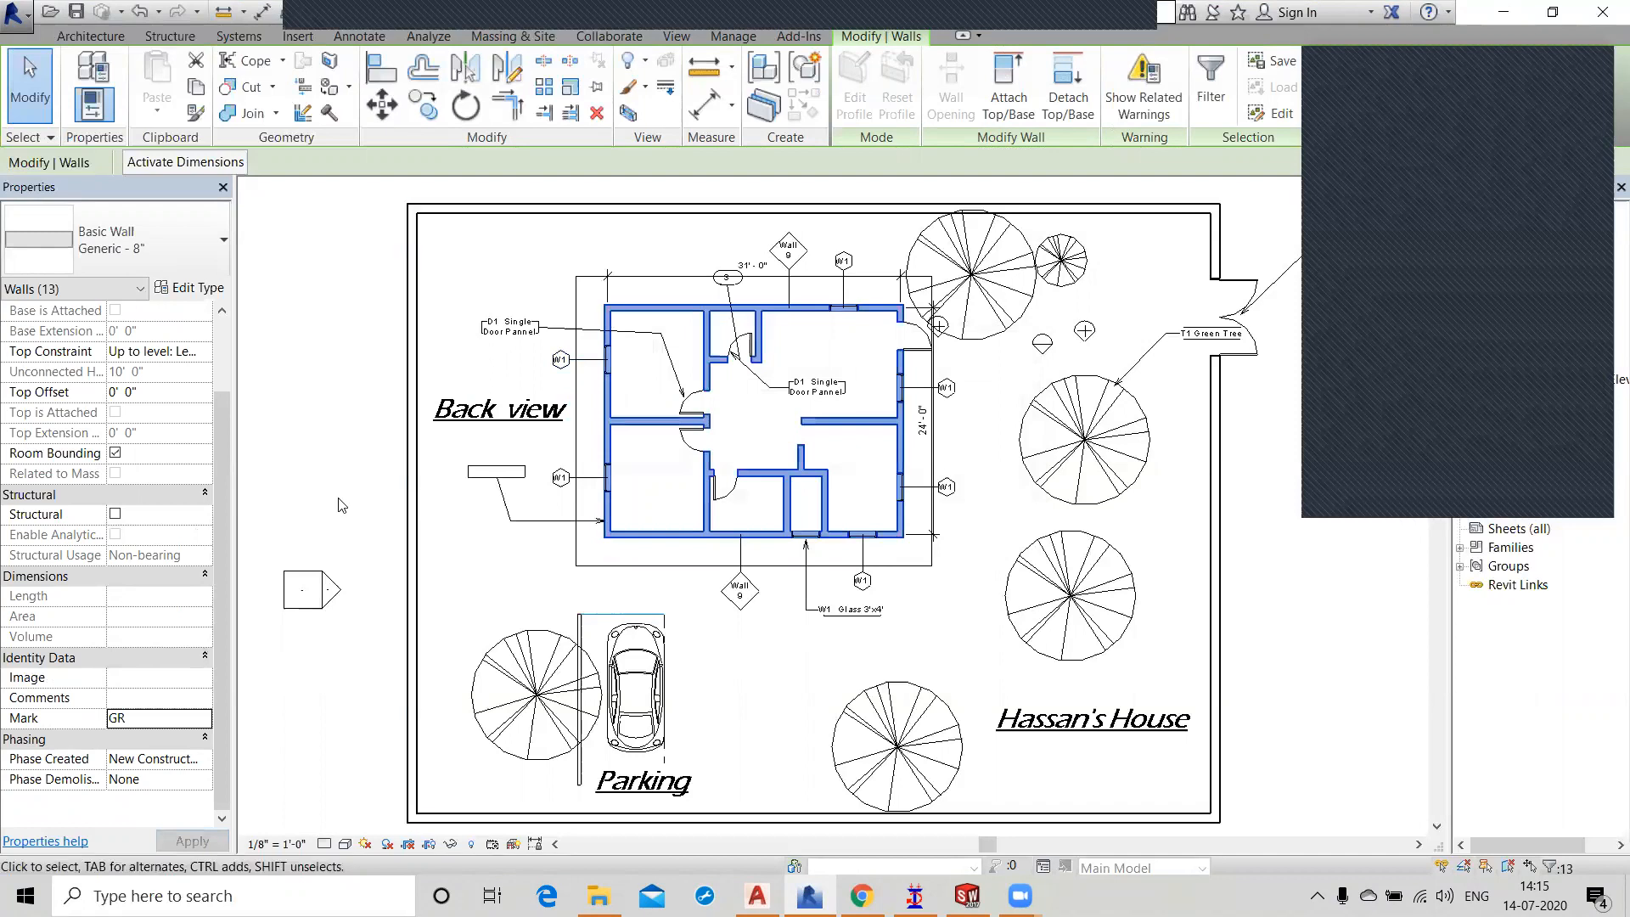
pyautogui.click(341, 505)
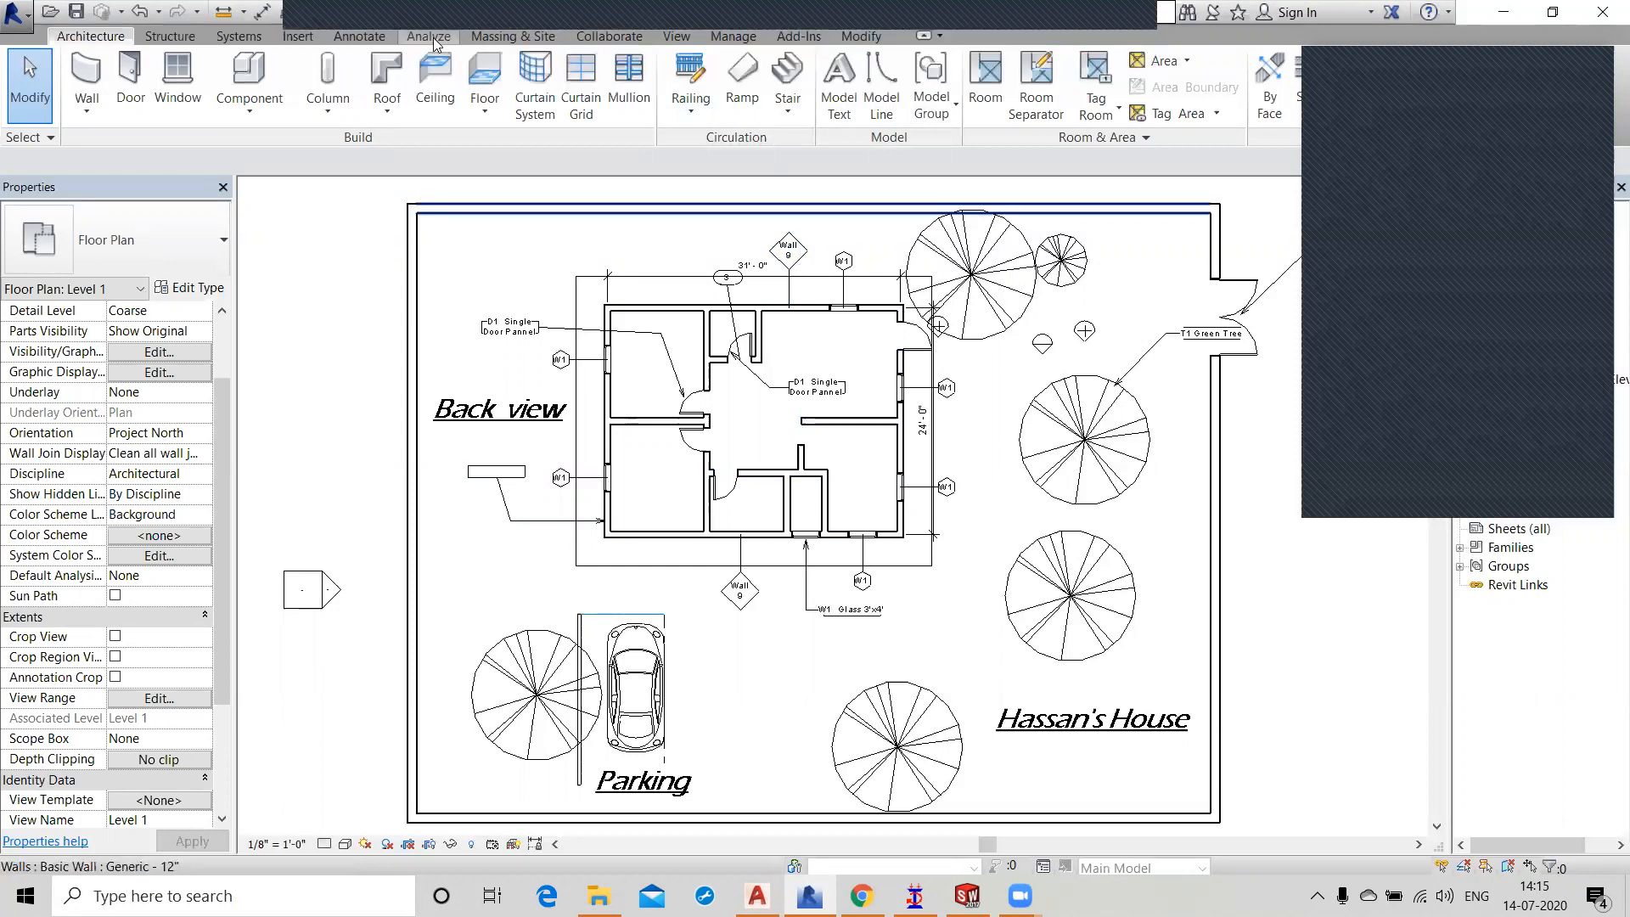
pyautogui.click(434, 41)
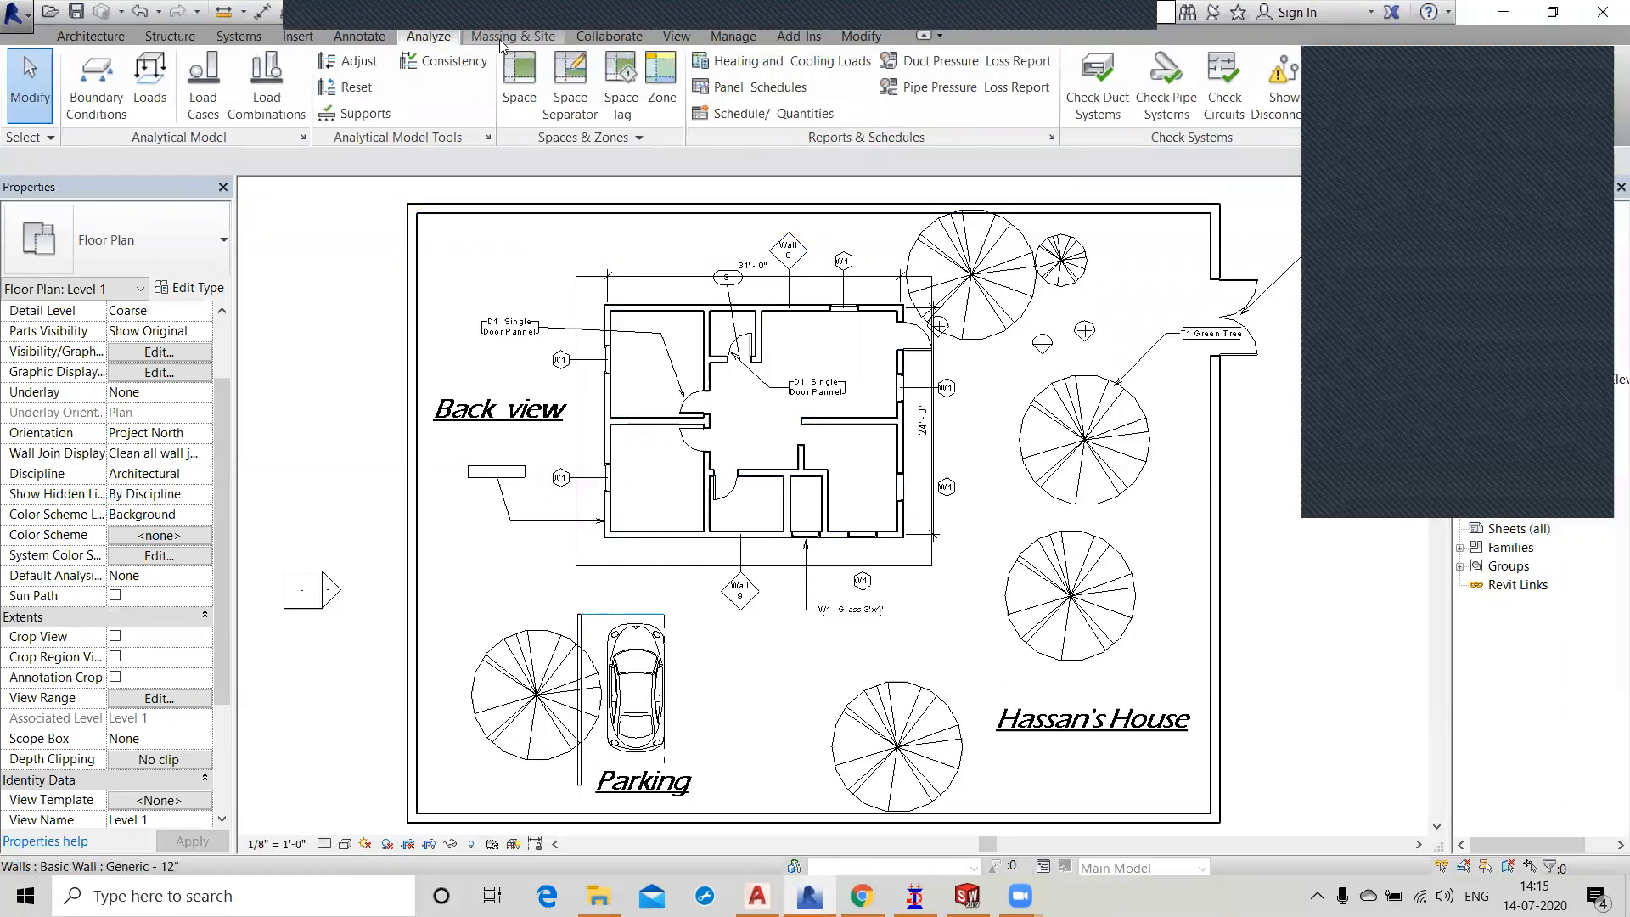
pyautogui.click(674, 36)
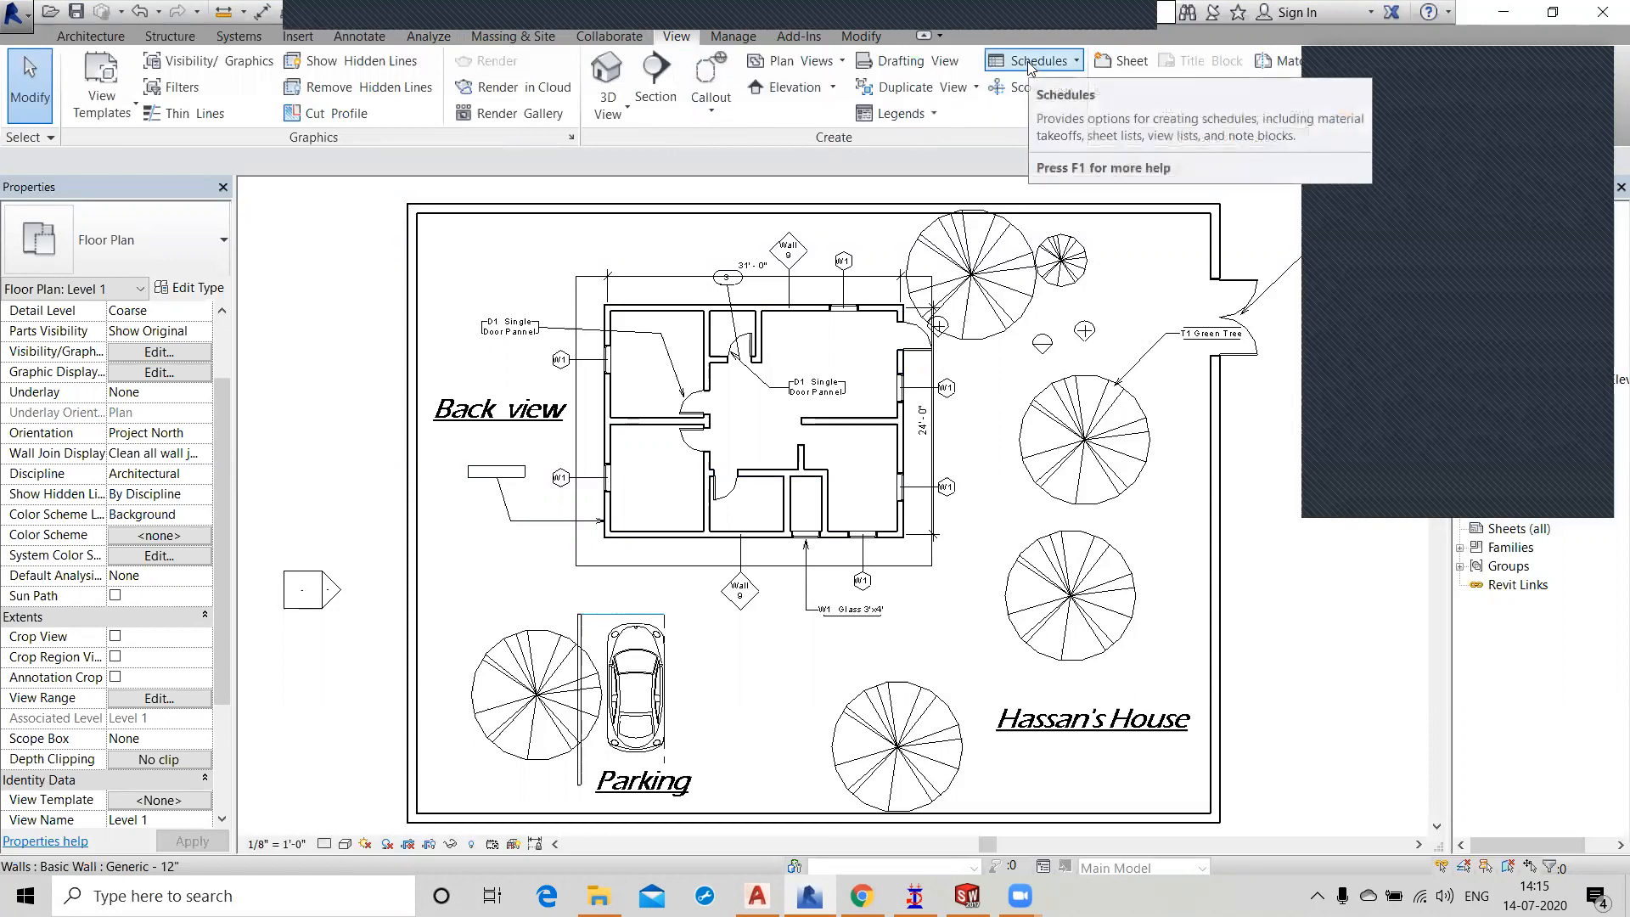
pyautogui.click(1077, 61)
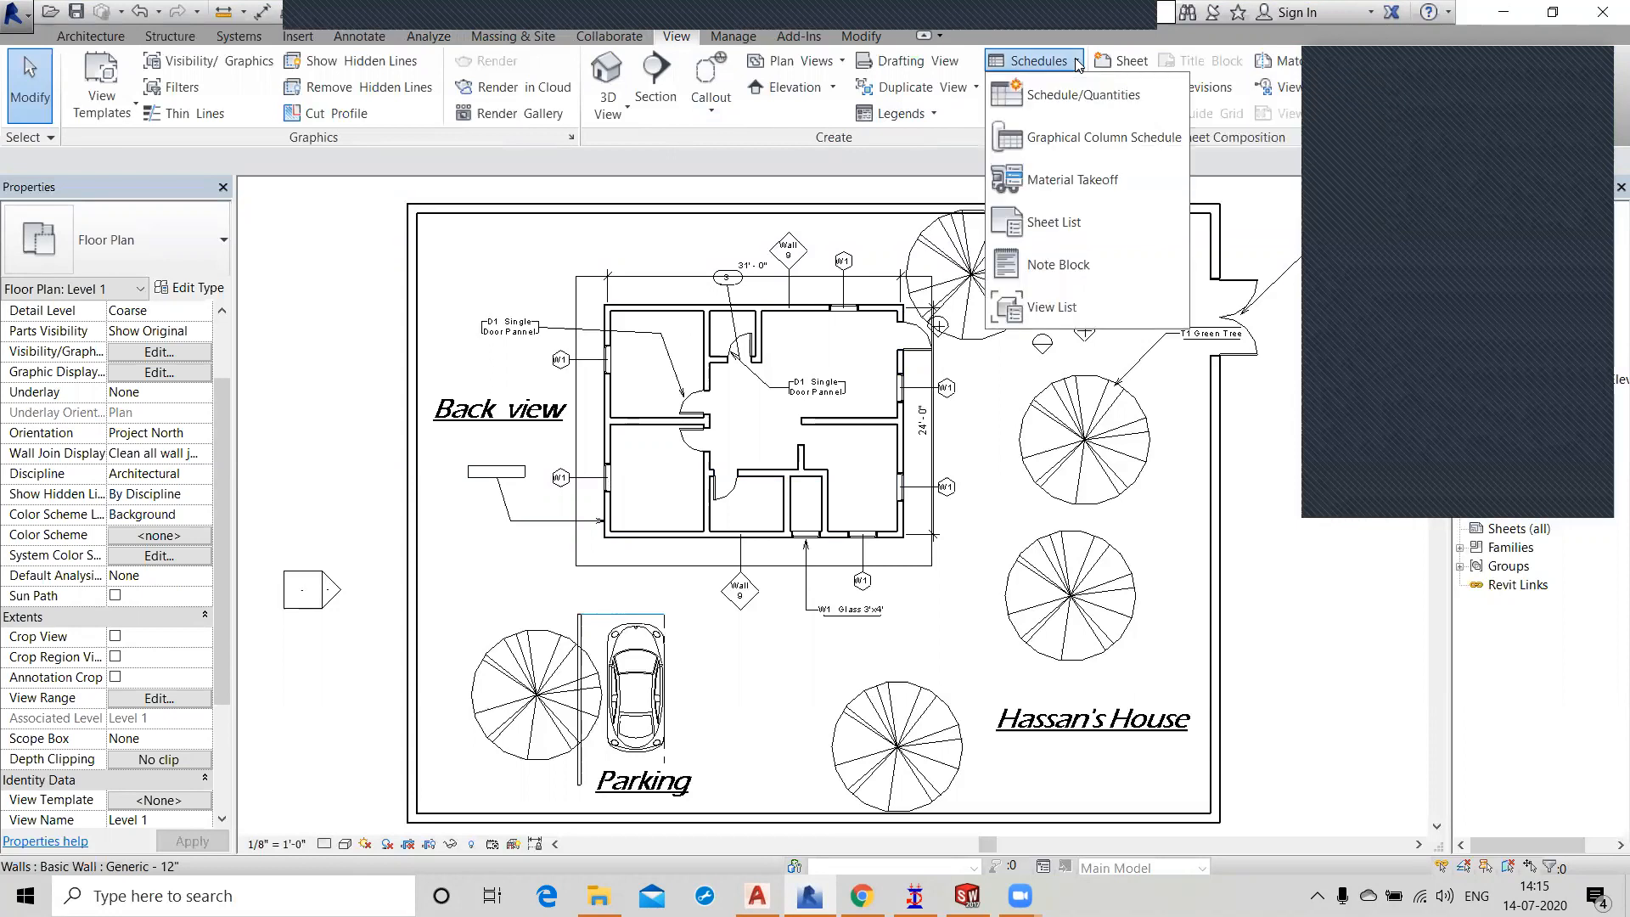
pyautogui.click(1045, 112)
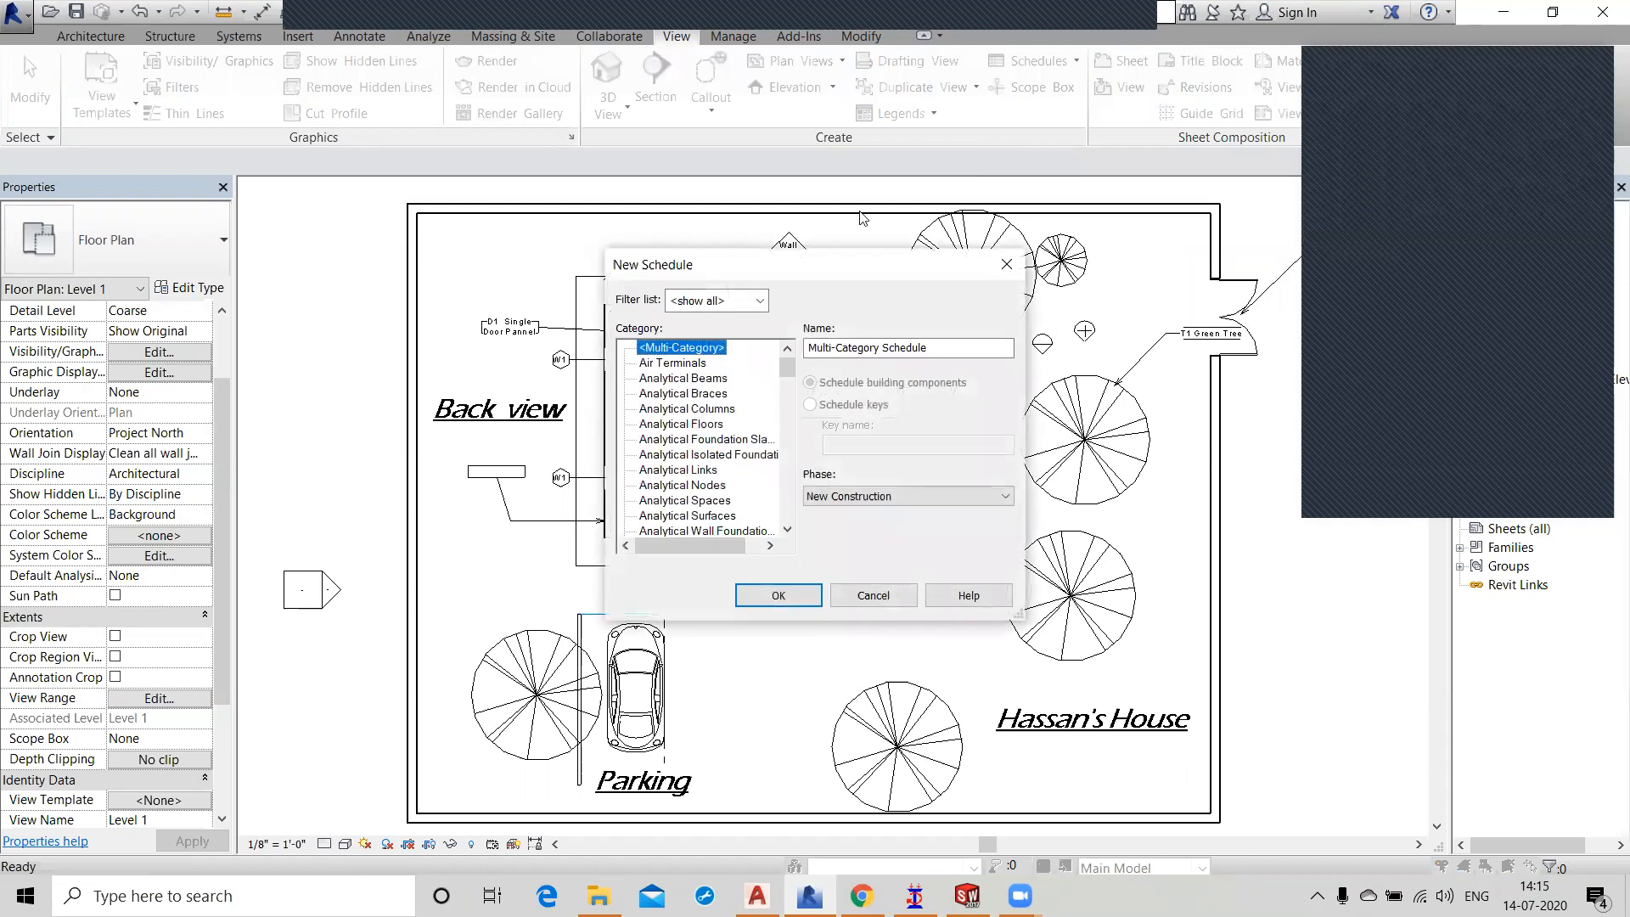
pyautogui.moveTo(811, 255); pyautogui.dragTo(837, 140)
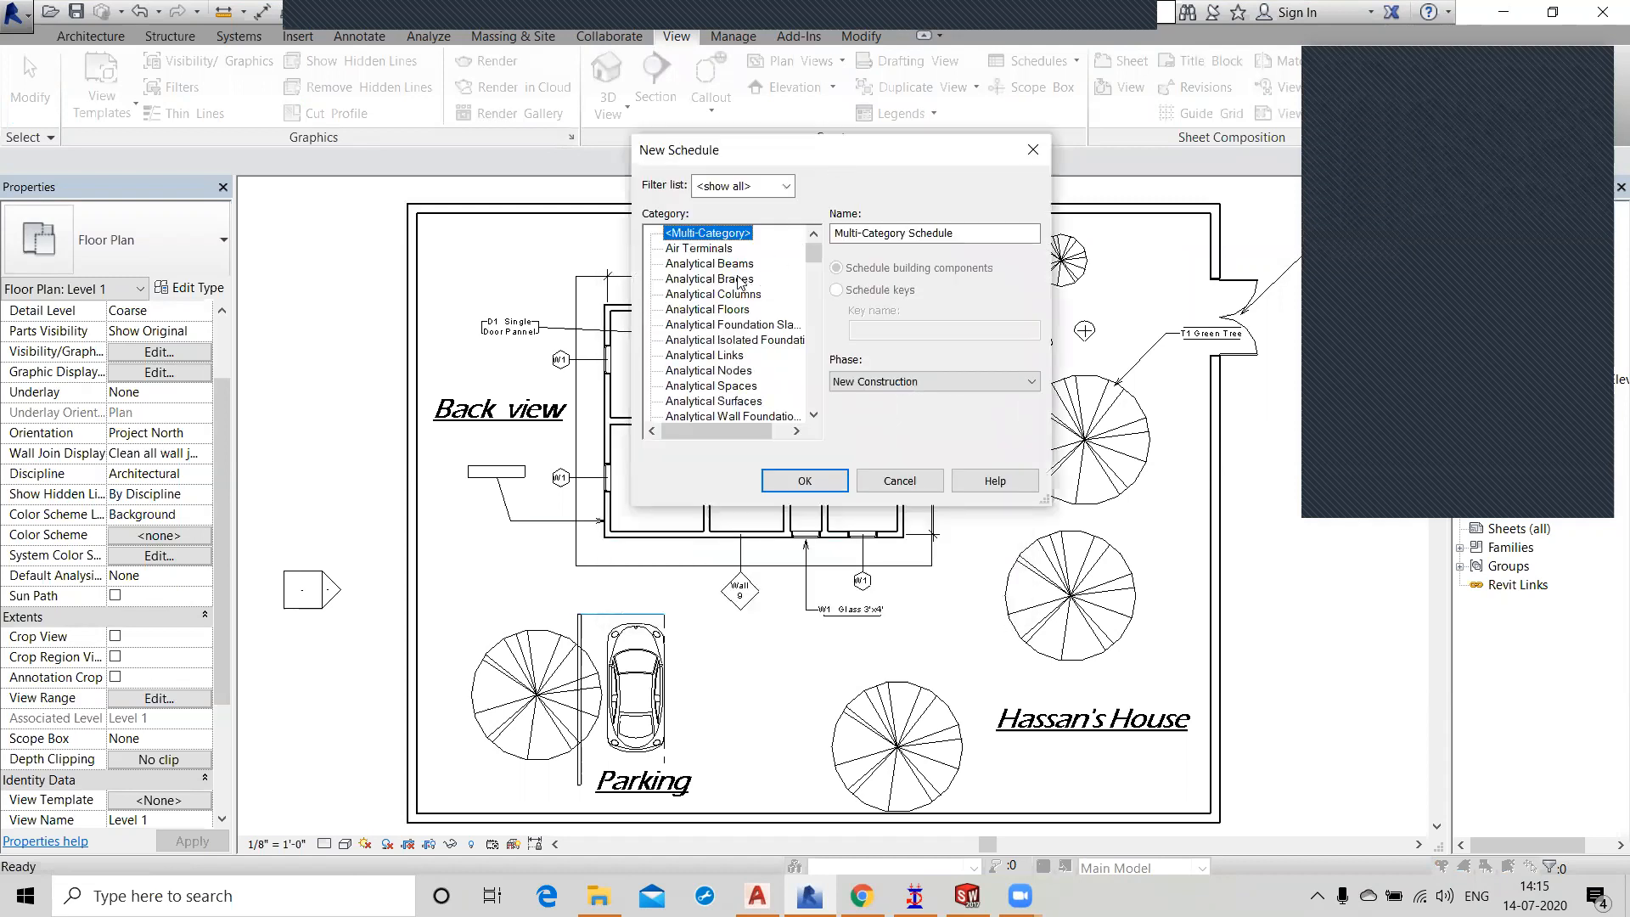
pyautogui.moveTo(813, 253); pyautogui.dragTo(813, 396)
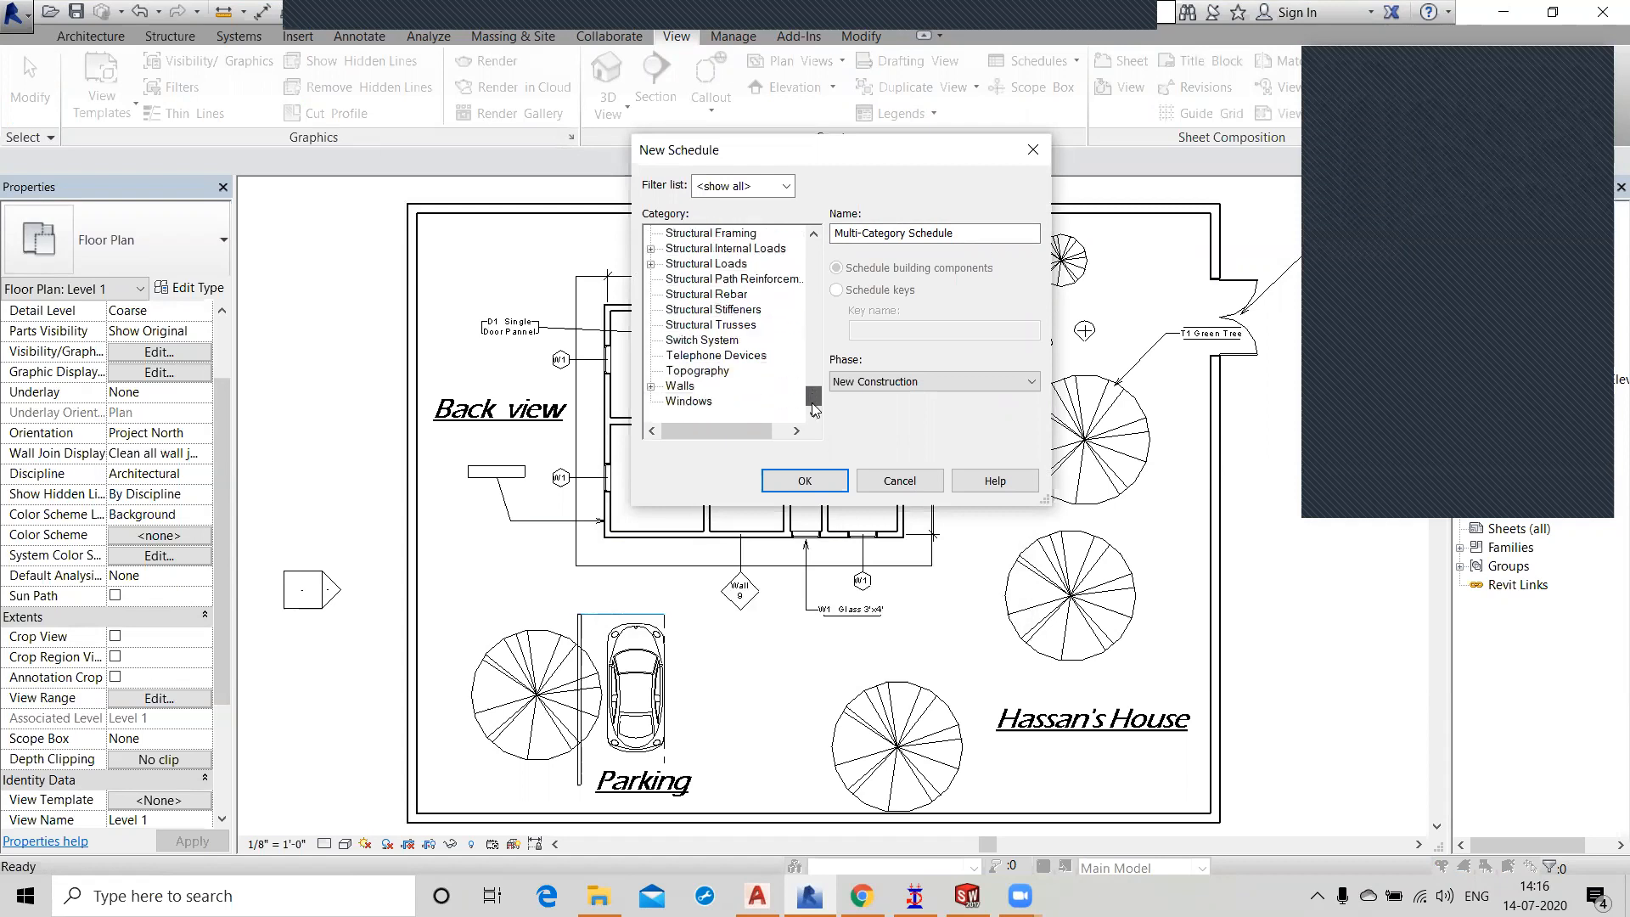
pyautogui.click(678, 387)
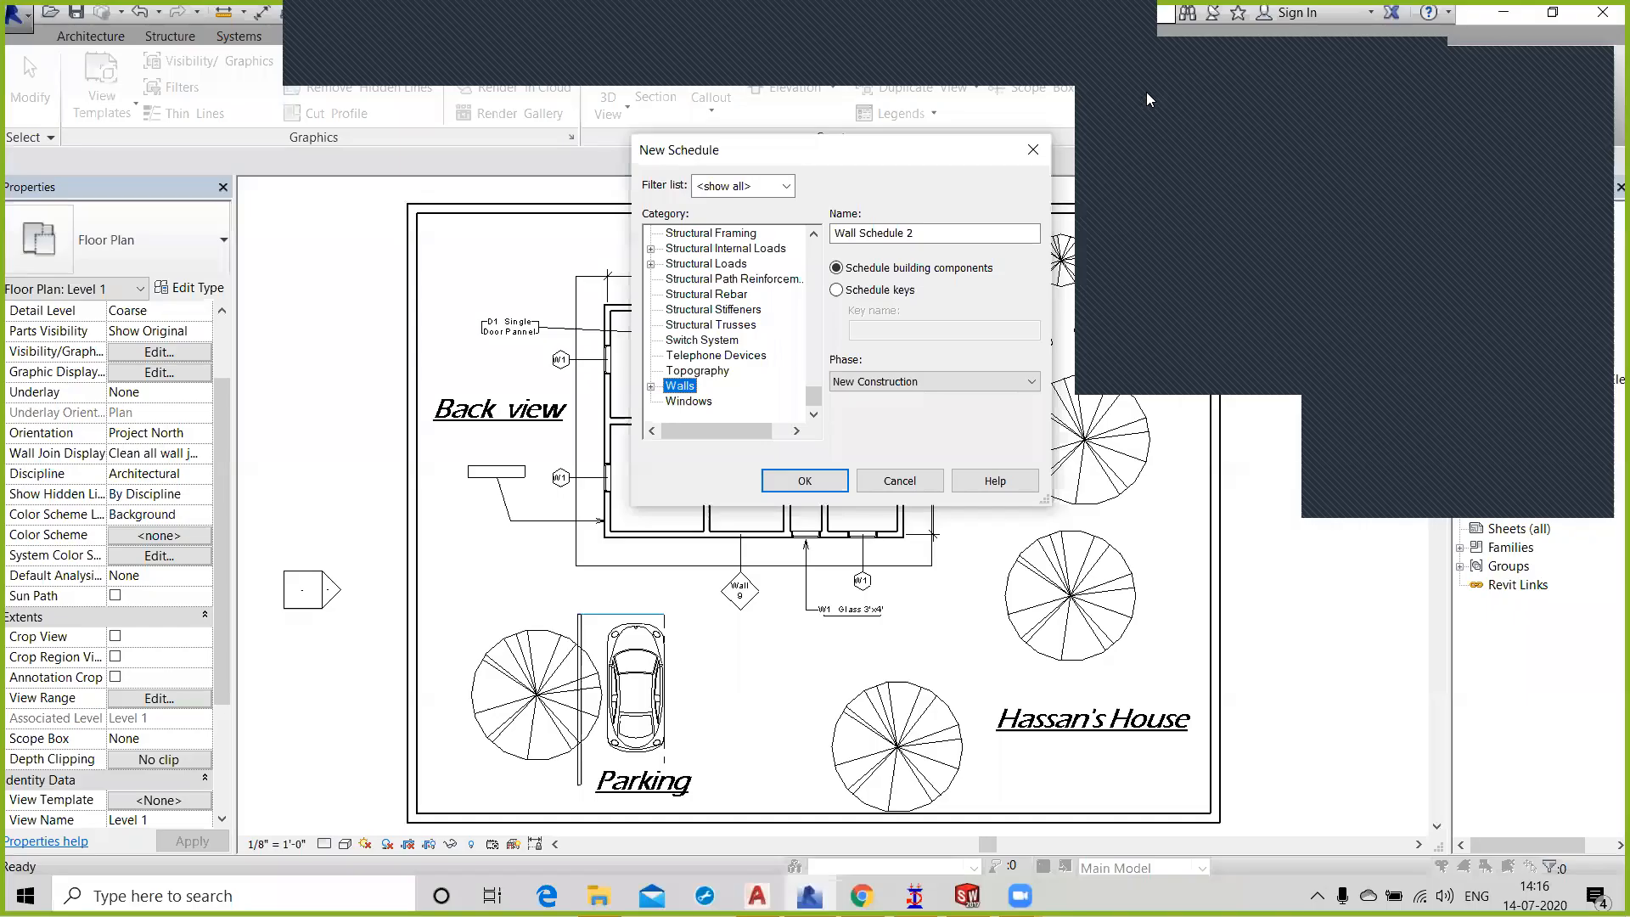
pyautogui.click(917, 479)
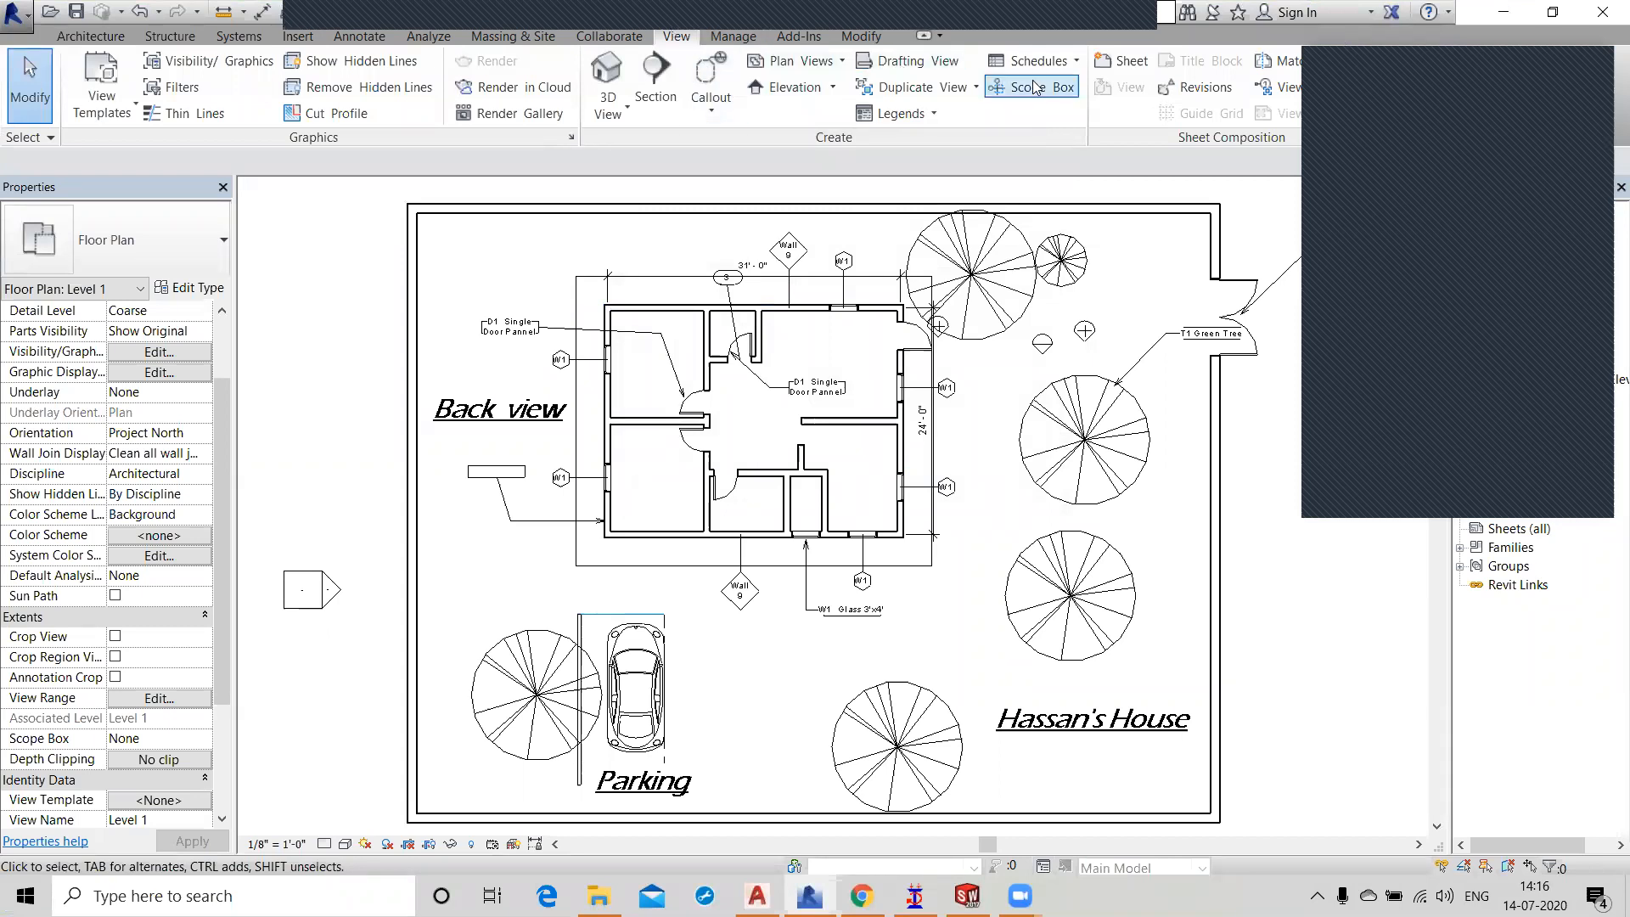
# Create a new building component schedule for the Walls category, named Wall Schedule 2.
pyautogui.click(1072, 65)
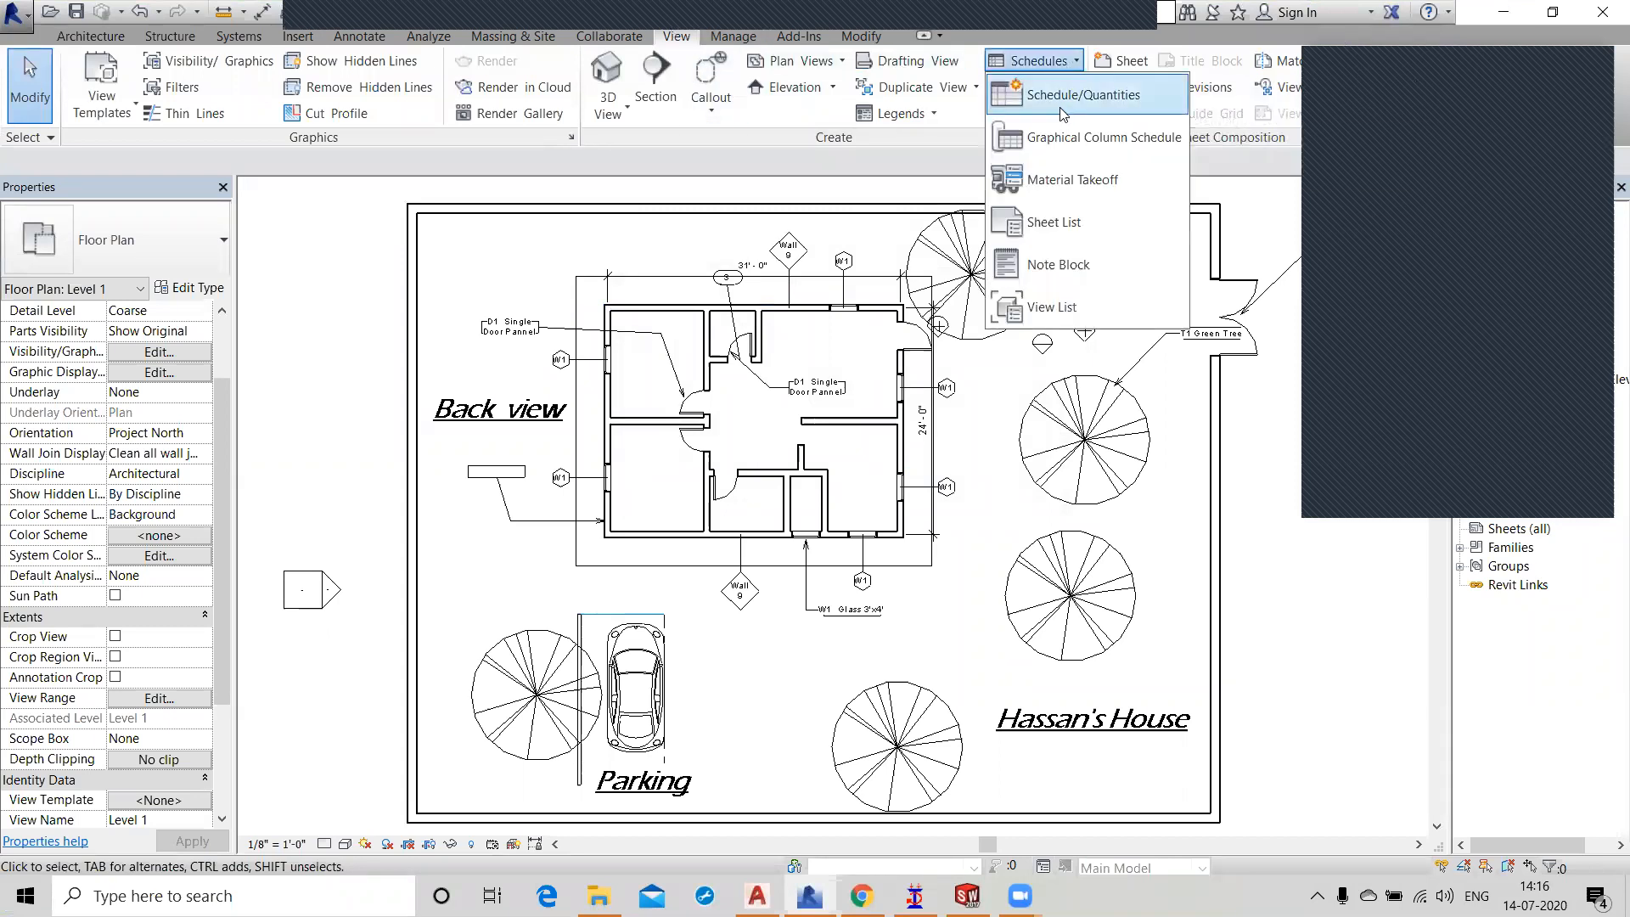
pyautogui.click(1063, 96)
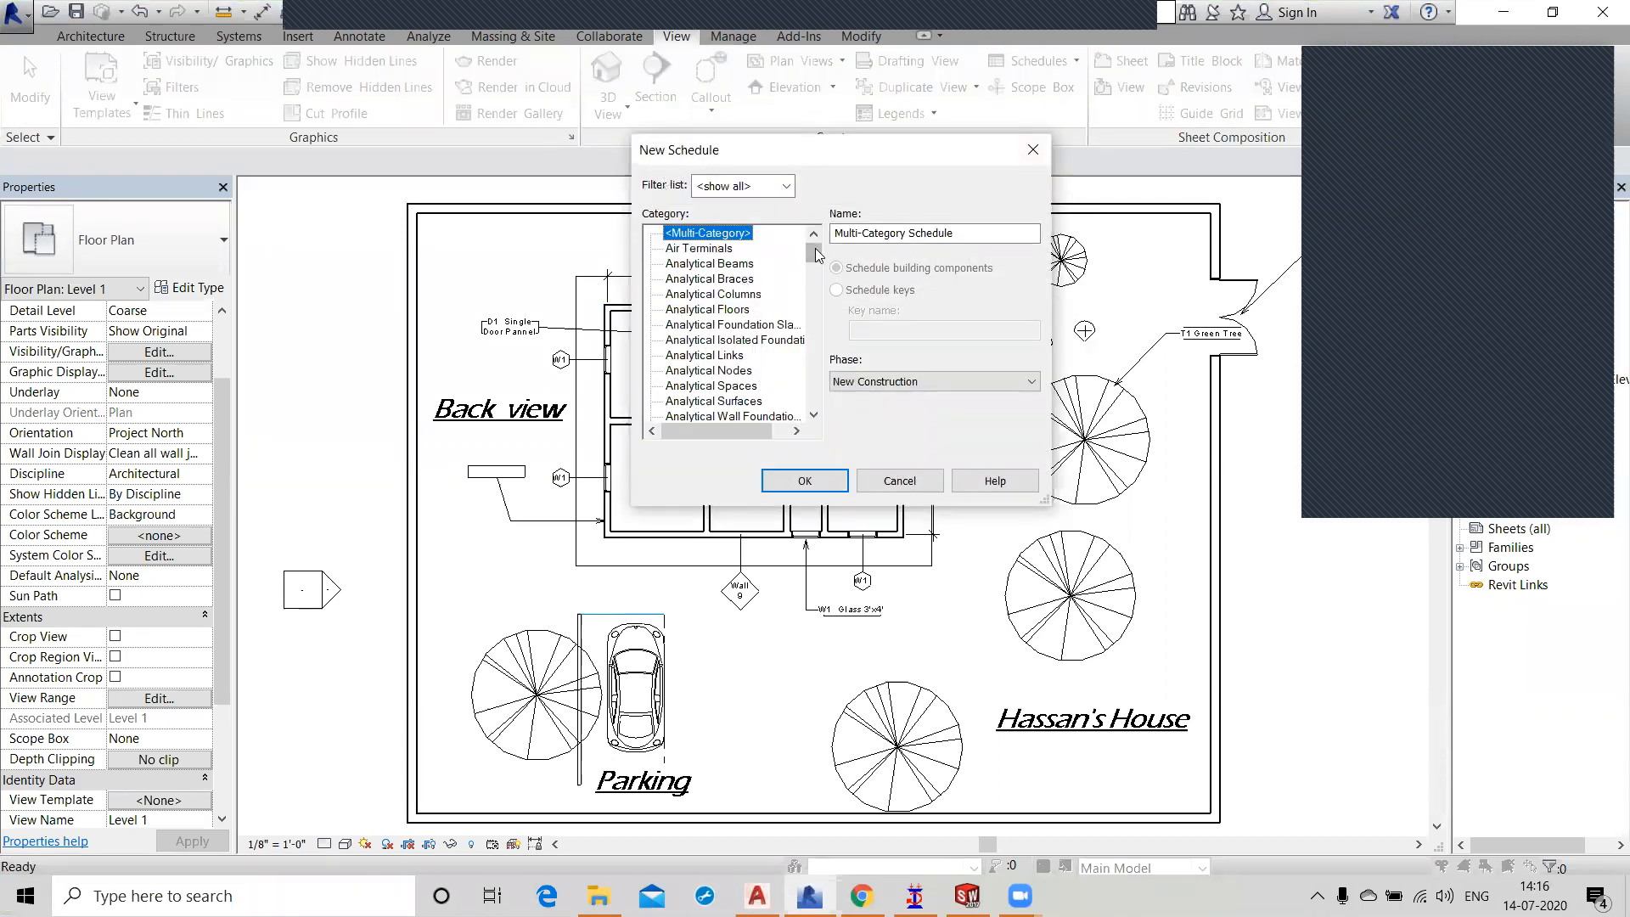
pyautogui.moveTo(815, 253); pyautogui.dragTo(814, 405)
pyautogui.click(682, 388)
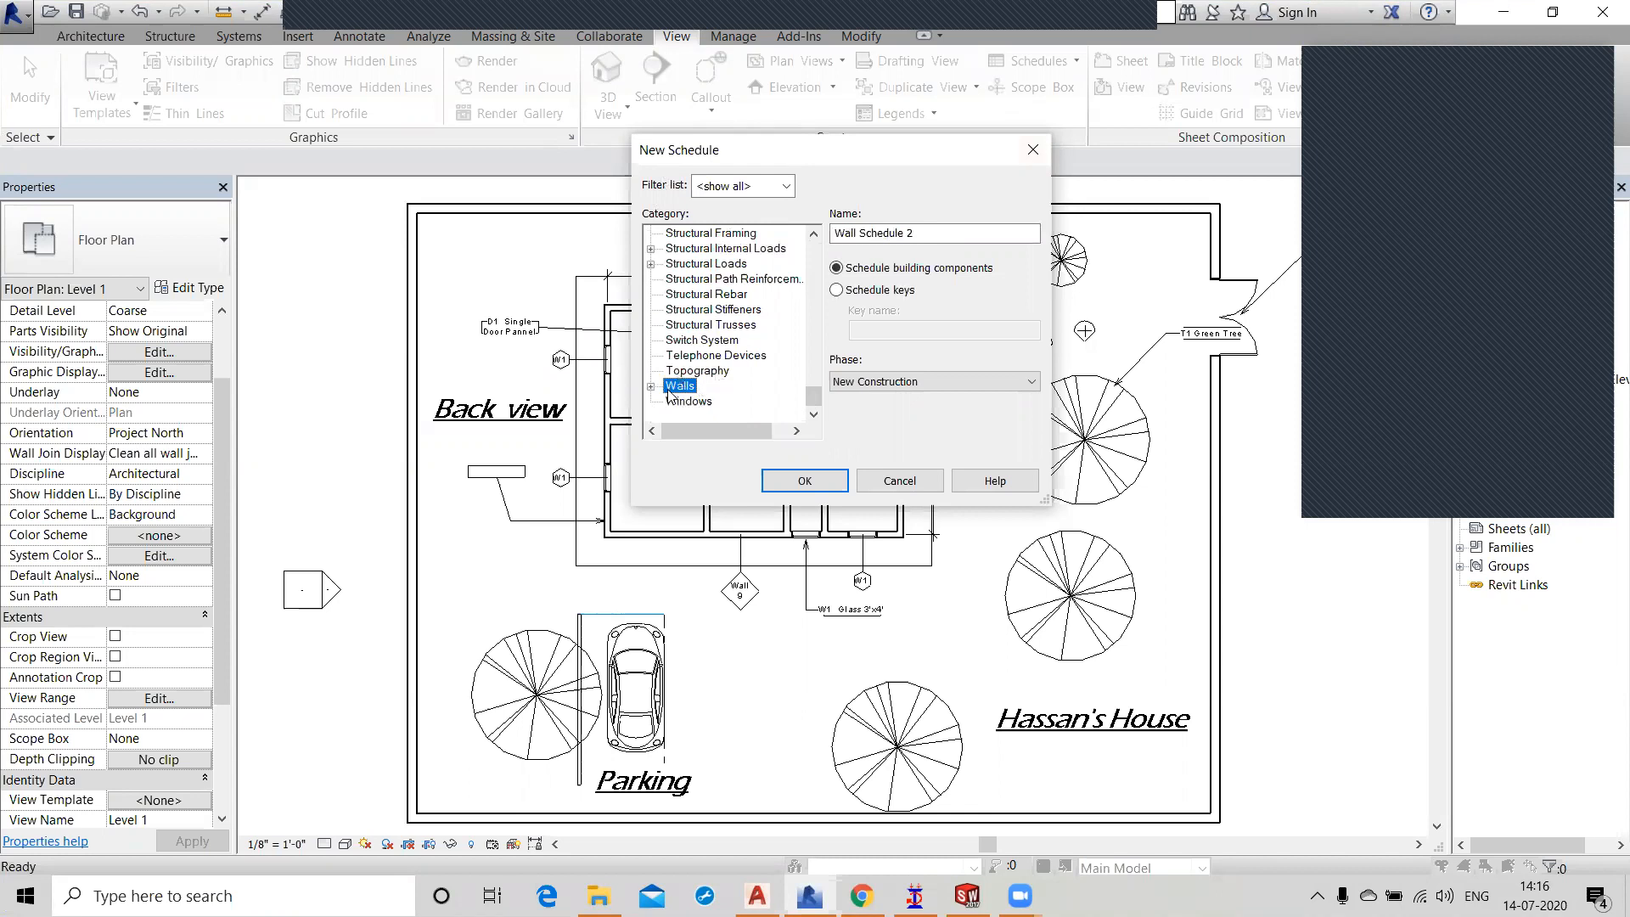
pyautogui.click(926, 235)
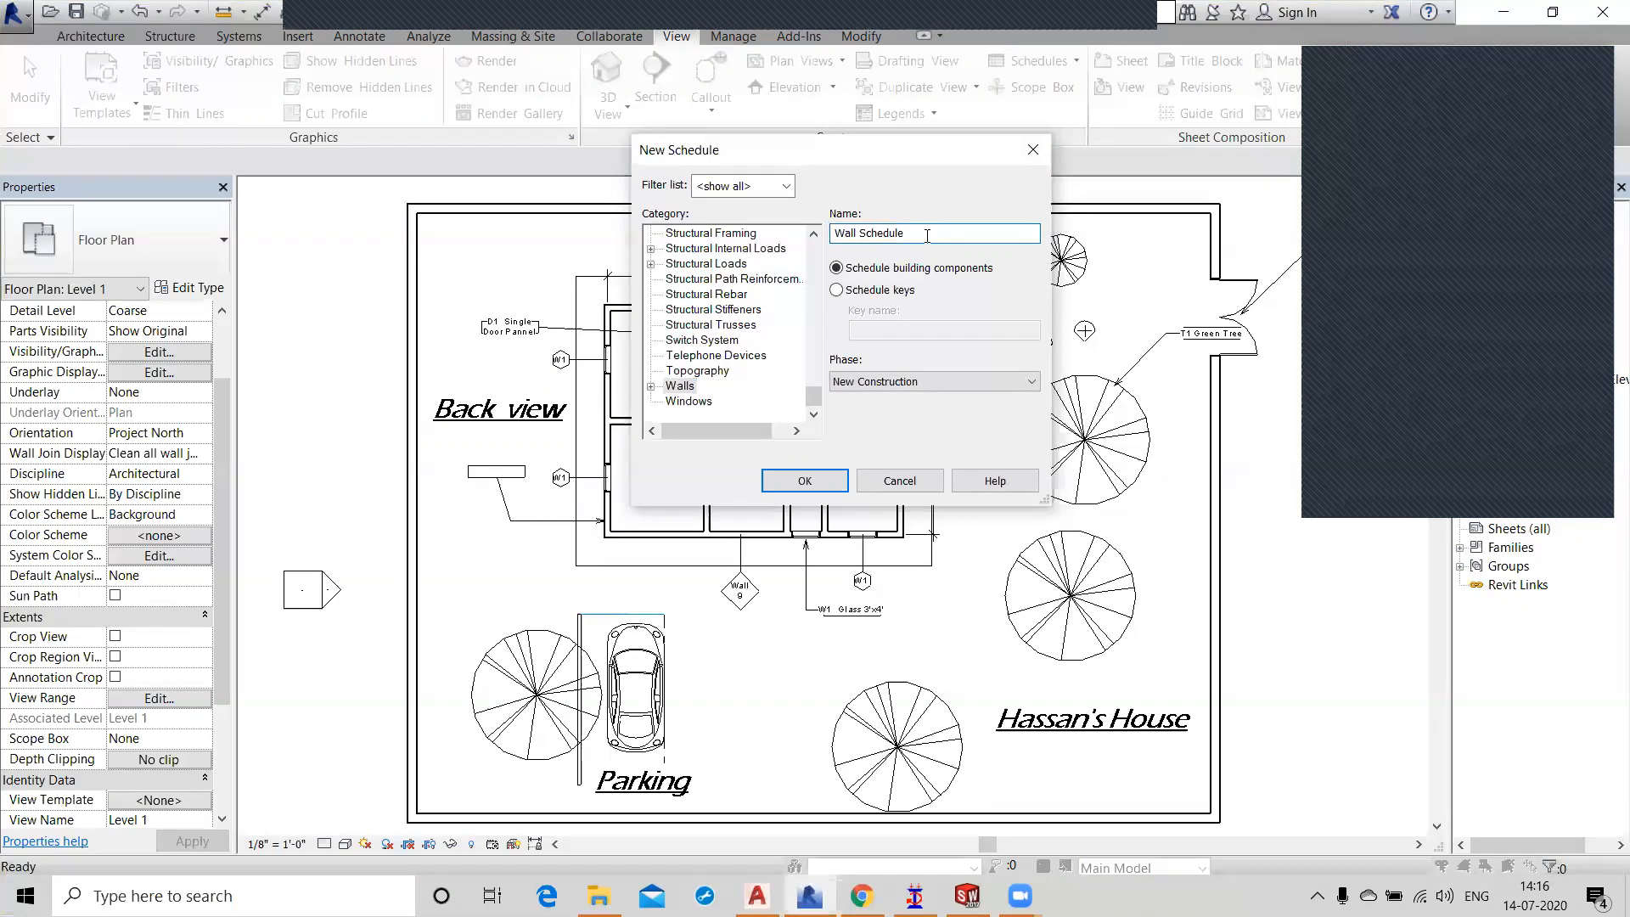
pyautogui.click(805, 481)
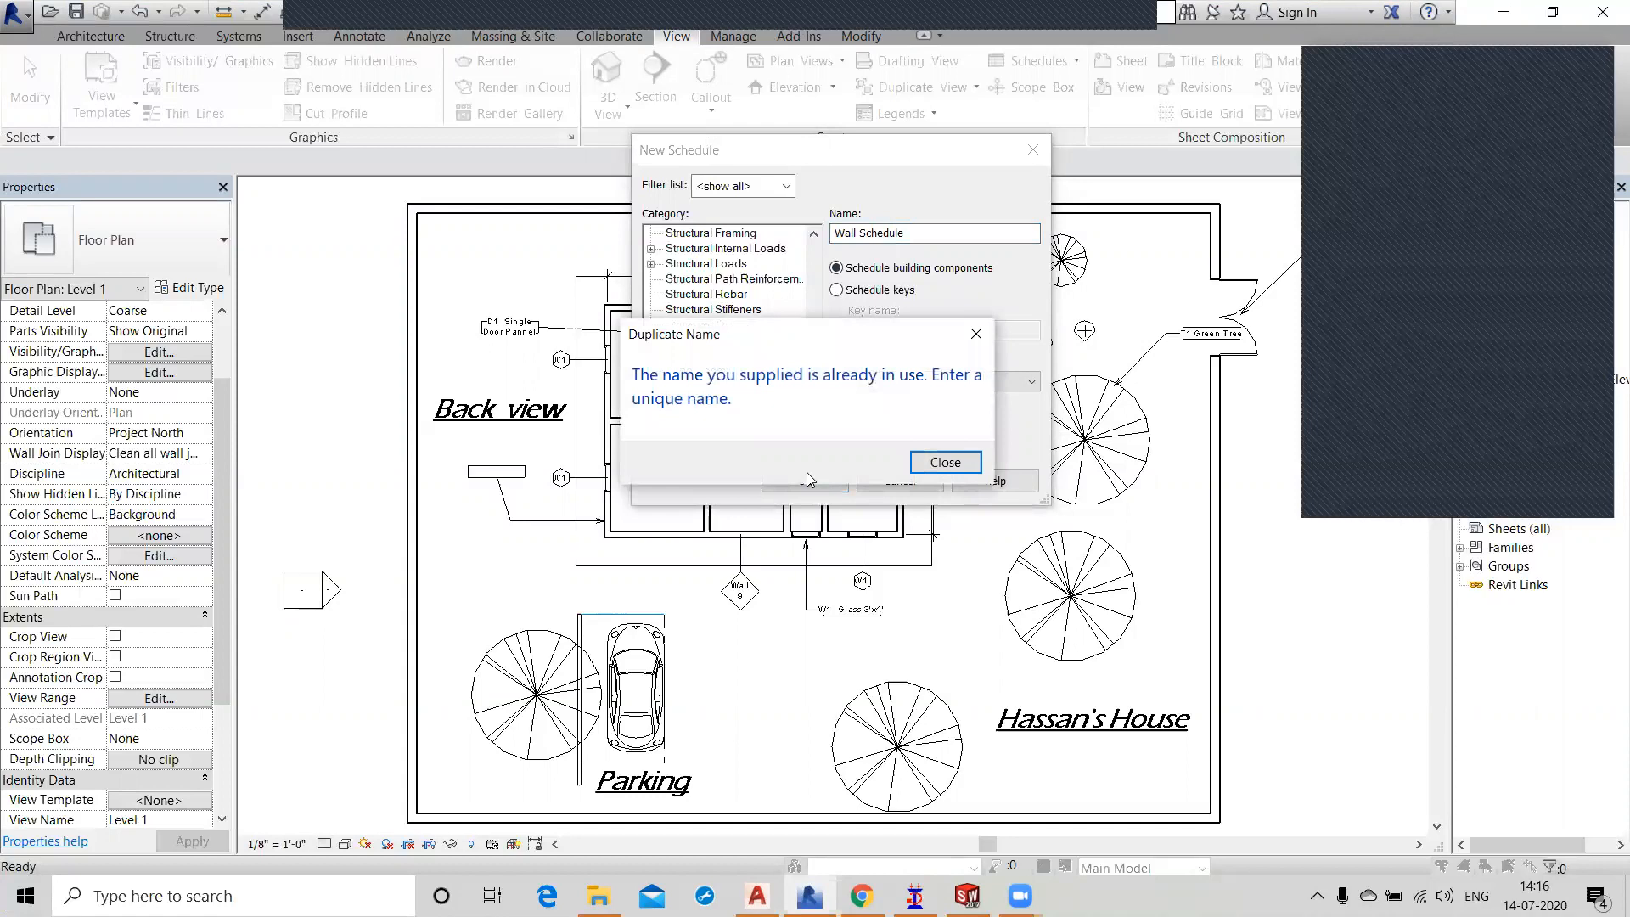
pyautogui.click(945, 462)
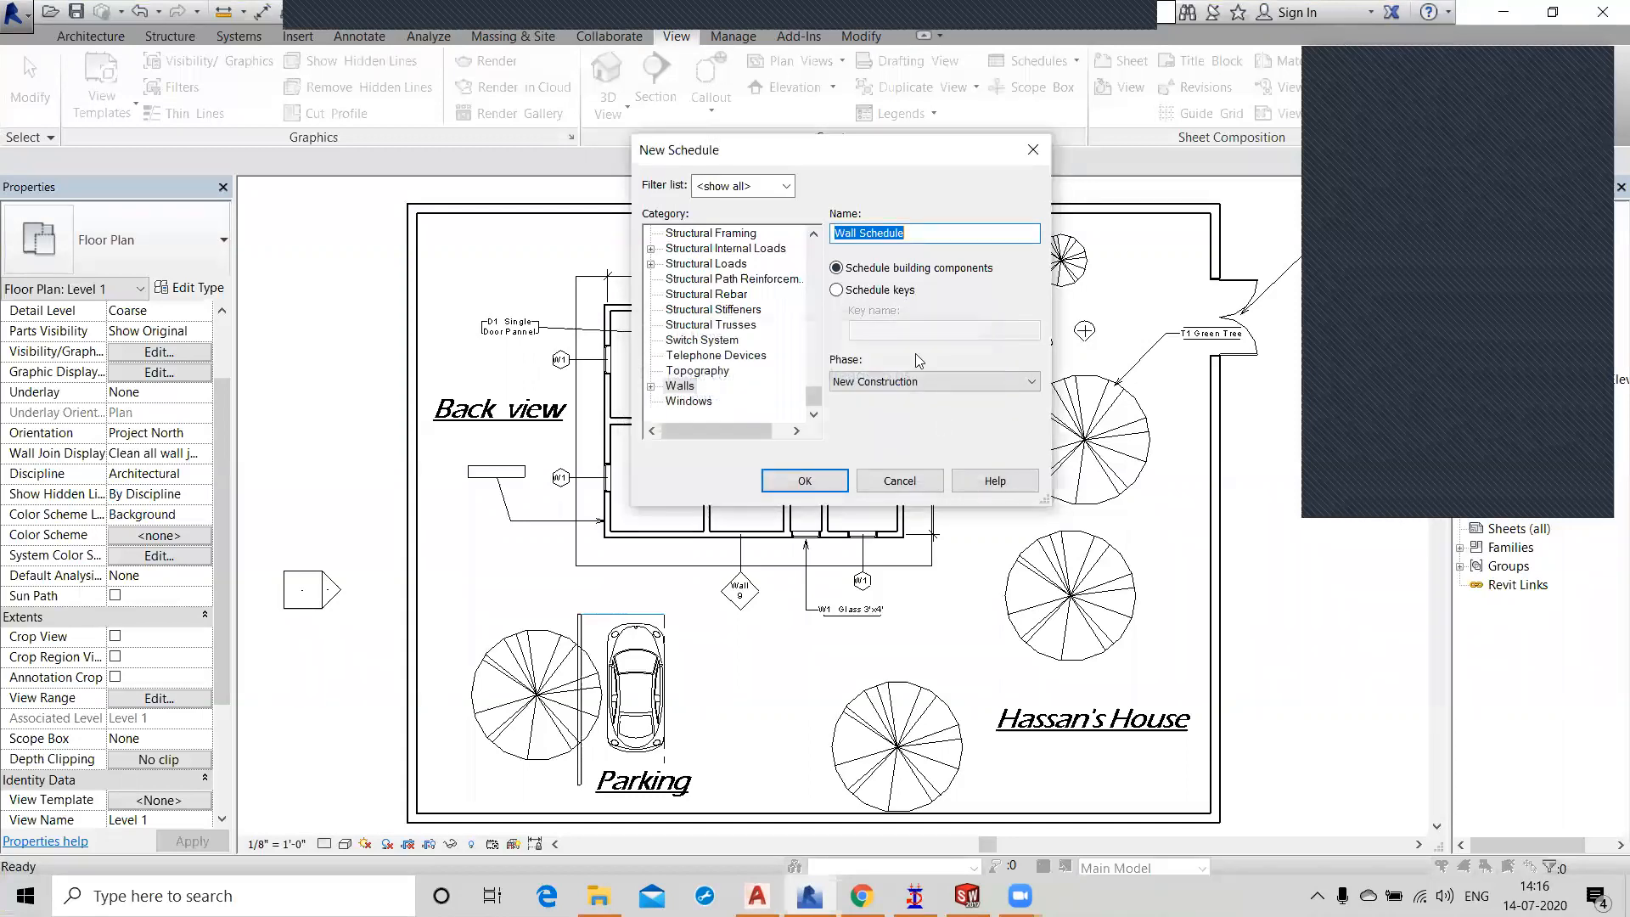
pyautogui.click(916, 234)
pyautogui.click(817, 481)
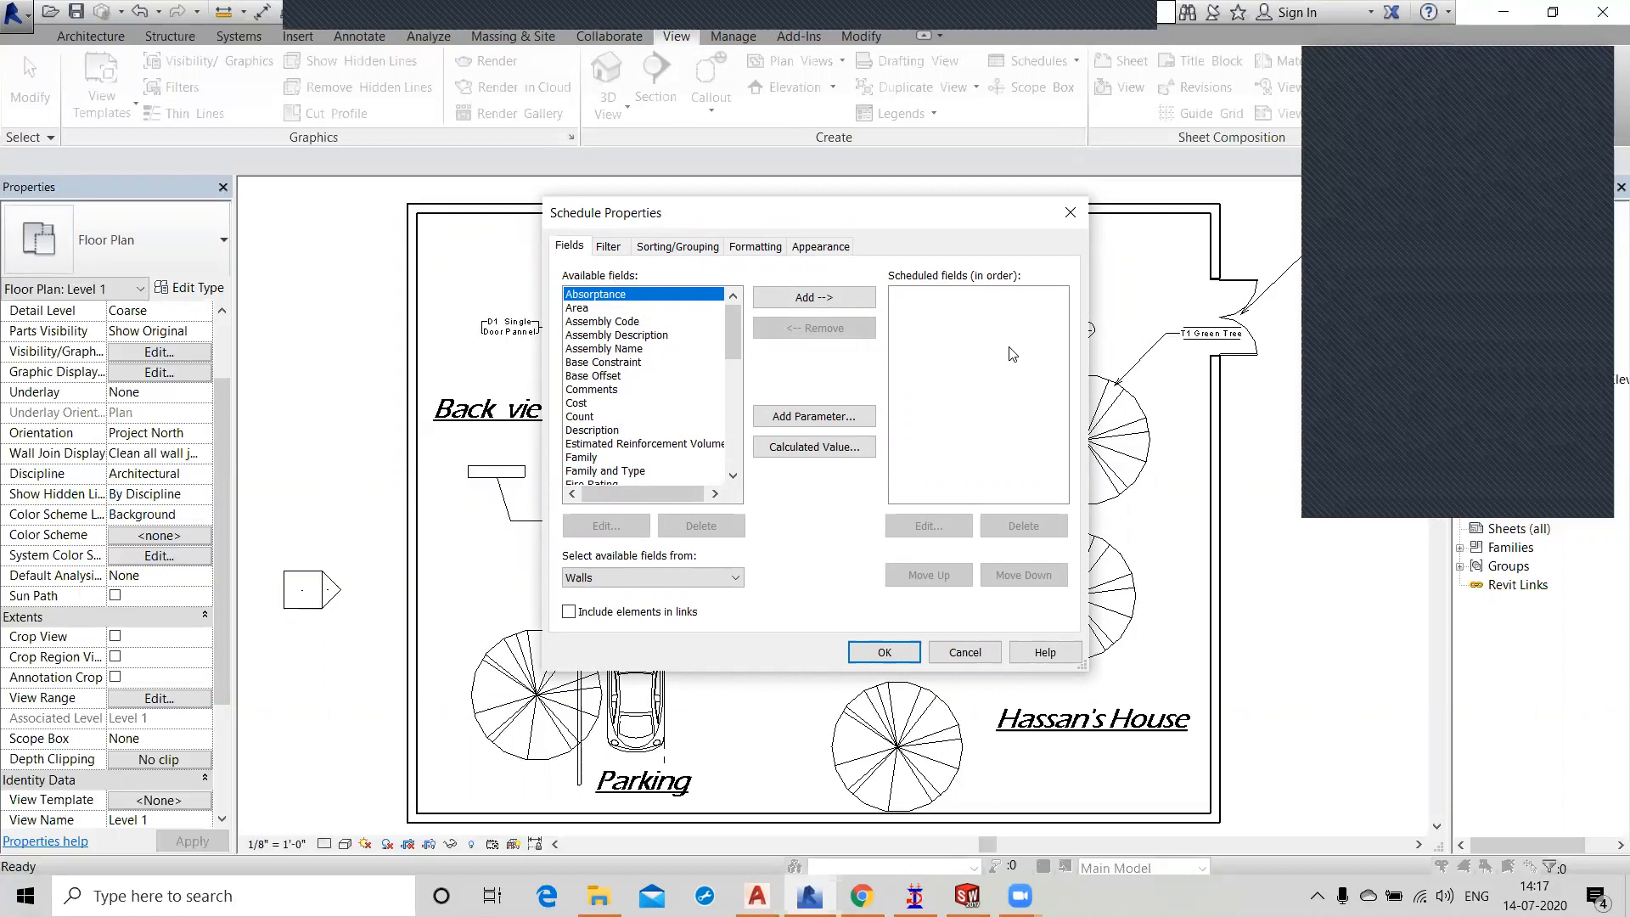
# Add the Area, Mark and Volume fields to the wall schedule in that order and generate it.
pyautogui.click(575, 308)
pyautogui.click(802, 298)
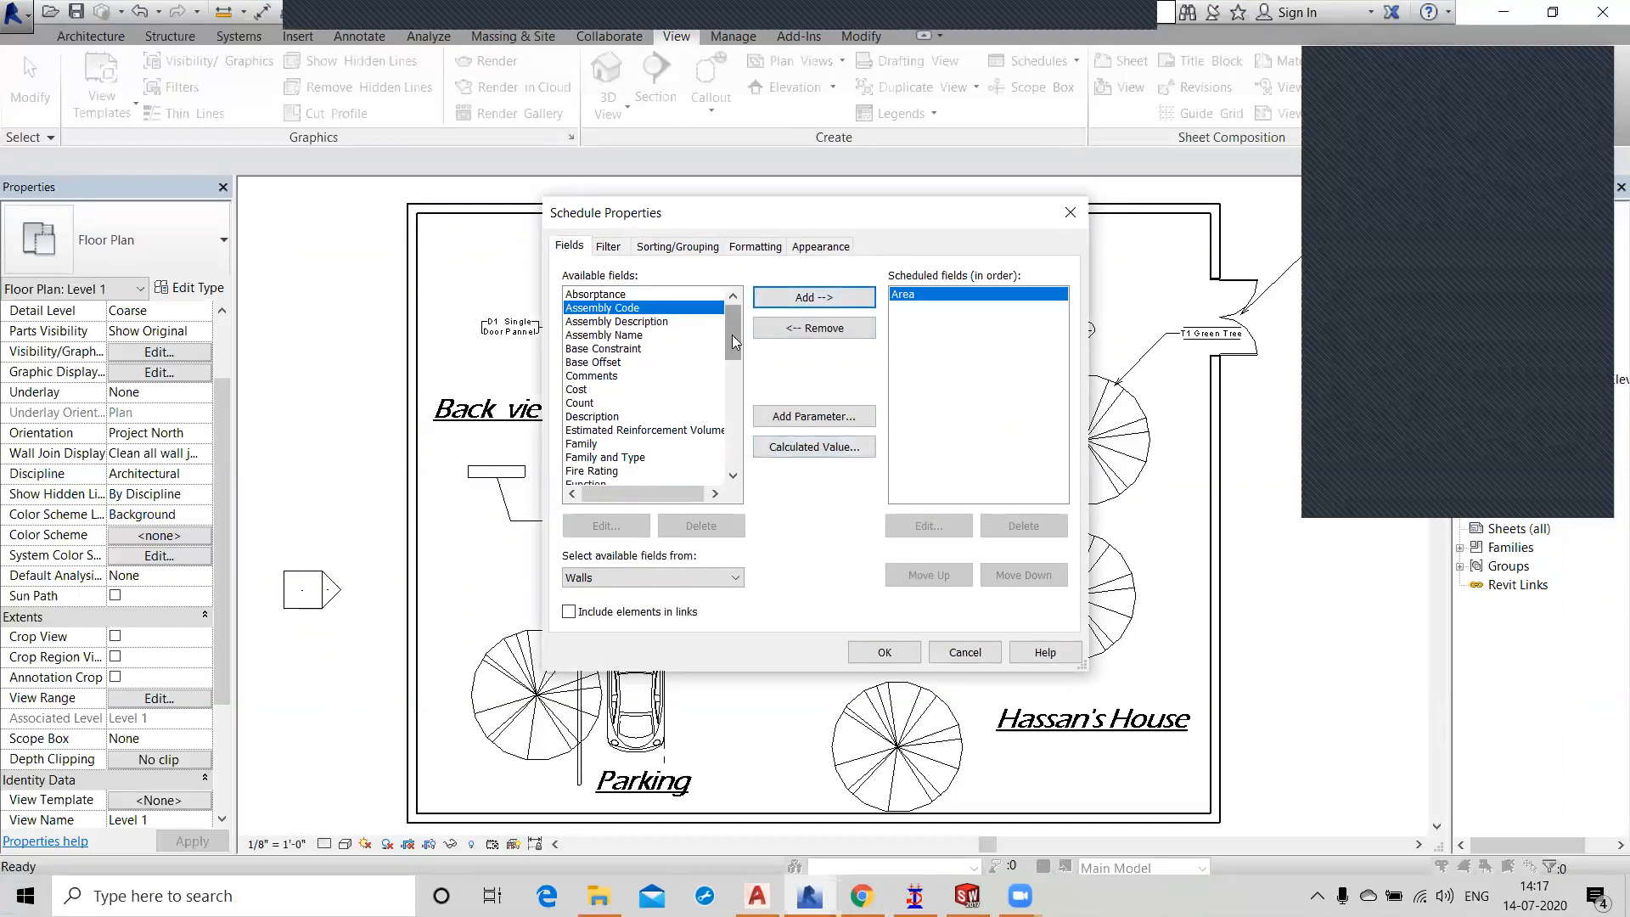
pyautogui.moveTo(731, 338); pyautogui.dragTo(736, 380)
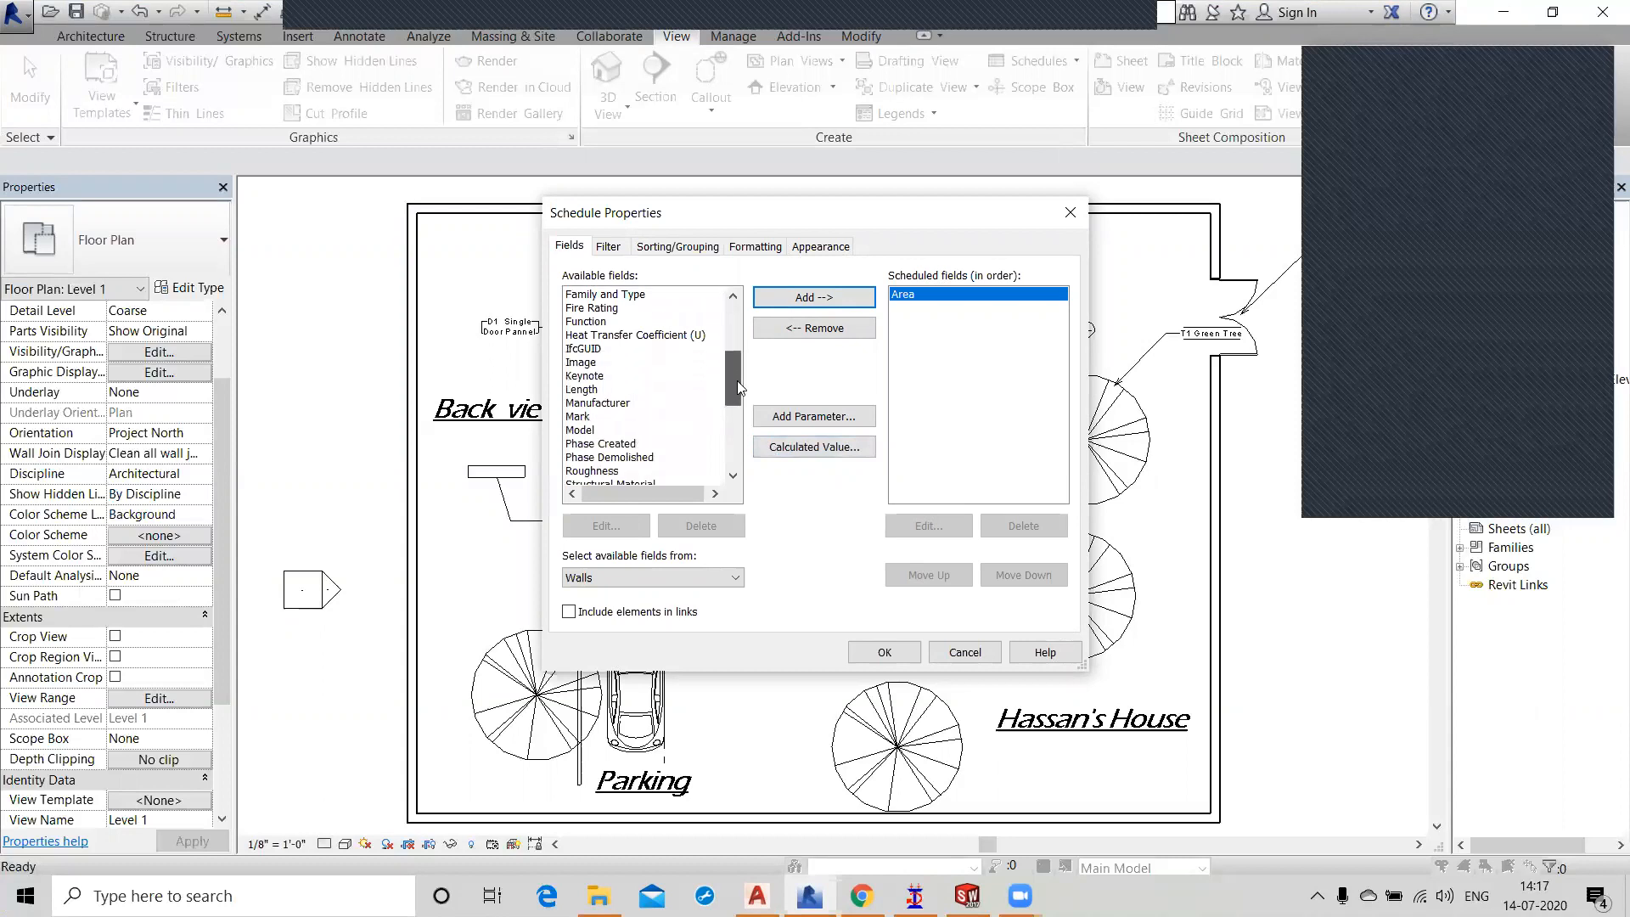
pyautogui.click(594, 416)
pyautogui.click(797, 299)
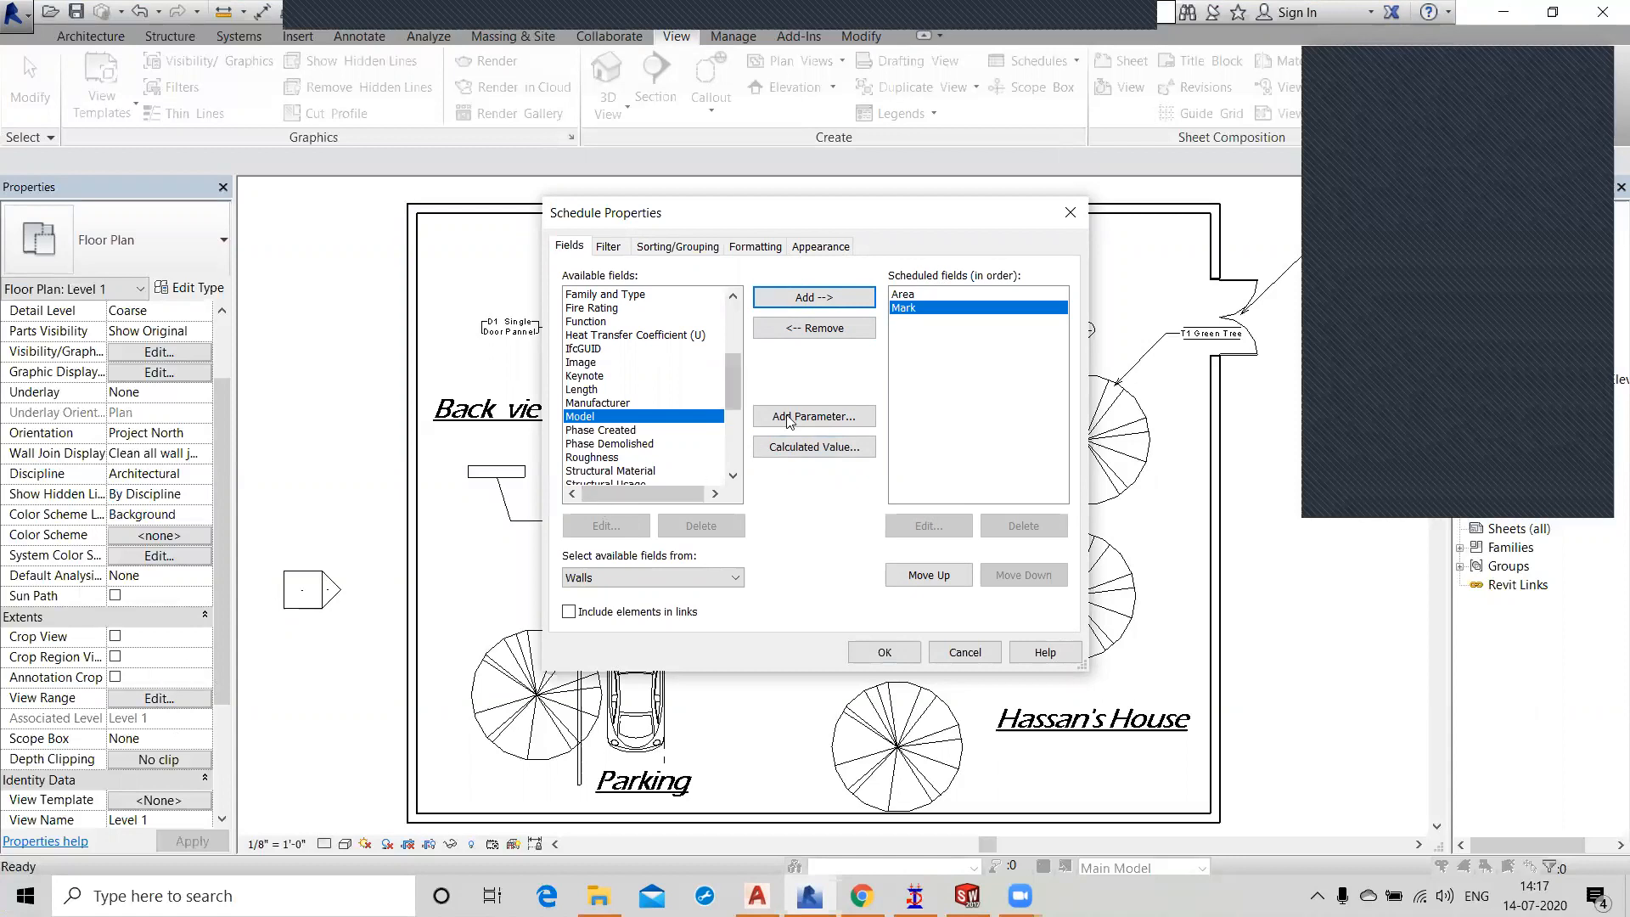
pyautogui.moveTo(735, 394); pyautogui.dragTo(737, 451)
pyautogui.click(597, 458)
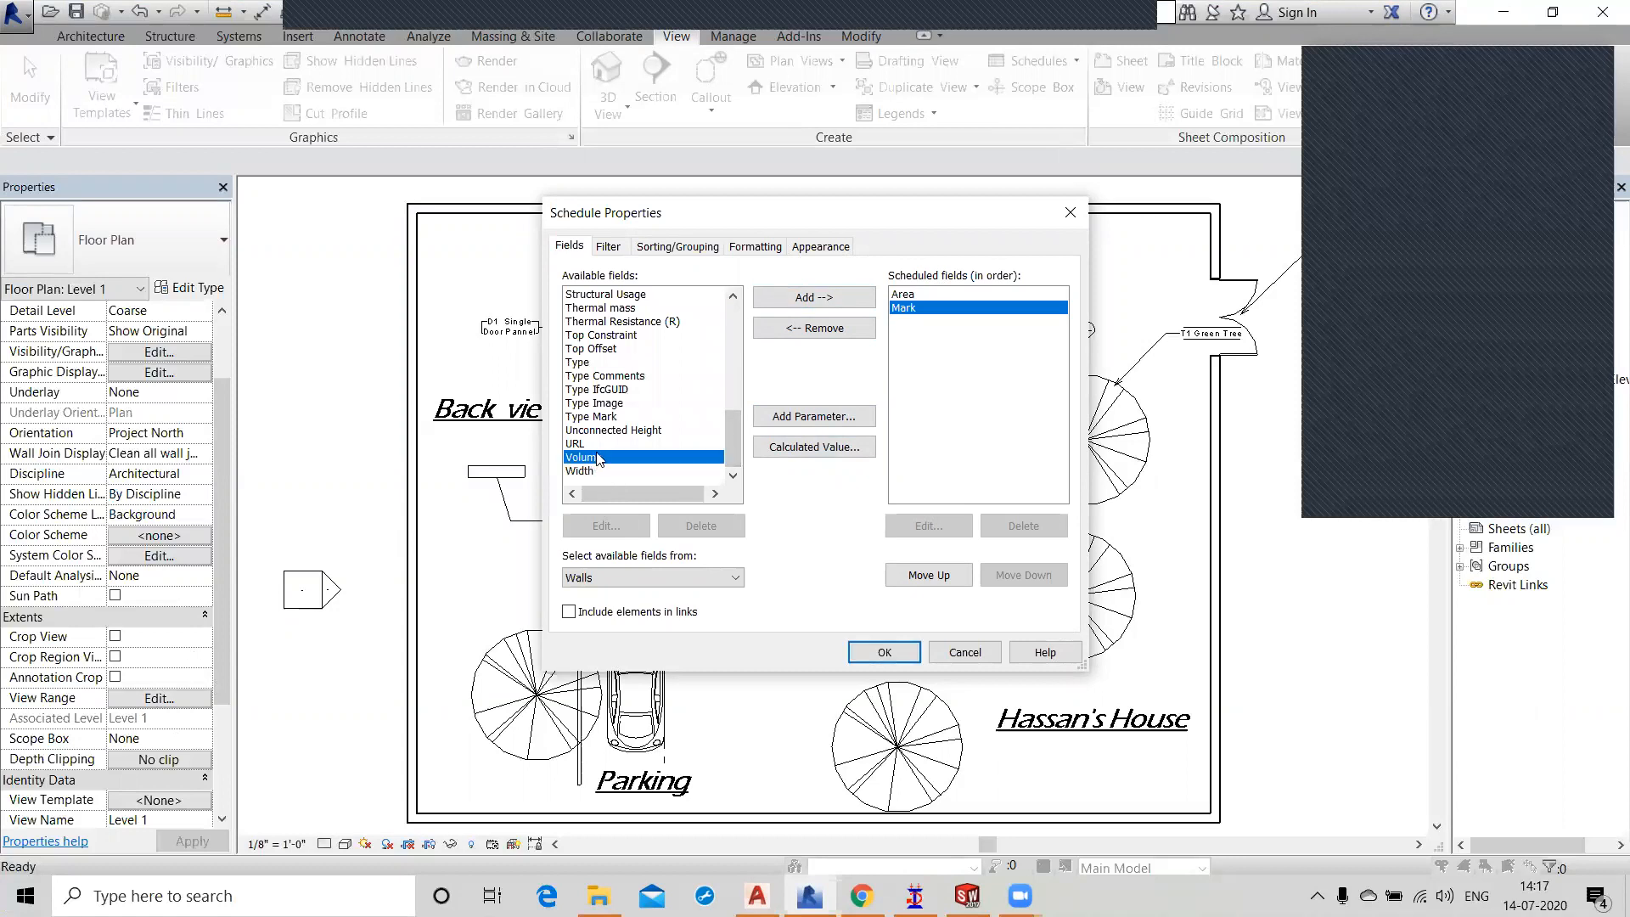
pyautogui.click(822, 299)
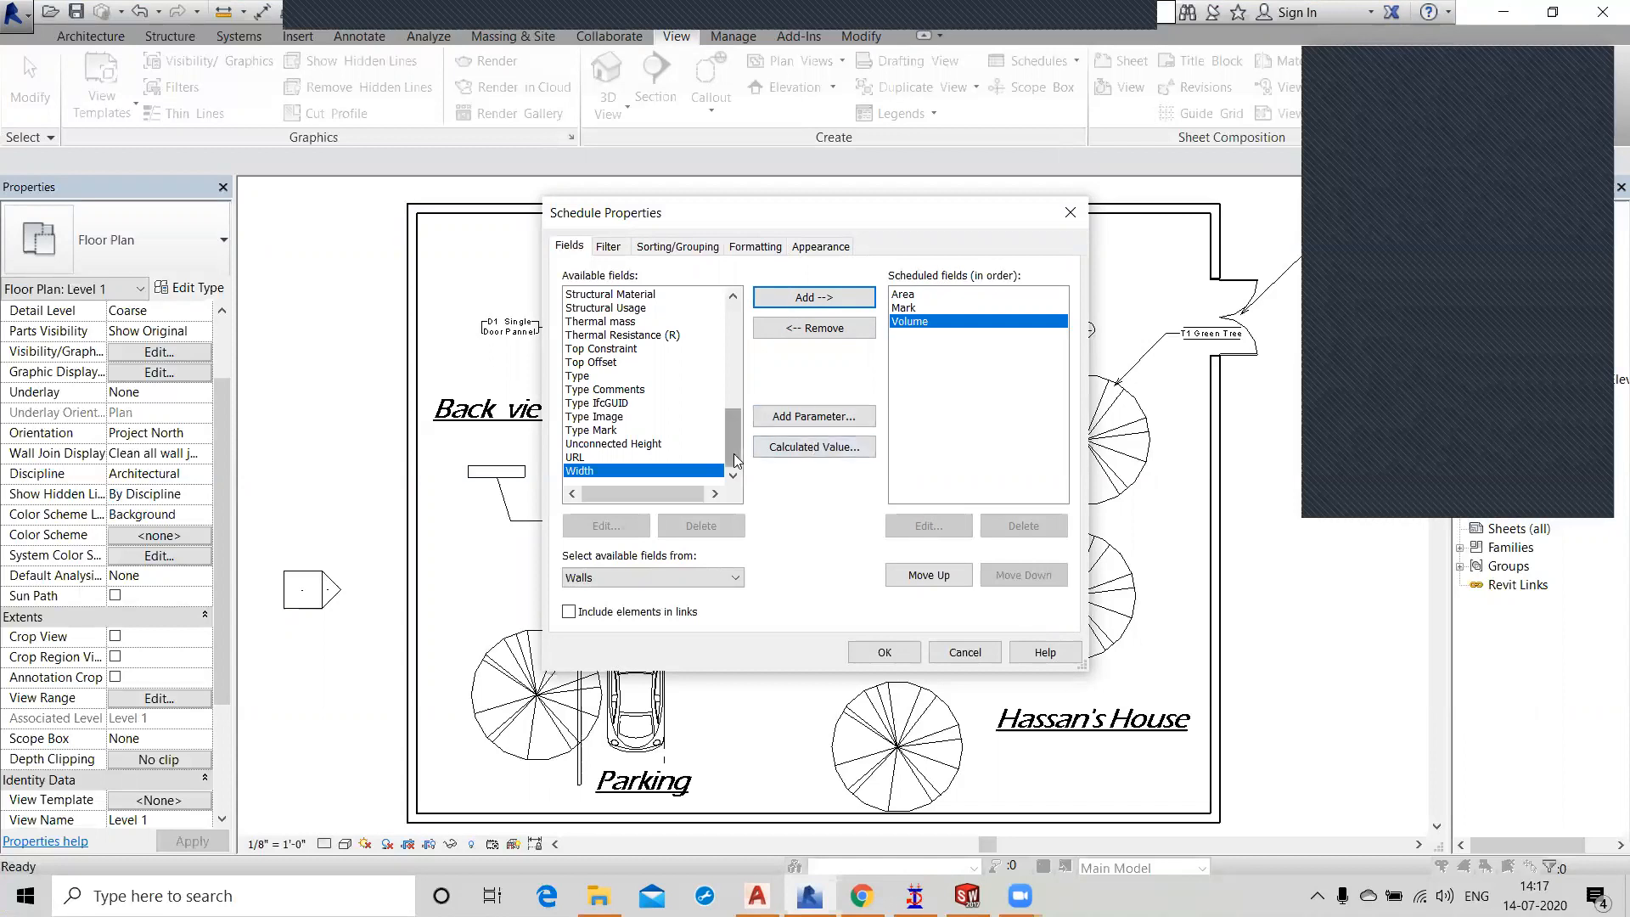
pyautogui.moveTo(736, 456); pyautogui.dragTo(730, 352)
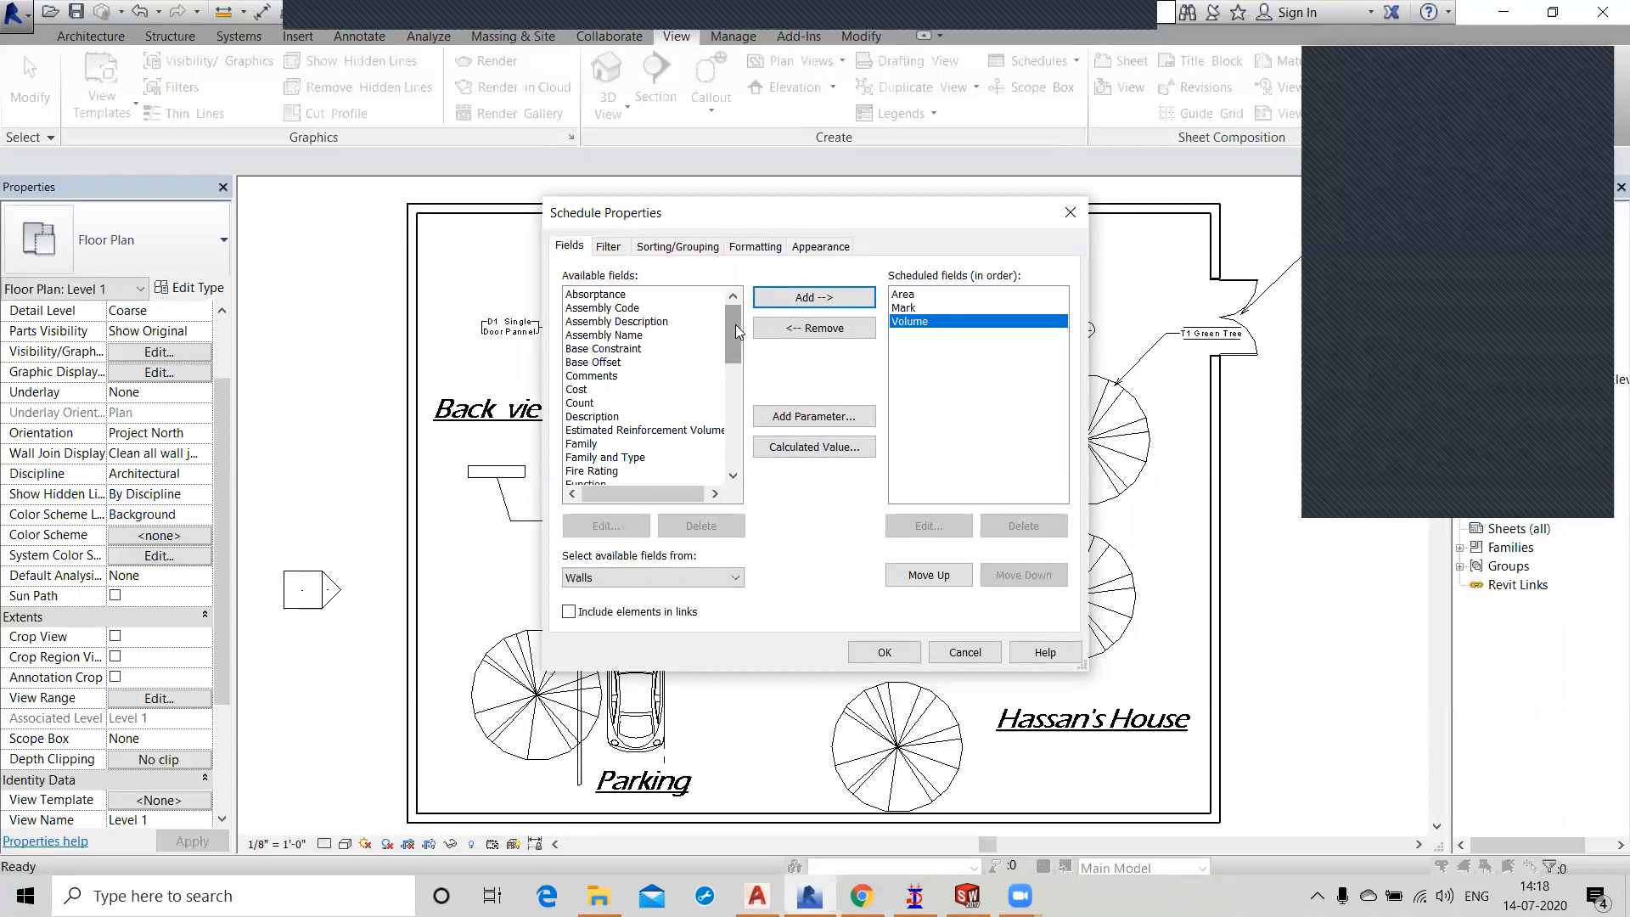
pyautogui.moveTo(735, 324); pyautogui.dragTo(735, 428)
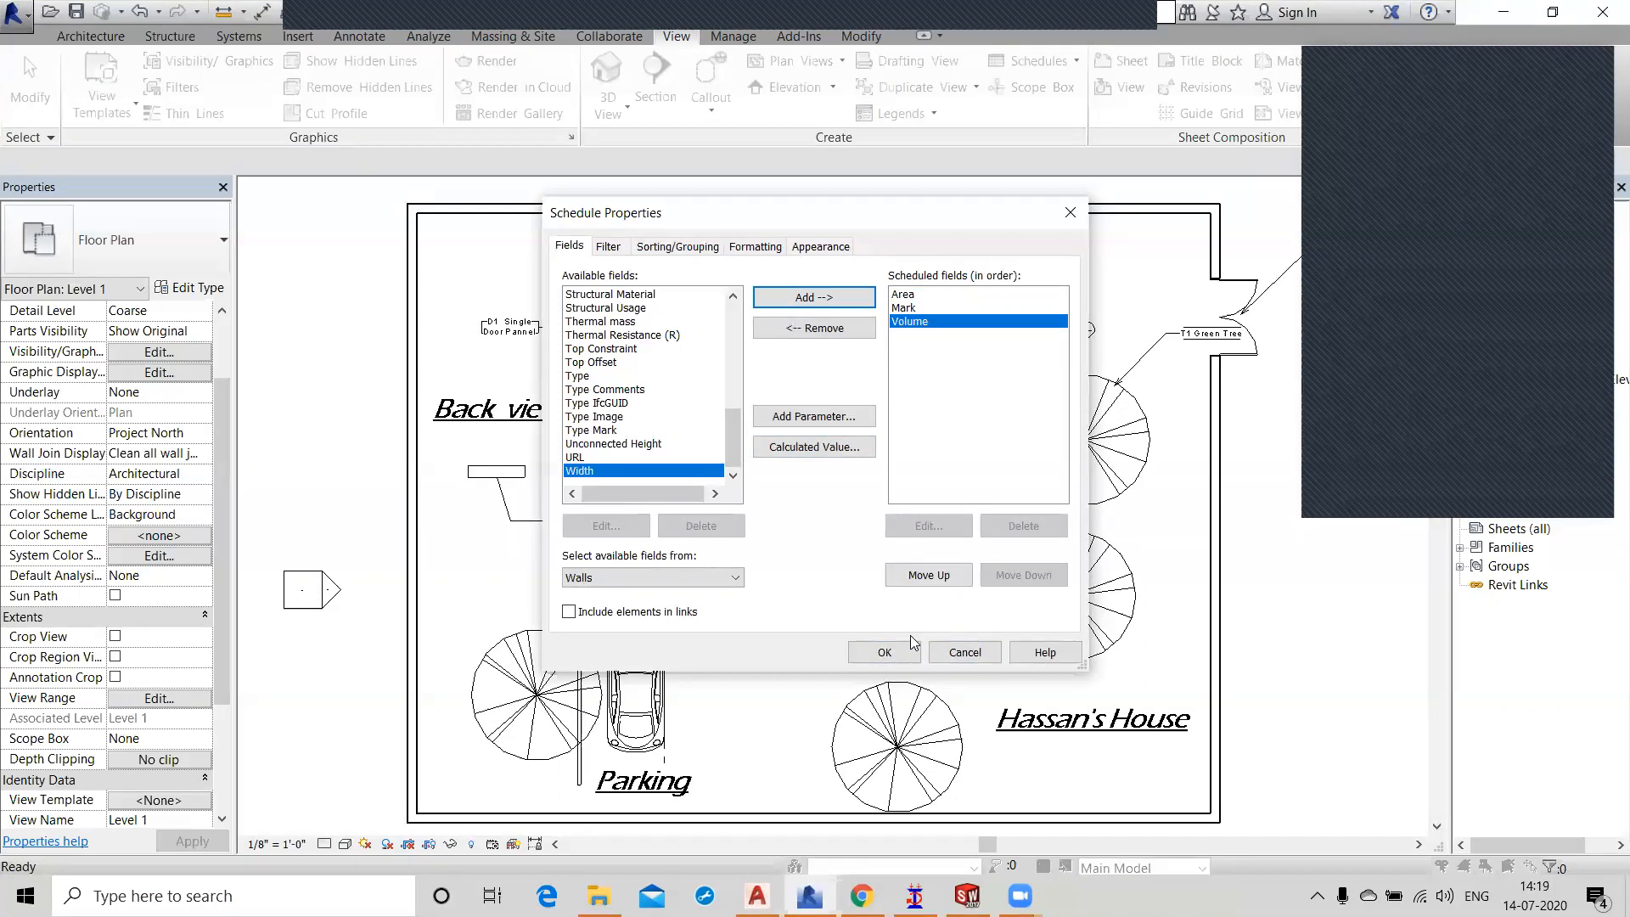
pyautogui.click(885, 654)
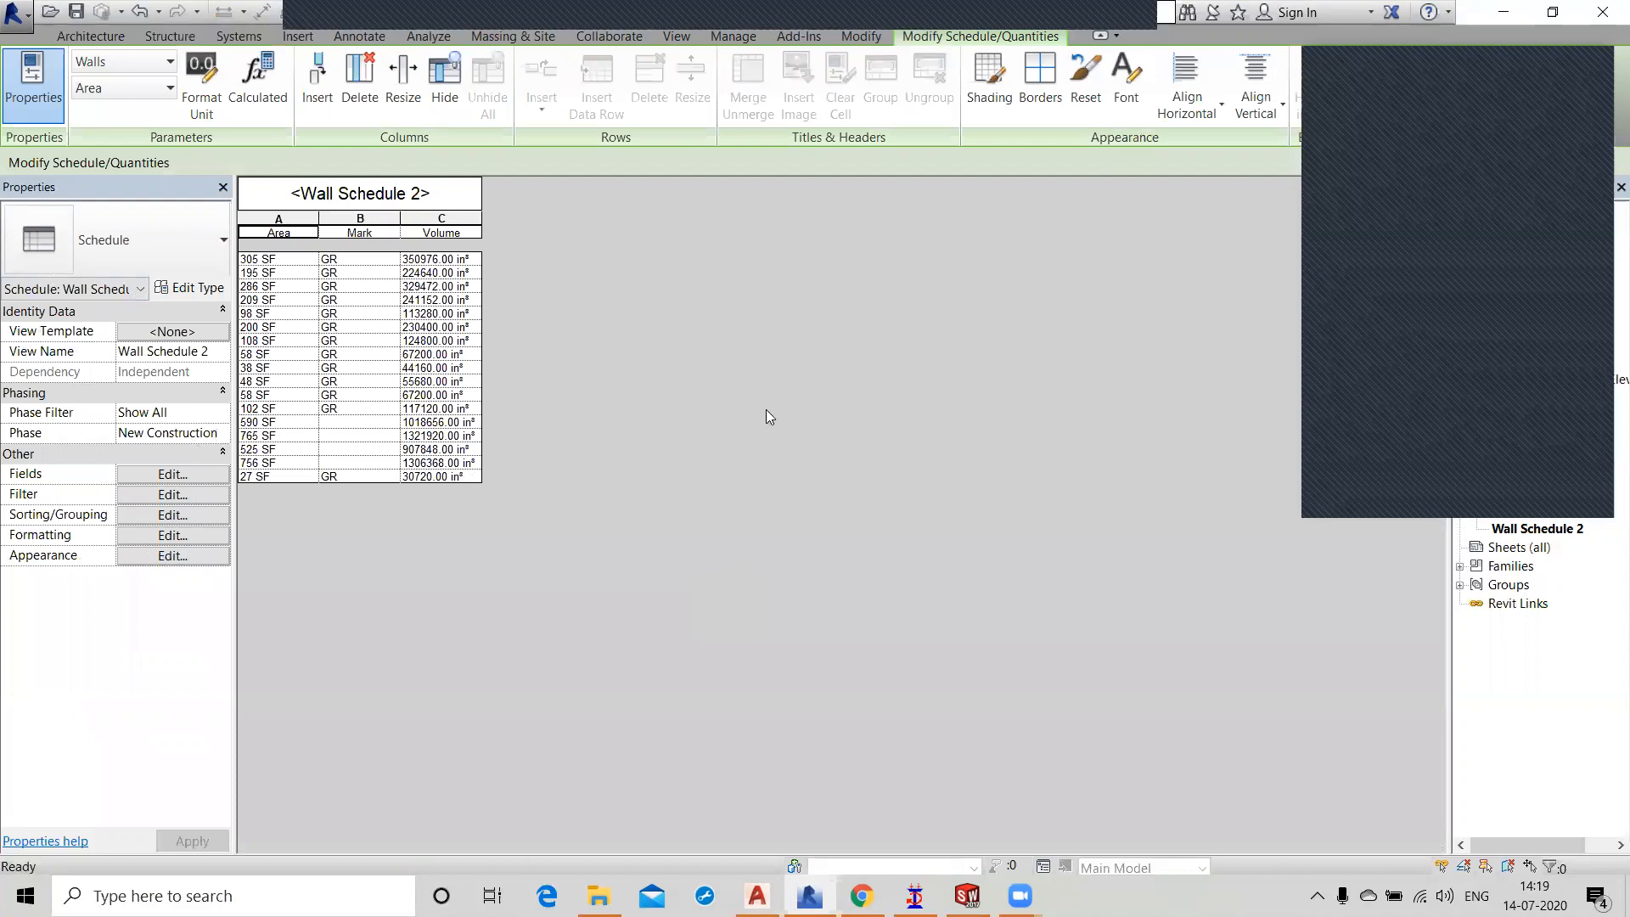
pyautogui.write('un')
pyautogui.press('BackSpace')
pyautogui.press('BackSpace')
# Go to the Level 1 floor plan and set the project's volume units to cubic meters.
pyautogui.doubleClick(1527, 248)
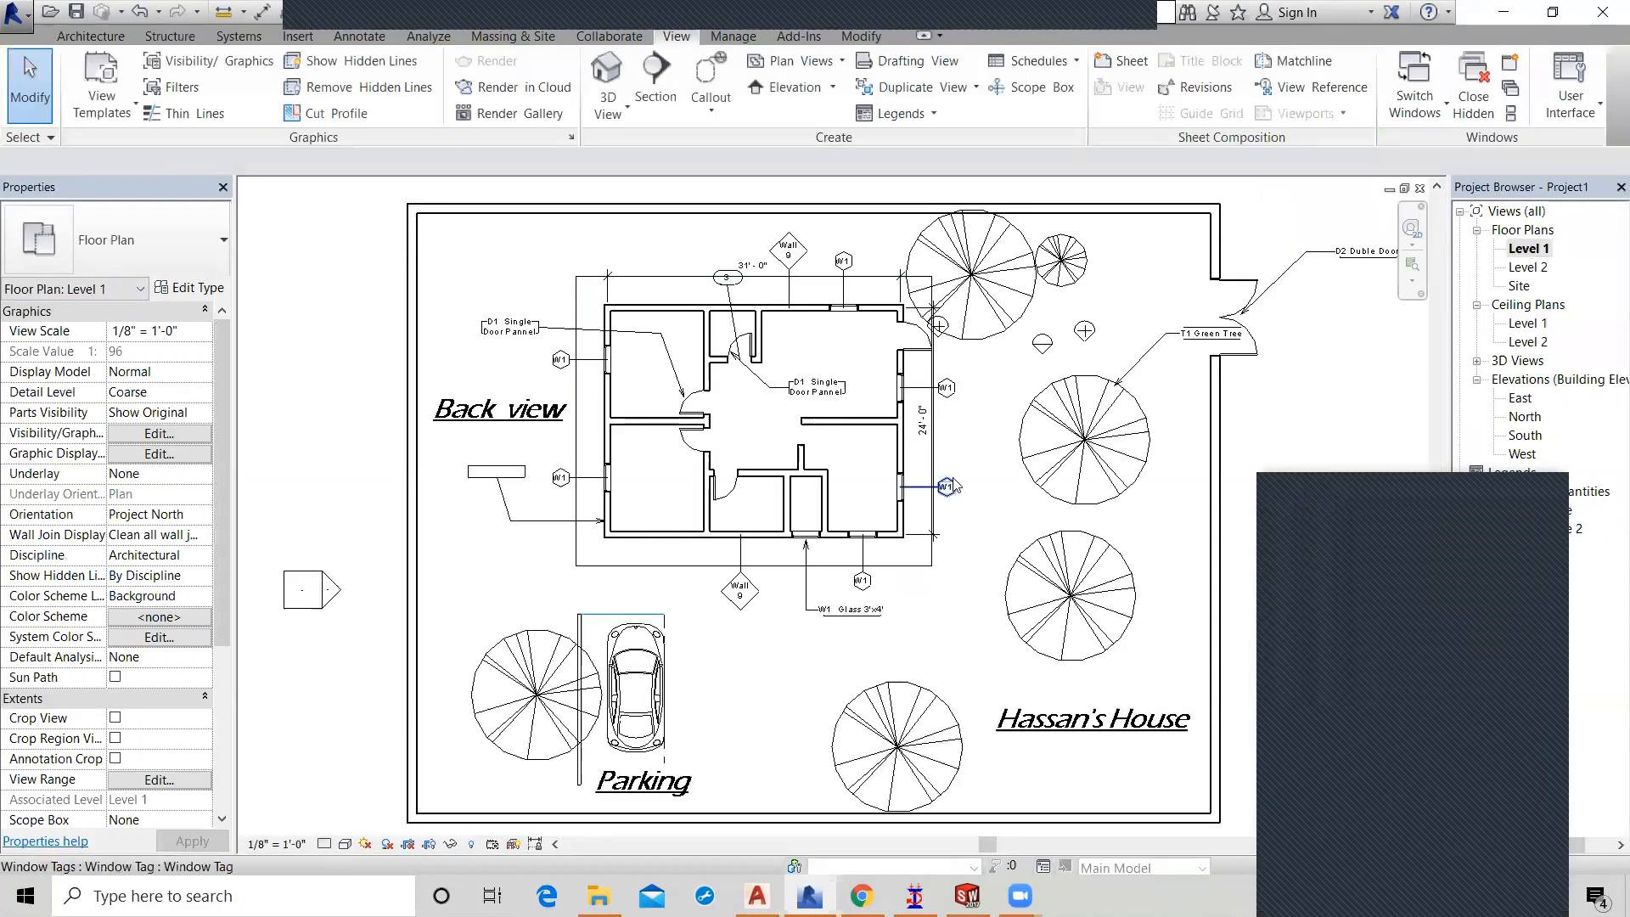
pyautogui.press('u')
pyautogui.press('n')
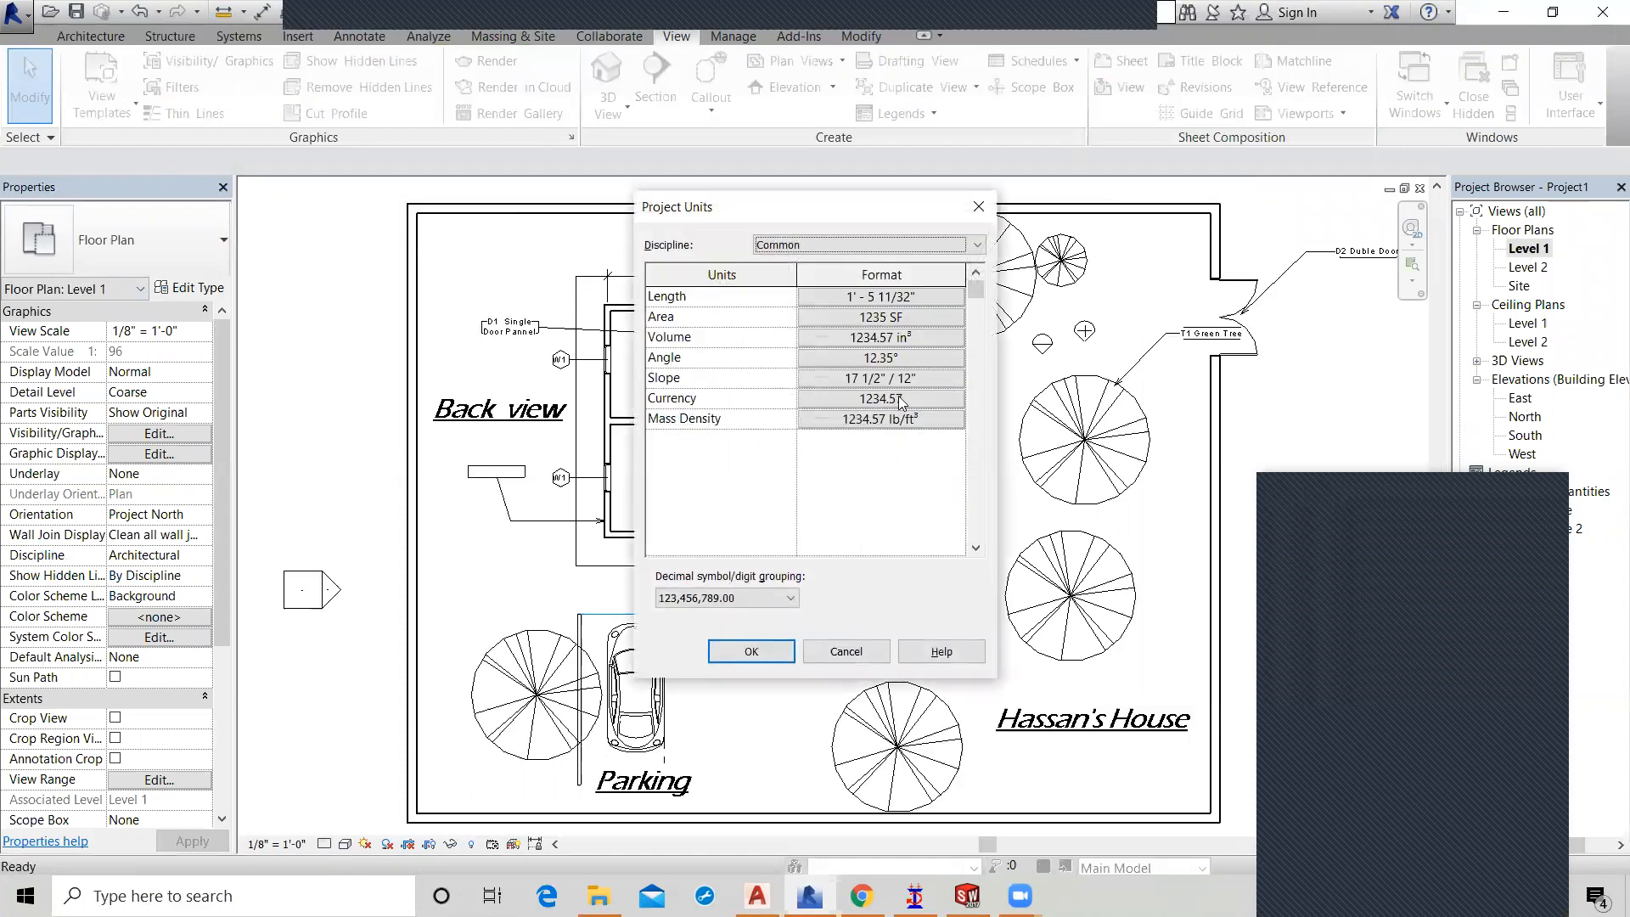
pyautogui.click(919, 336)
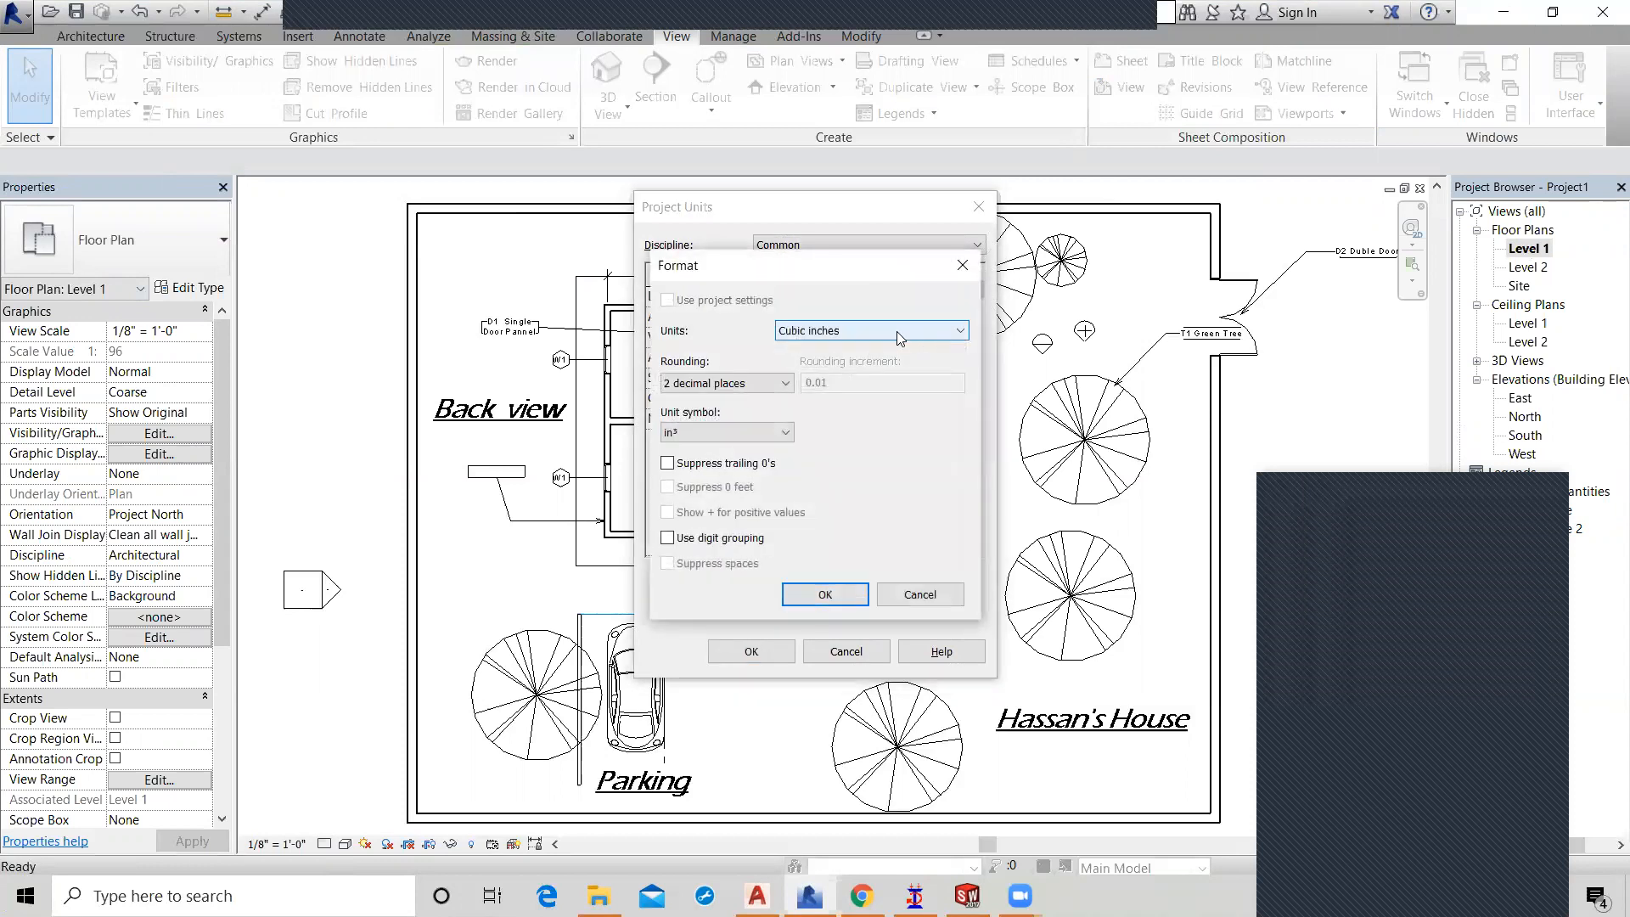
pyautogui.click(896, 331)
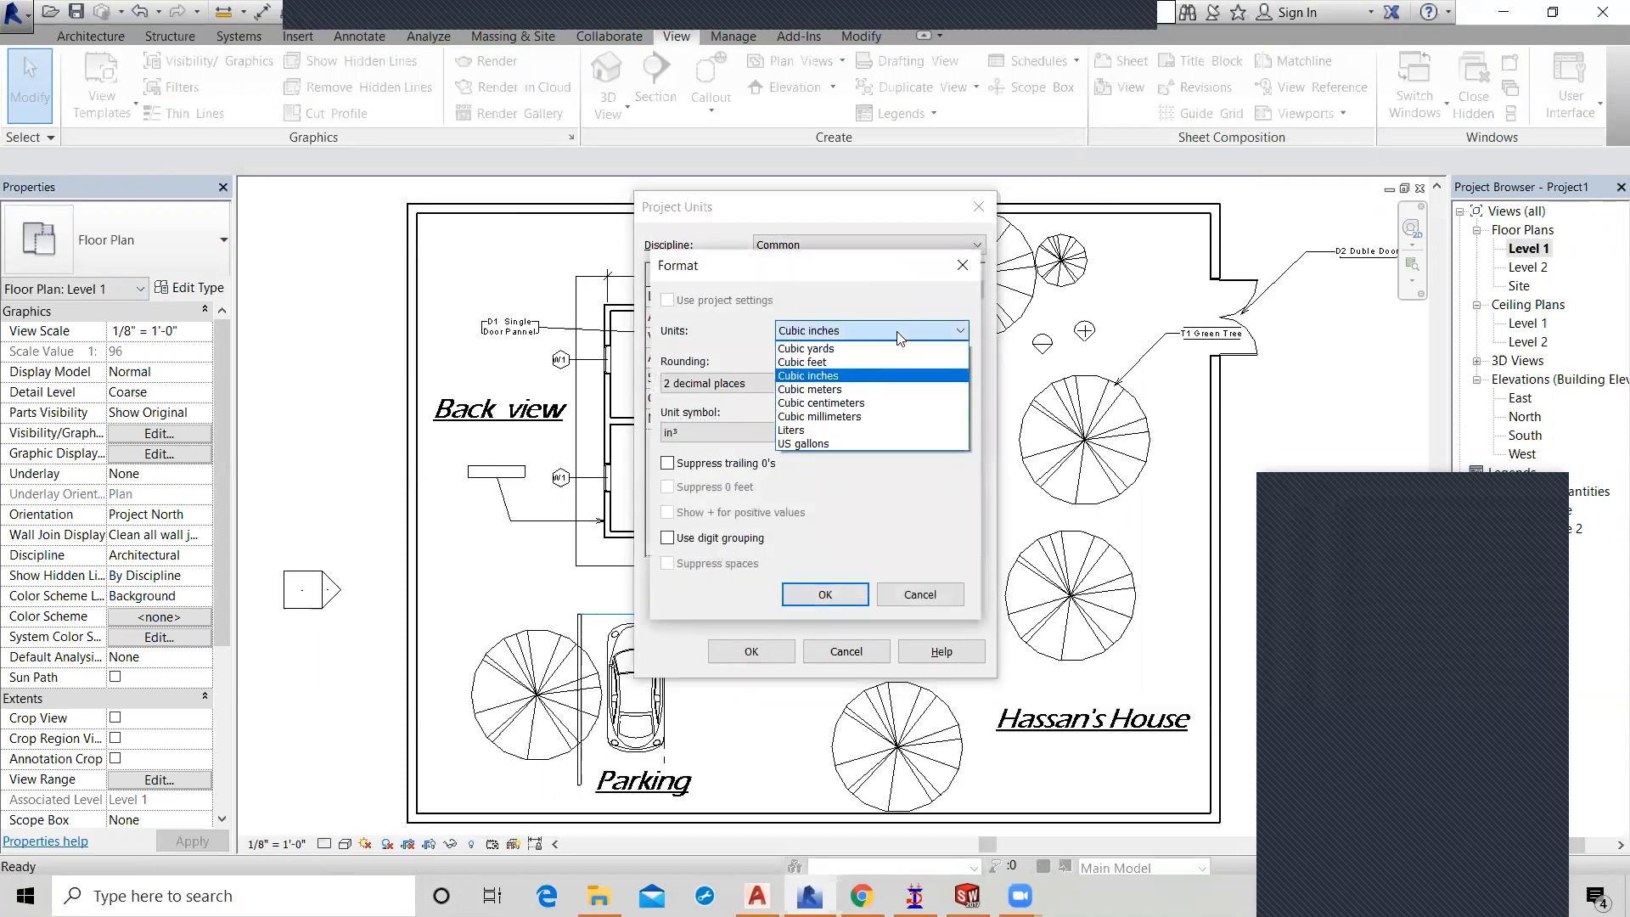
pyautogui.click(853, 391)
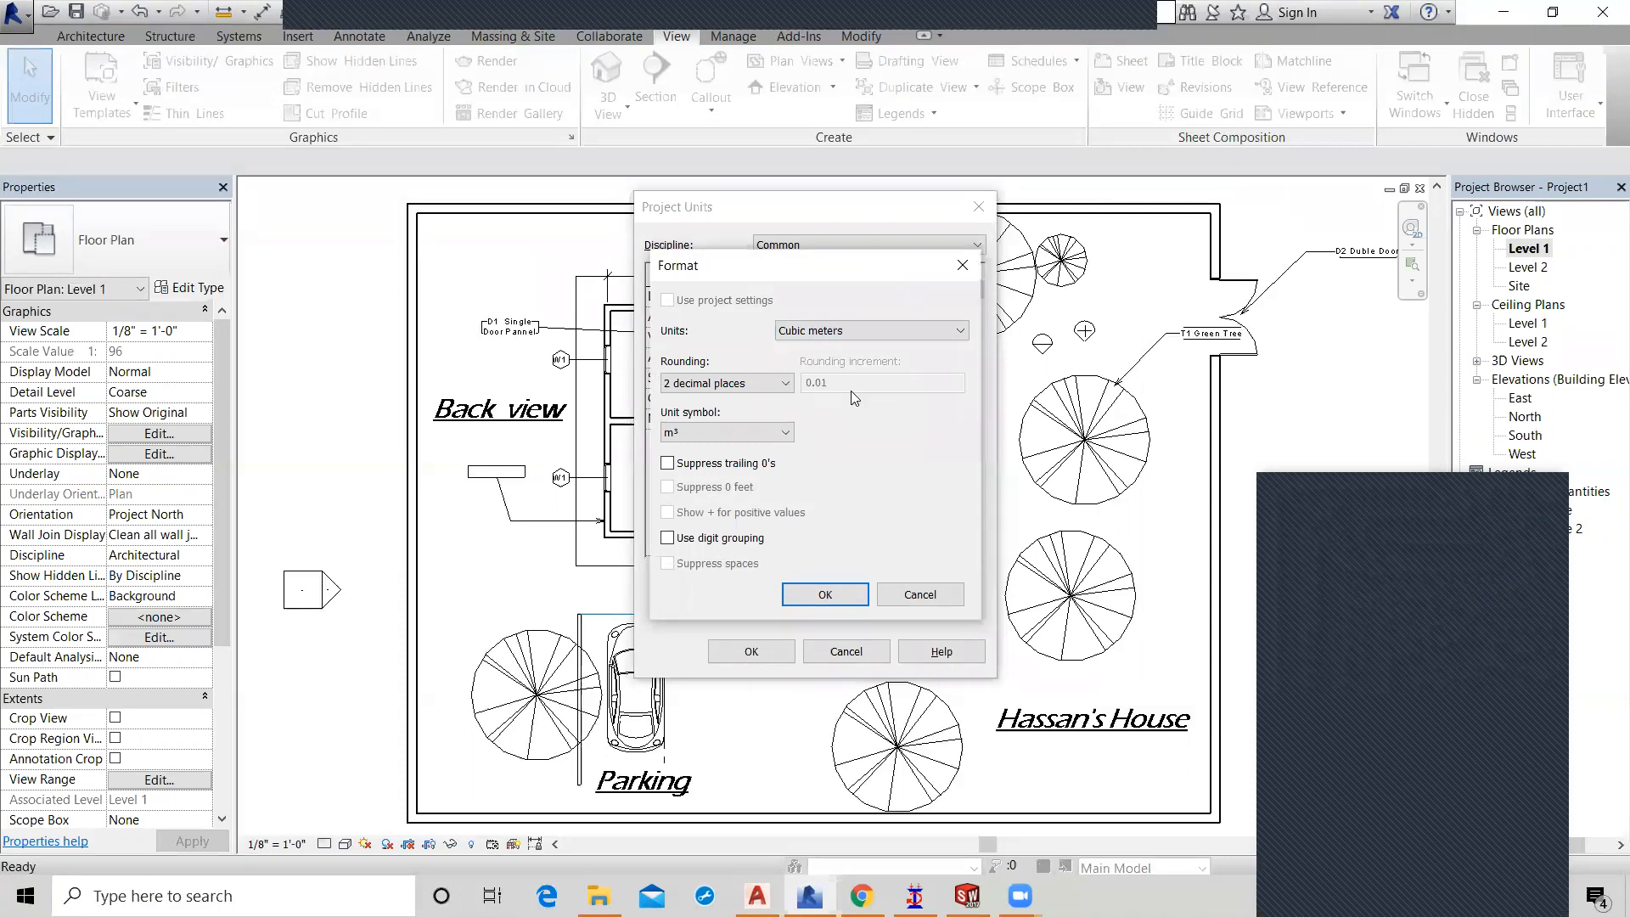
pyautogui.click(828, 595)
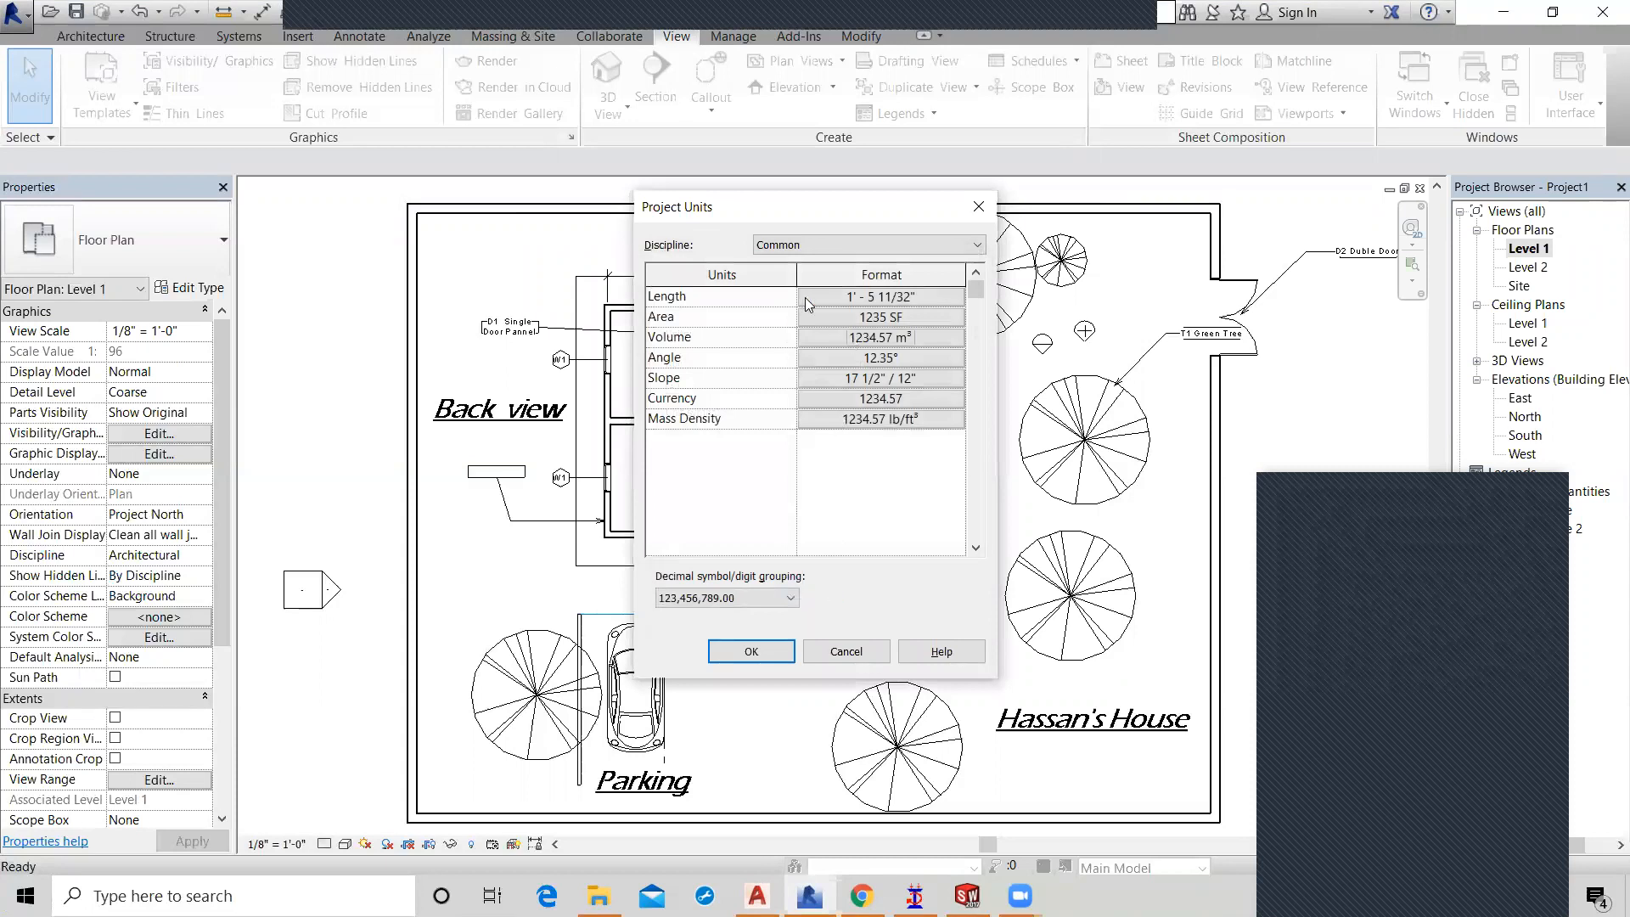
# Set the project's area units to square meters.
pyautogui.click(916, 318)
pyautogui.click(901, 327)
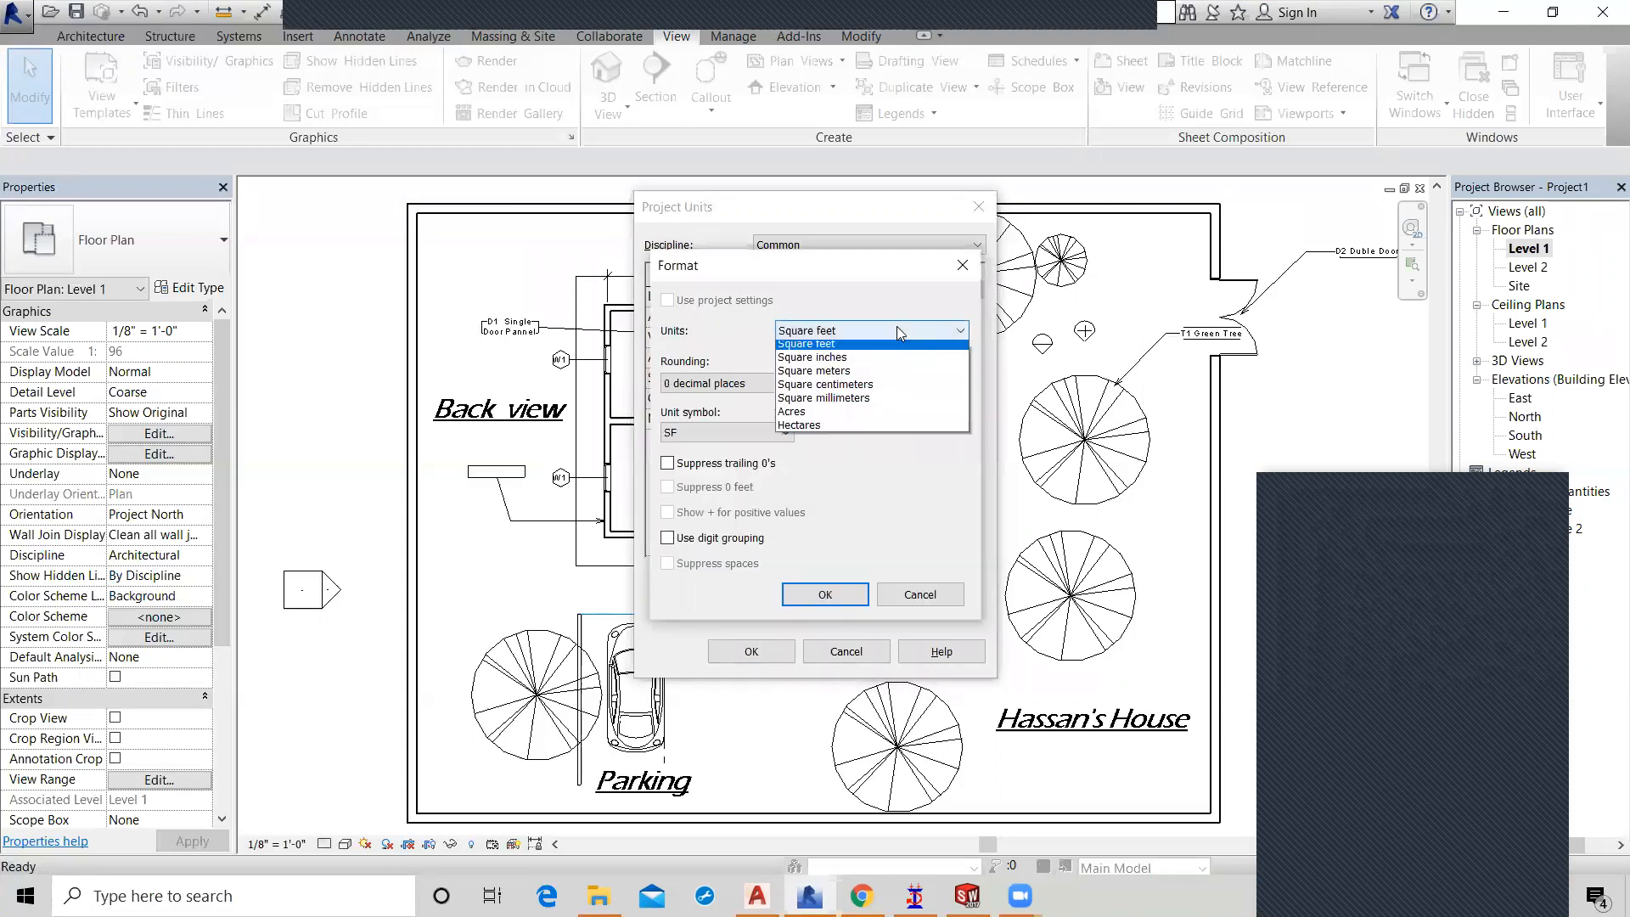
pyautogui.click(865, 375)
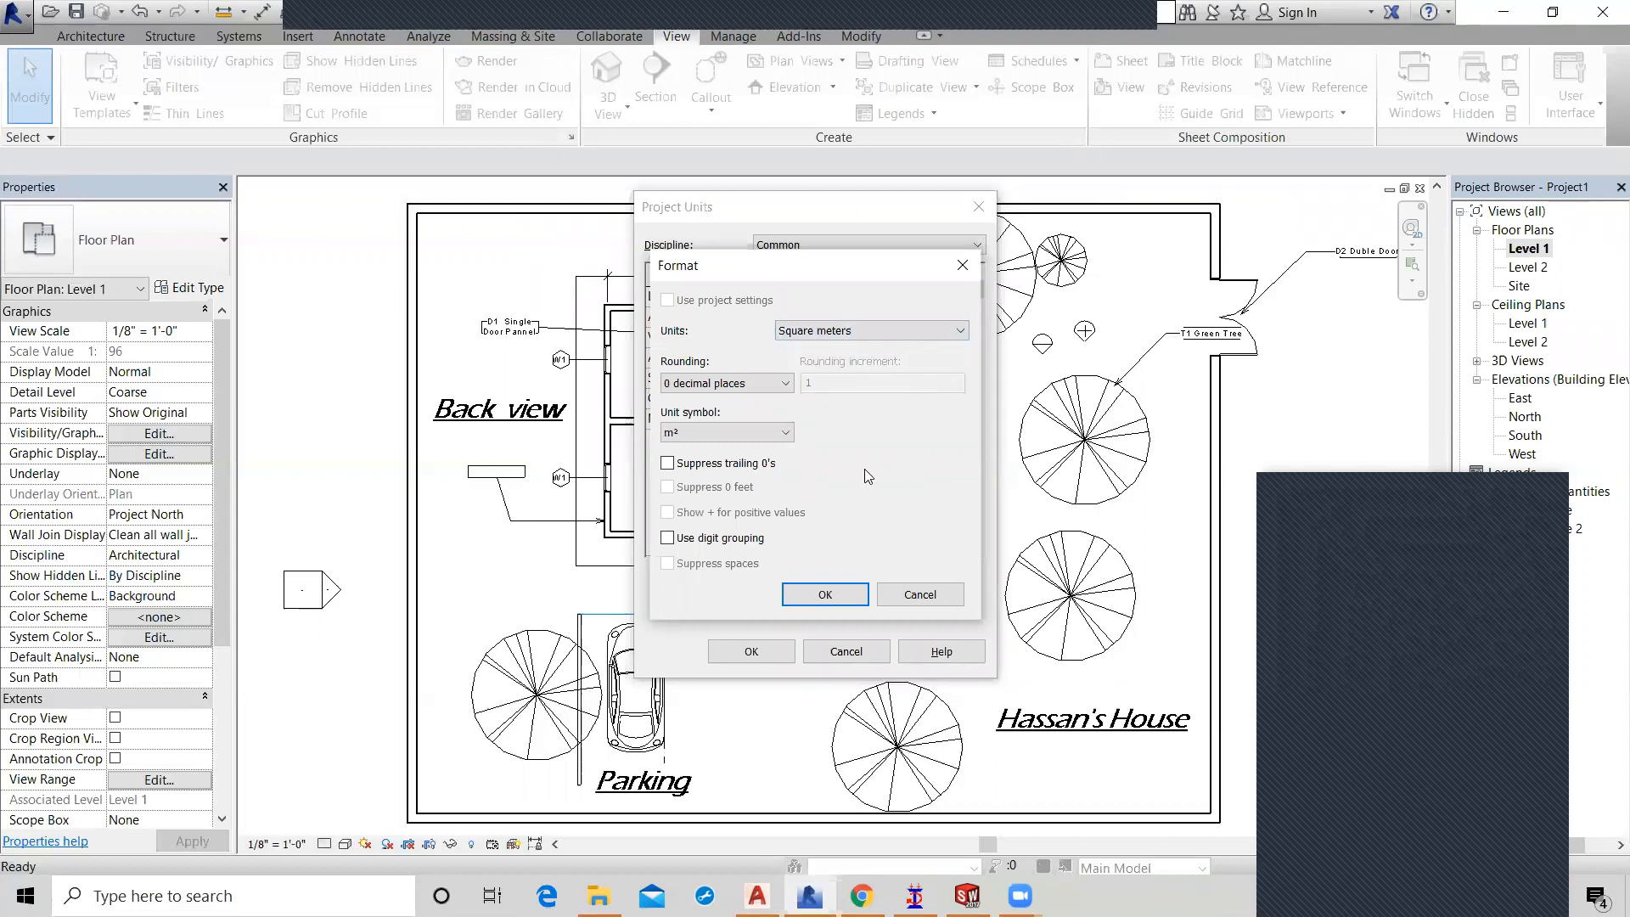
pyautogui.click(828, 594)
# Set the project's length units to meters and apply the project unit changes.
pyautogui.click(915, 292)
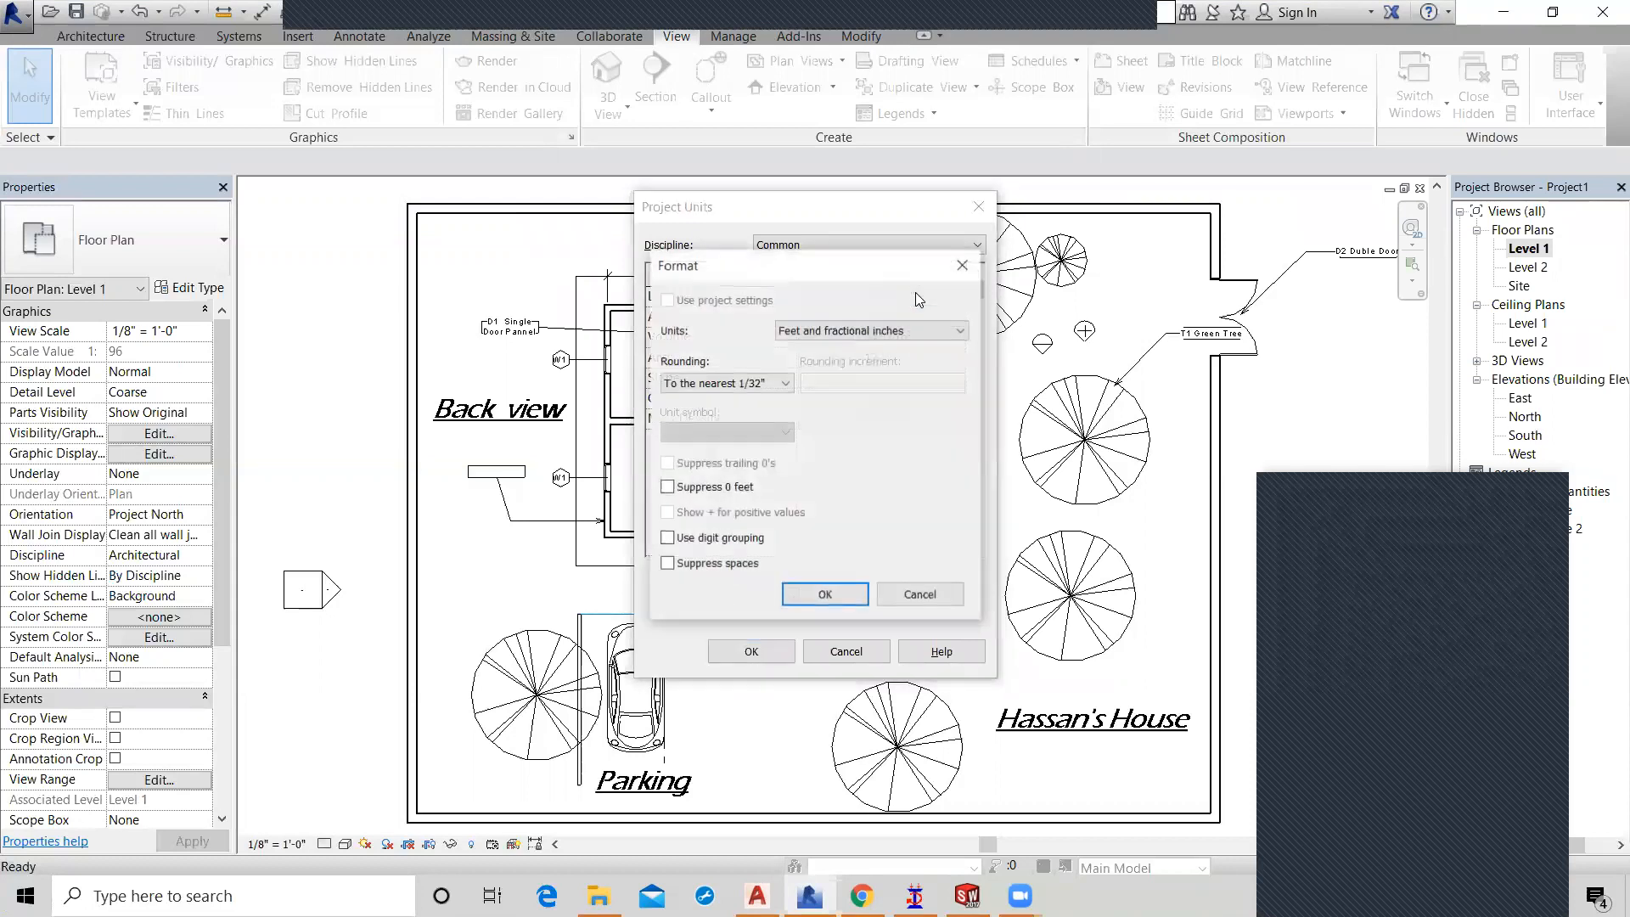
pyautogui.click(869, 331)
pyautogui.click(835, 394)
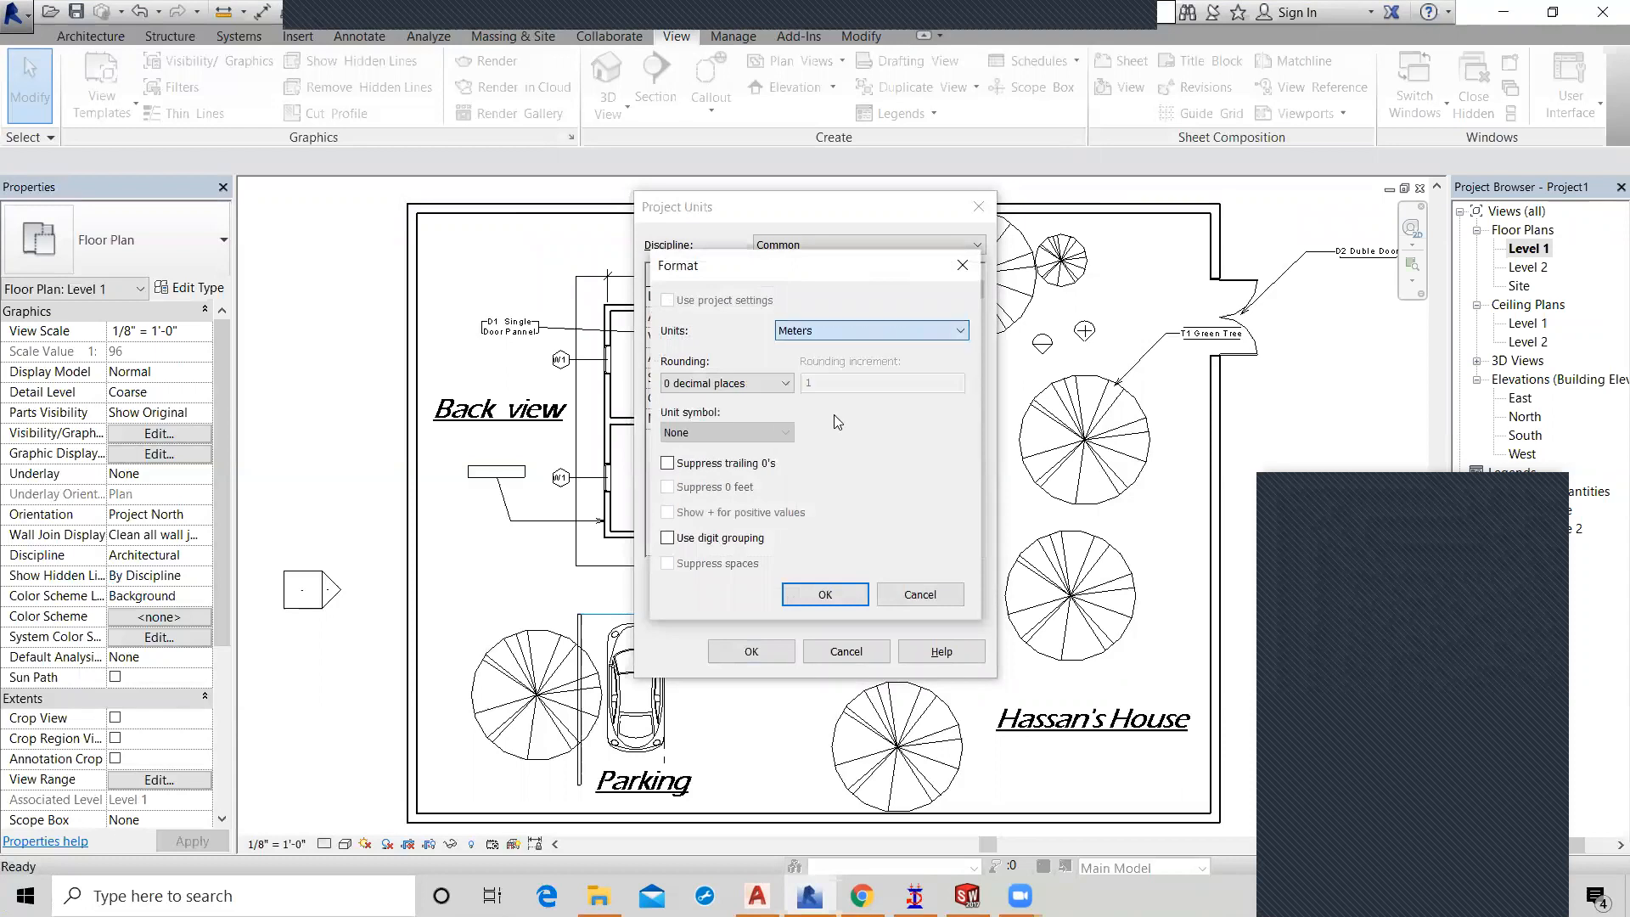
pyautogui.click(818, 587)
pyautogui.click(762, 655)
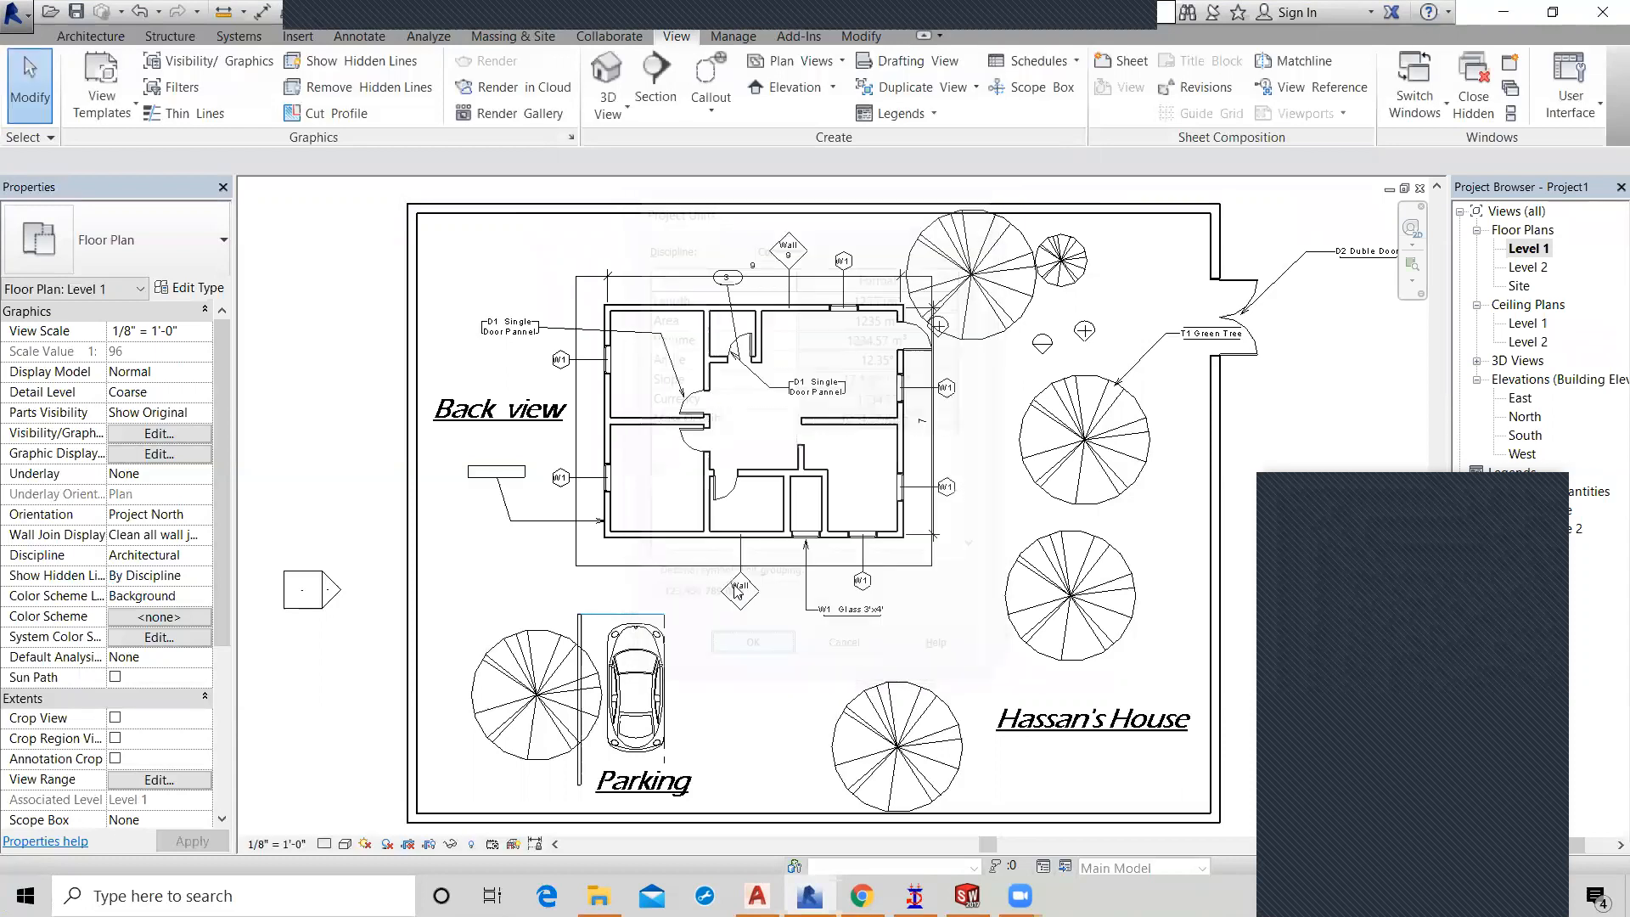
# Reopen Wall Schedule 2 and bring up its field settings for editing.
pyautogui.scroll(-3, 683, 360)
pyautogui.moveTo(219, 494); pyautogui.dragTo(219, 679)
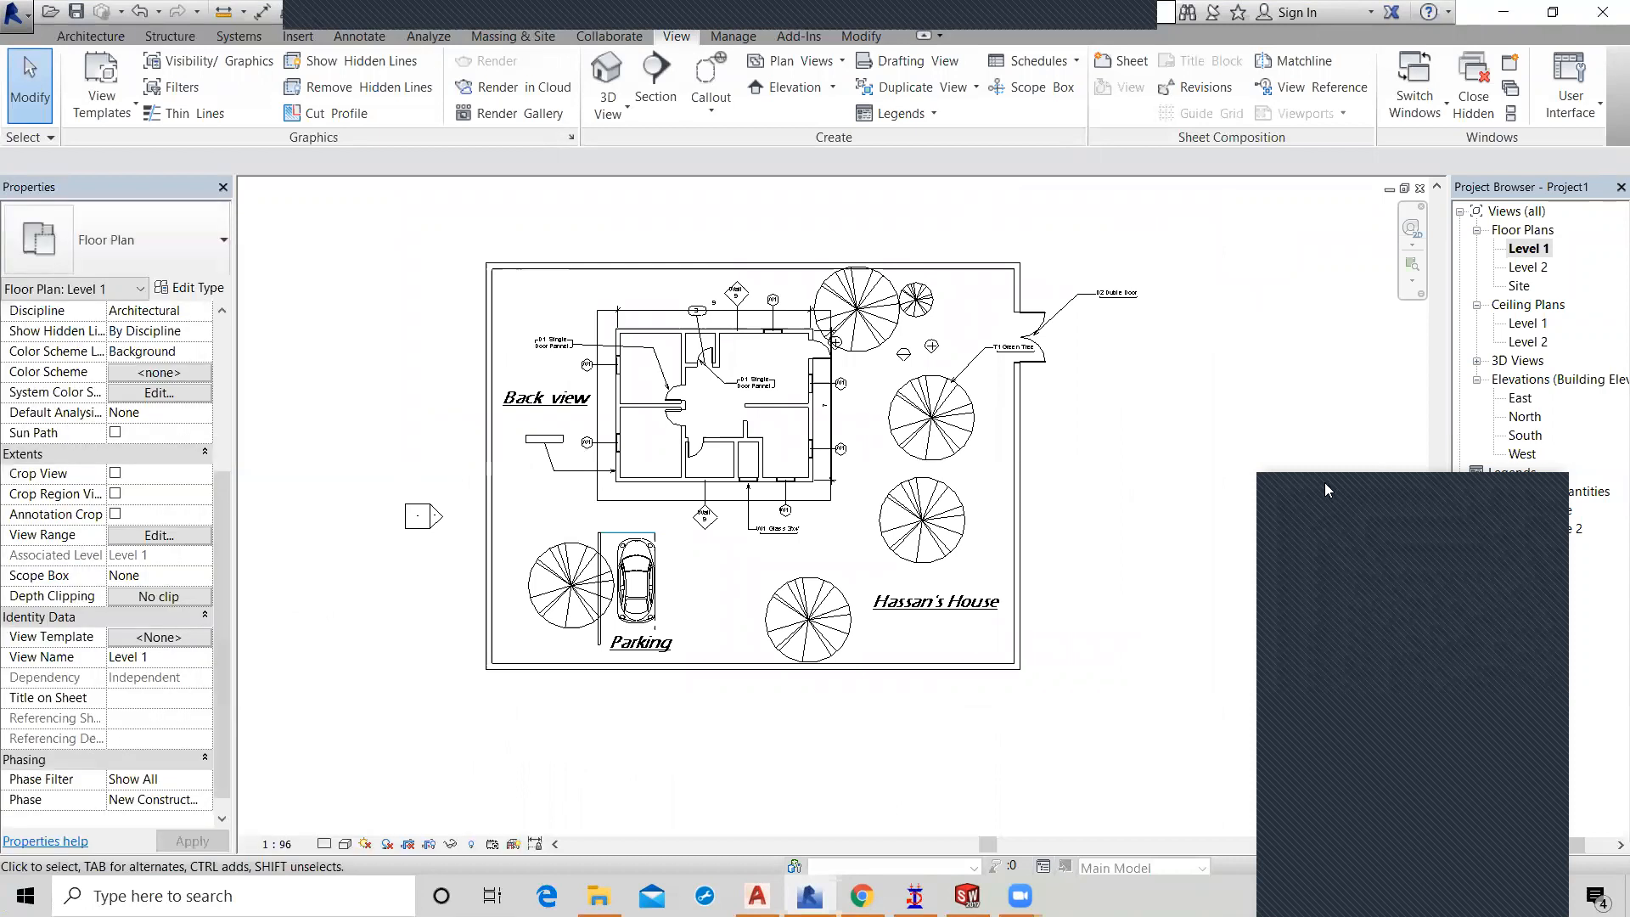
pyautogui.doubleClick(1551, 529)
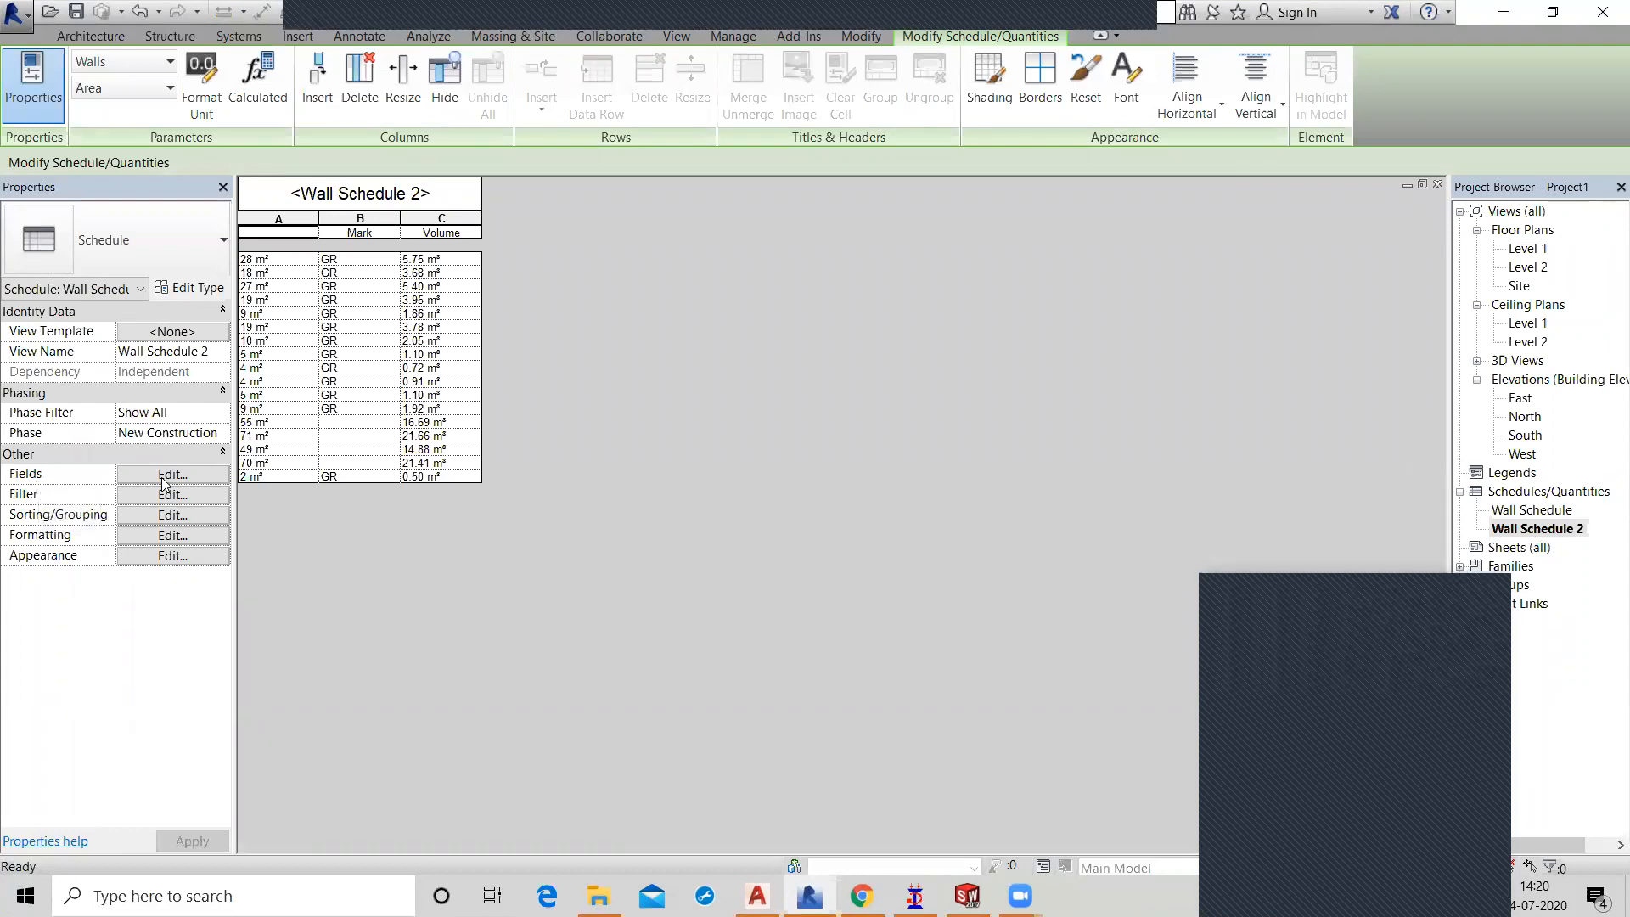
pyautogui.click(164, 476)
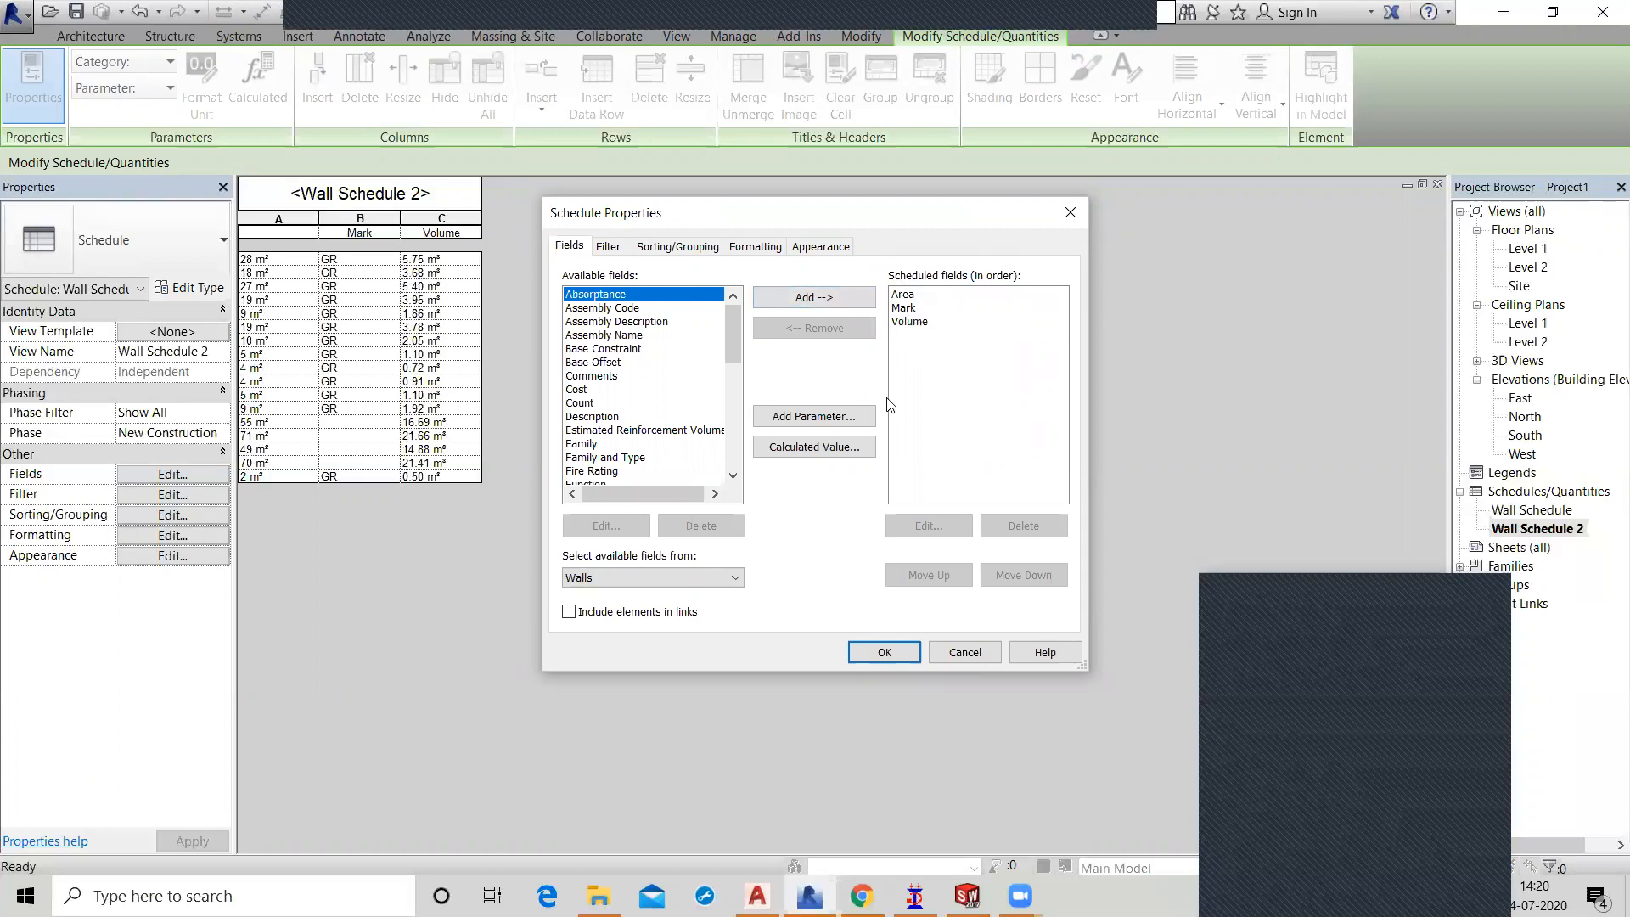
# Start a formula-based calculated value named No.Of Bricks, keeping discipline Common and type Number.
pyautogui.click(805, 451)
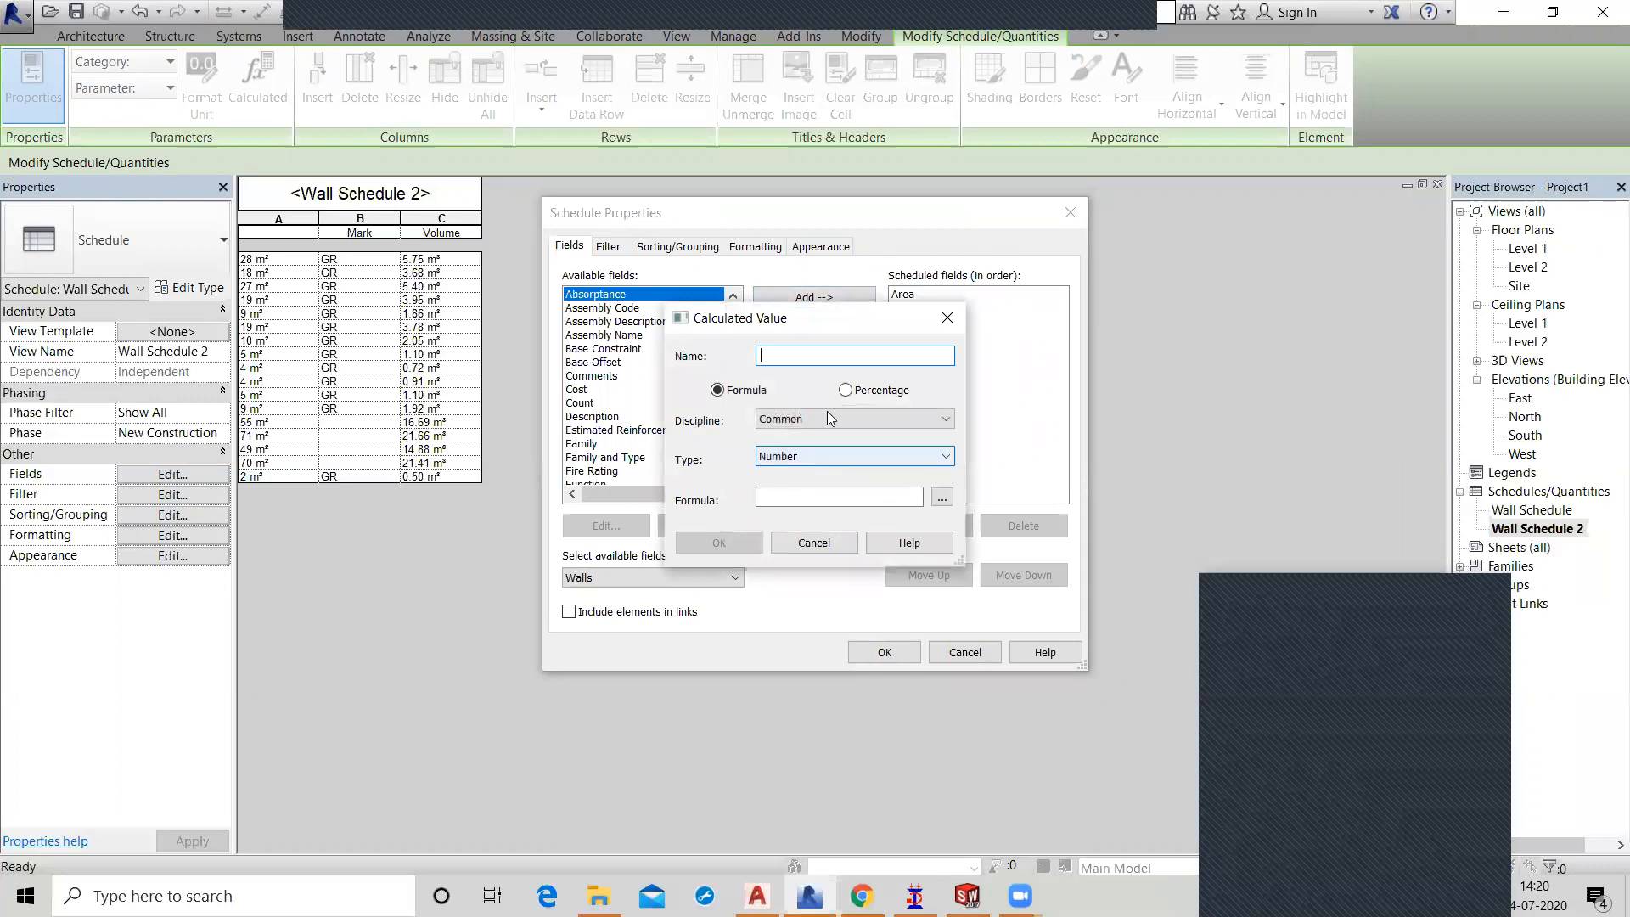
pyautogui.write('No.')
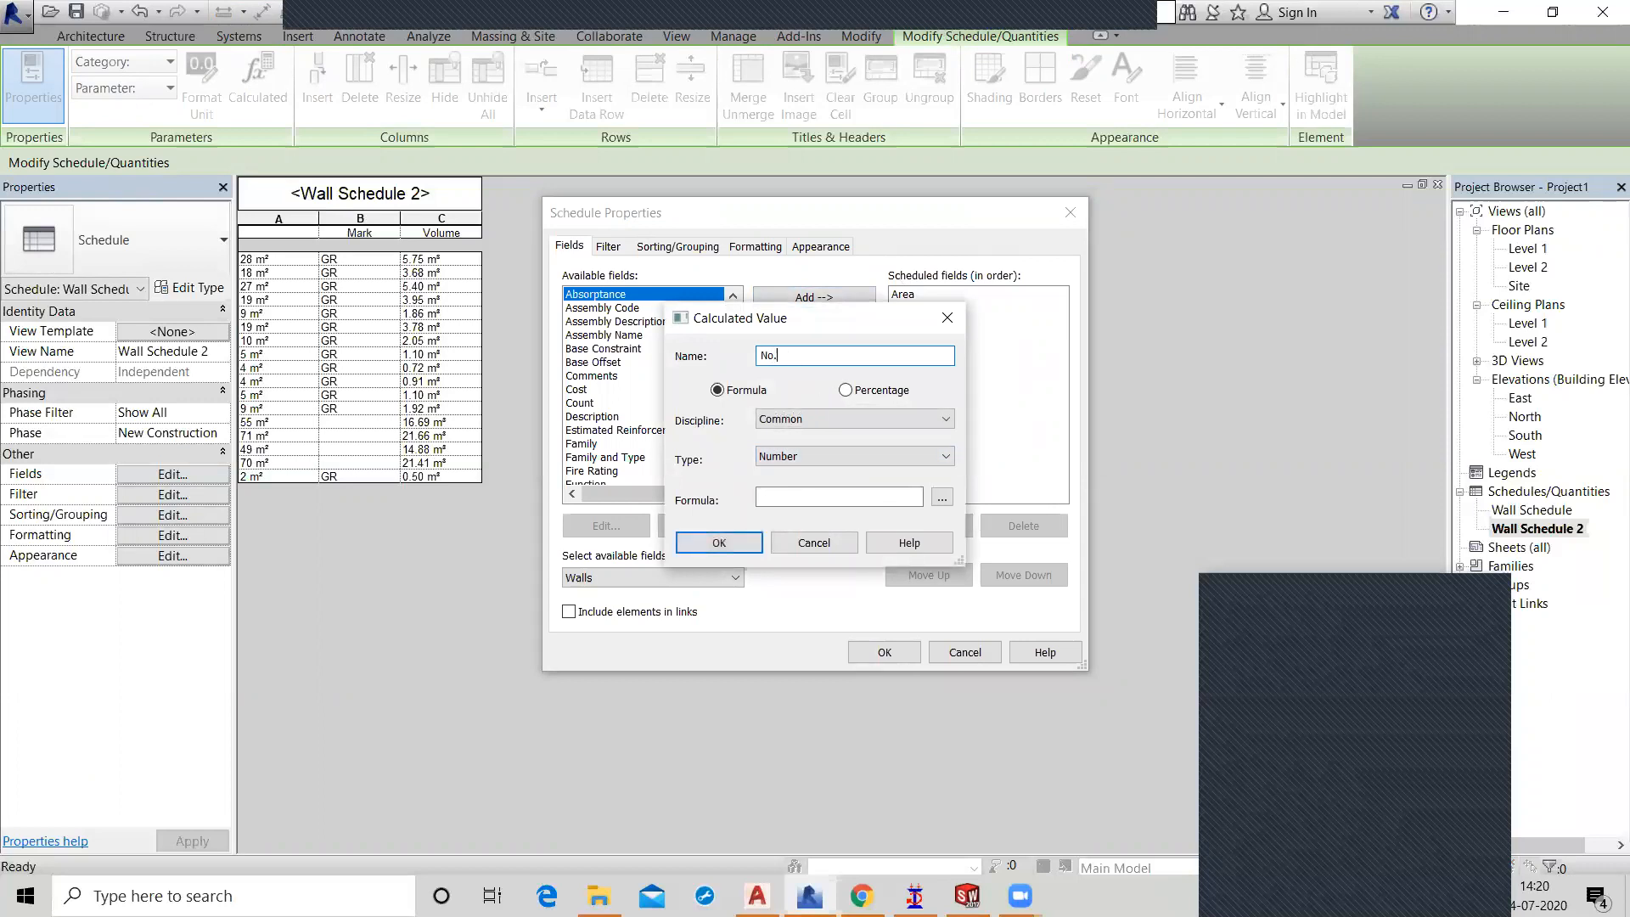
pyautogui.write('Of Bricks')
pyautogui.click(819, 422)
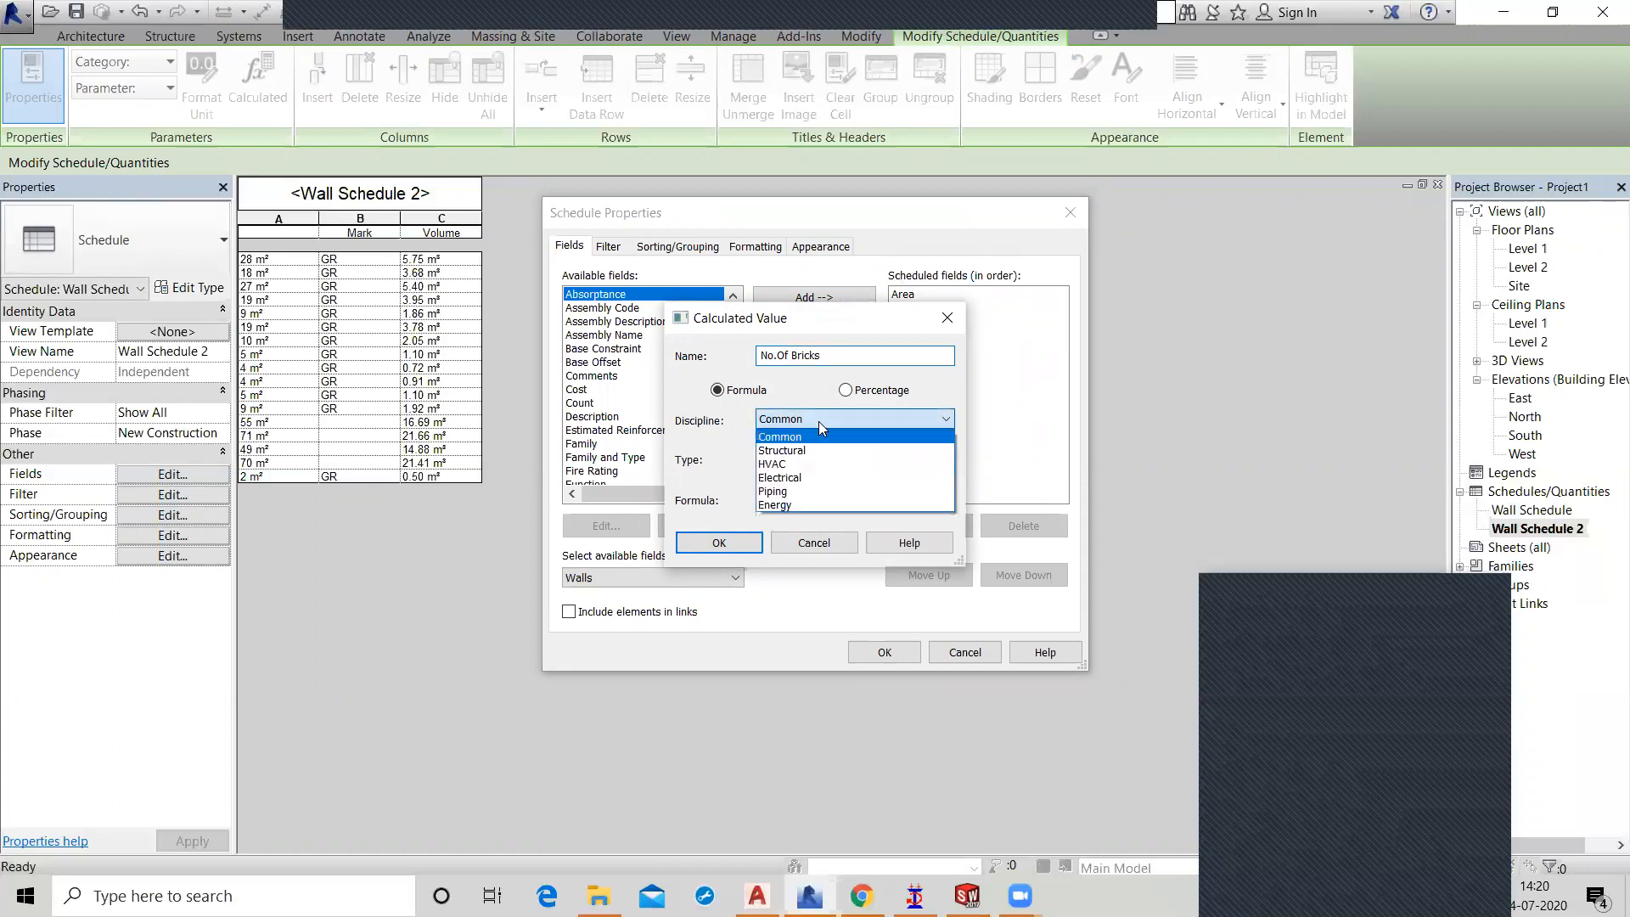
pyautogui.click(818, 421)
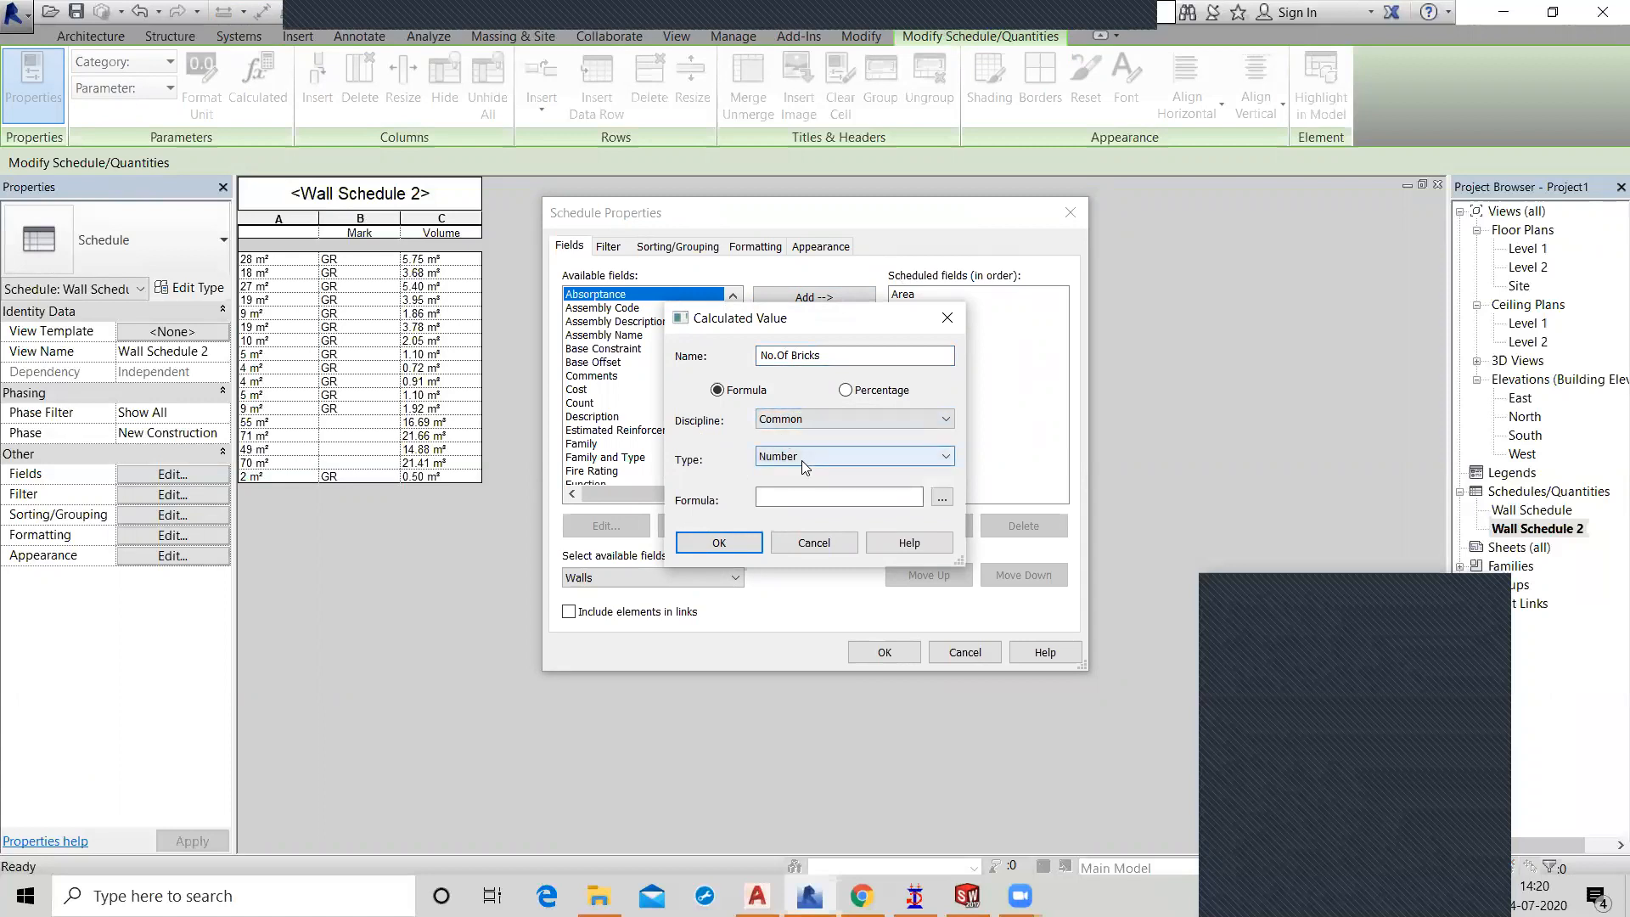
pyautogui.click(801, 460)
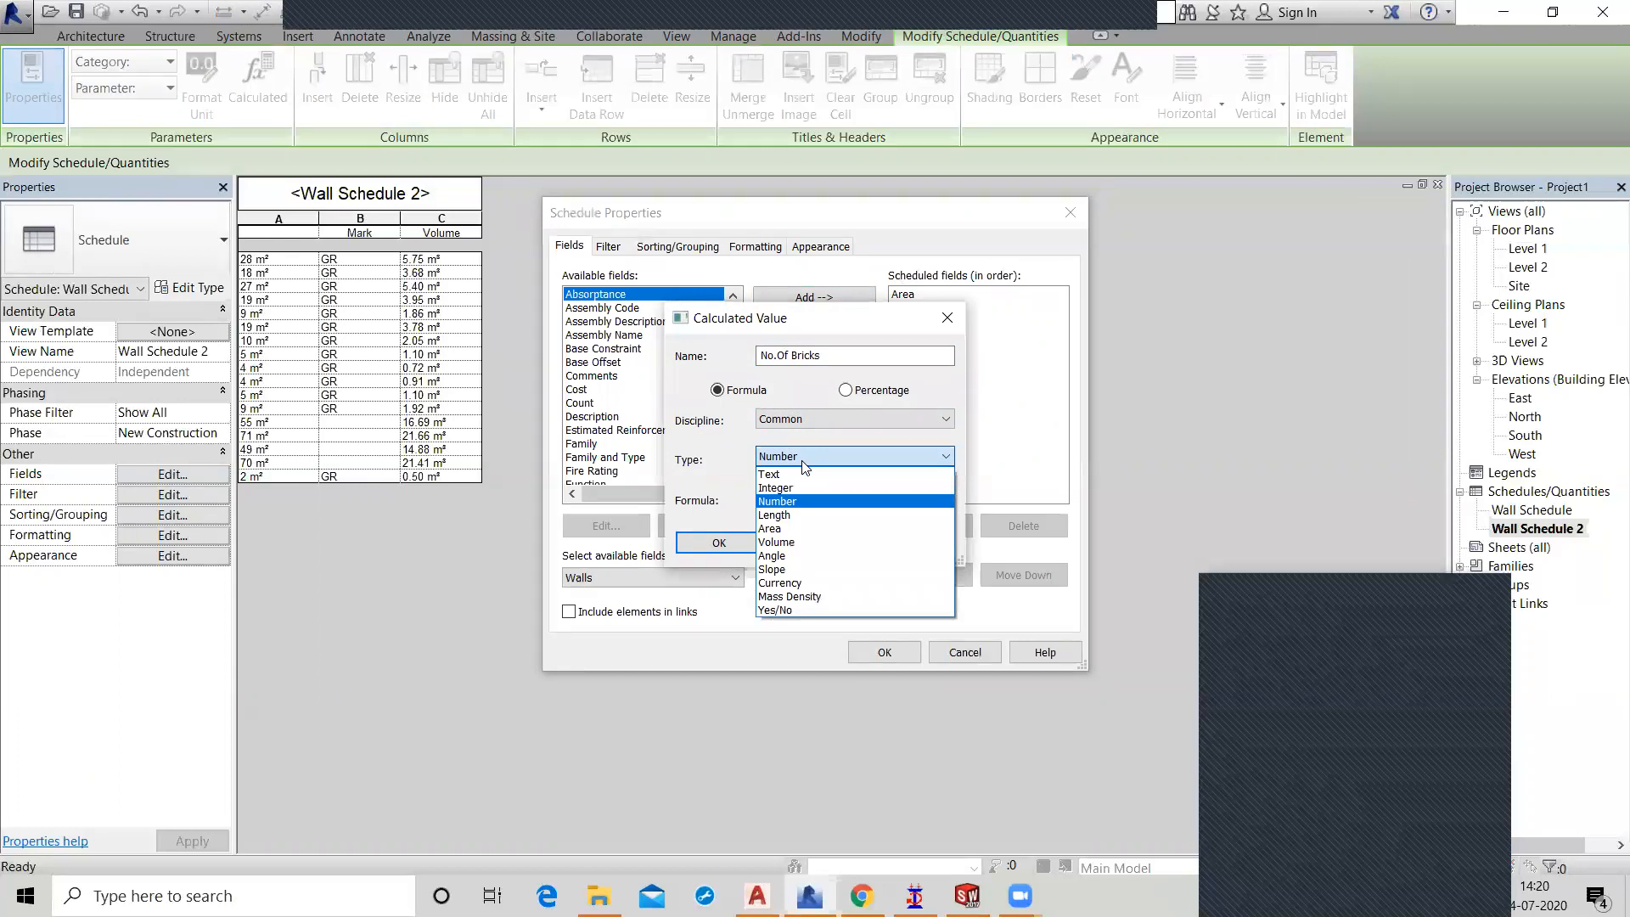
pyautogui.click(801, 460)
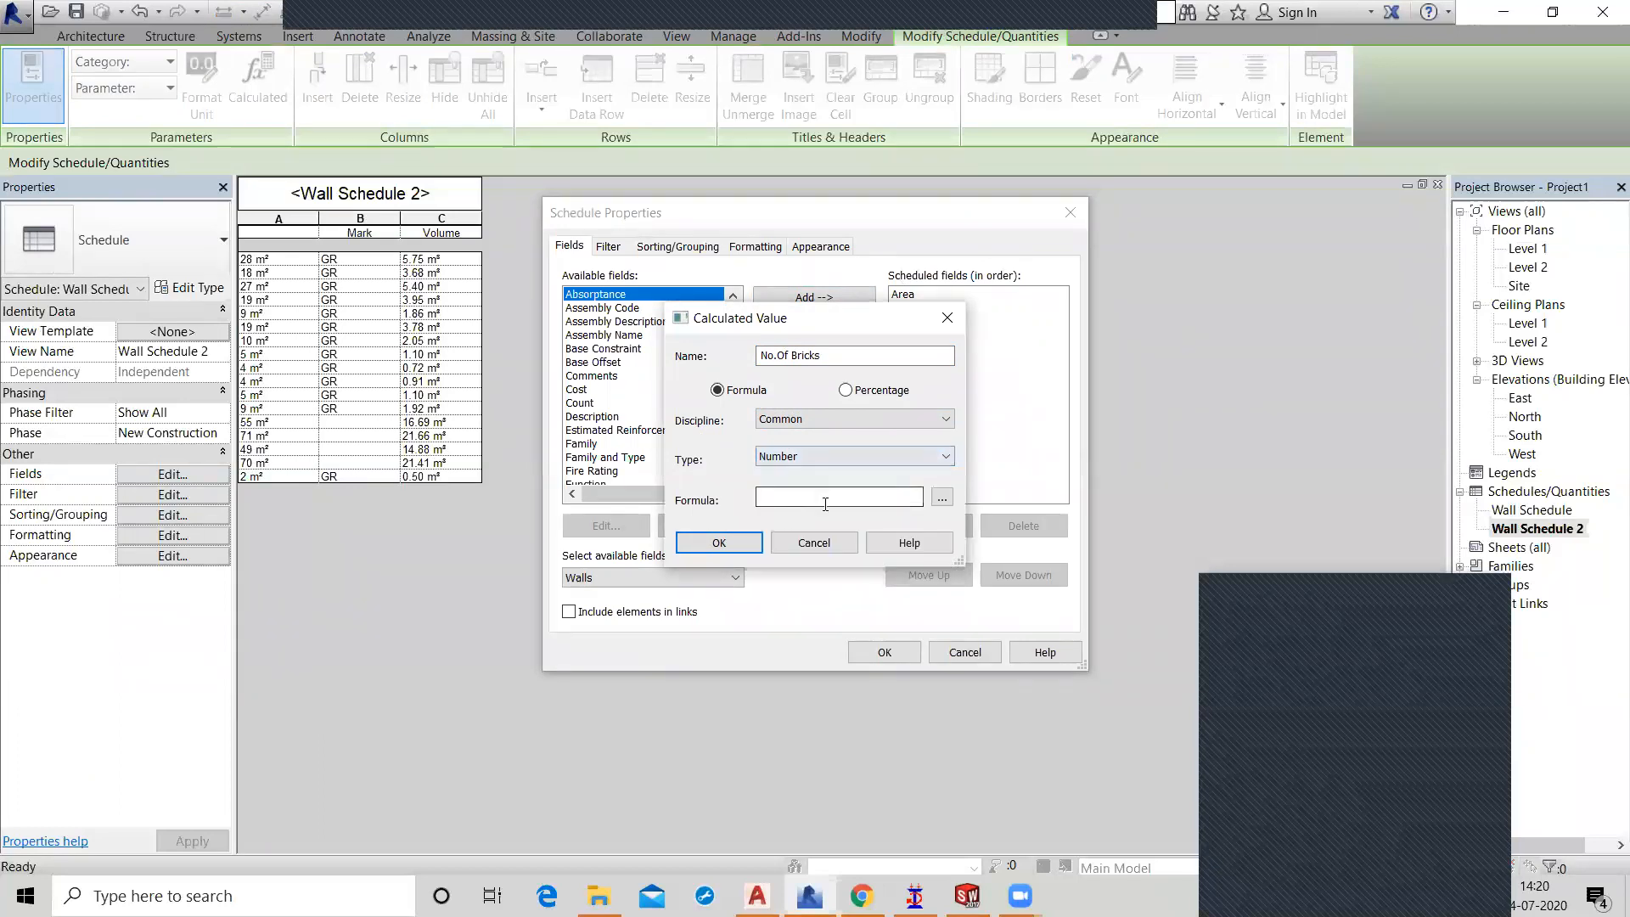
# Give the brick count the formula Volume/0.016 and add it to the scheduled fields.
pyautogui.click(938, 499)
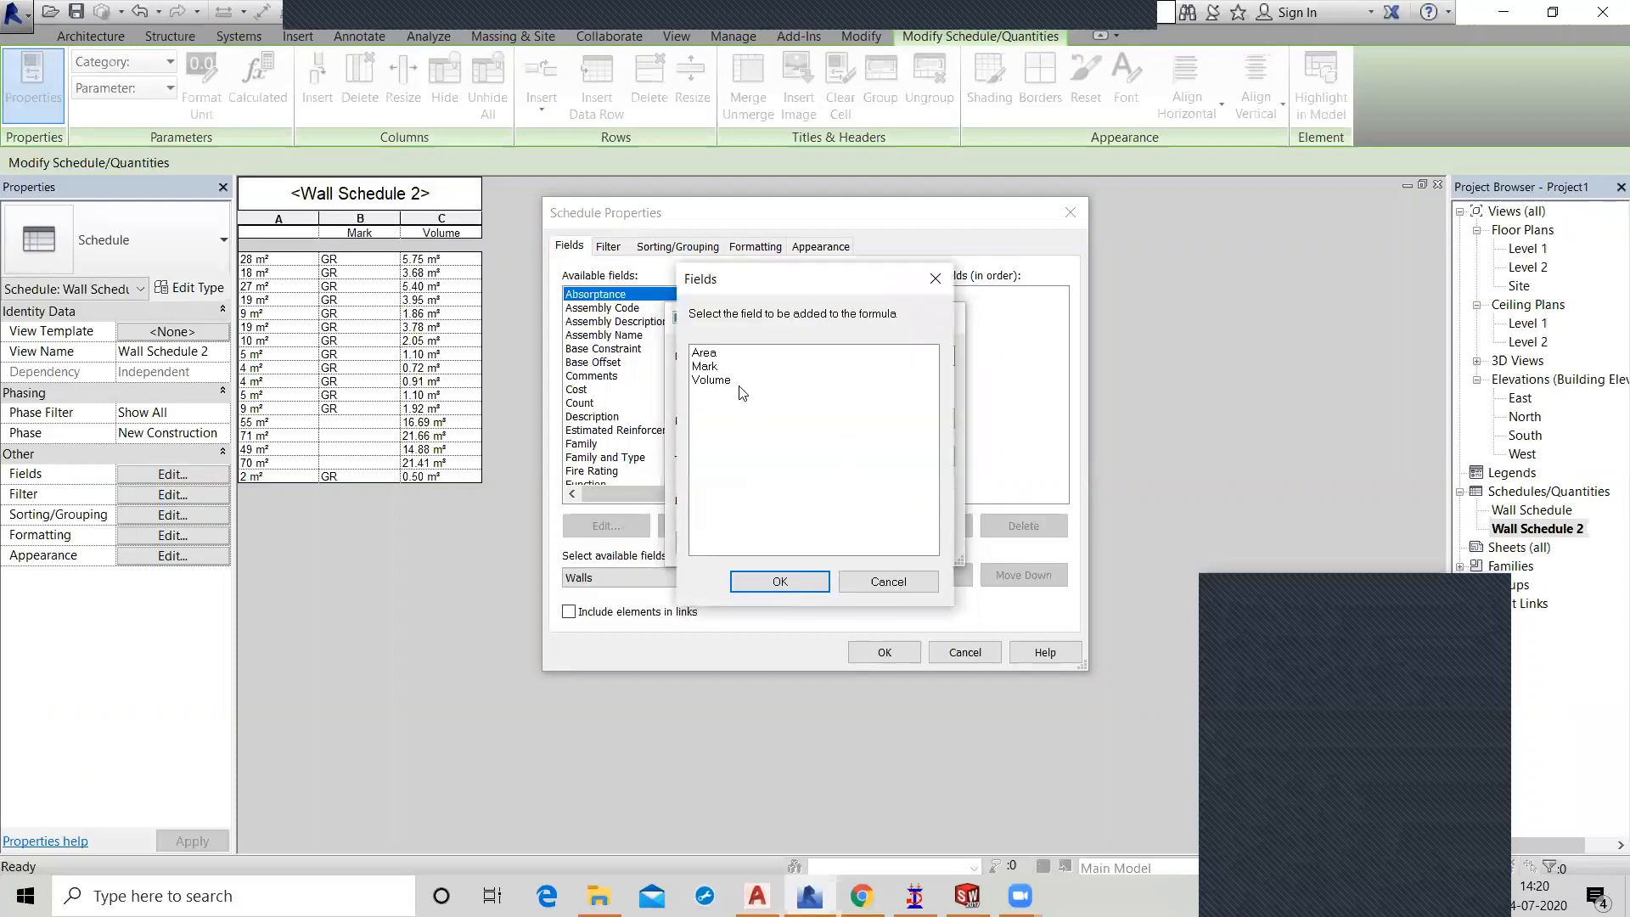
pyautogui.click(713, 379)
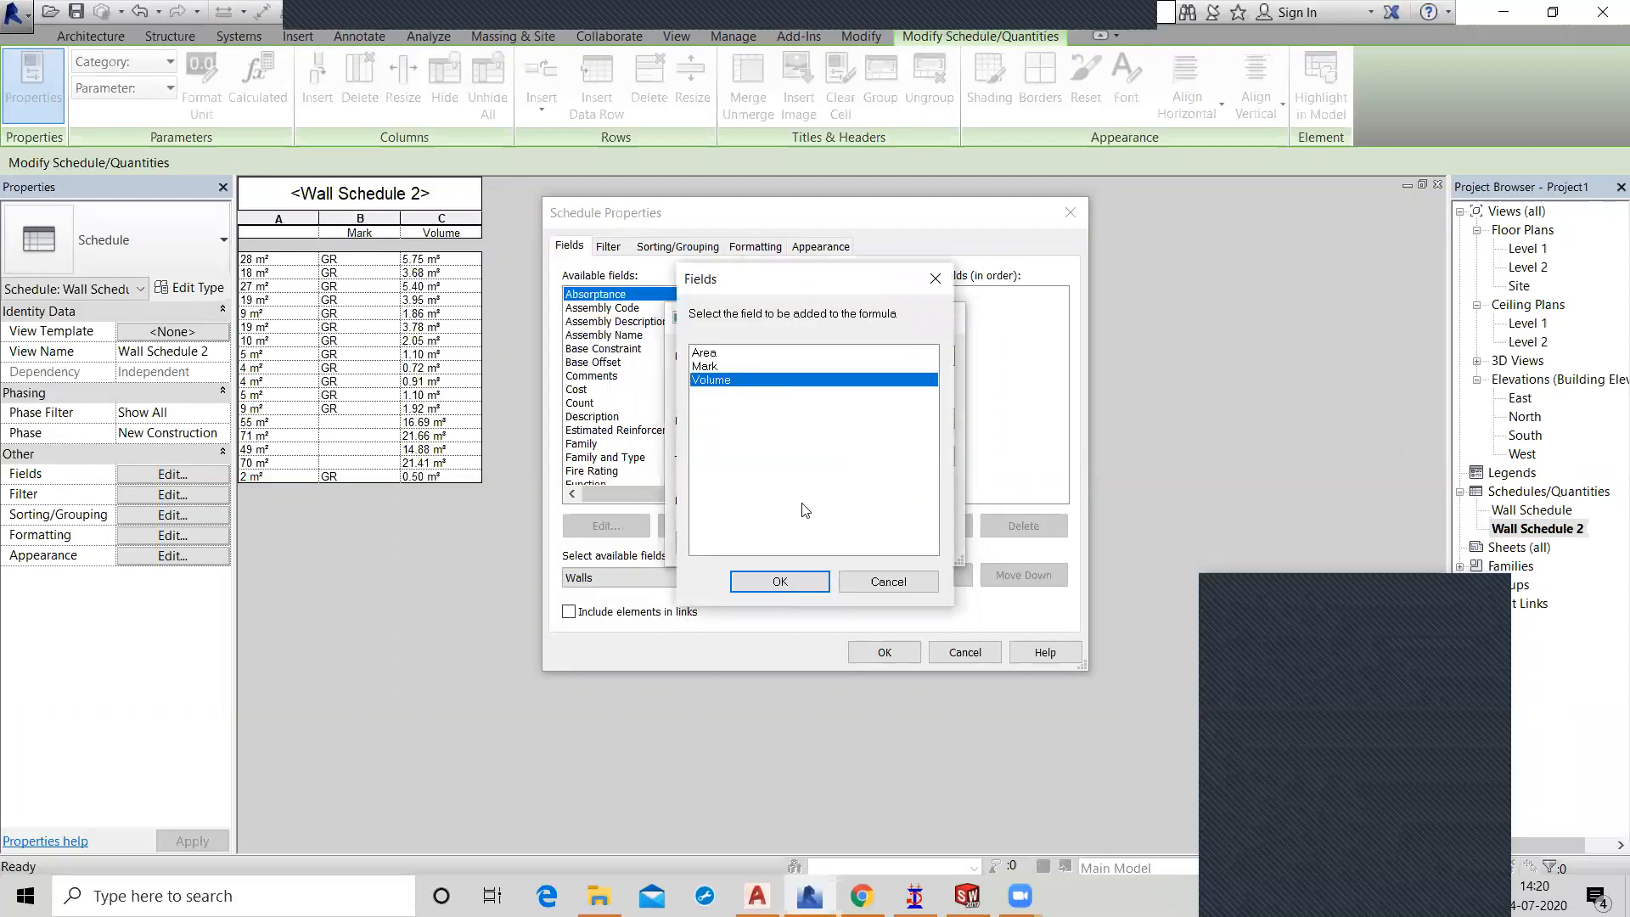
pyautogui.click(779, 581)
pyautogui.write('/')
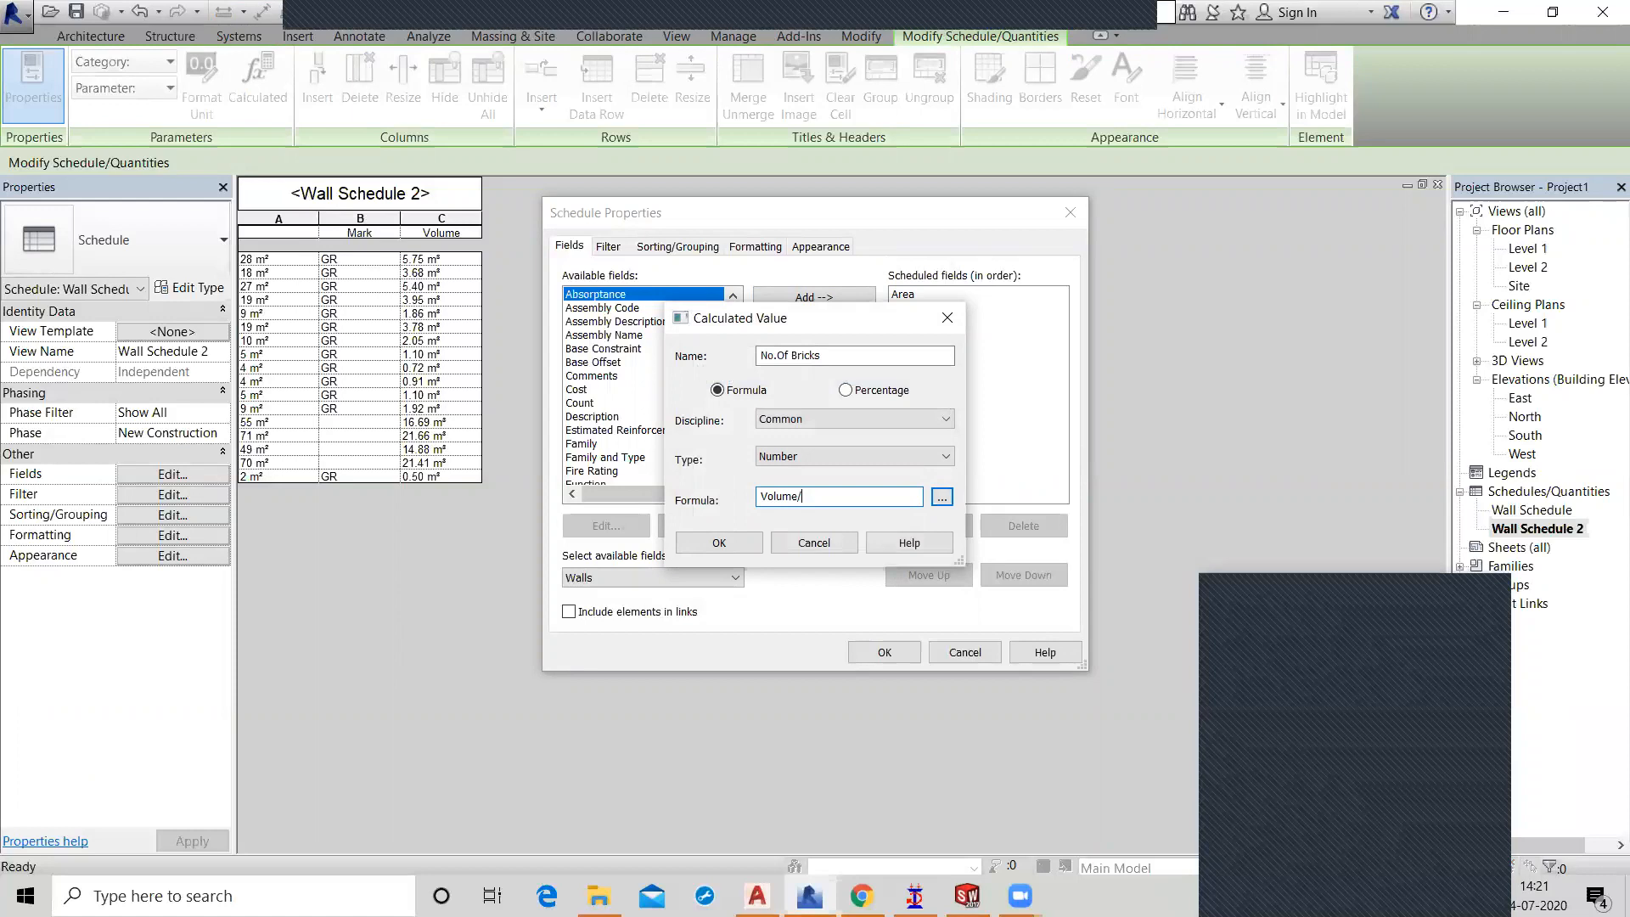
pyautogui.write('0')
pyautogui.write('016')
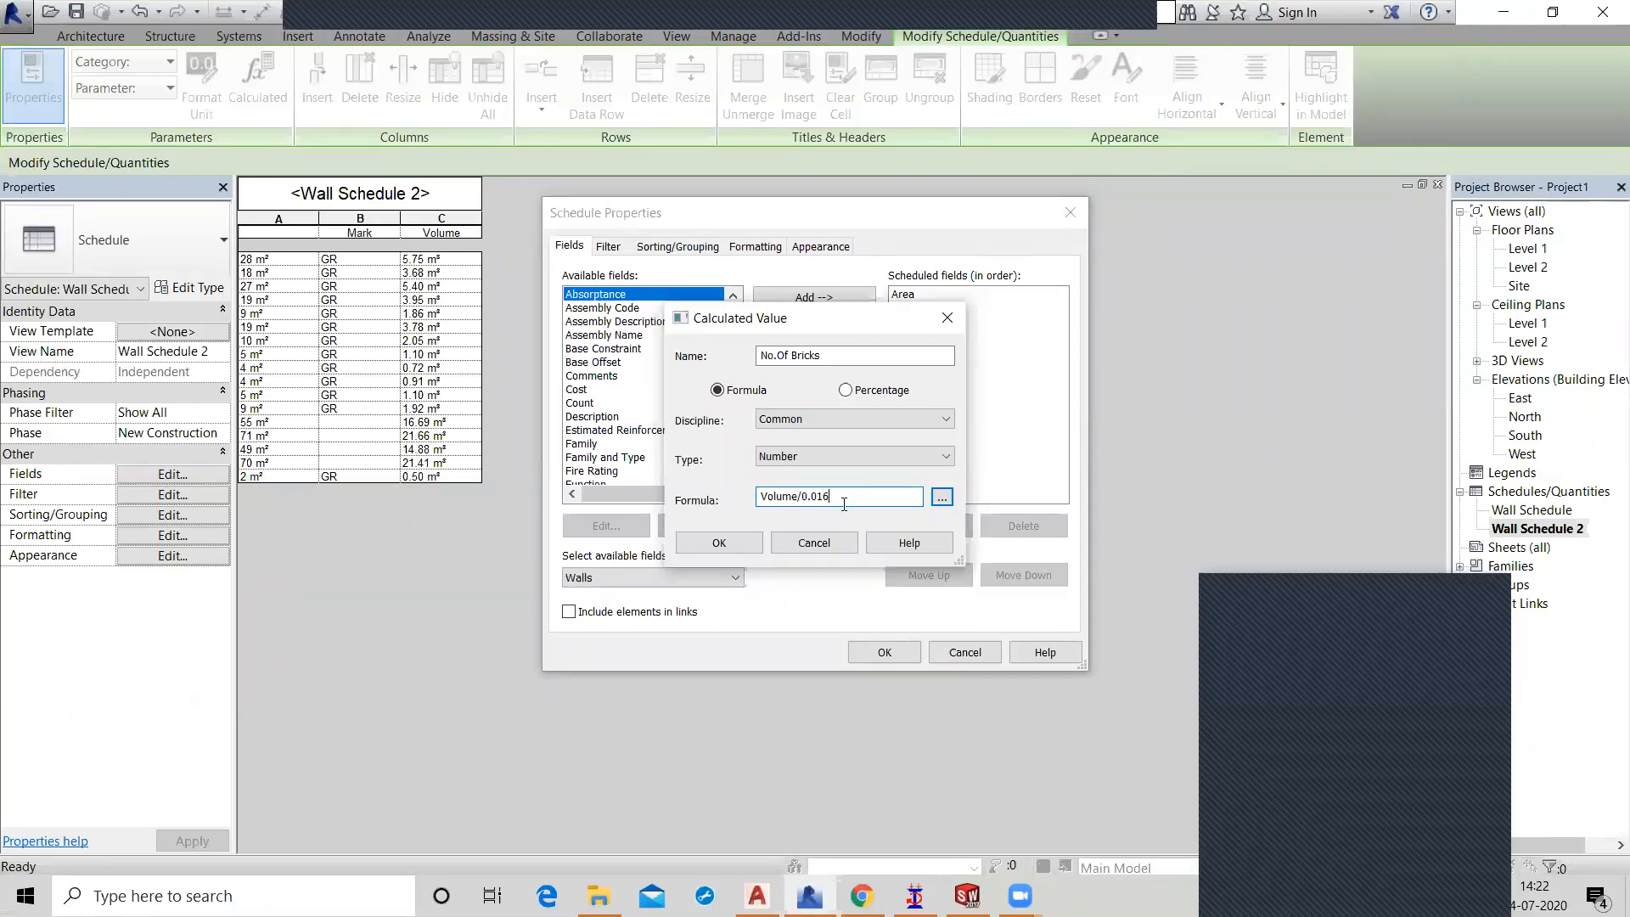
pyautogui.click(722, 544)
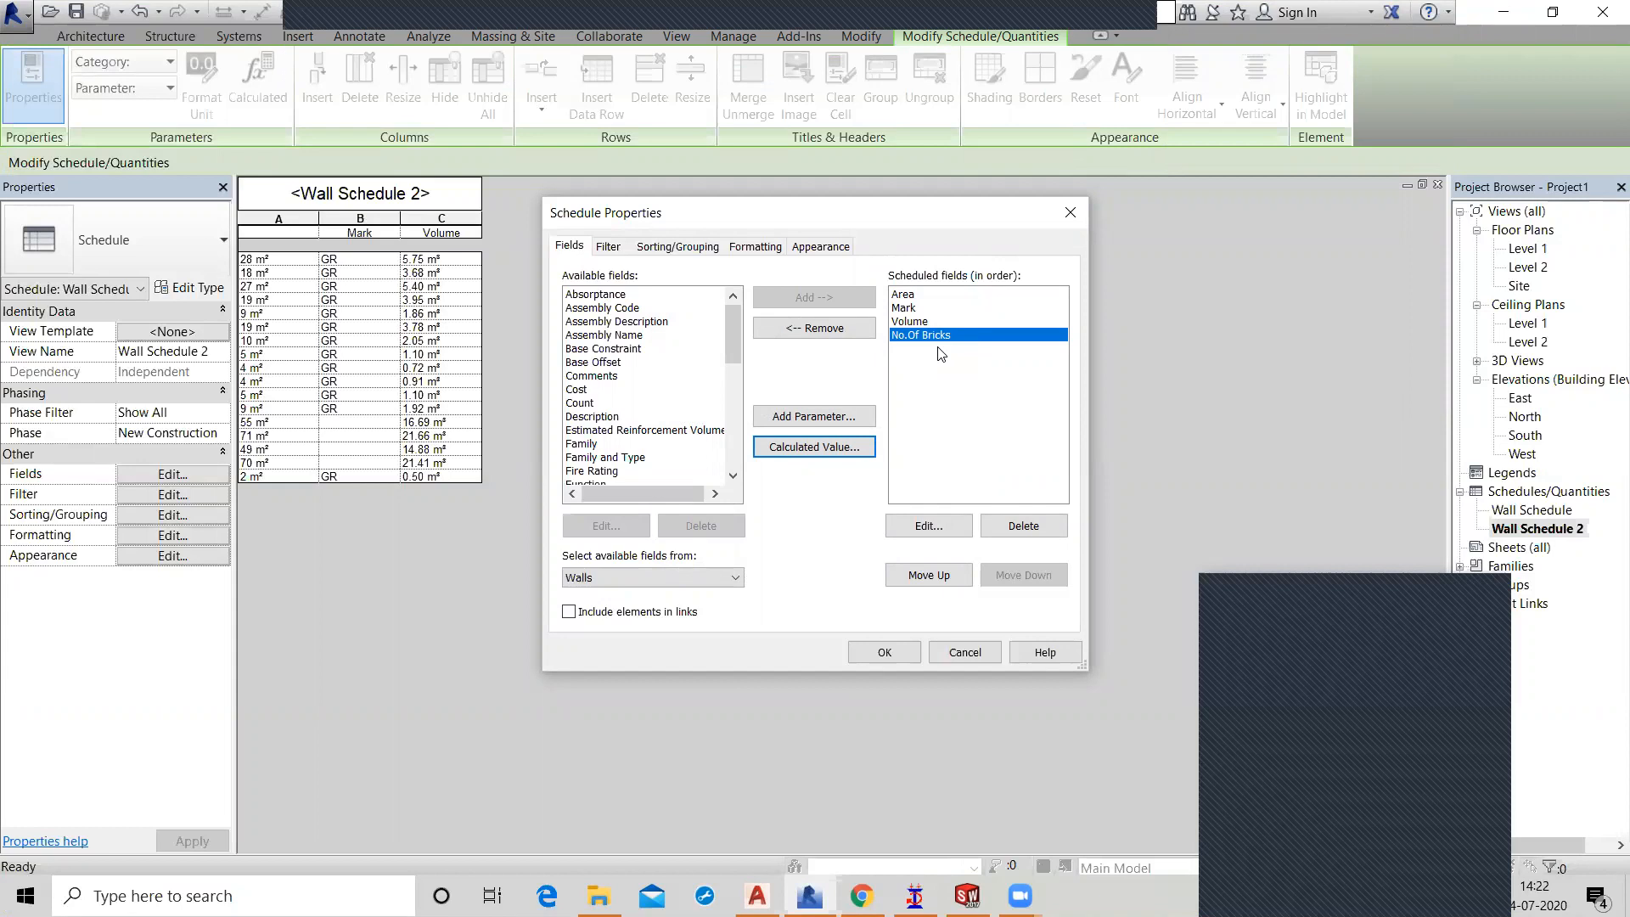
# Add a calculated value named Cost, of type Currency, with the formula No.Of Bricks*0.4.
pyautogui.click(813, 447)
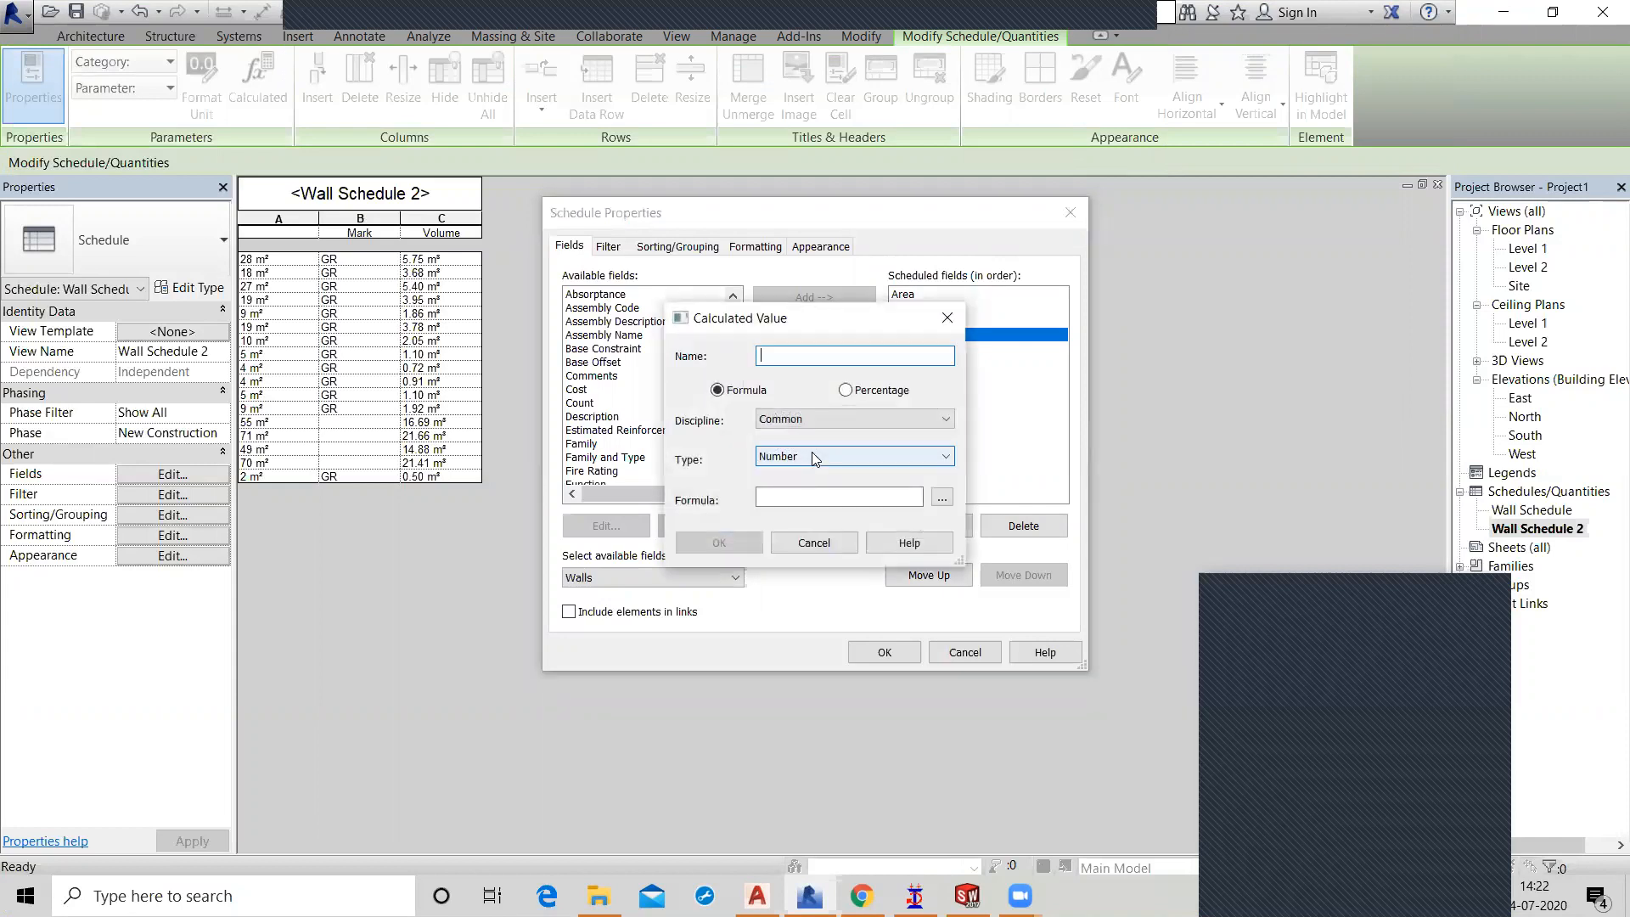
pyautogui.write('Cost')
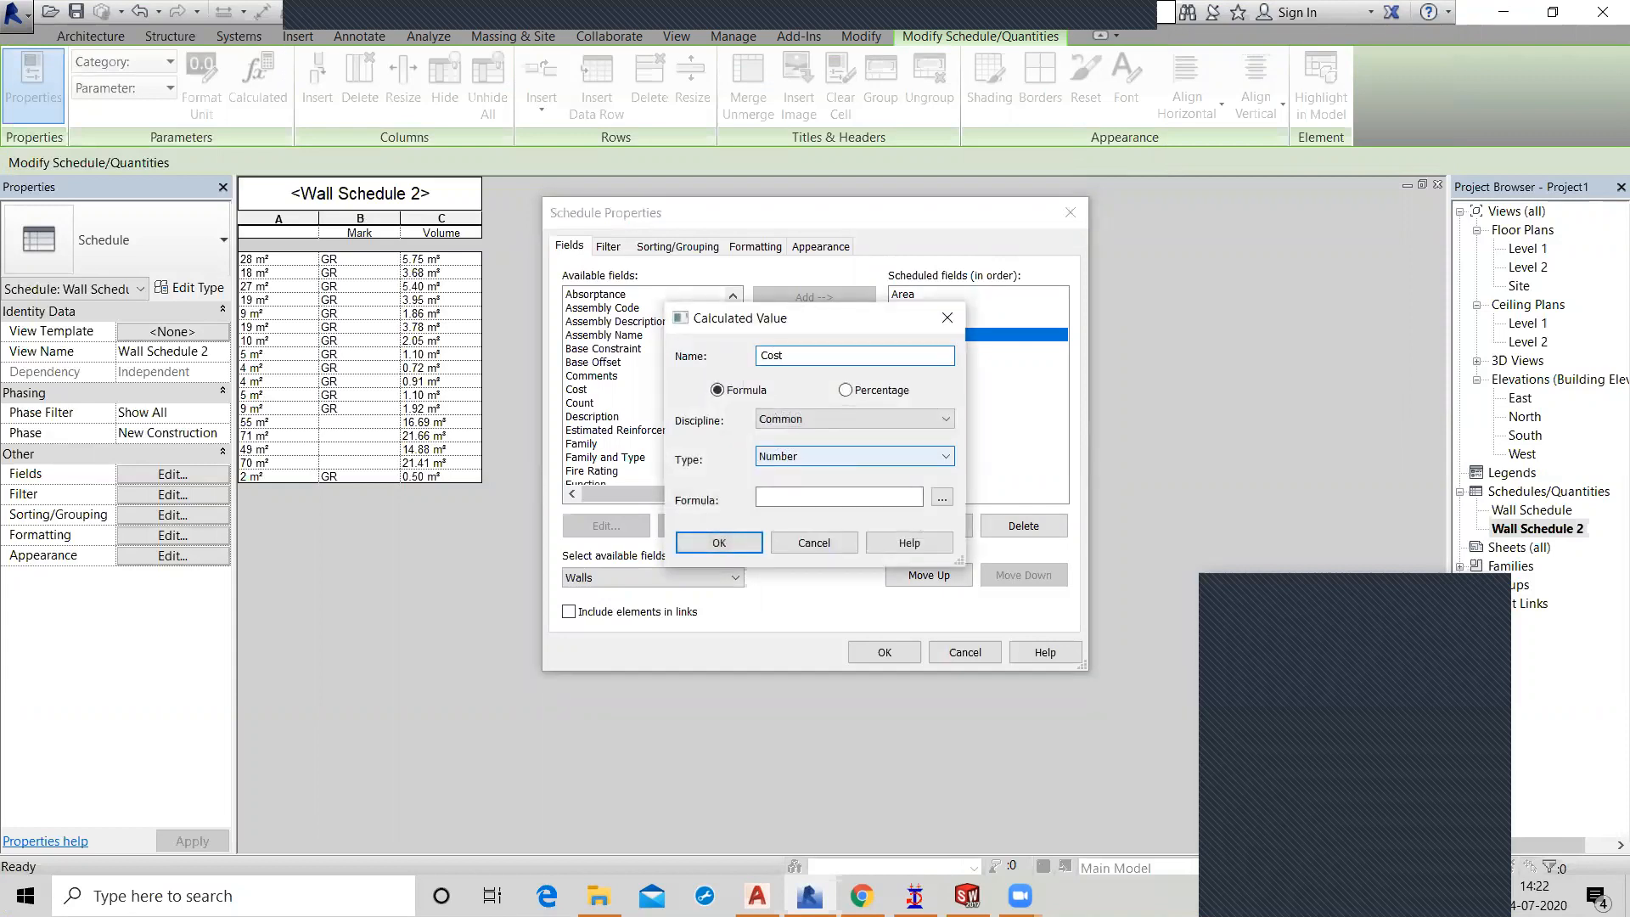
pyautogui.click(819, 456)
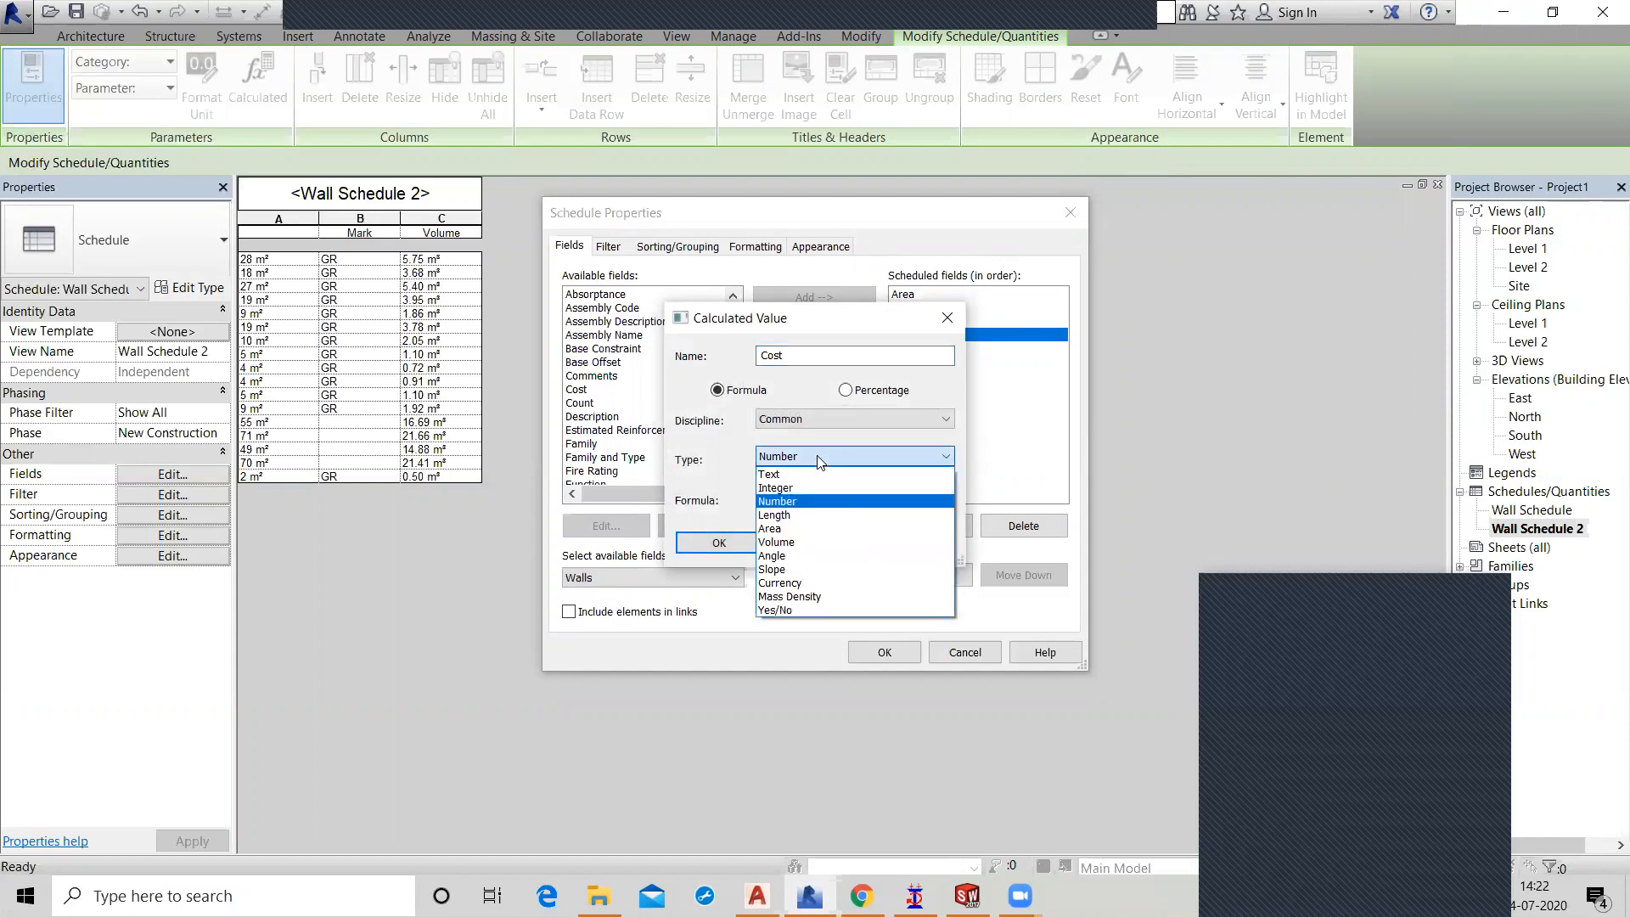
pyautogui.click(803, 583)
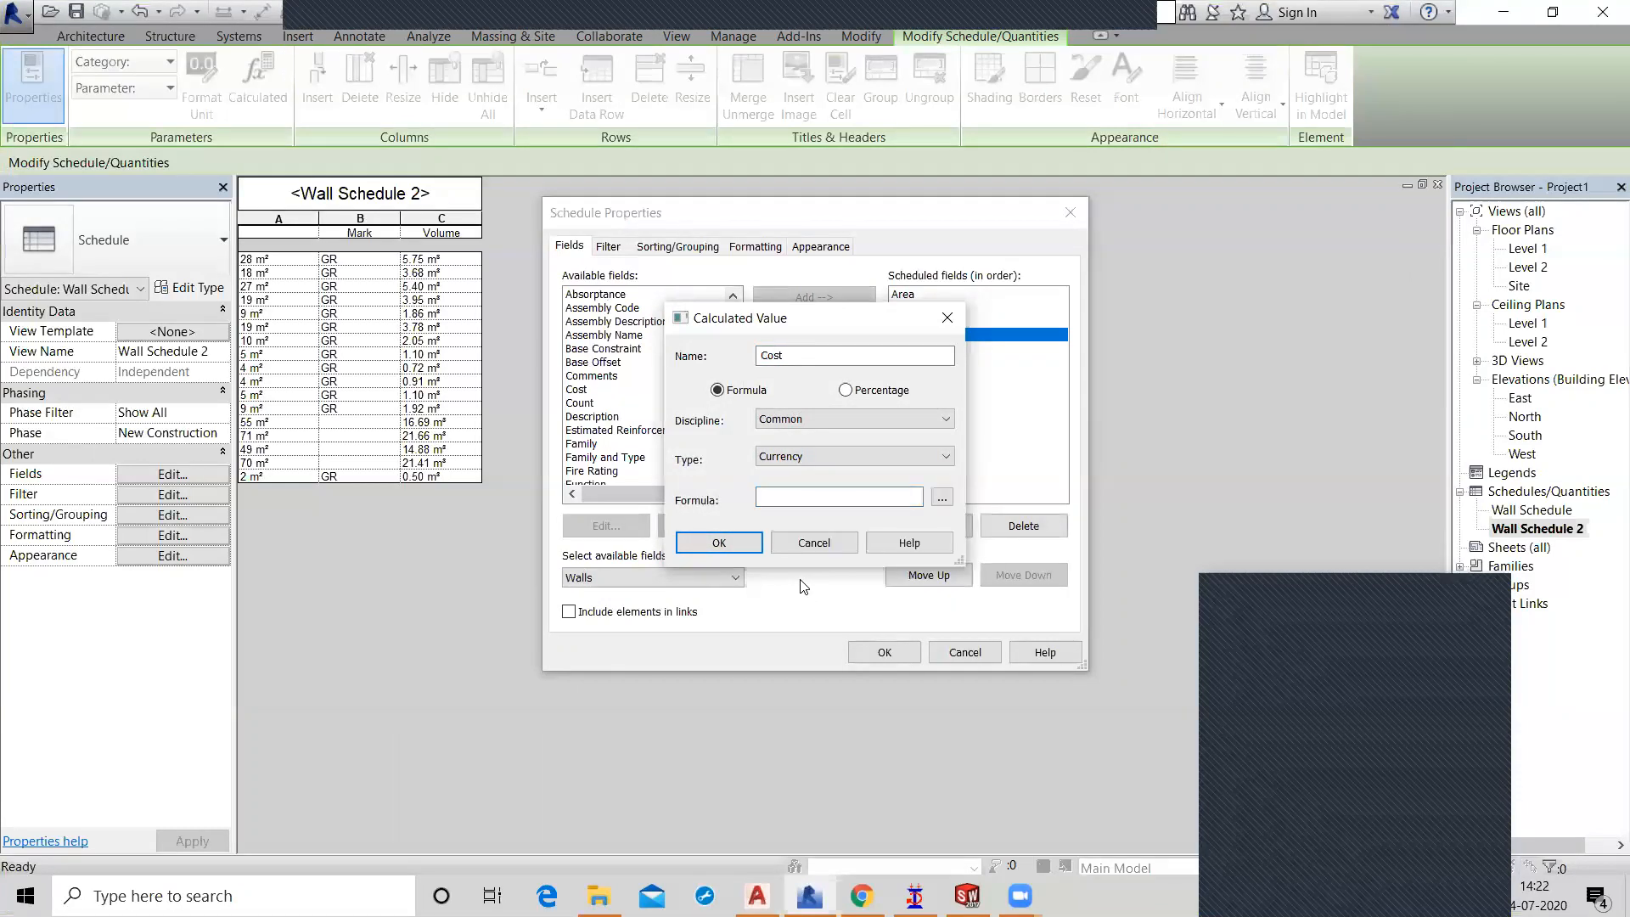
pyautogui.click(942, 498)
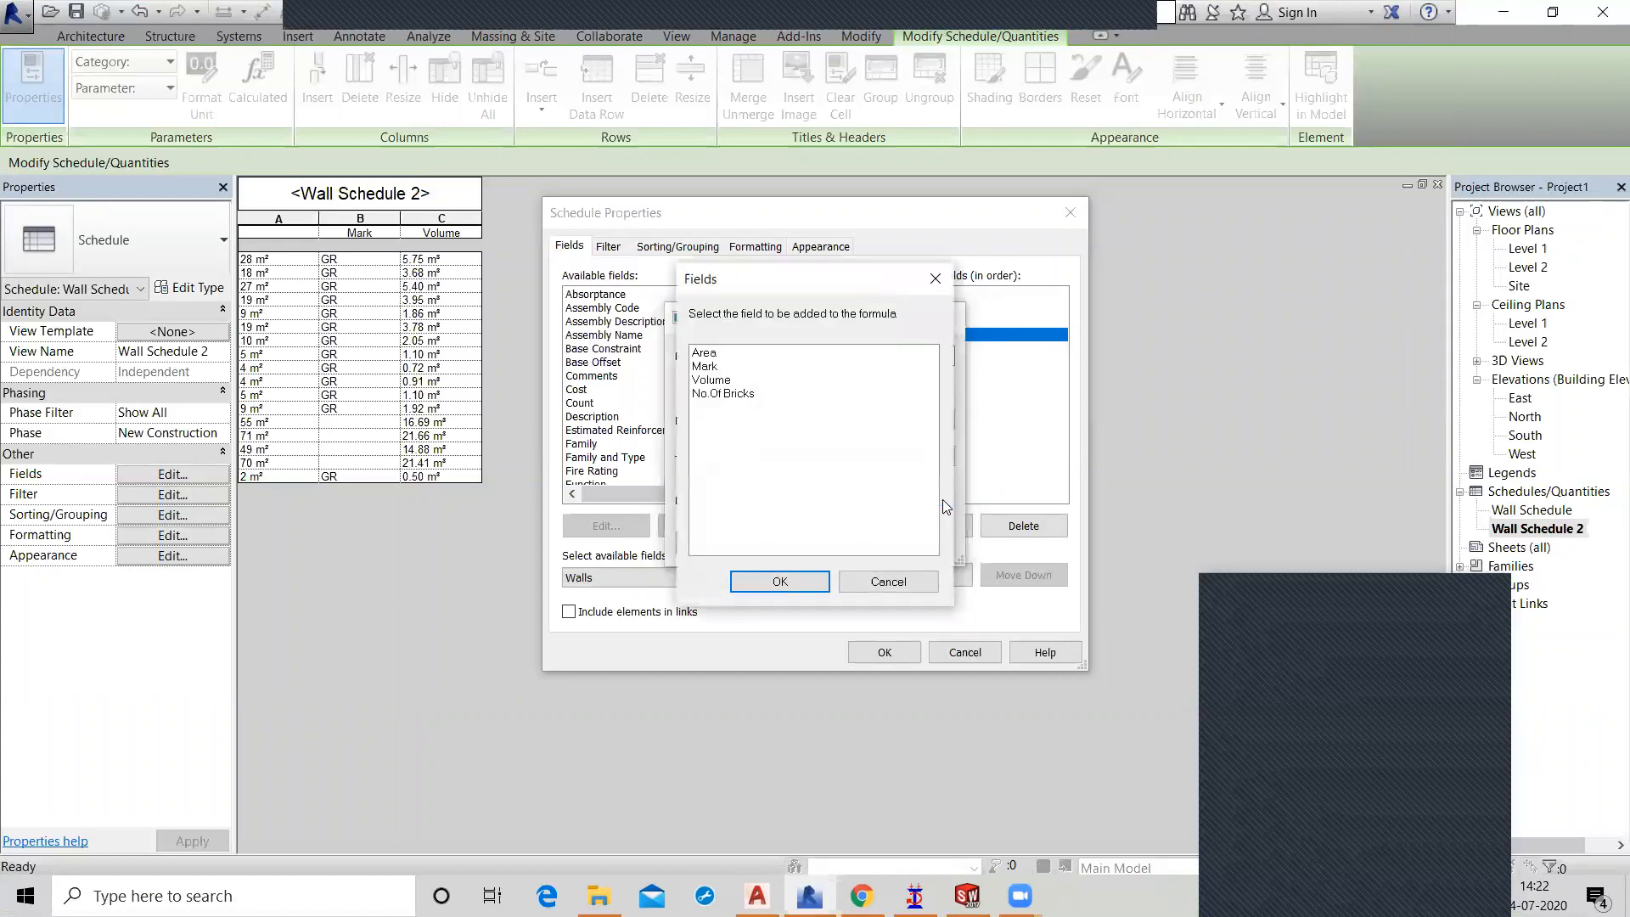
pyautogui.click(742, 393)
pyautogui.click(744, 581)
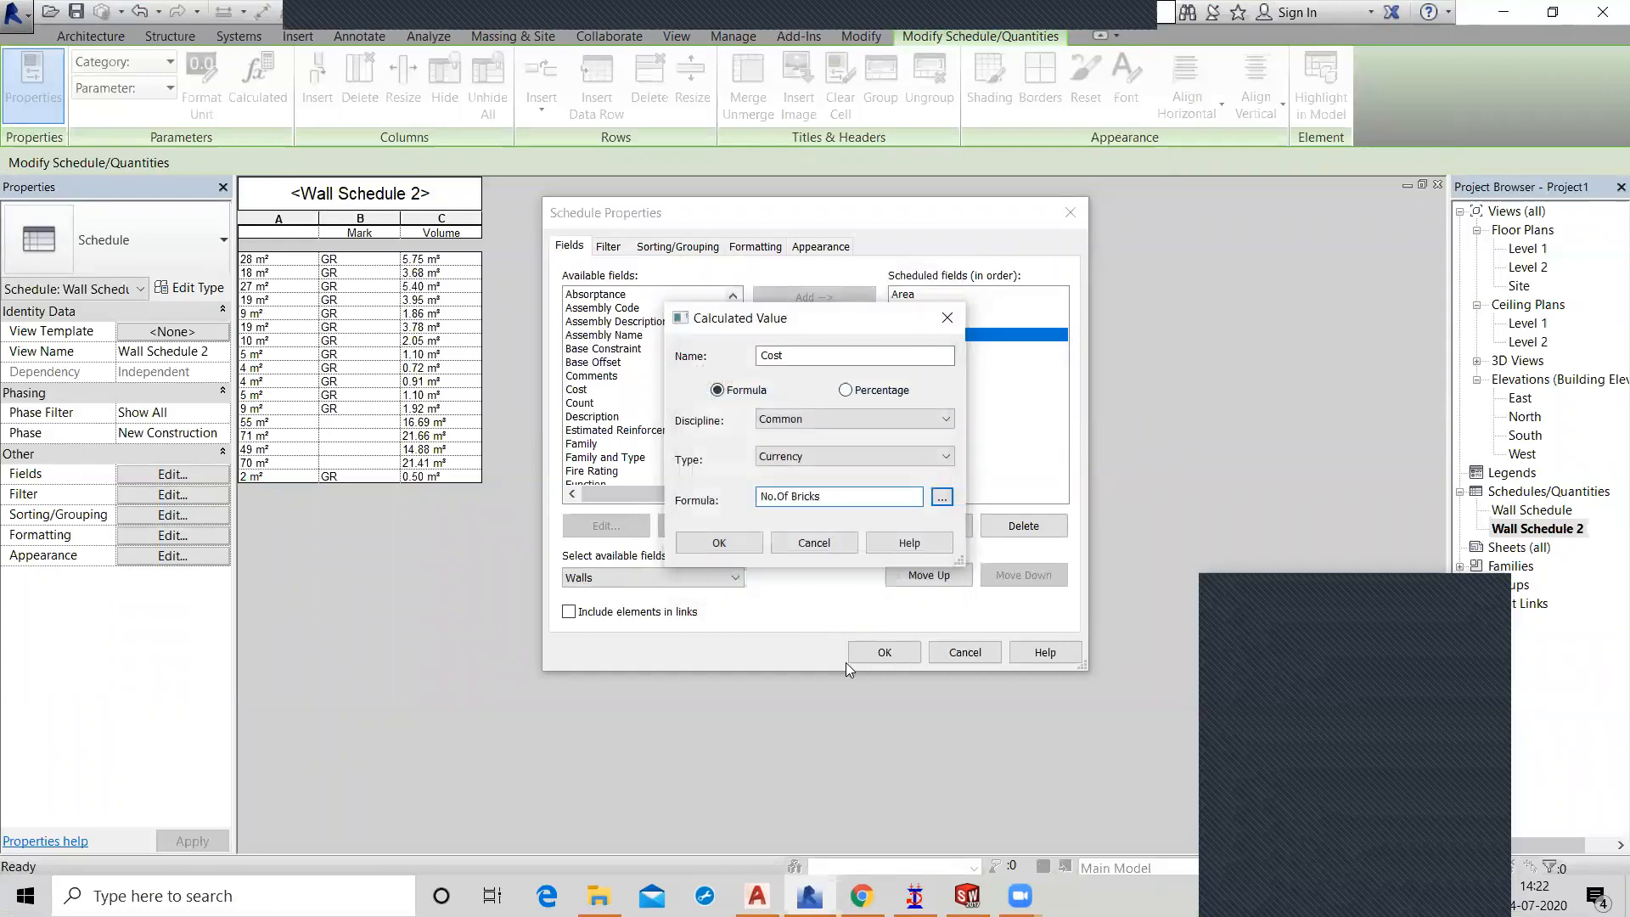
pyautogui.write('*')
pyautogui.write('0.4')
pyautogui.click(727, 544)
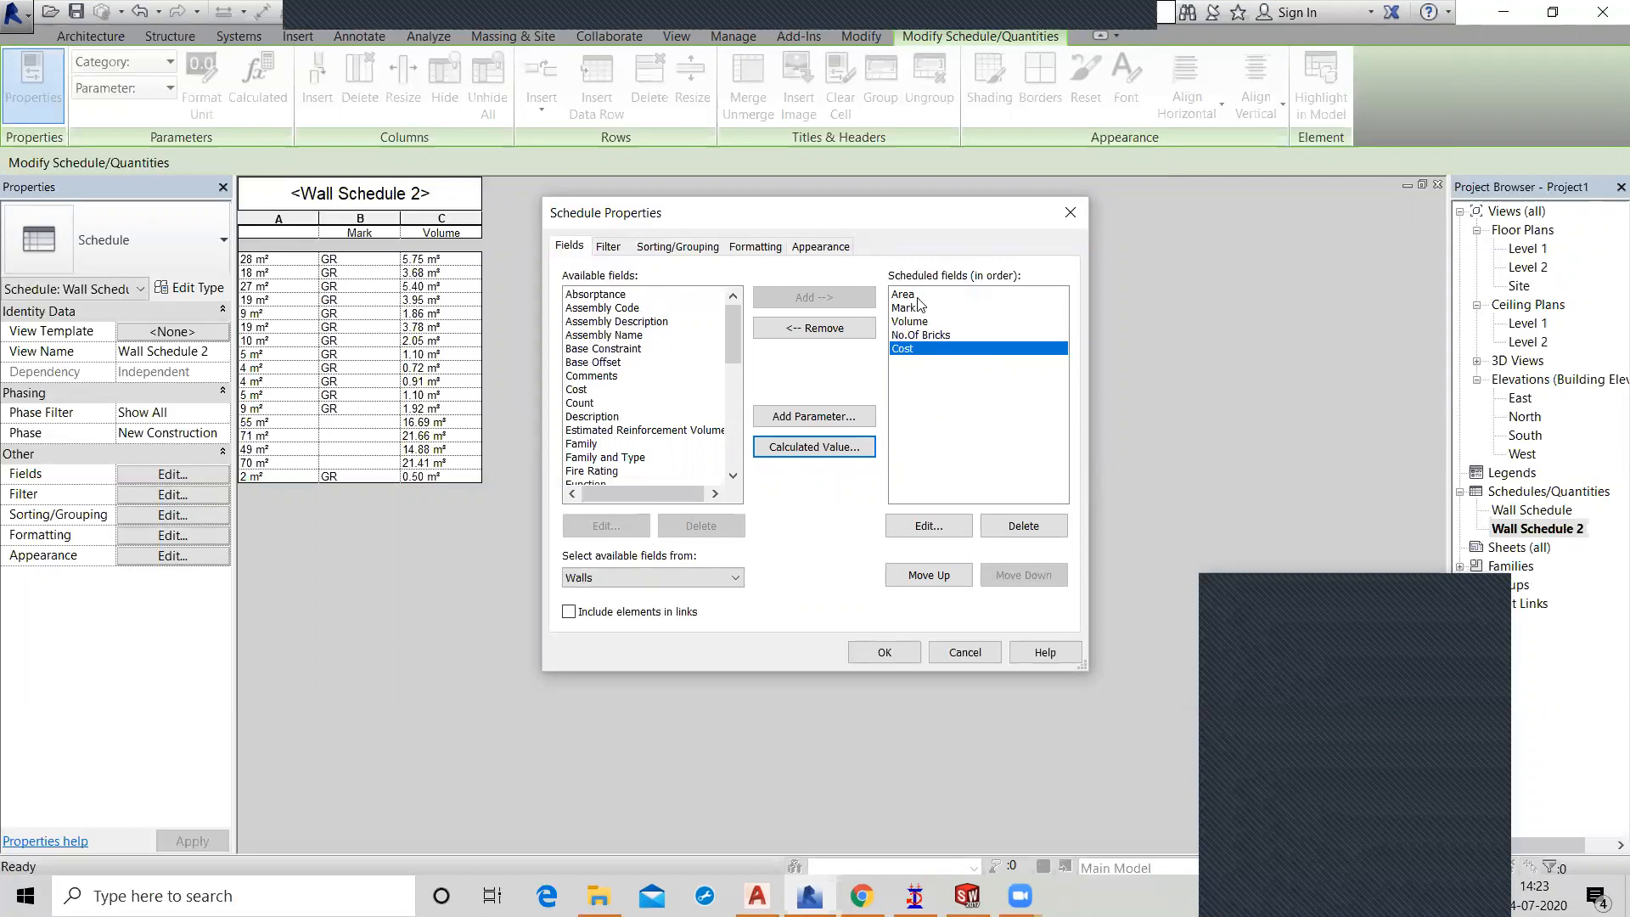
# Start another formula-based calculated value named Paint Cost and set its type to Currency.
pyautogui.click(820, 450)
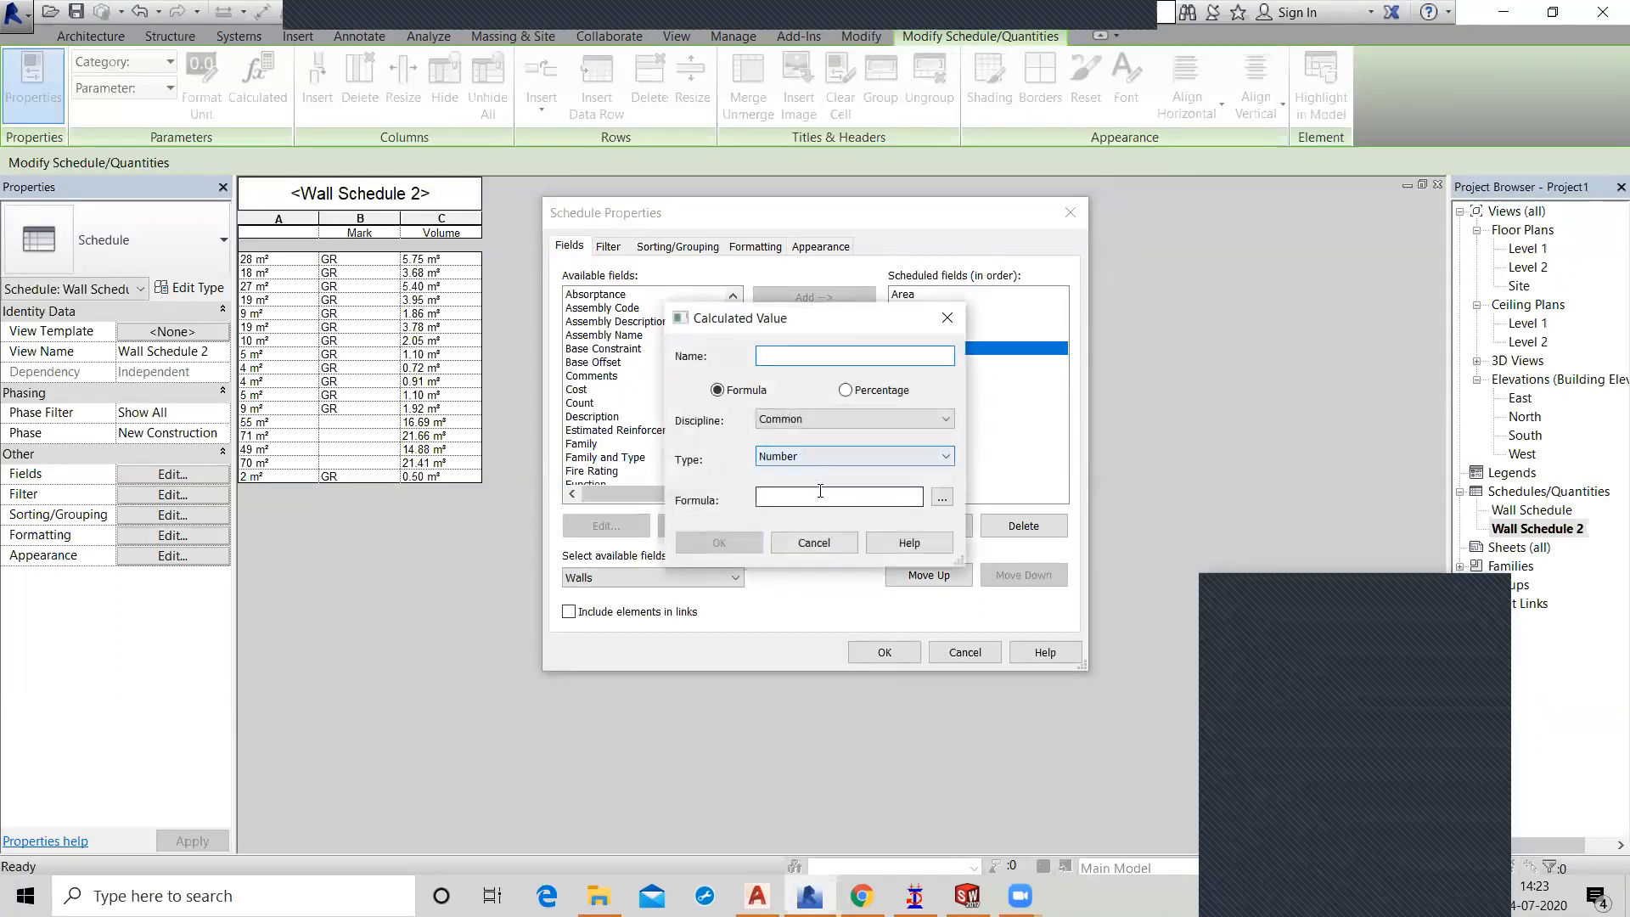
pyautogui.write('Paint')
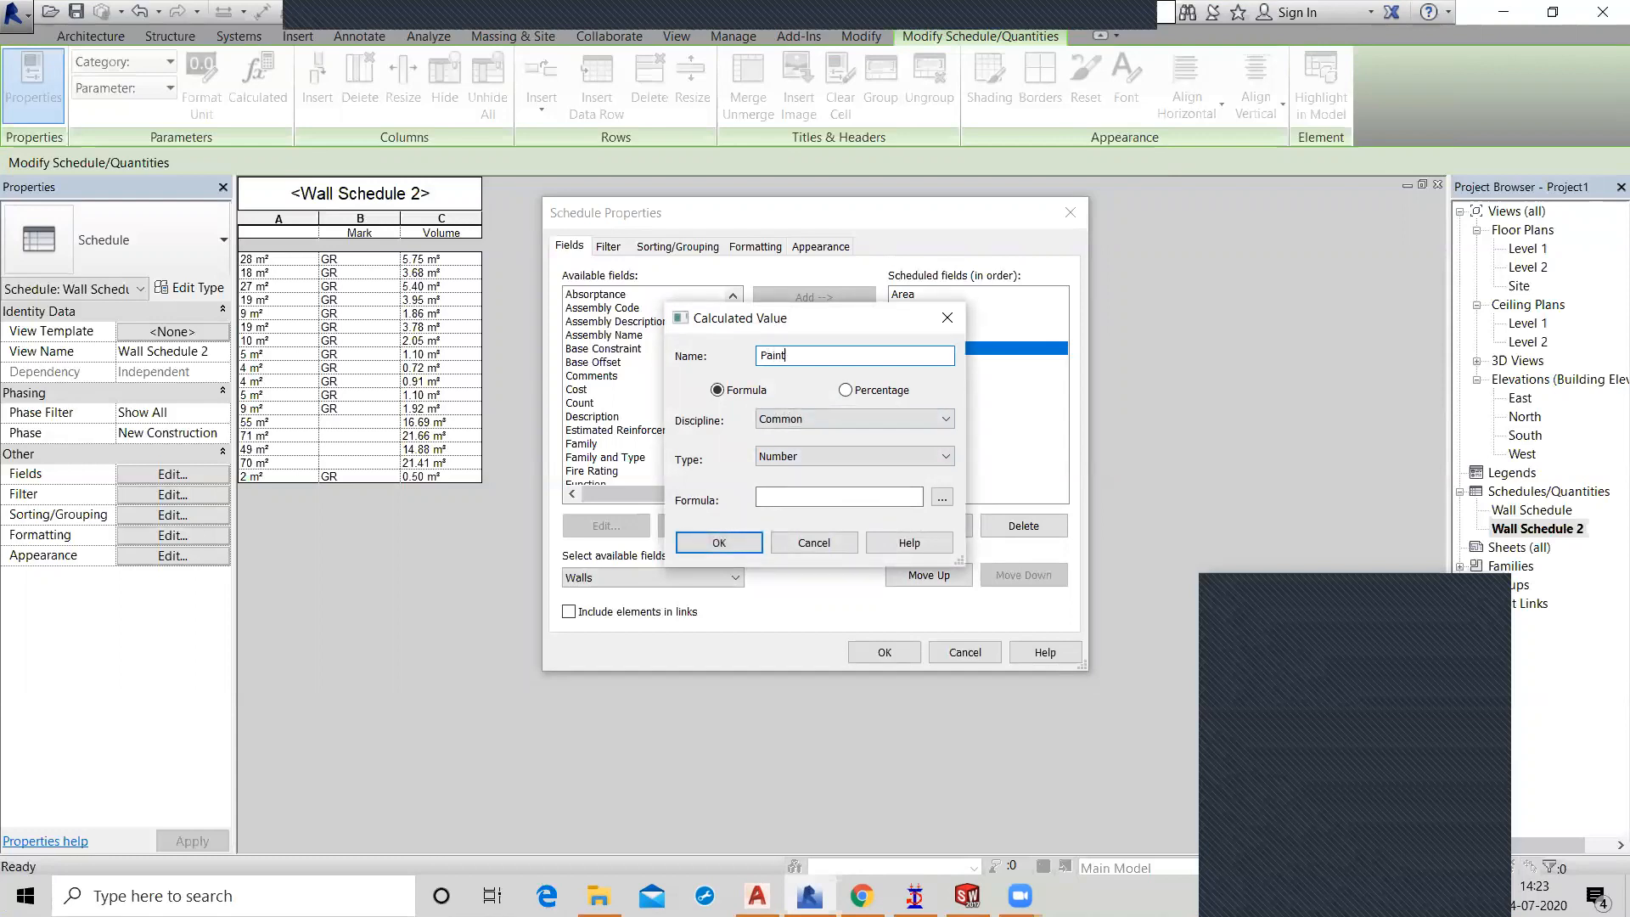
pyautogui.write(' Cos')
pyautogui.click(793, 456)
pyautogui.click(794, 582)
# Build the Paint Cost formula from the Area field as Area*0.5 and try to accept the calculated value.
pyautogui.click(937, 499)
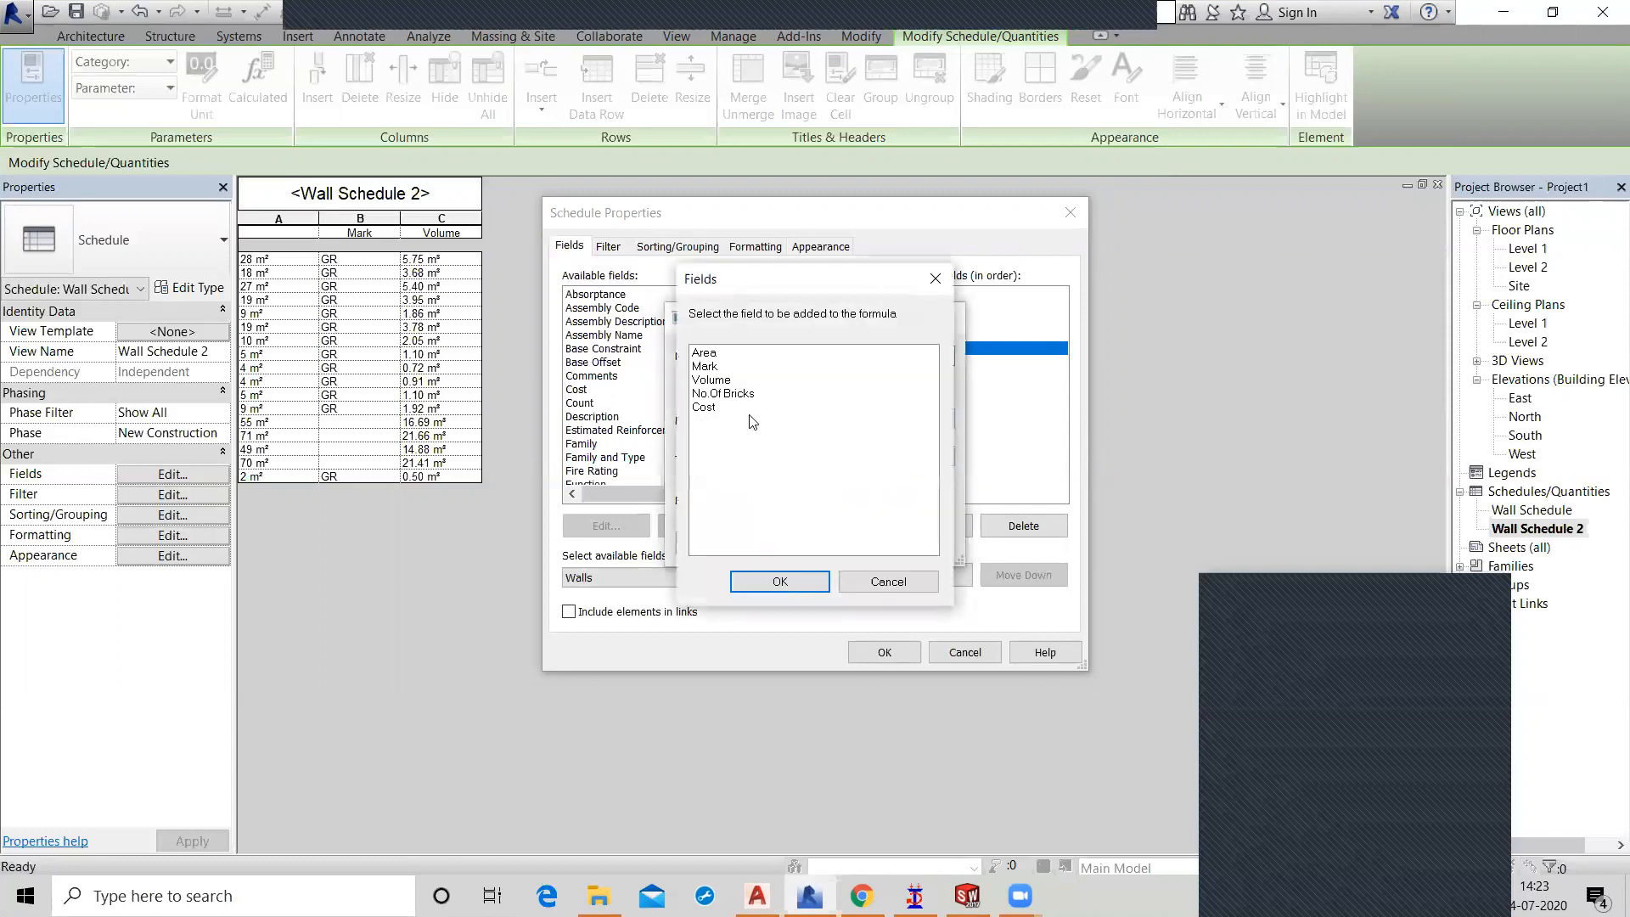
pyautogui.click(706, 353)
pyautogui.click(786, 580)
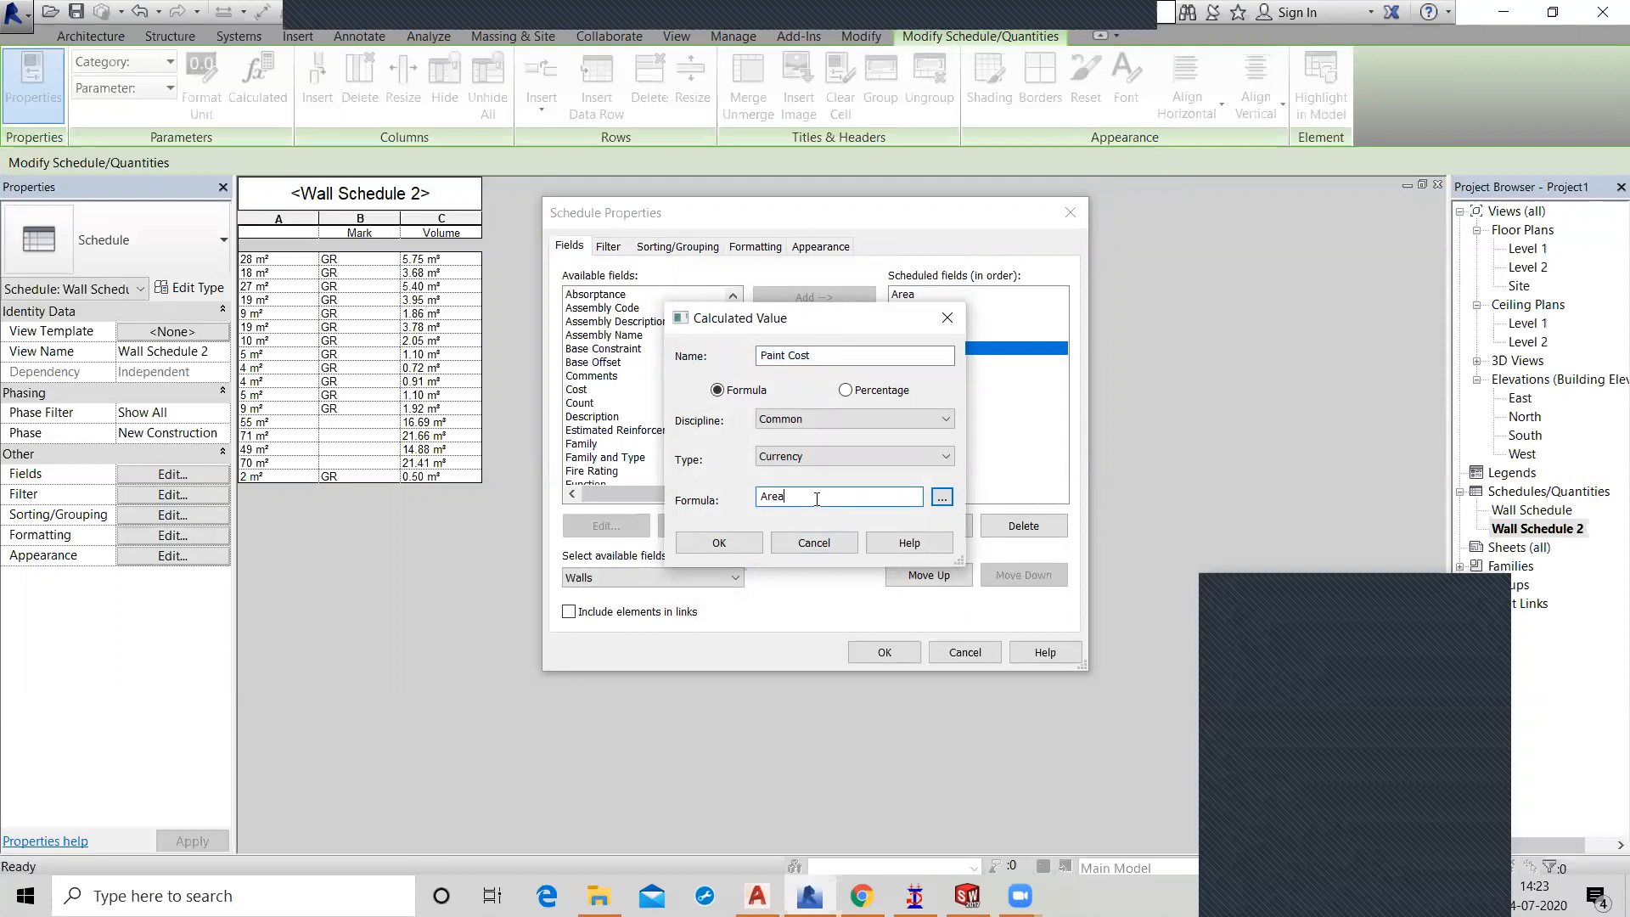
pyautogui.write('*0.5')
pyautogui.click(720, 542)
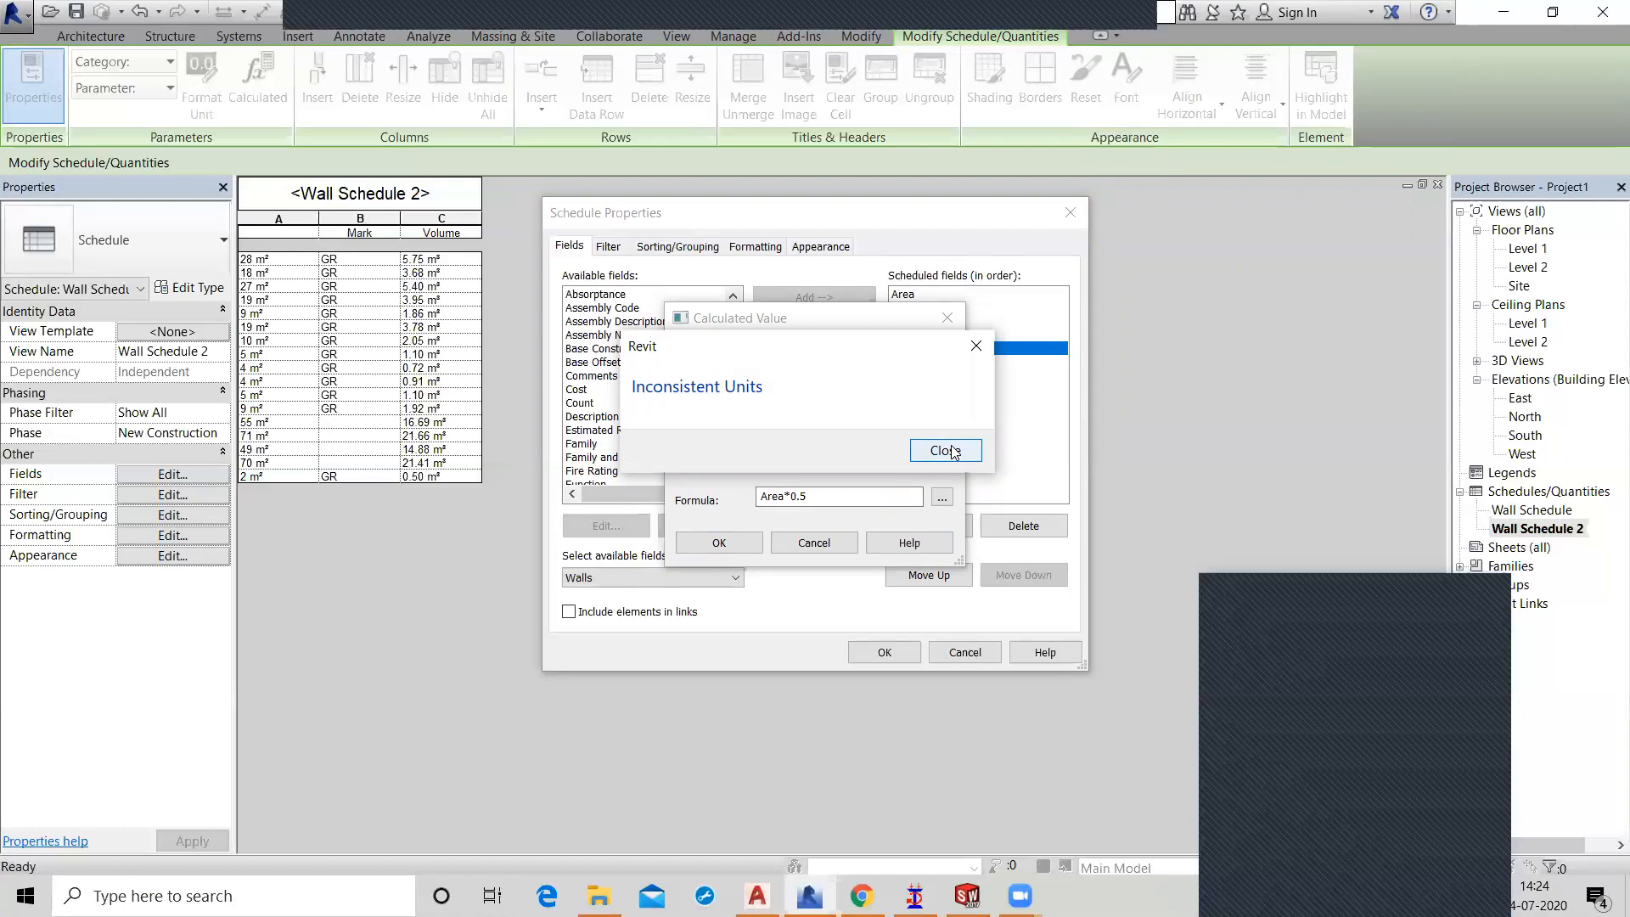
pyautogui.click(944, 450)
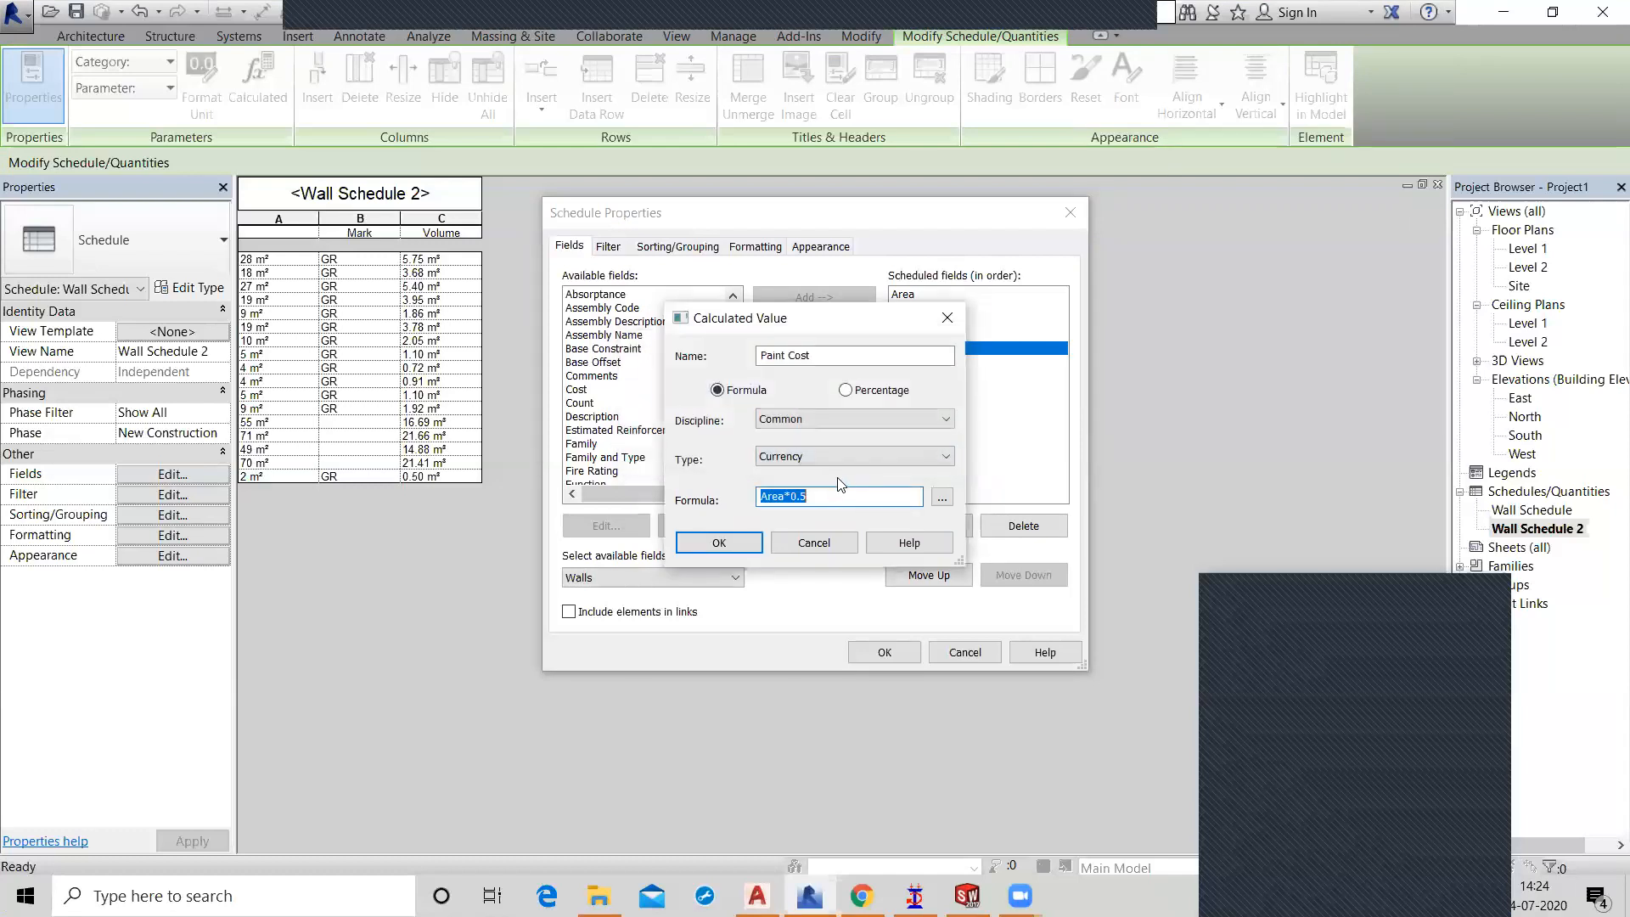
# Switch Paint Cost away from the Currency type, keep the formula Area*0.5, and add it to the scheduled fields.
pyautogui.click(837, 493)
pyautogui.click(838, 457)
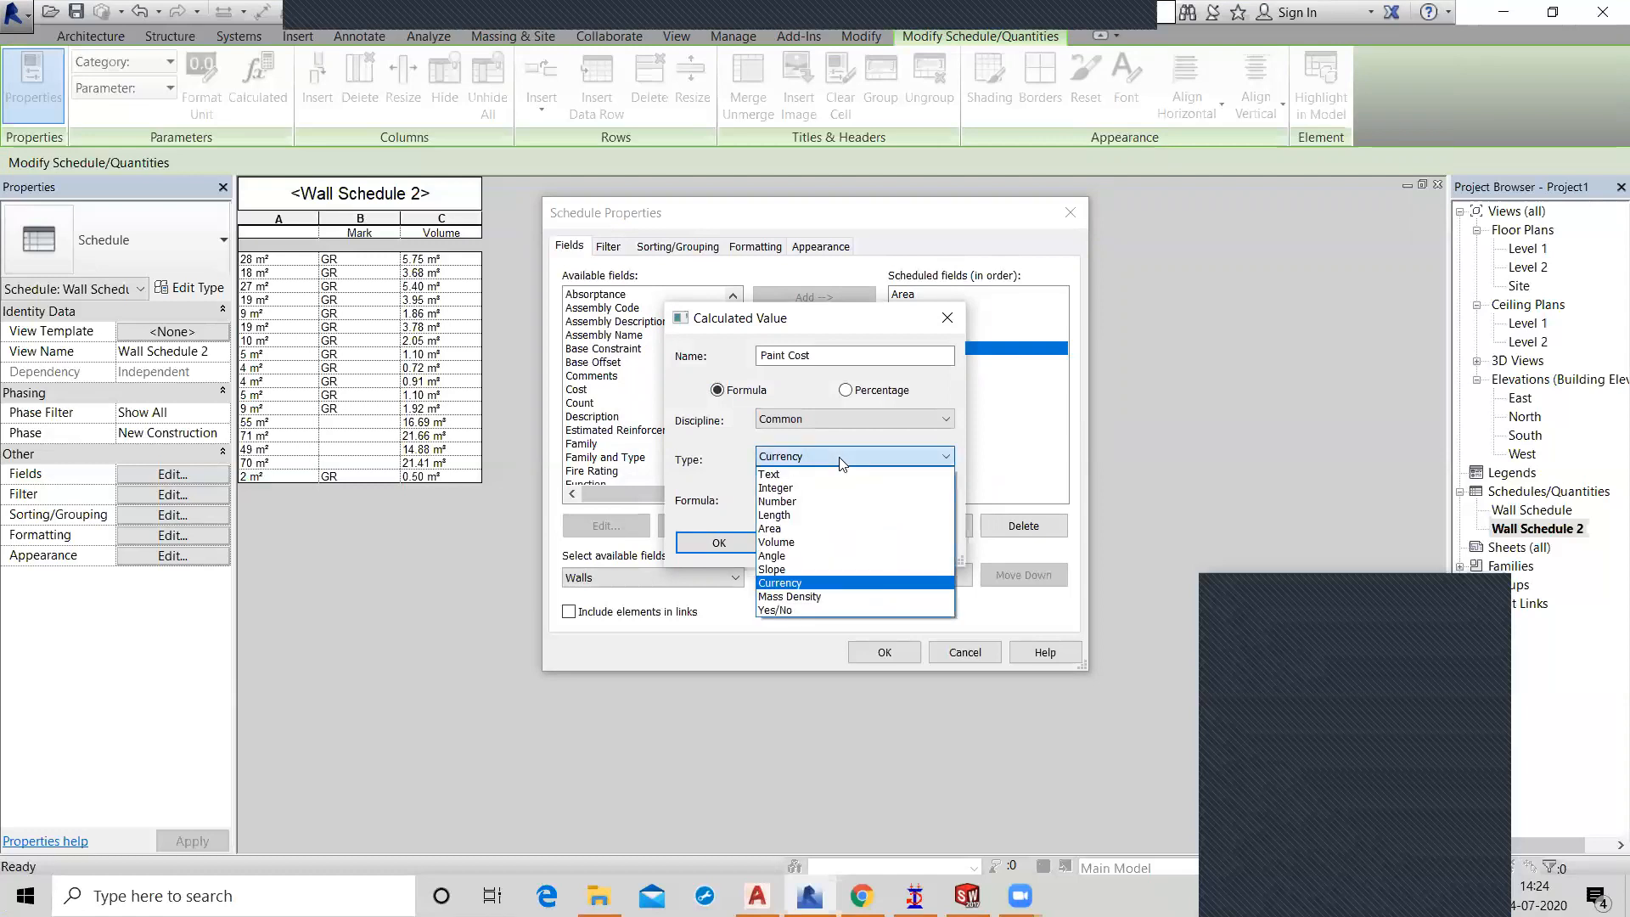
pyautogui.click(810, 502)
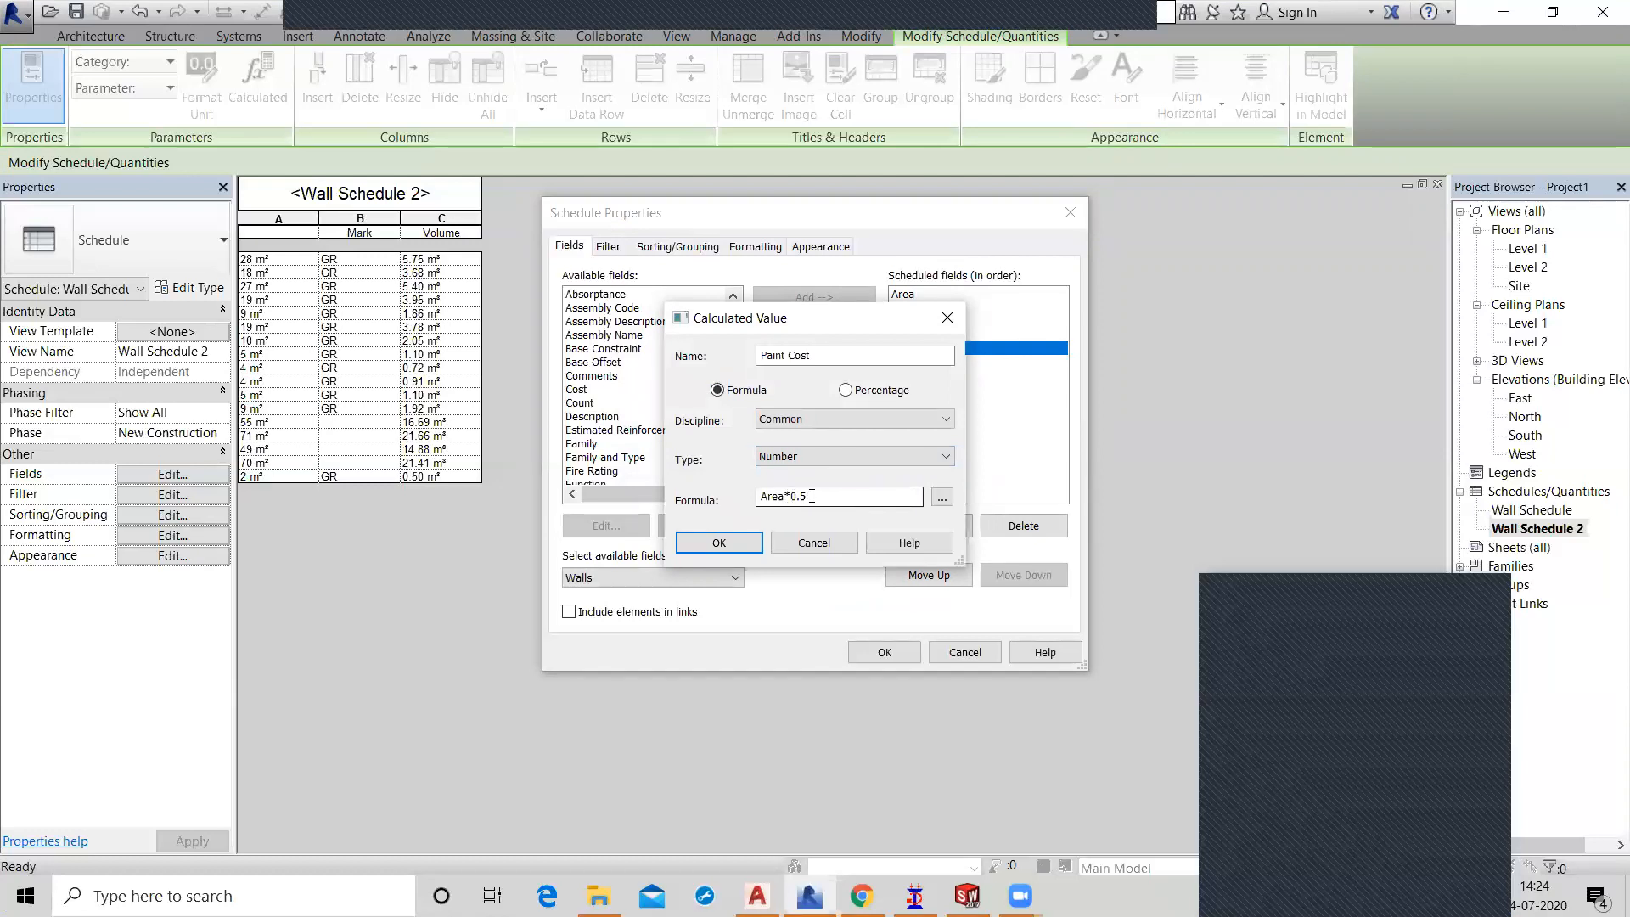
pyautogui.click(812, 496)
pyautogui.write('/')
pyautogui.write('1')
pyautogui.press('BackSpace')
pyautogui.press('BackSpace')
pyautogui.press('Return')
# Filter the schedule to walls whose Mark equals GR.
pyautogui.click(608, 247)
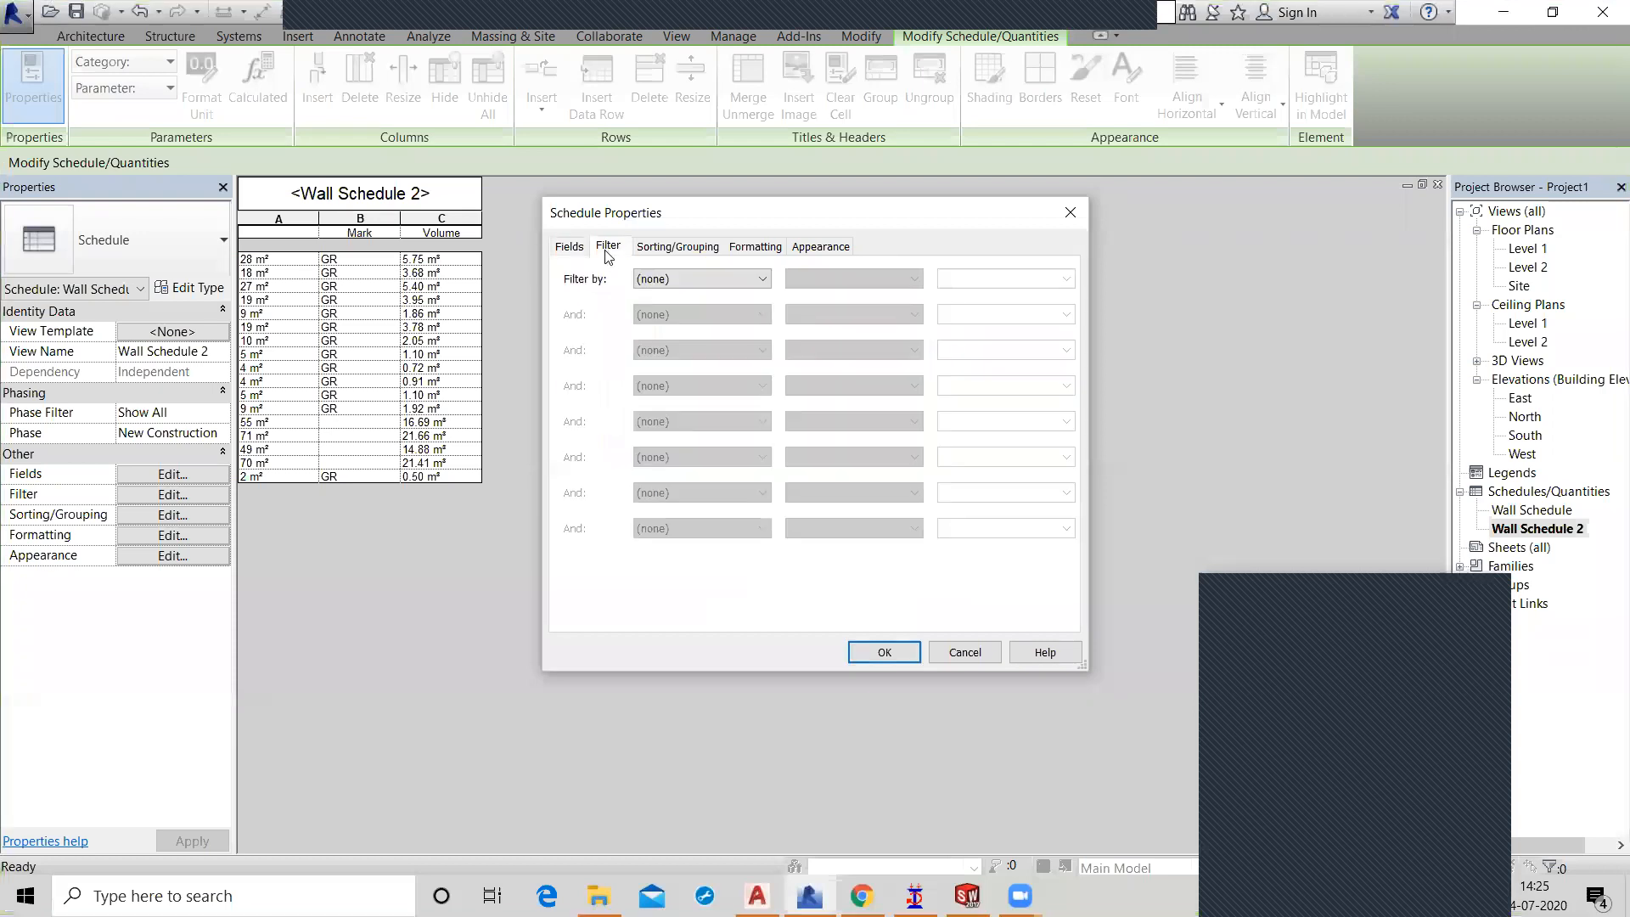
pyautogui.click(662, 278)
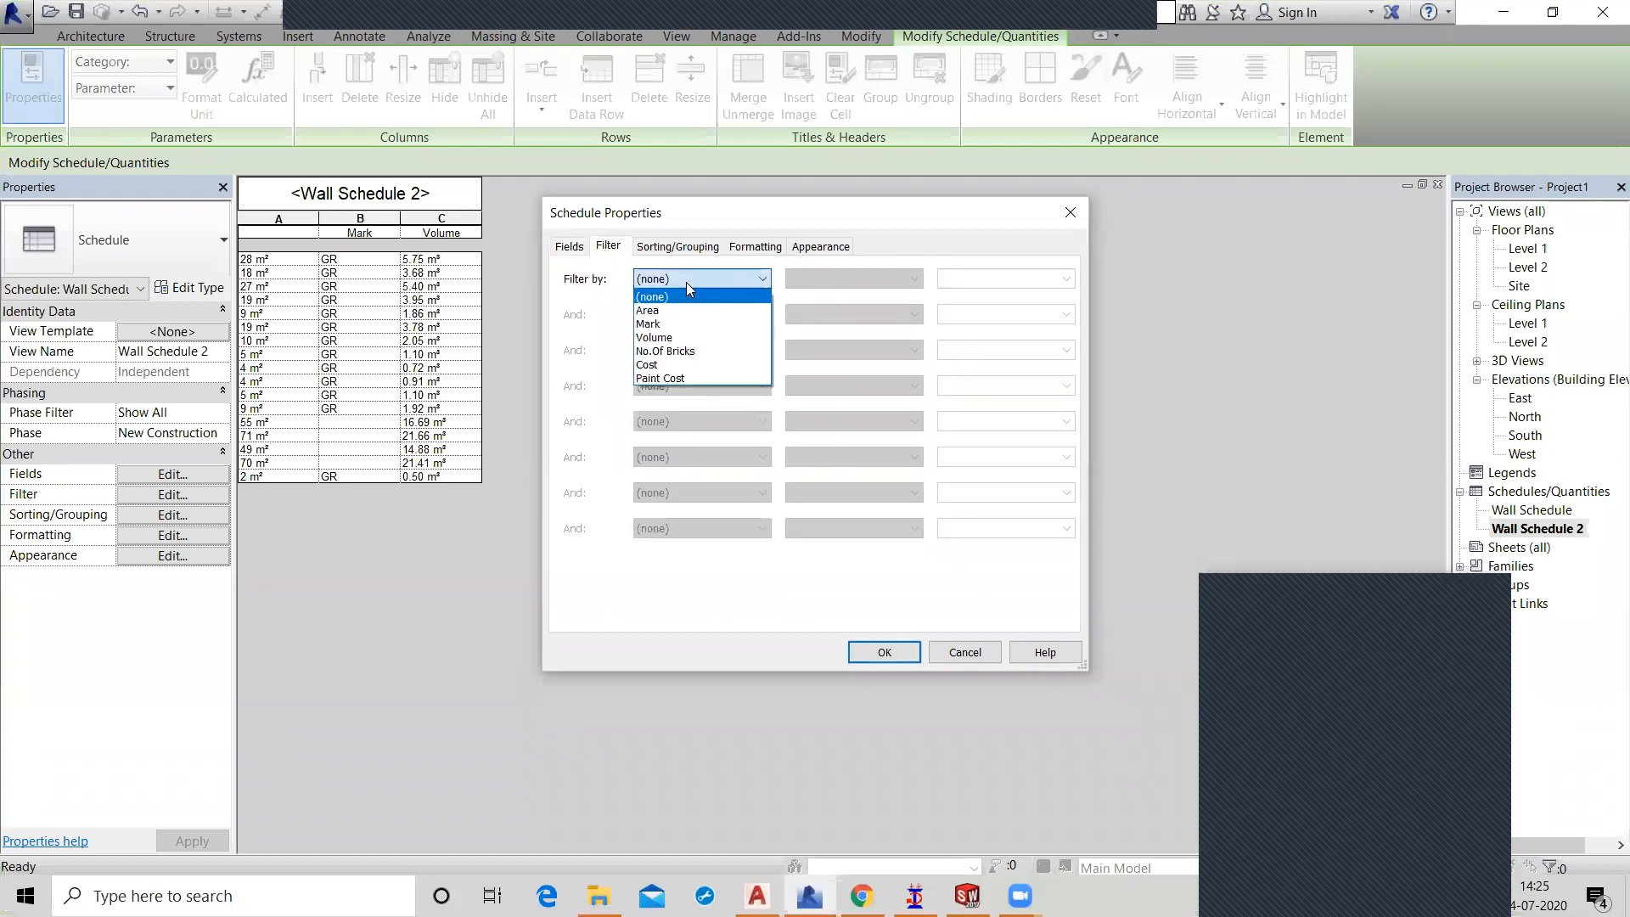
pyautogui.click(677, 325)
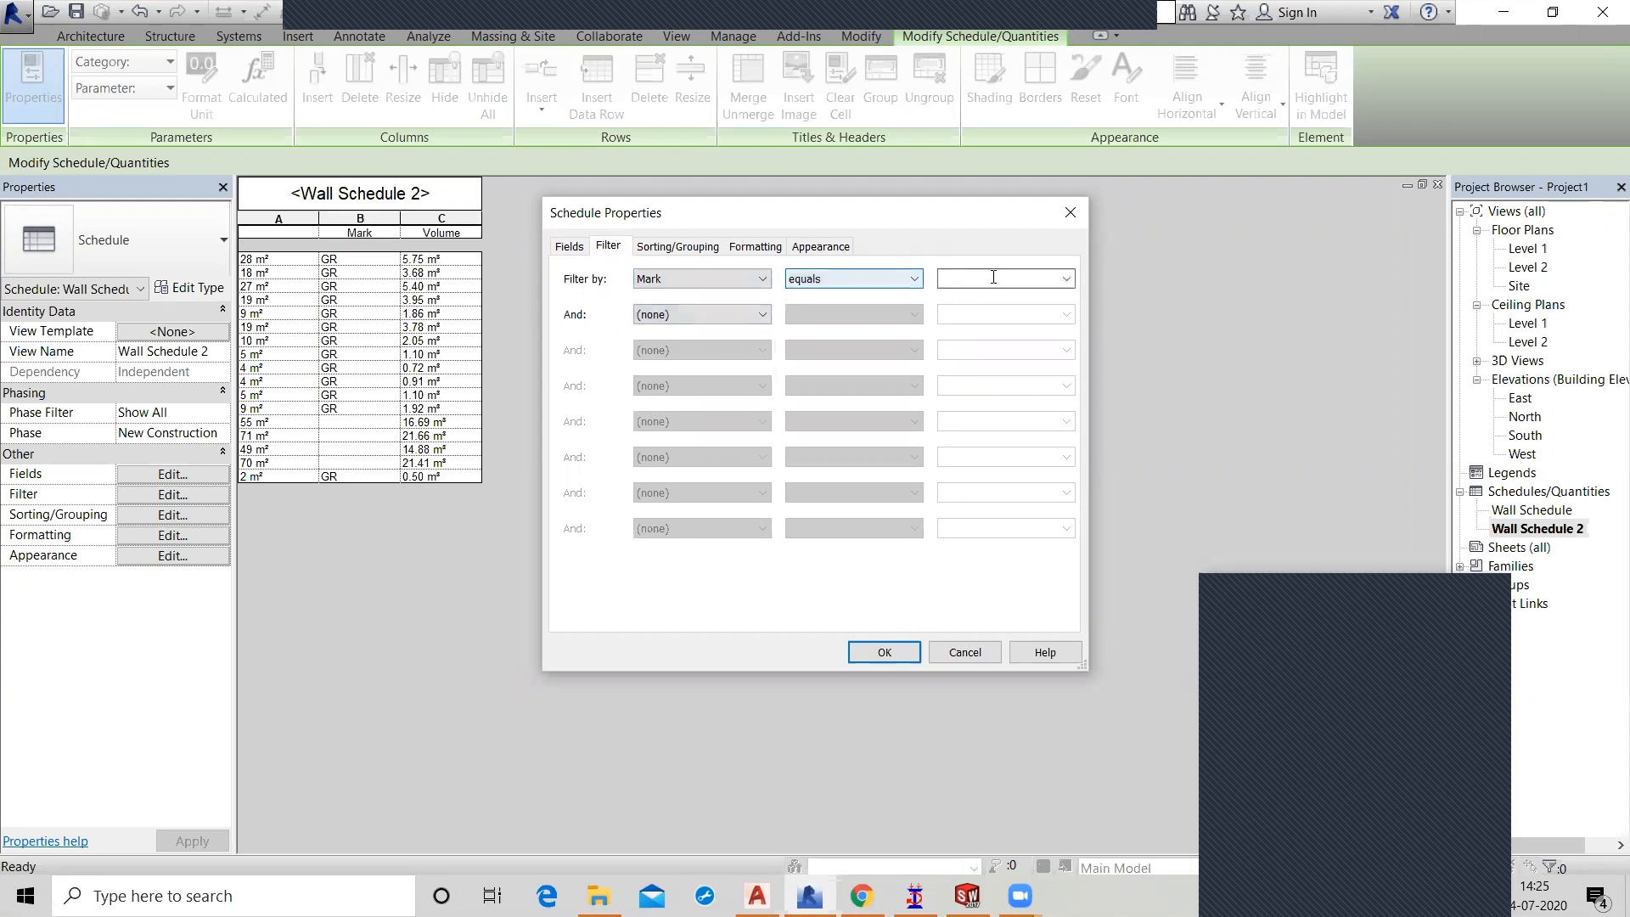
pyautogui.click(1066, 279)
pyautogui.click(976, 297)
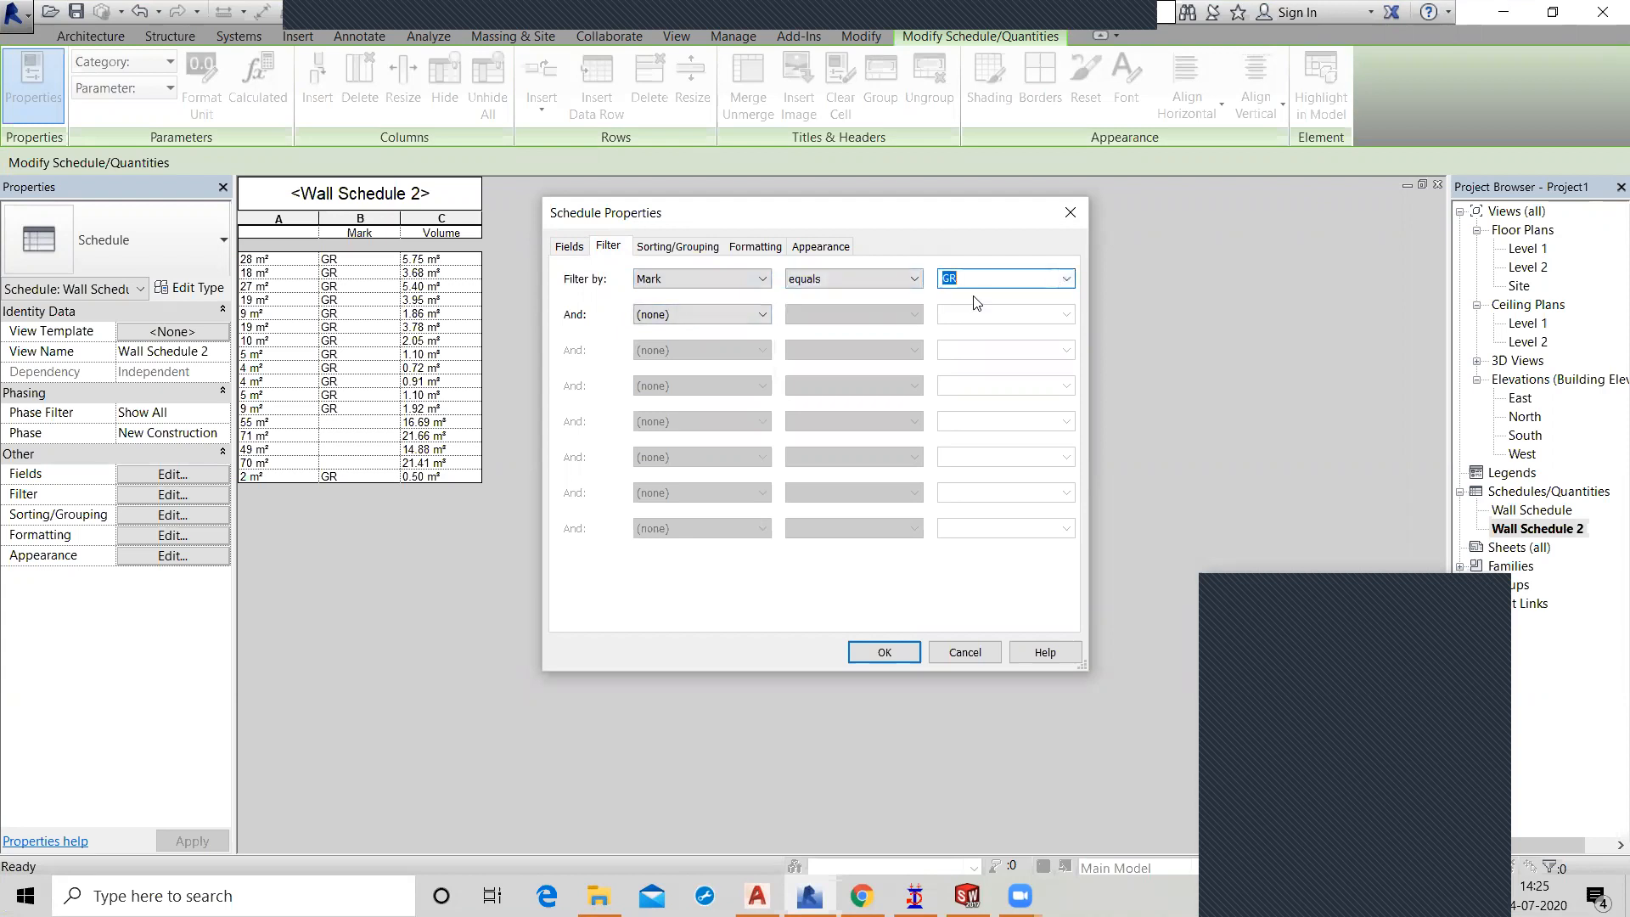
# Enable grand totals for the schedule and set them to Totals only.
pyautogui.click(679, 247)
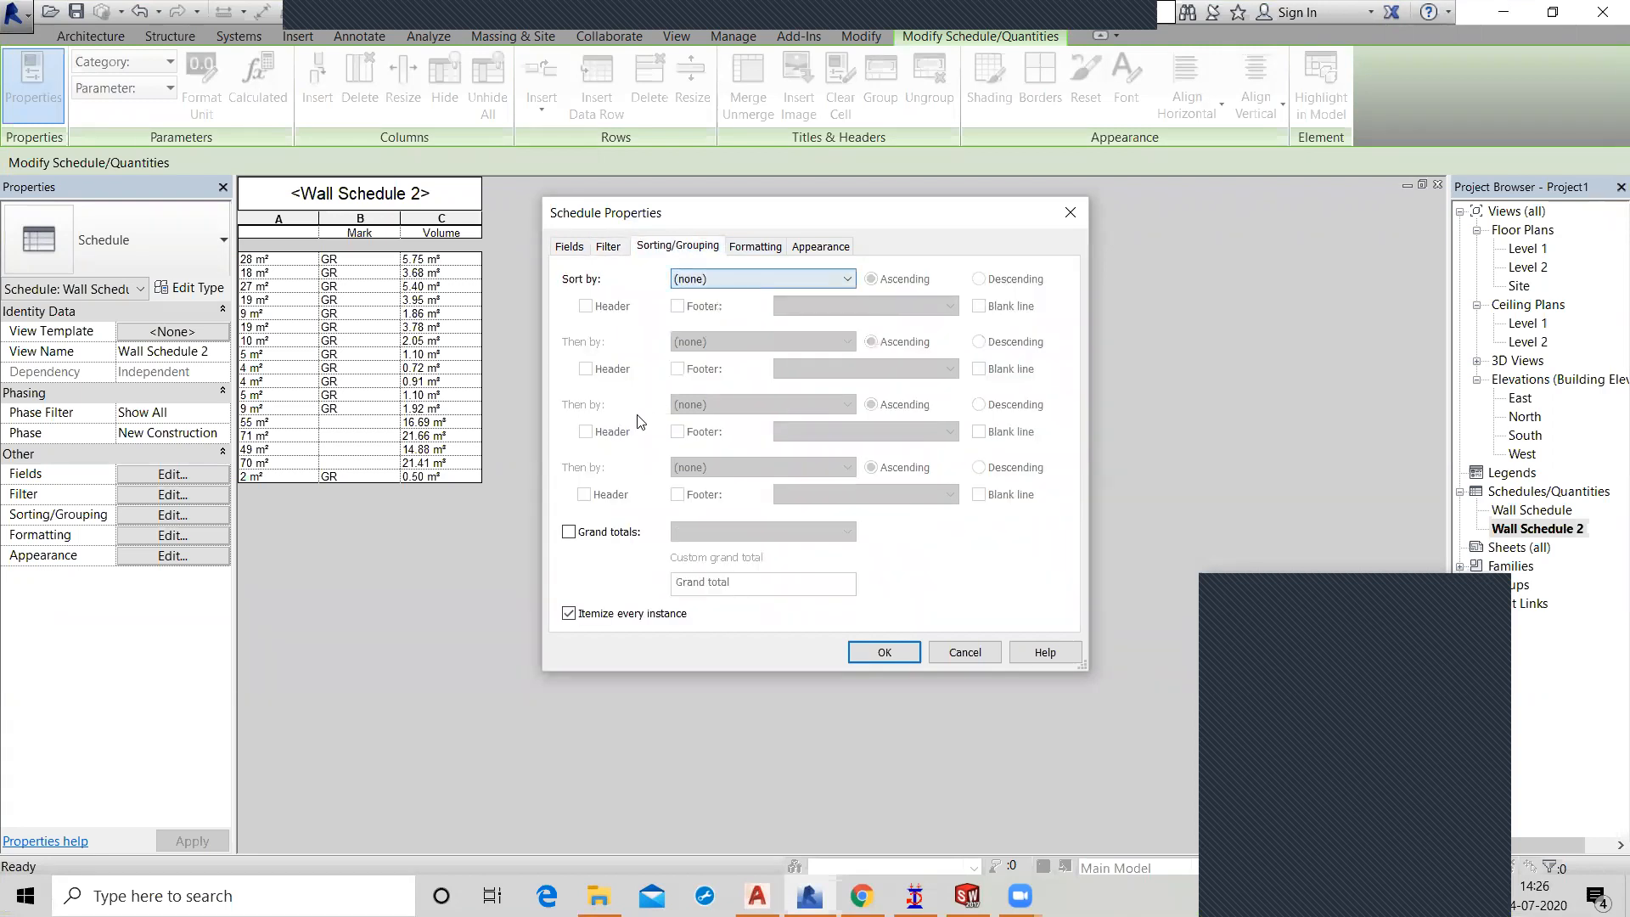
pyautogui.click(570, 535)
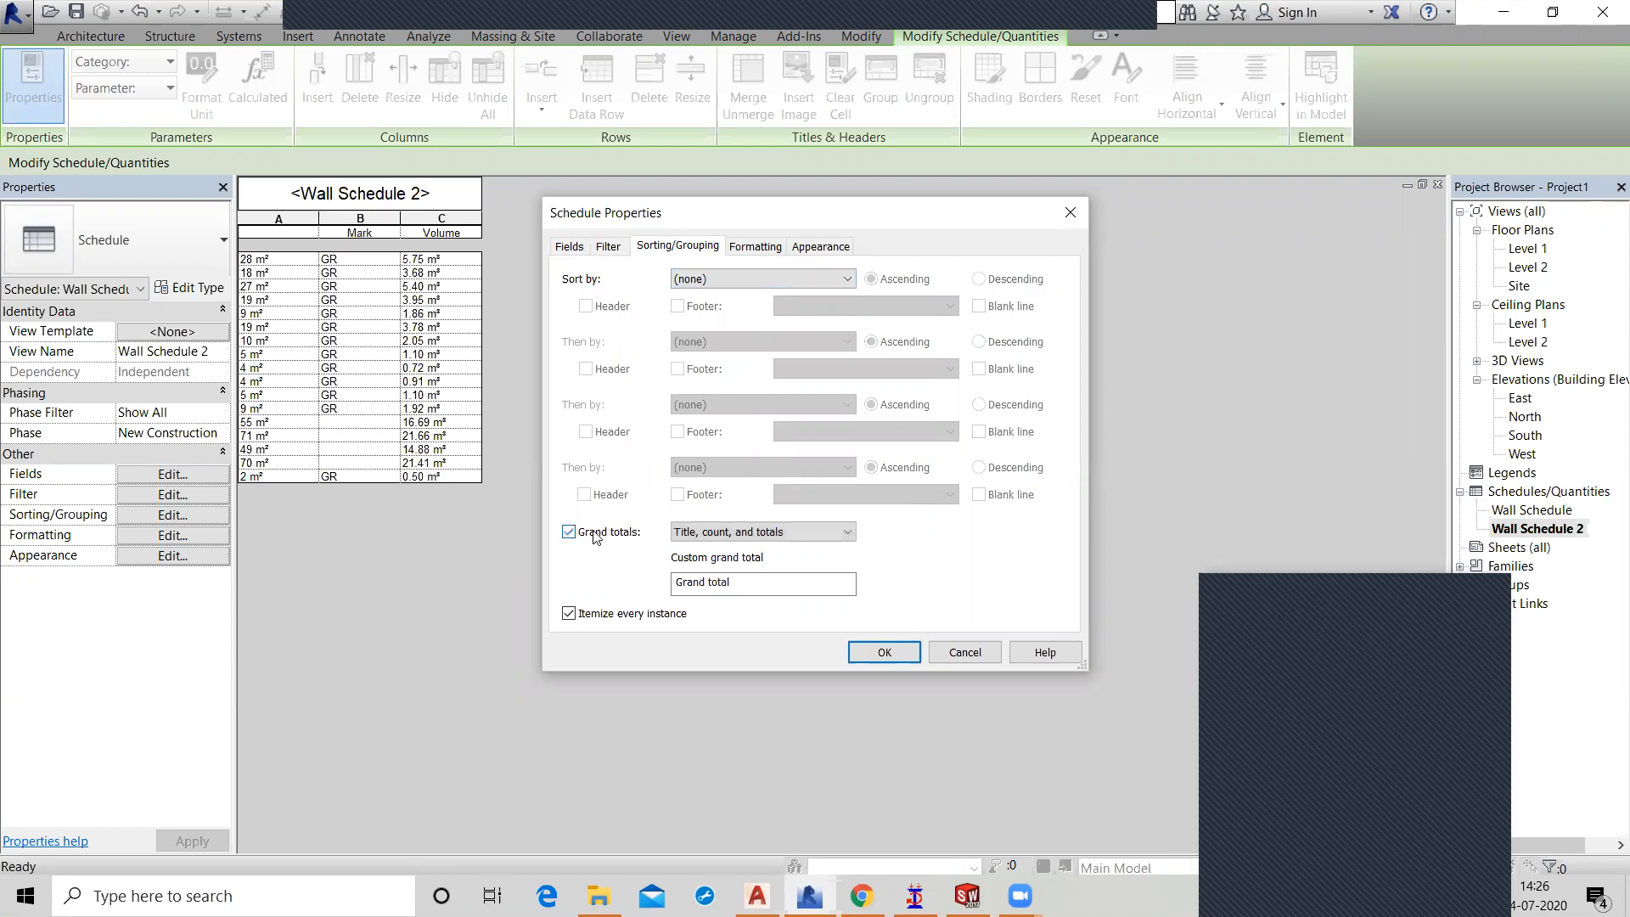
pyautogui.click(805, 534)
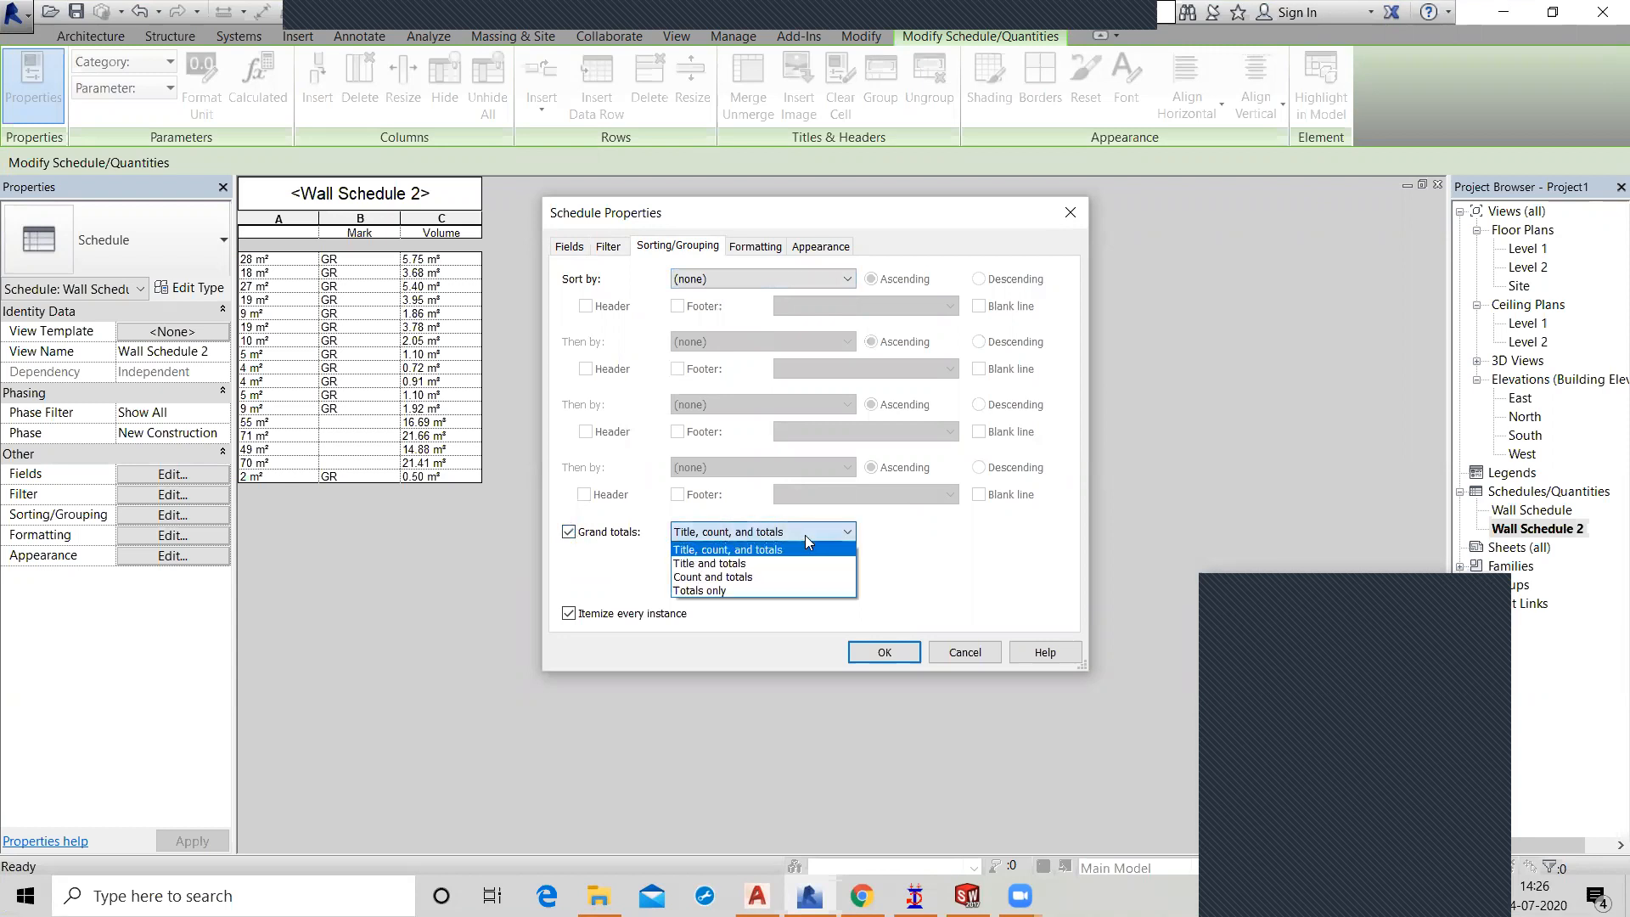
pyautogui.click(747, 590)
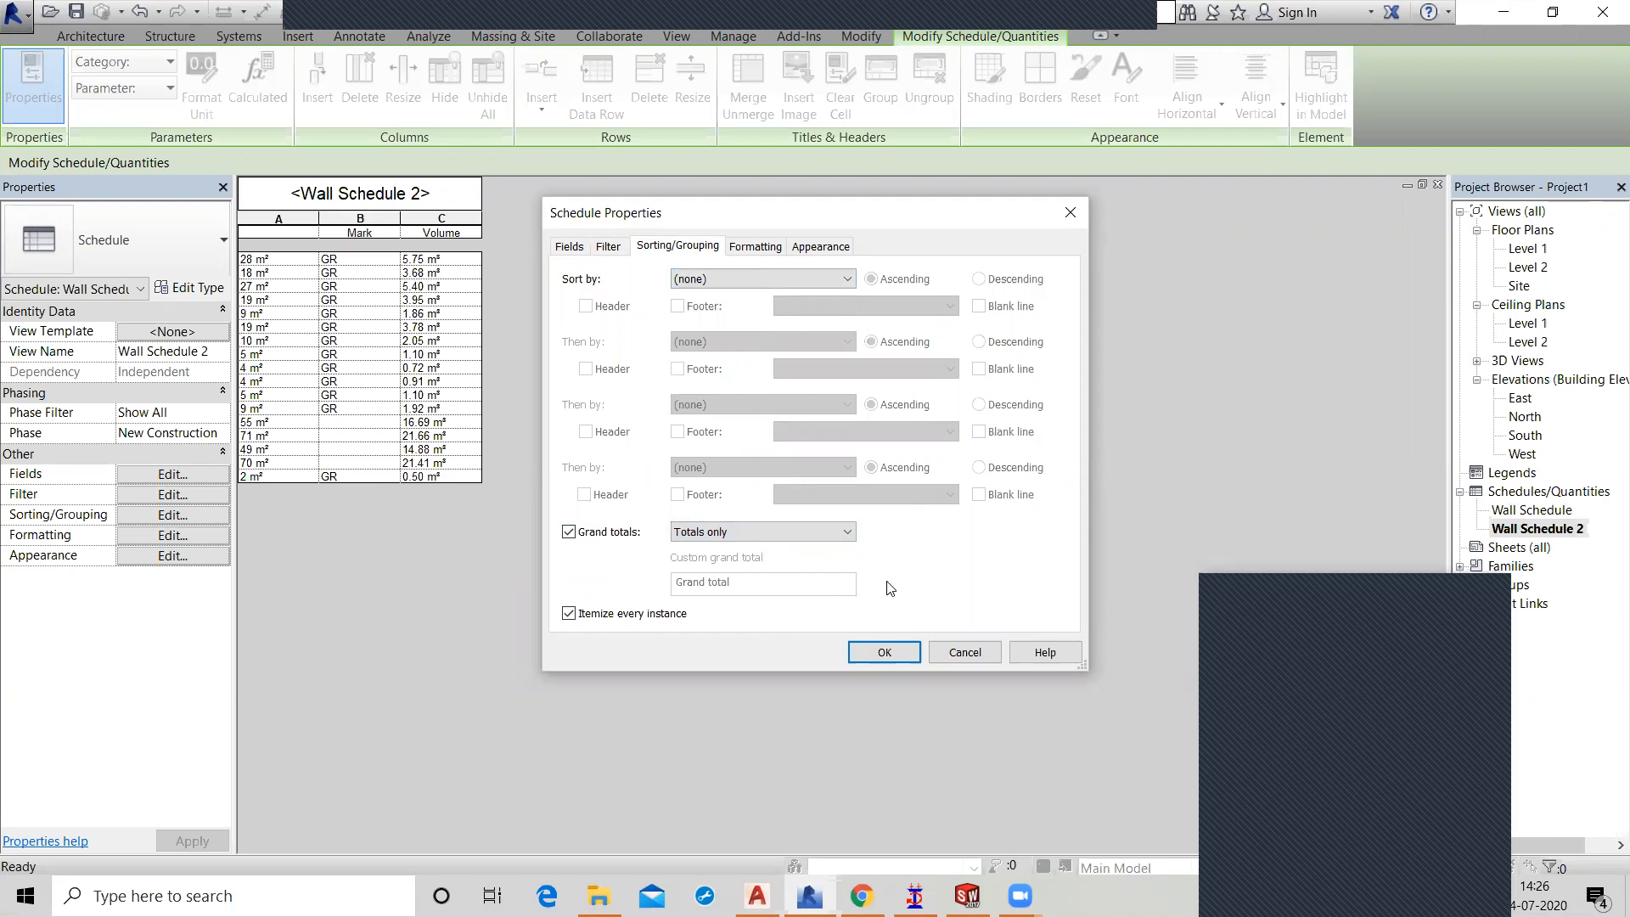
# Turn on calculated totals for the Cost, No.Of Bricks and Paint Cost fields and apply the schedule settings.
pyautogui.click(753, 250)
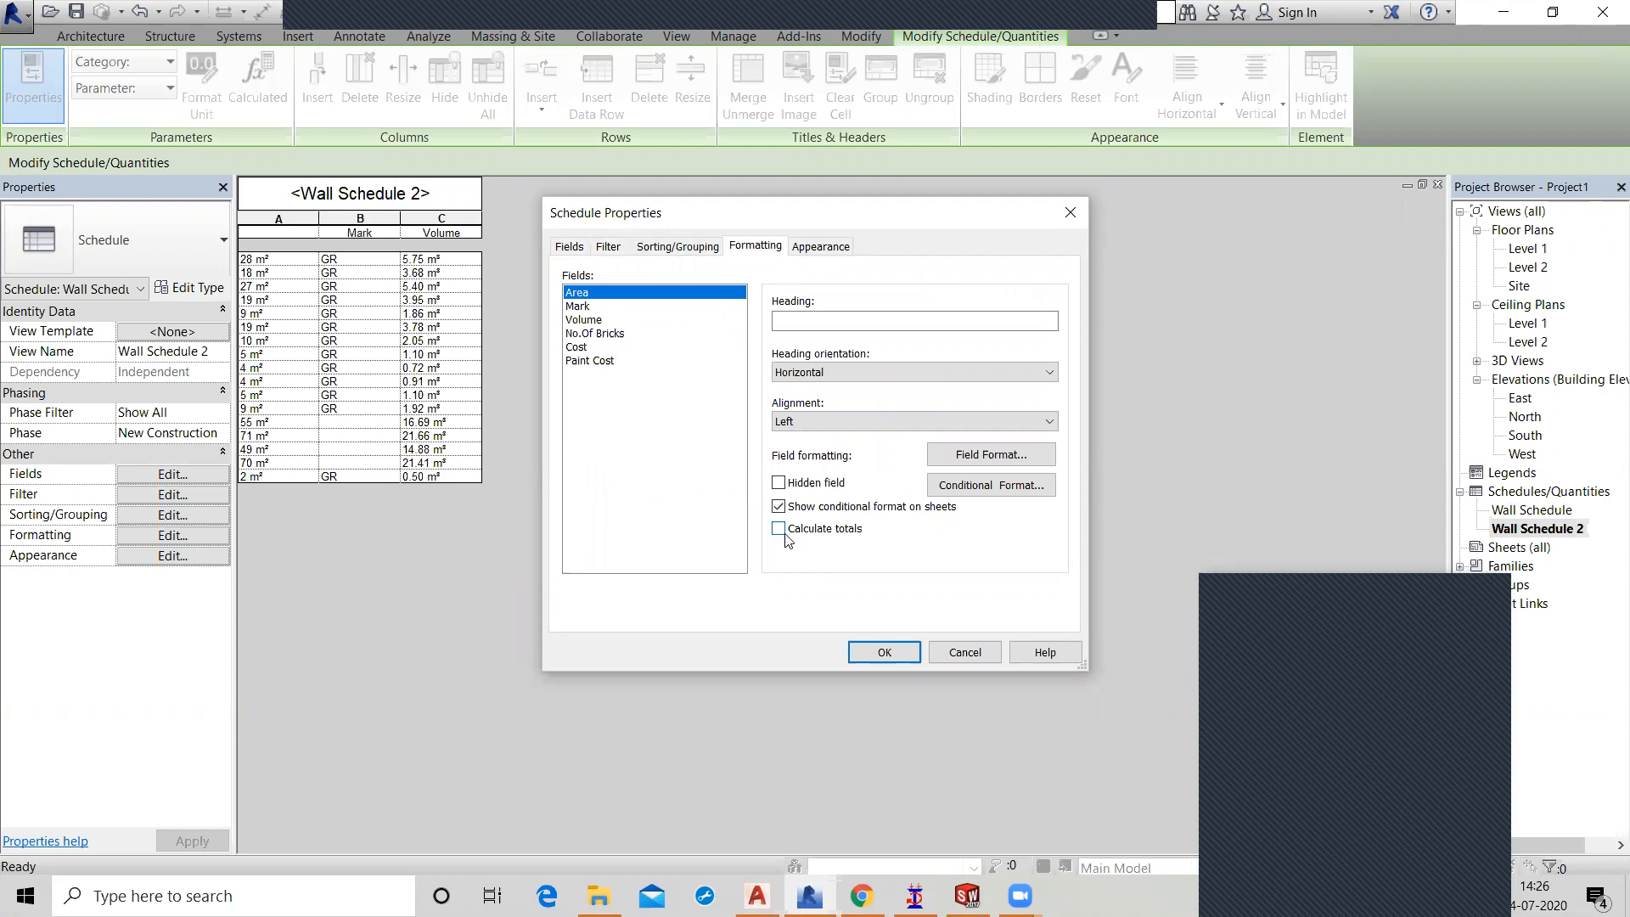
pyautogui.click(588, 348)
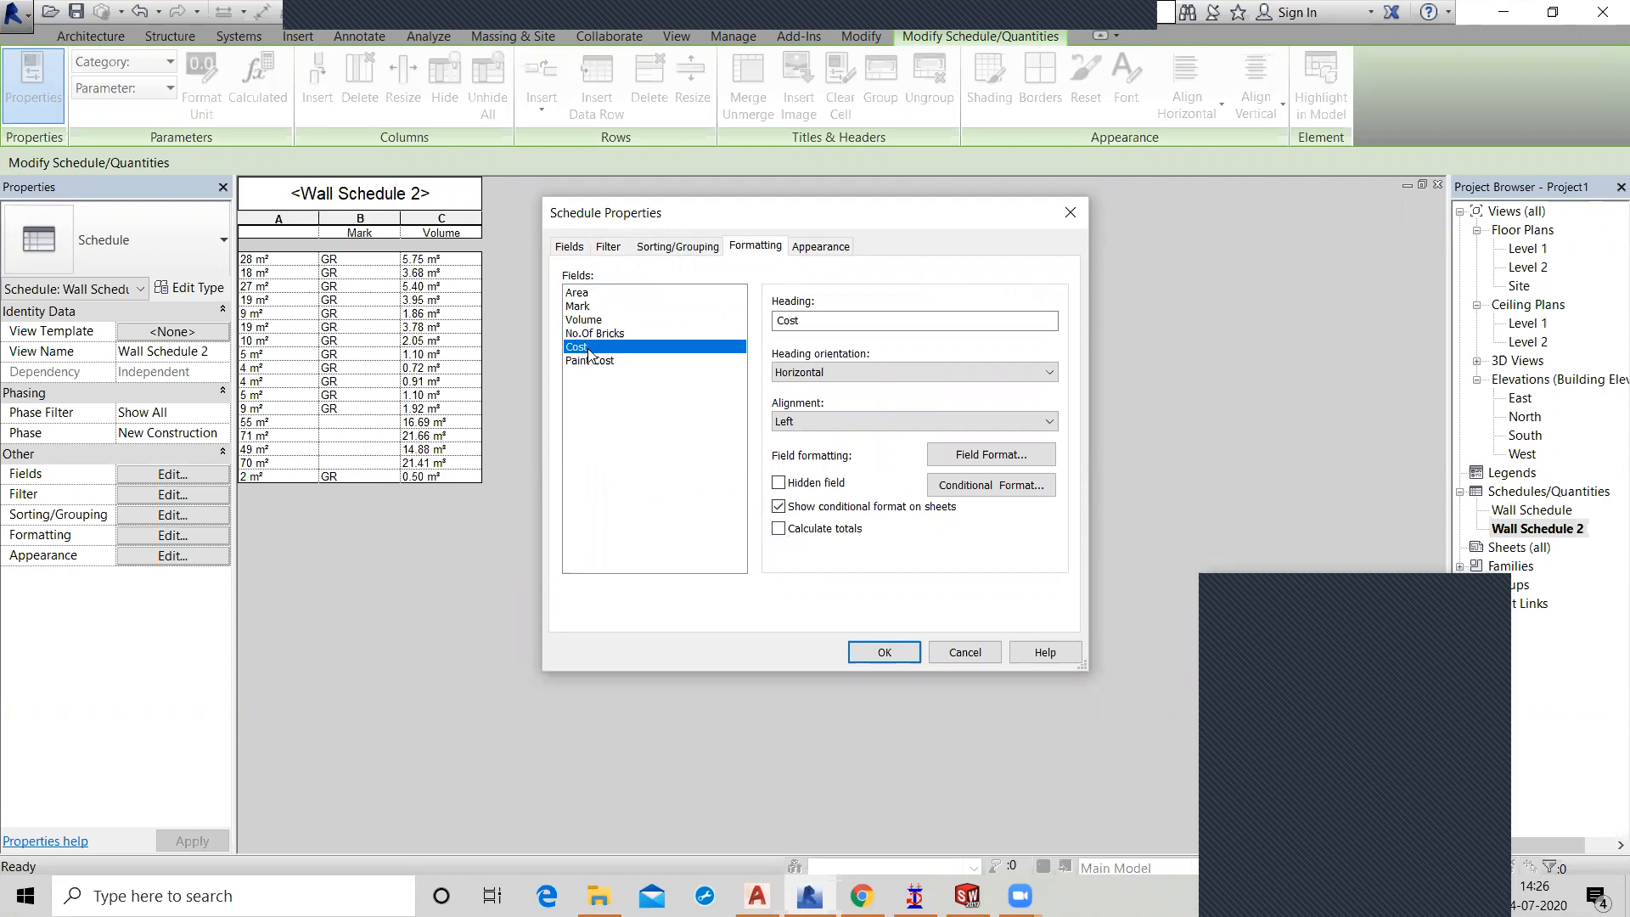
pyautogui.click(778, 529)
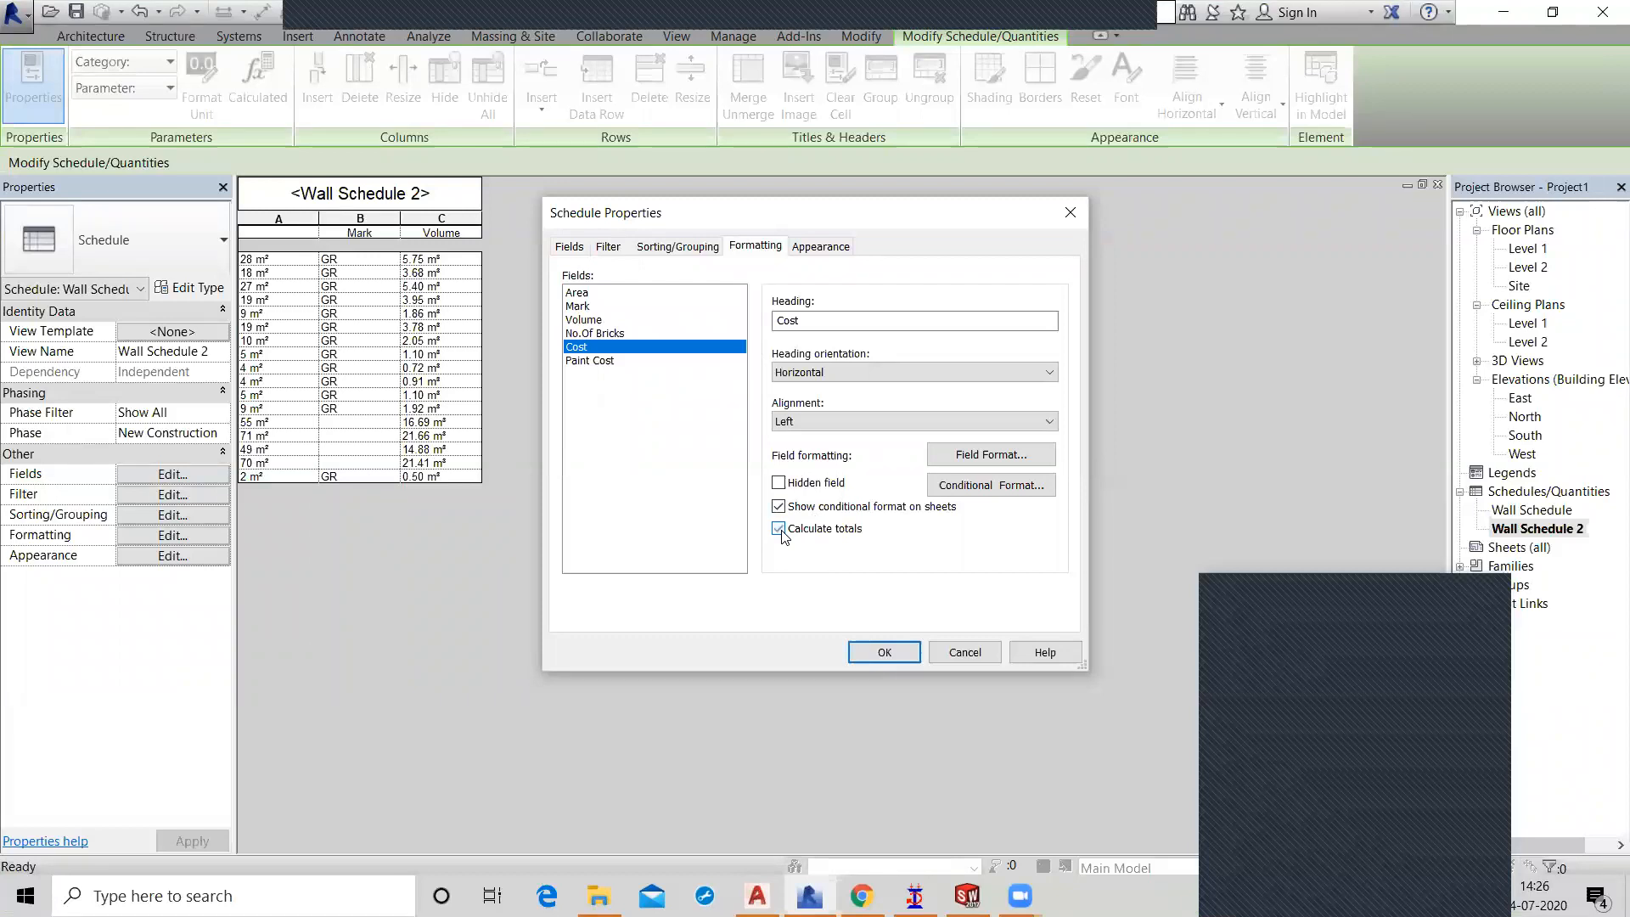
pyautogui.click(592, 336)
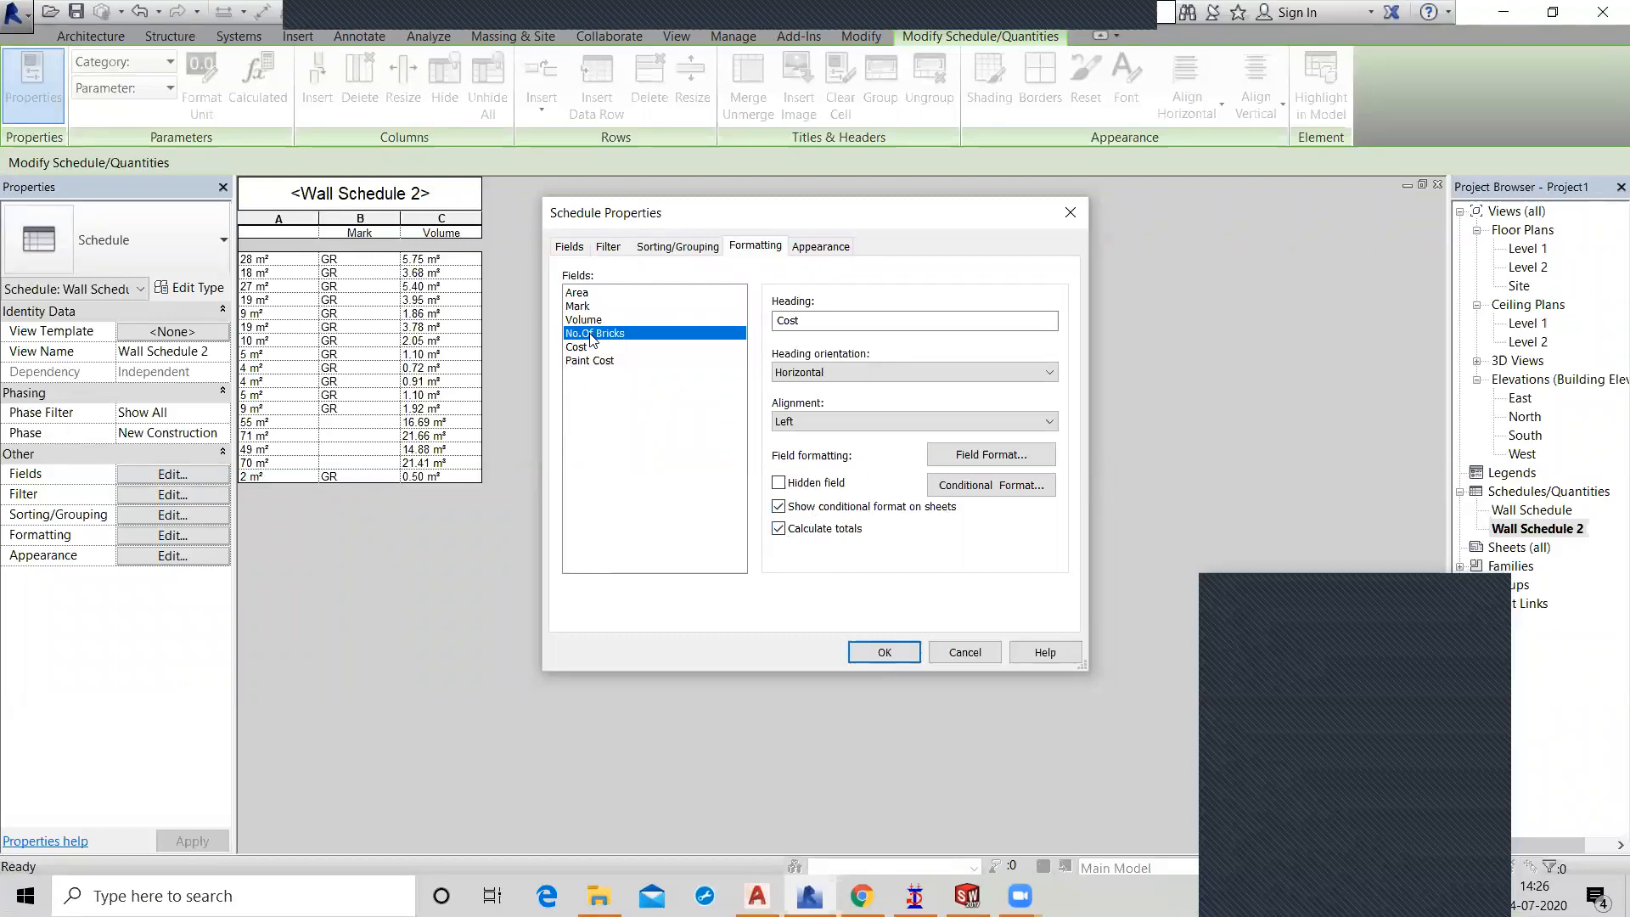
pyautogui.click(778, 529)
pyautogui.click(780, 529)
pyautogui.click(598, 362)
pyautogui.click(778, 529)
pyautogui.click(779, 529)
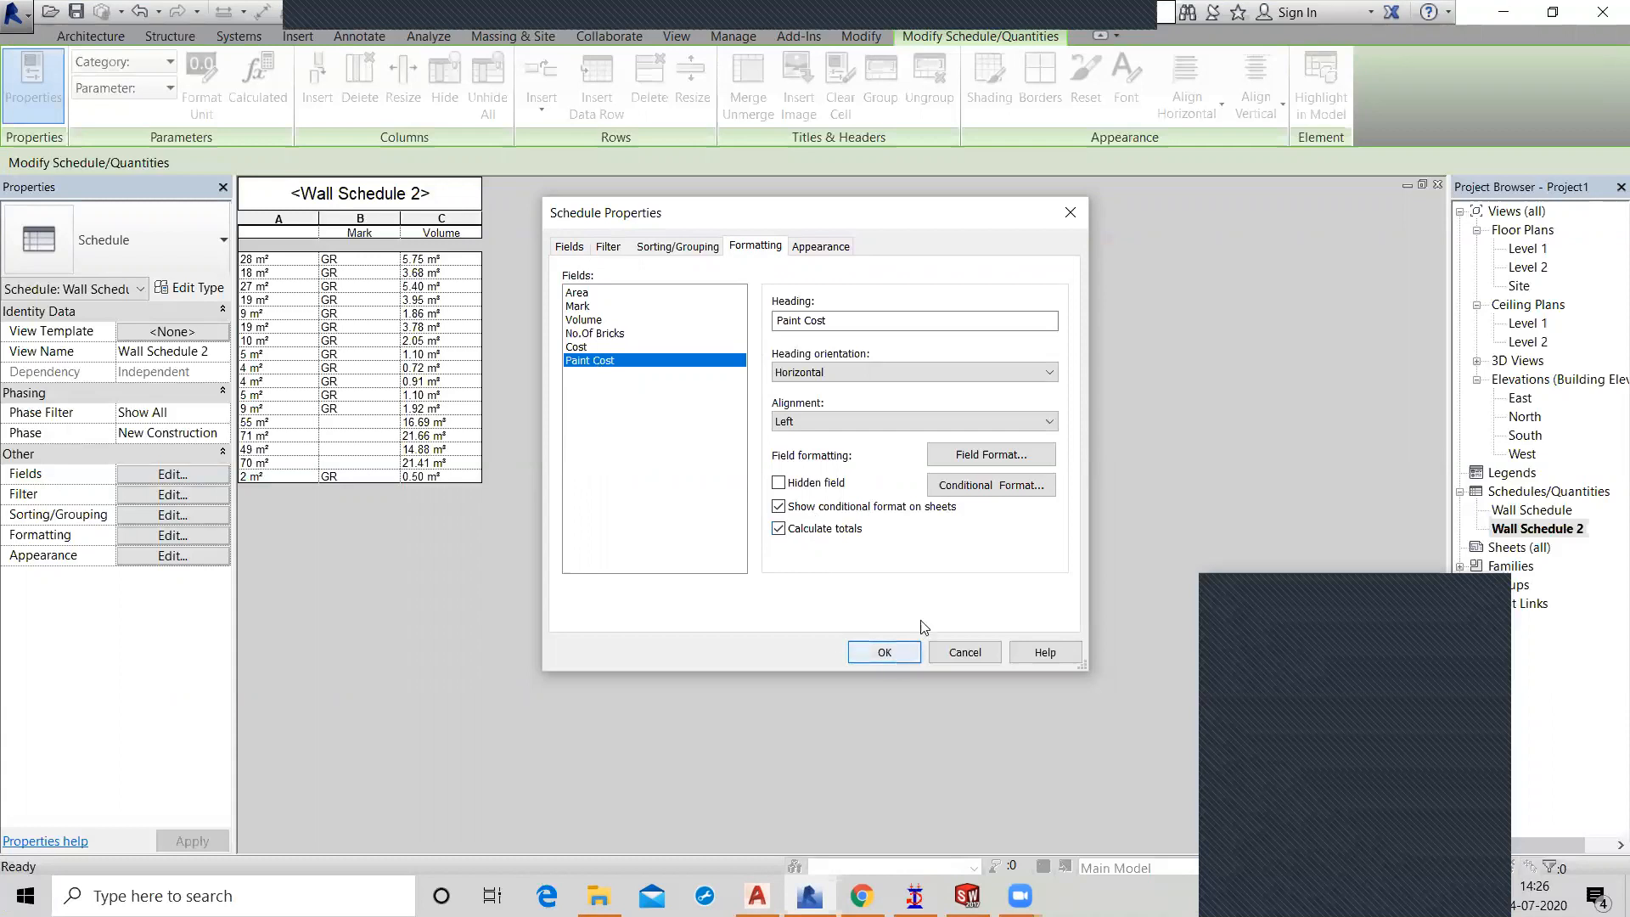
pyautogui.click(884, 652)
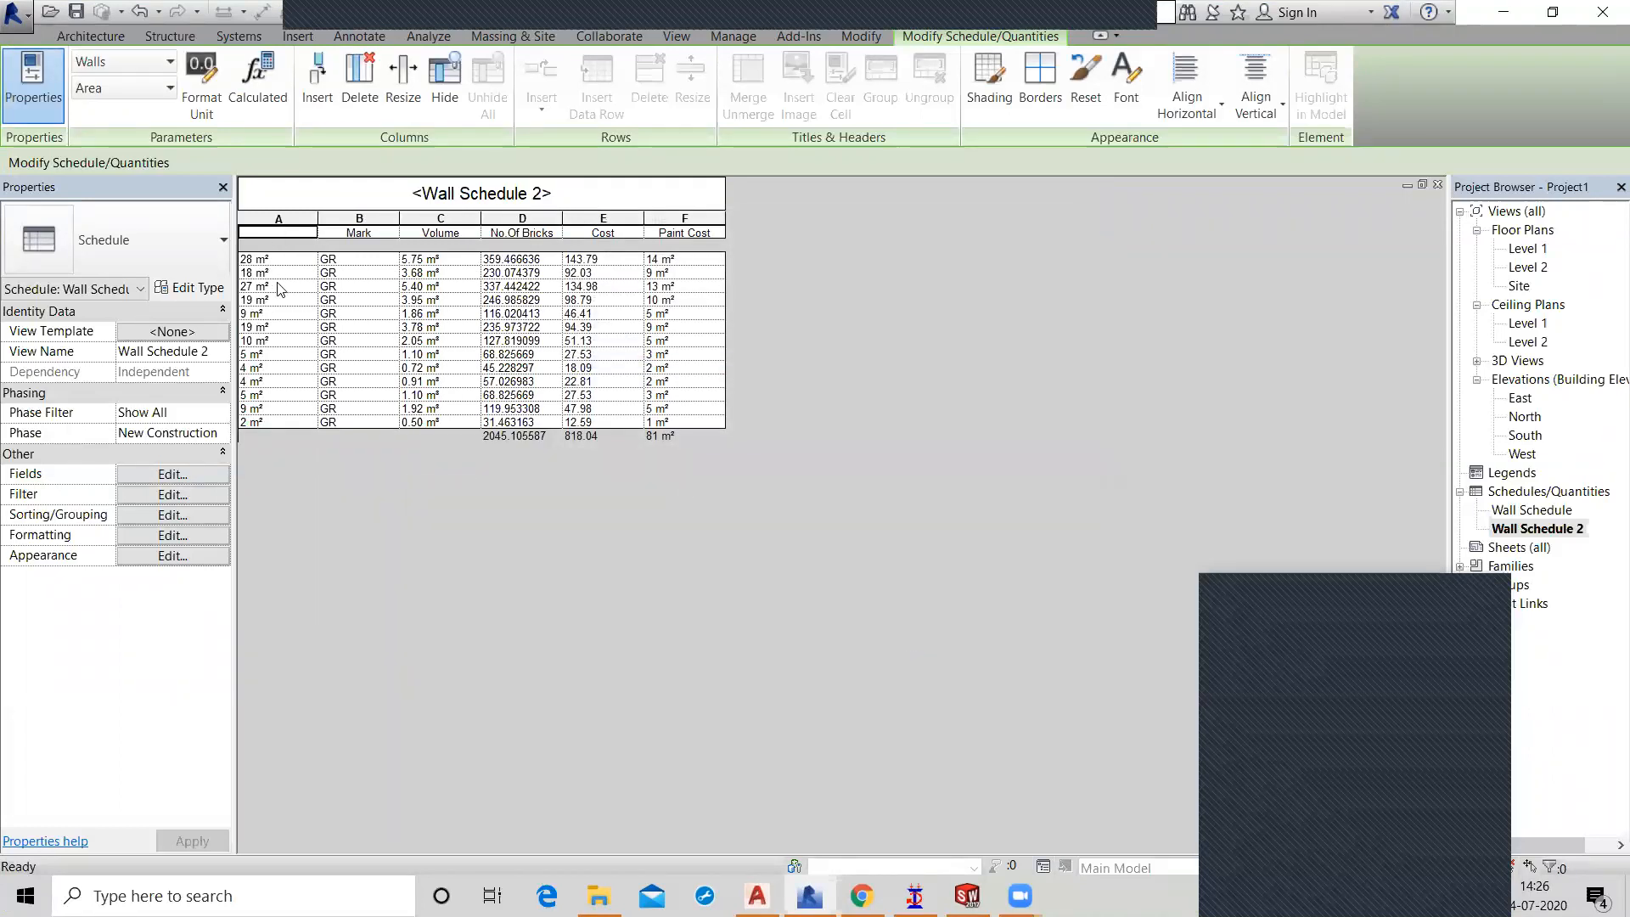
# Review the scheduled fields of Wall Schedule 2 in its field settings, and close the settings.
pyautogui.click(281, 260)
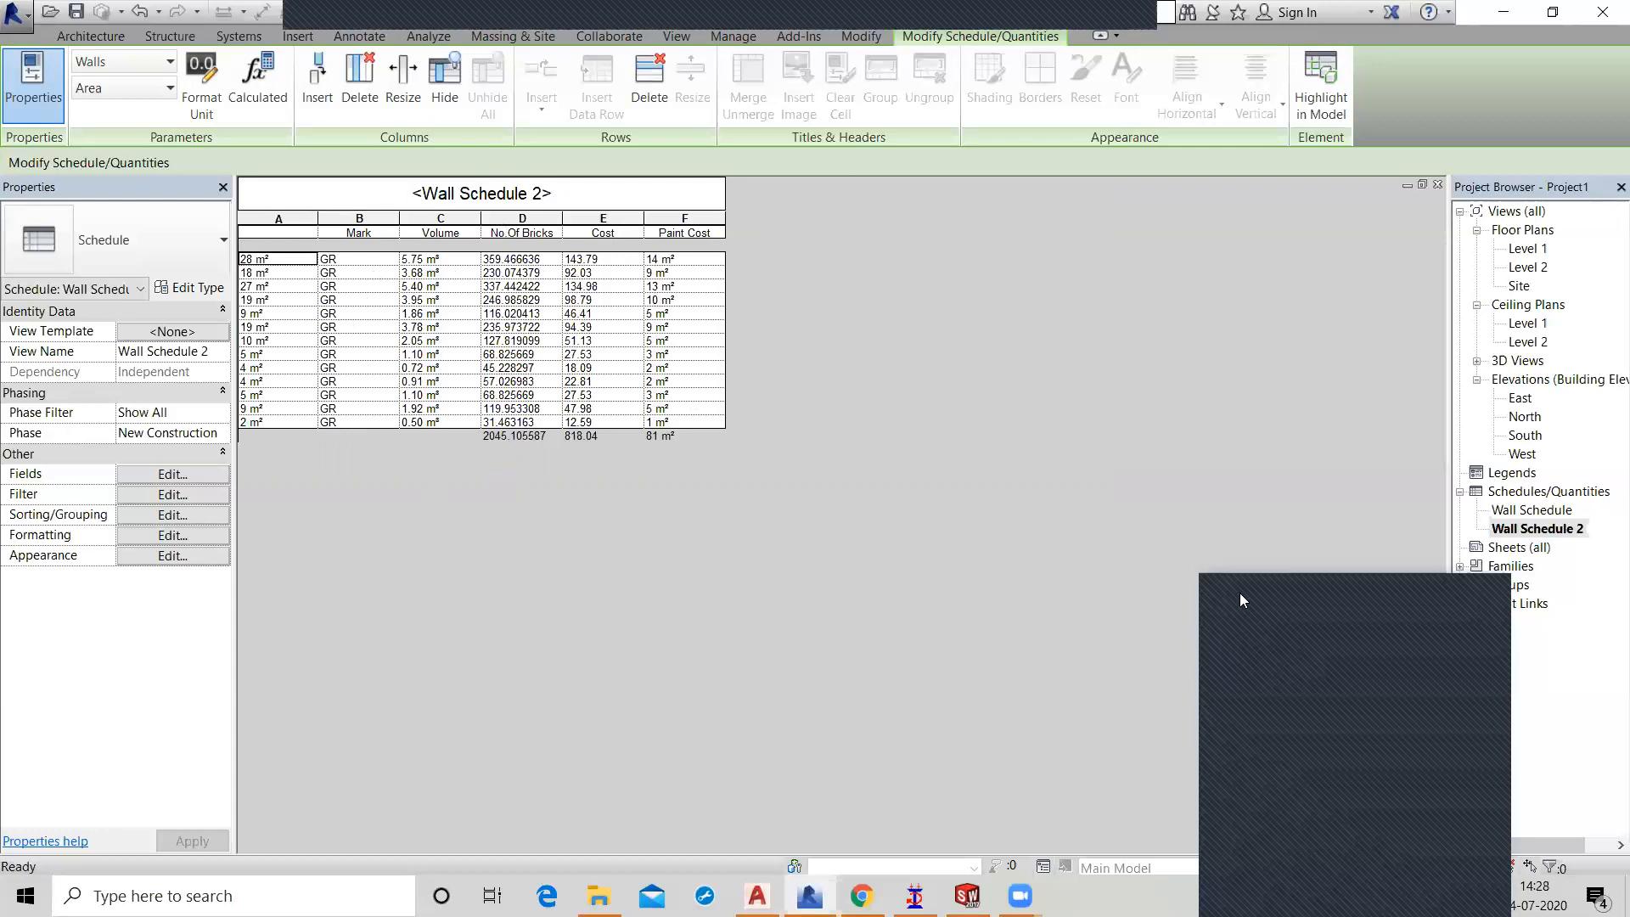
pyautogui.moveTo(1239, 592); pyautogui.dragTo(1163, 446)
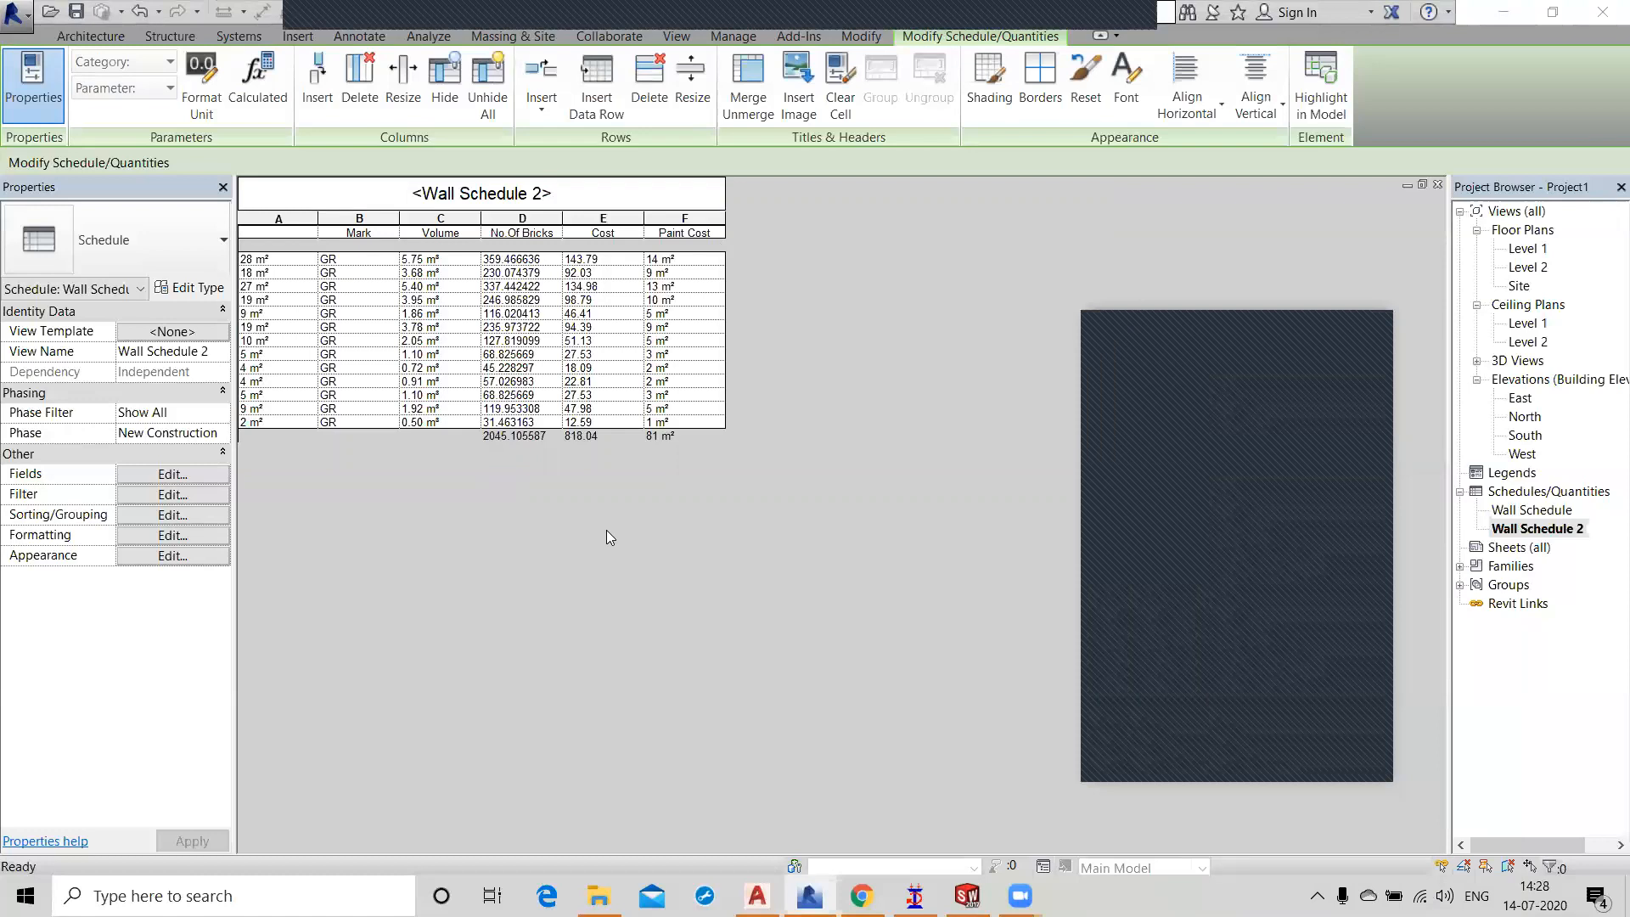
pyautogui.click(169, 478)
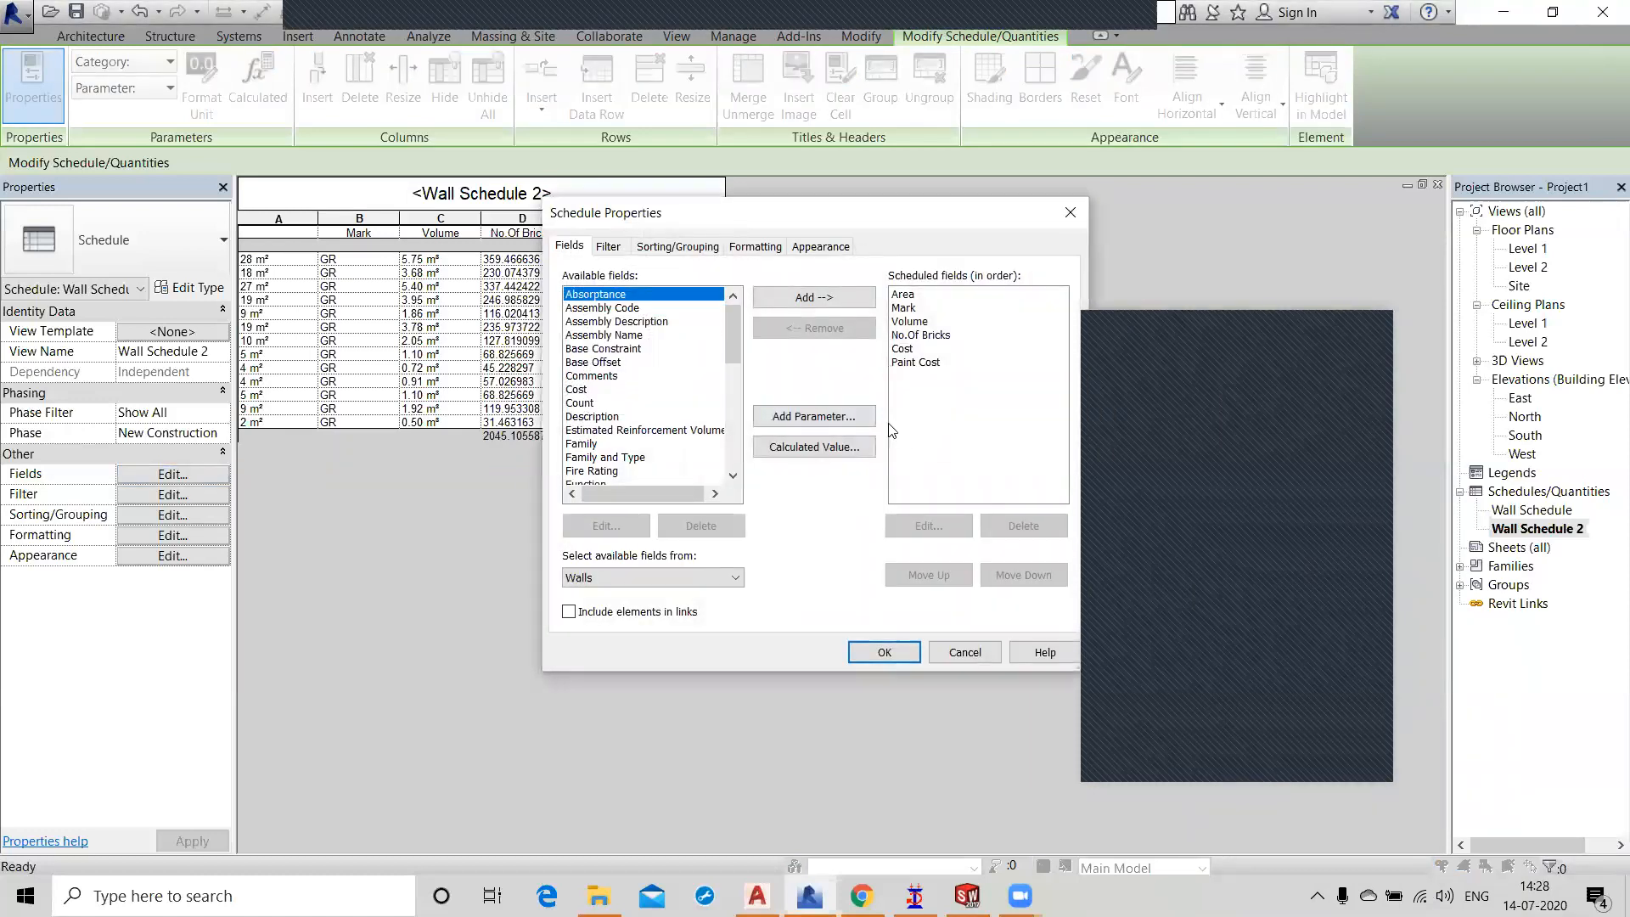
pyautogui.moveTo(757, 212); pyautogui.dragTo(697, 163)
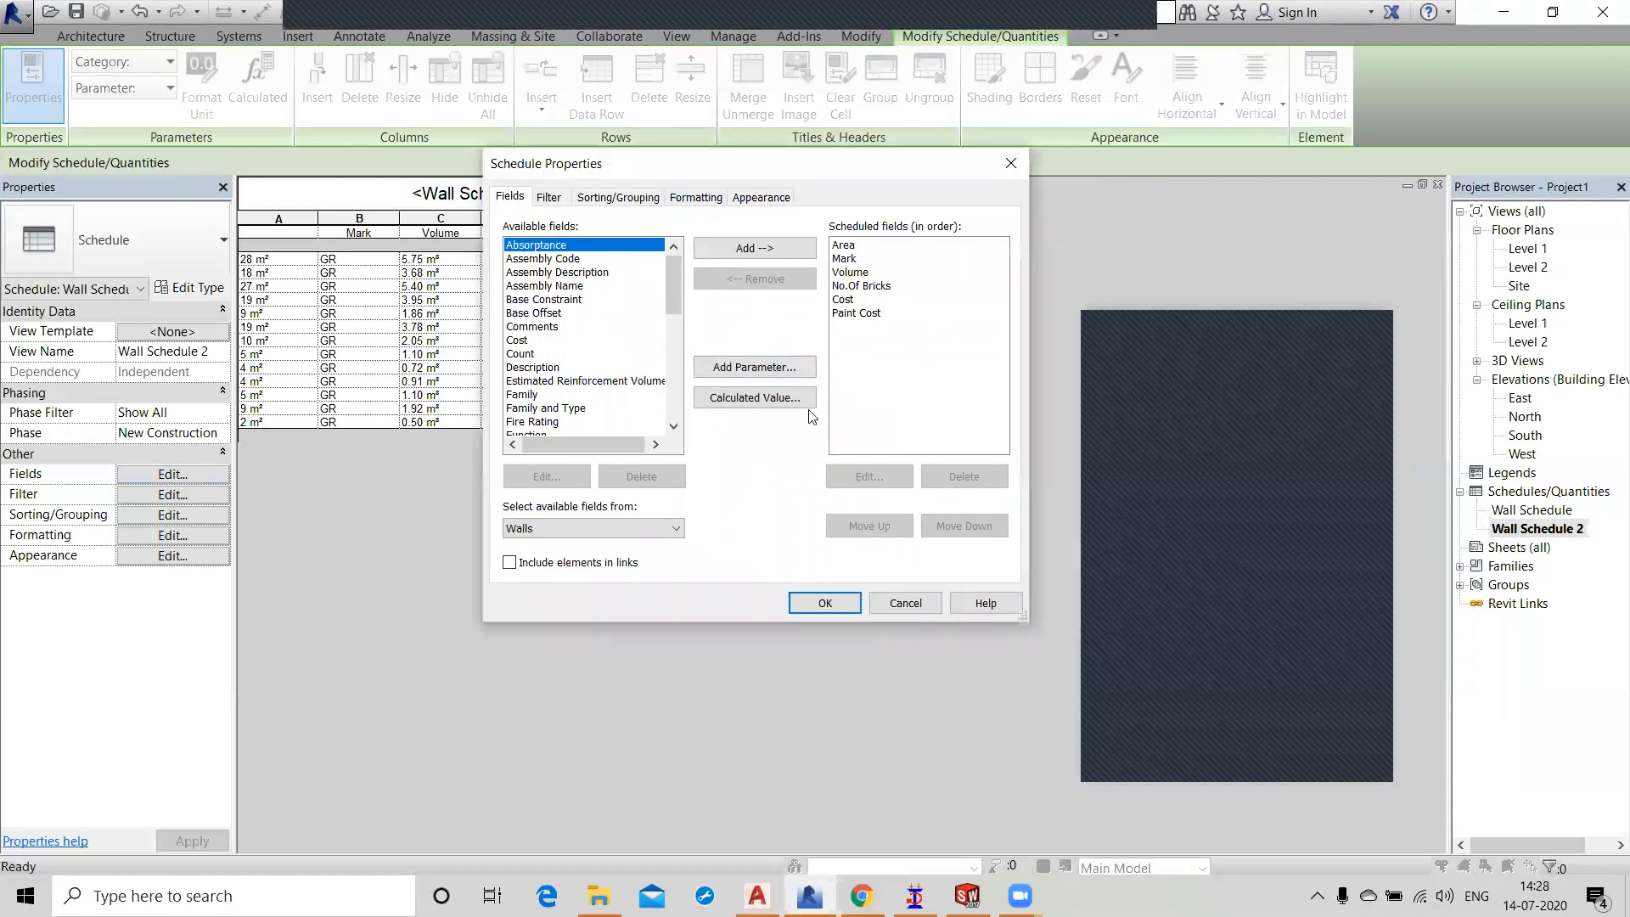
pyautogui.click(825, 603)
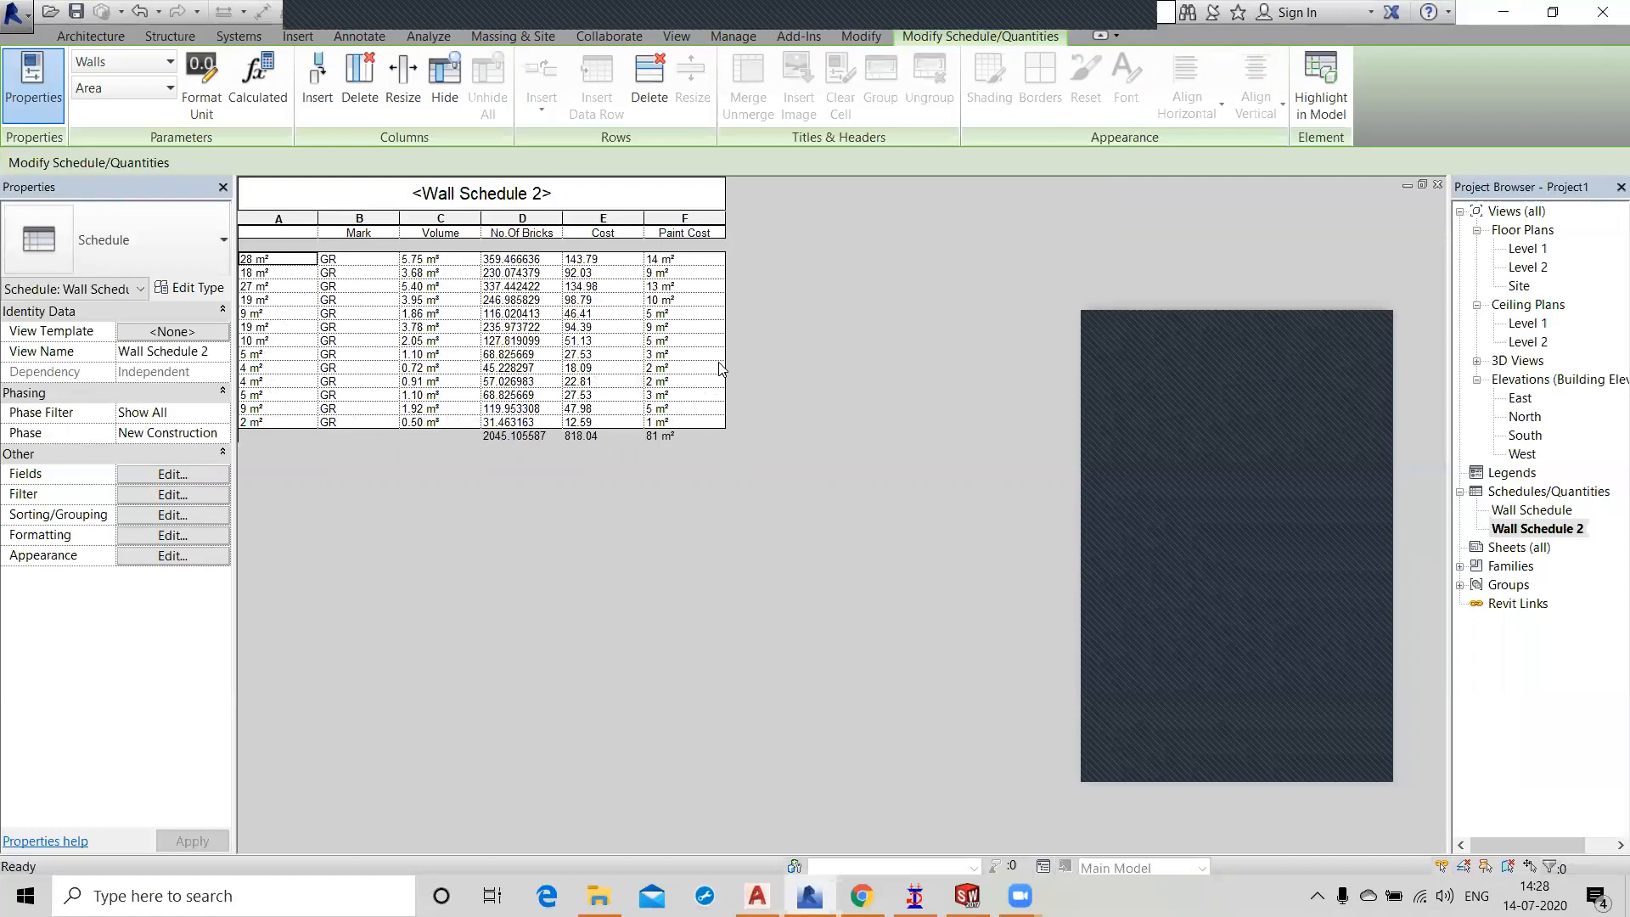
# Examine the Paint Cost values of the wall schedule row by row, from the last wall up to the first.
pyautogui.click(661, 424)
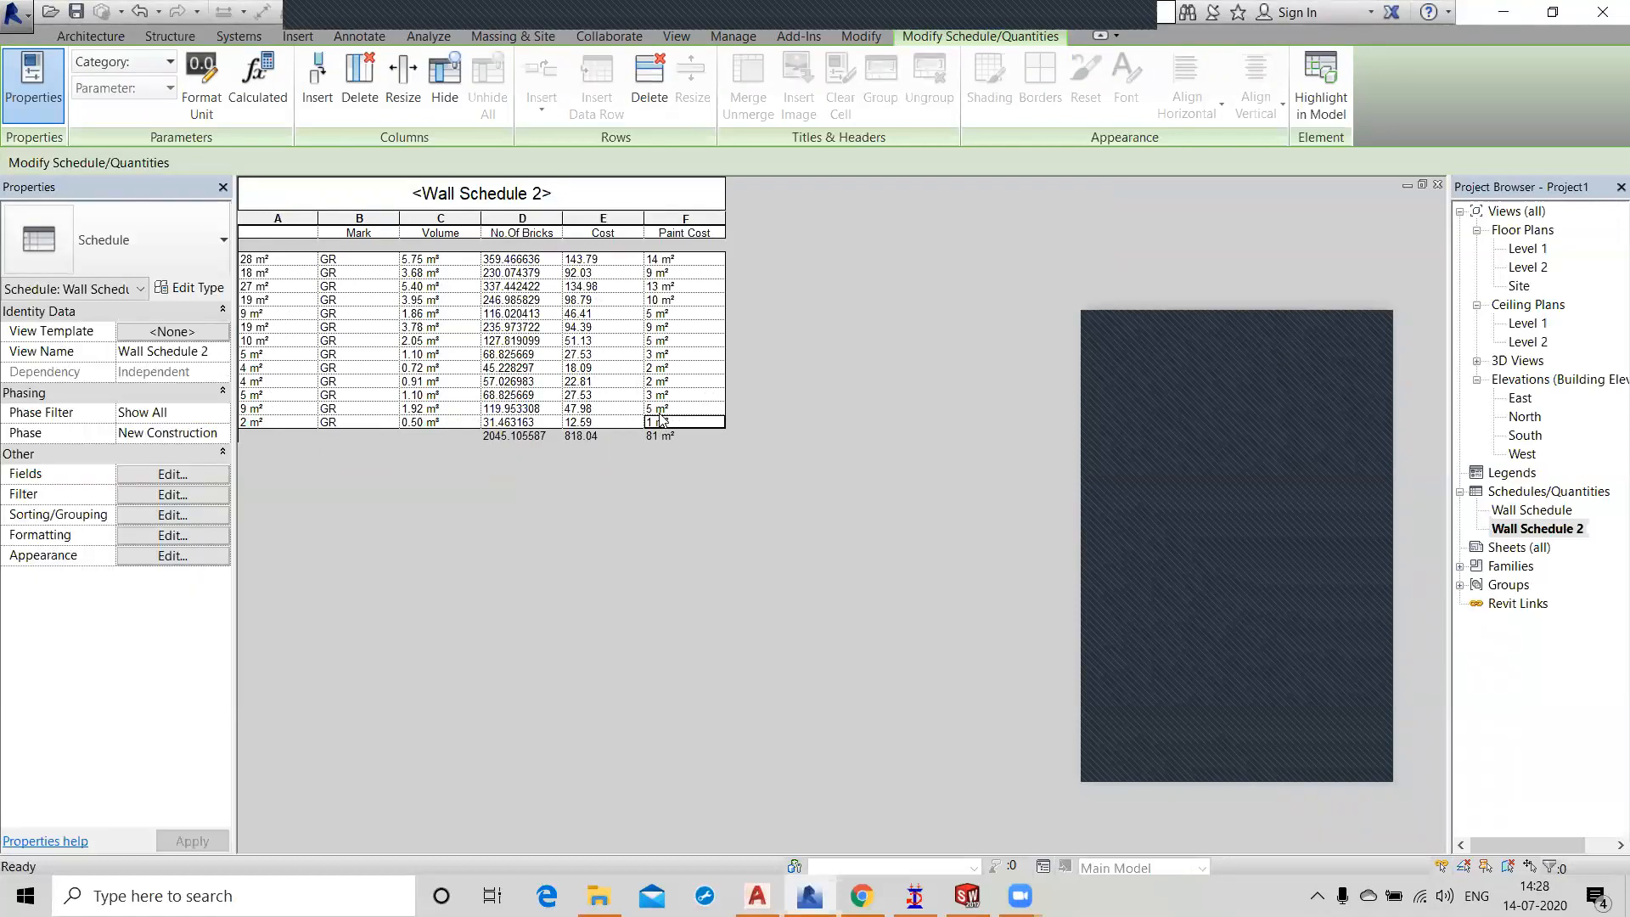
pyautogui.click(672, 409)
pyautogui.click(671, 395)
pyautogui.click(671, 383)
pyautogui.click(670, 369)
pyautogui.click(671, 355)
pyautogui.click(670, 340)
pyautogui.click(670, 327)
pyautogui.click(673, 314)
pyautogui.click(676, 300)
pyautogui.click(676, 287)
pyautogui.click(679, 273)
pyautogui.click(681, 260)
# Widen the Paint Cost, Cost, No.Of Bricks, Volume and Mark columns of the wall schedule.
pyautogui.click(718, 220)
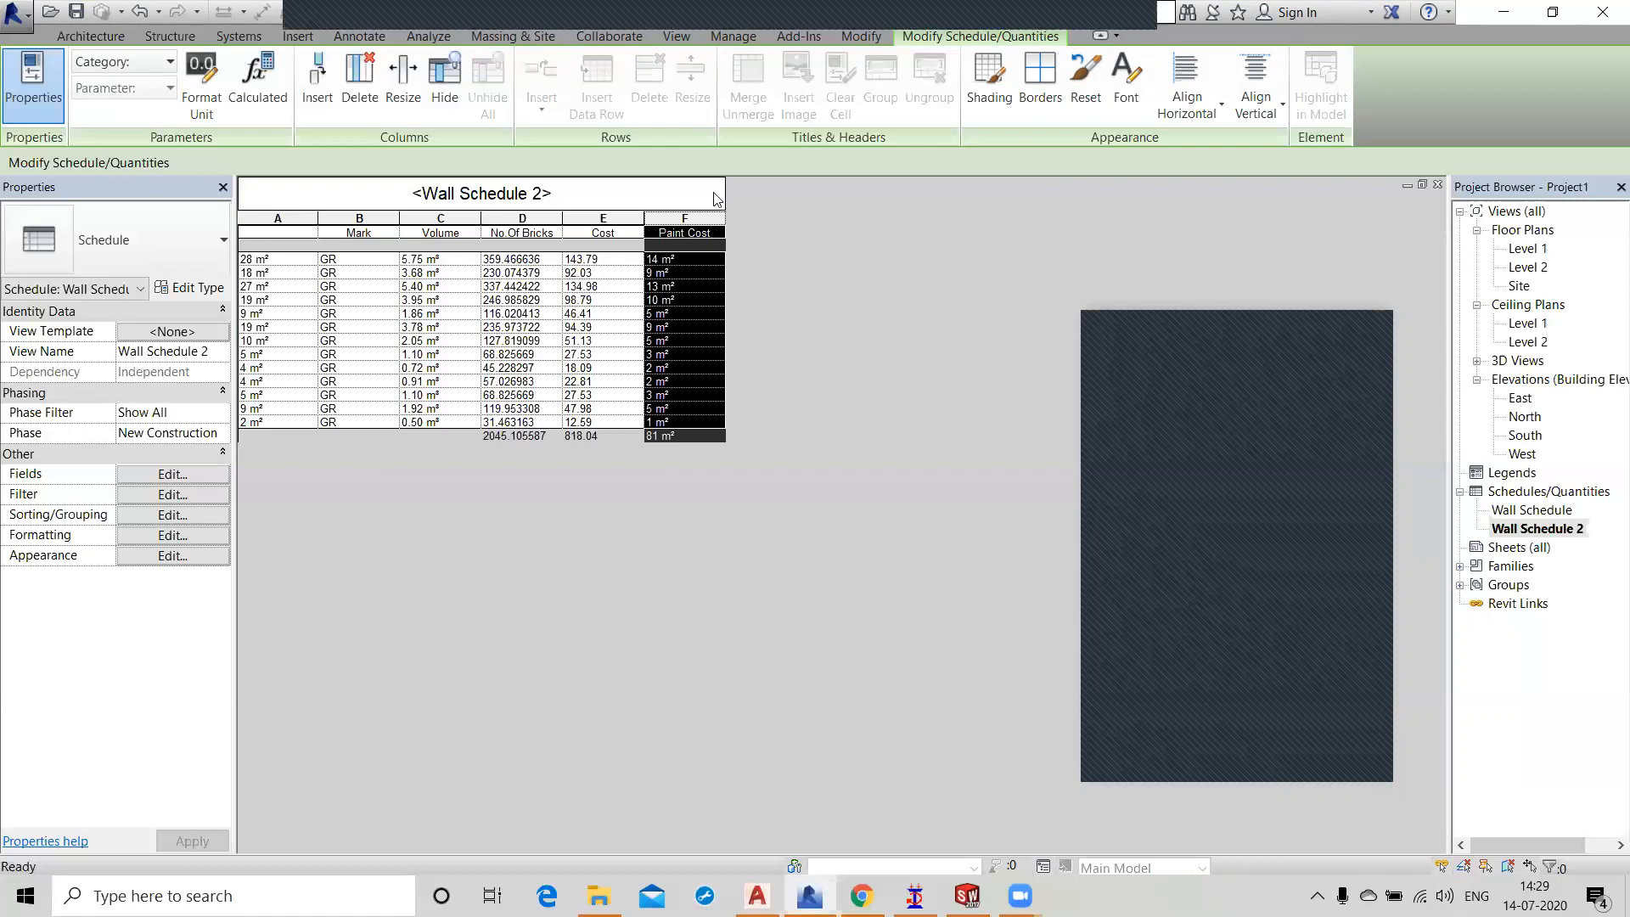
pyautogui.moveTo(644, 218); pyautogui.dragTo(837, 218)
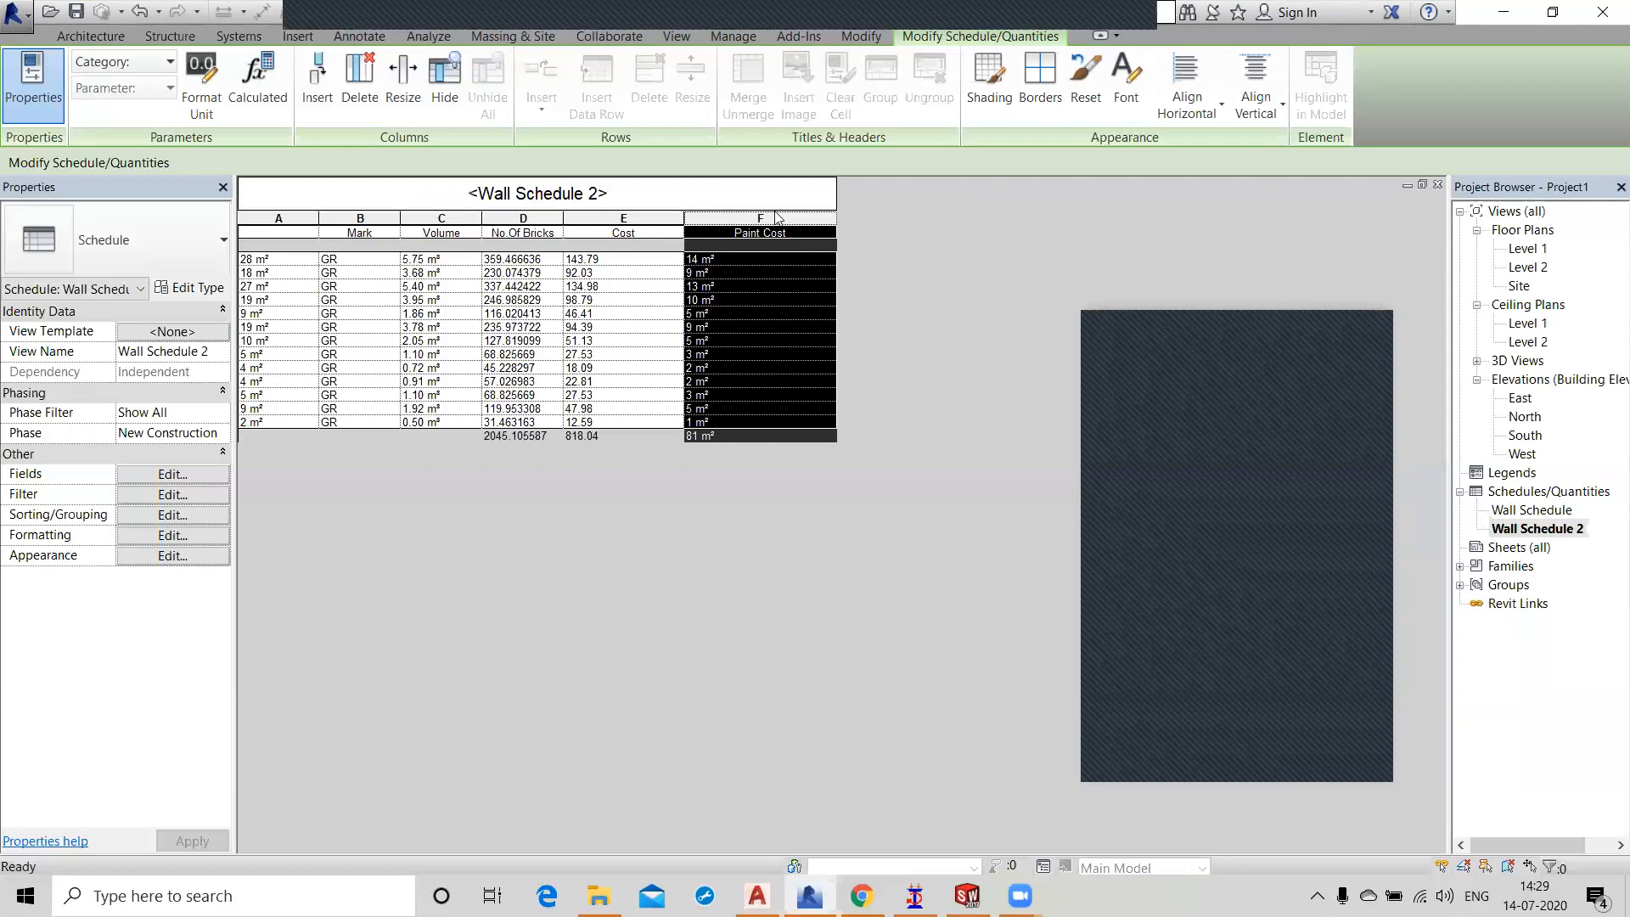
pyautogui.moveTo(563, 218); pyautogui.dragTo(595, 213)
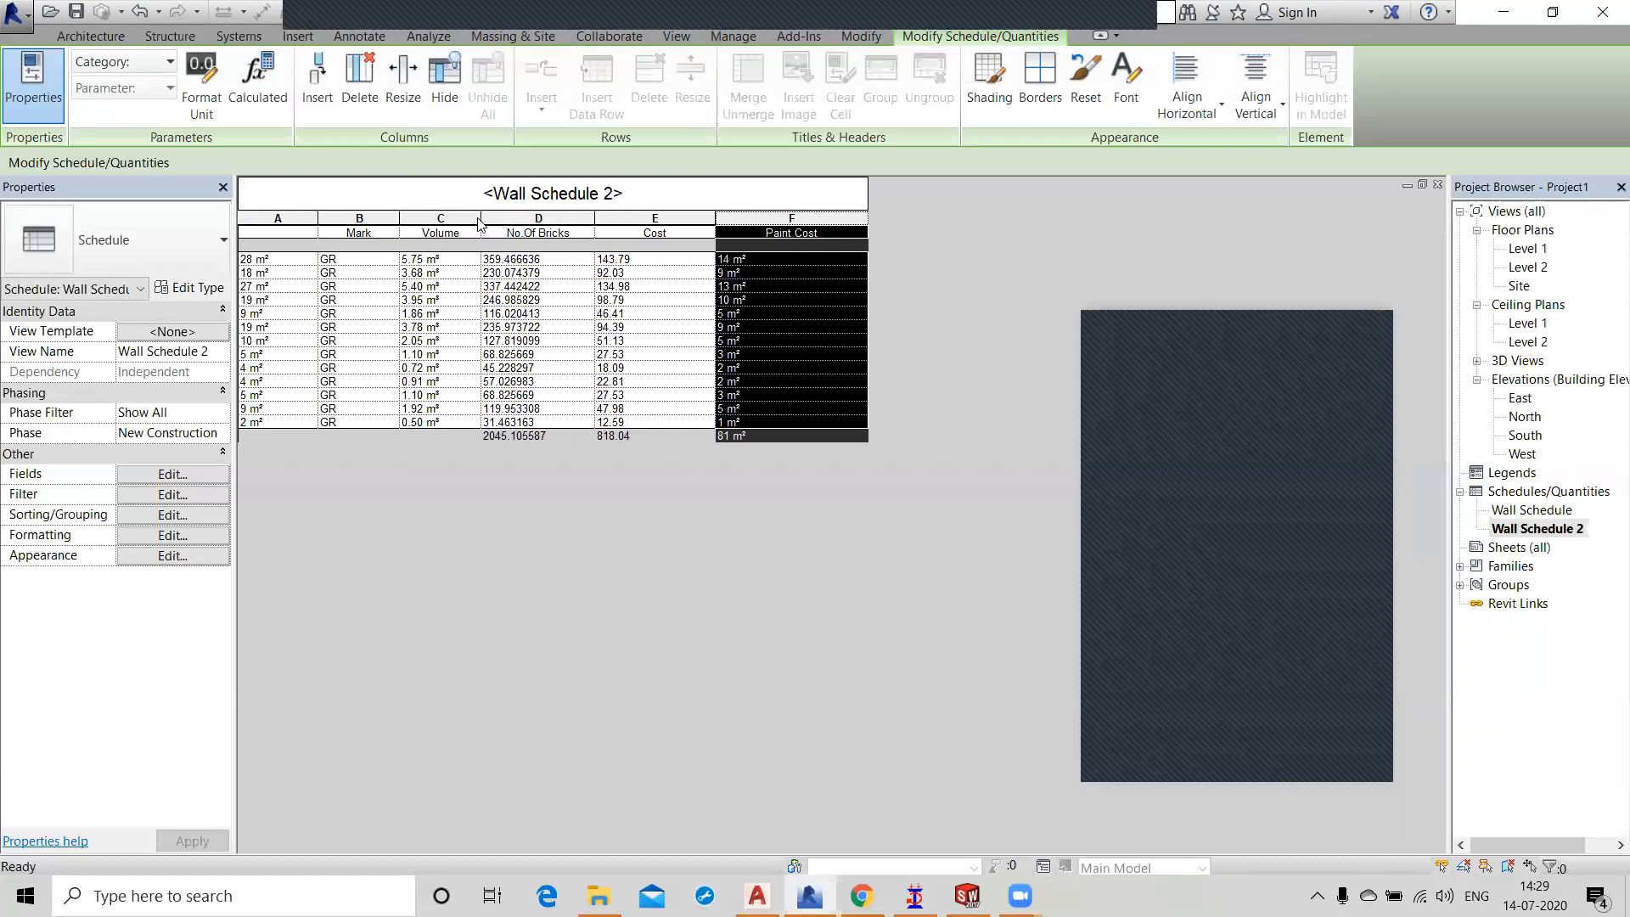
pyautogui.moveTo(480, 218); pyautogui.dragTo(502, 218)
pyautogui.moveTo(401, 218); pyautogui.dragTo(411, 218)
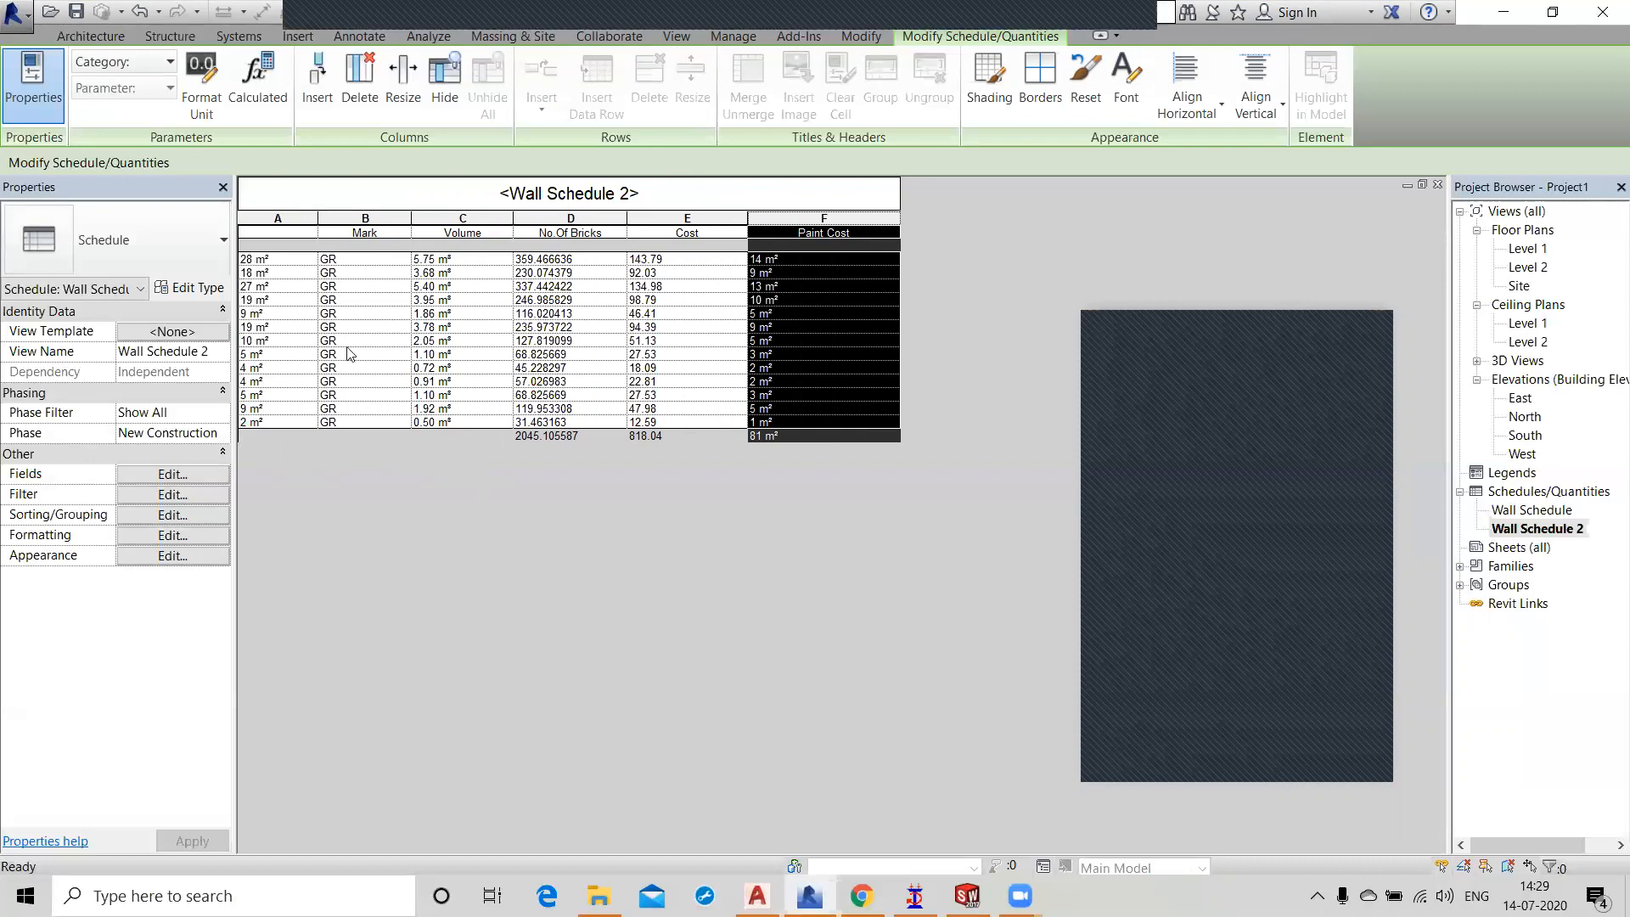
# Look through the fields available for inserting a new schedule column, and return to the schedule table.
pyautogui.click(317, 81)
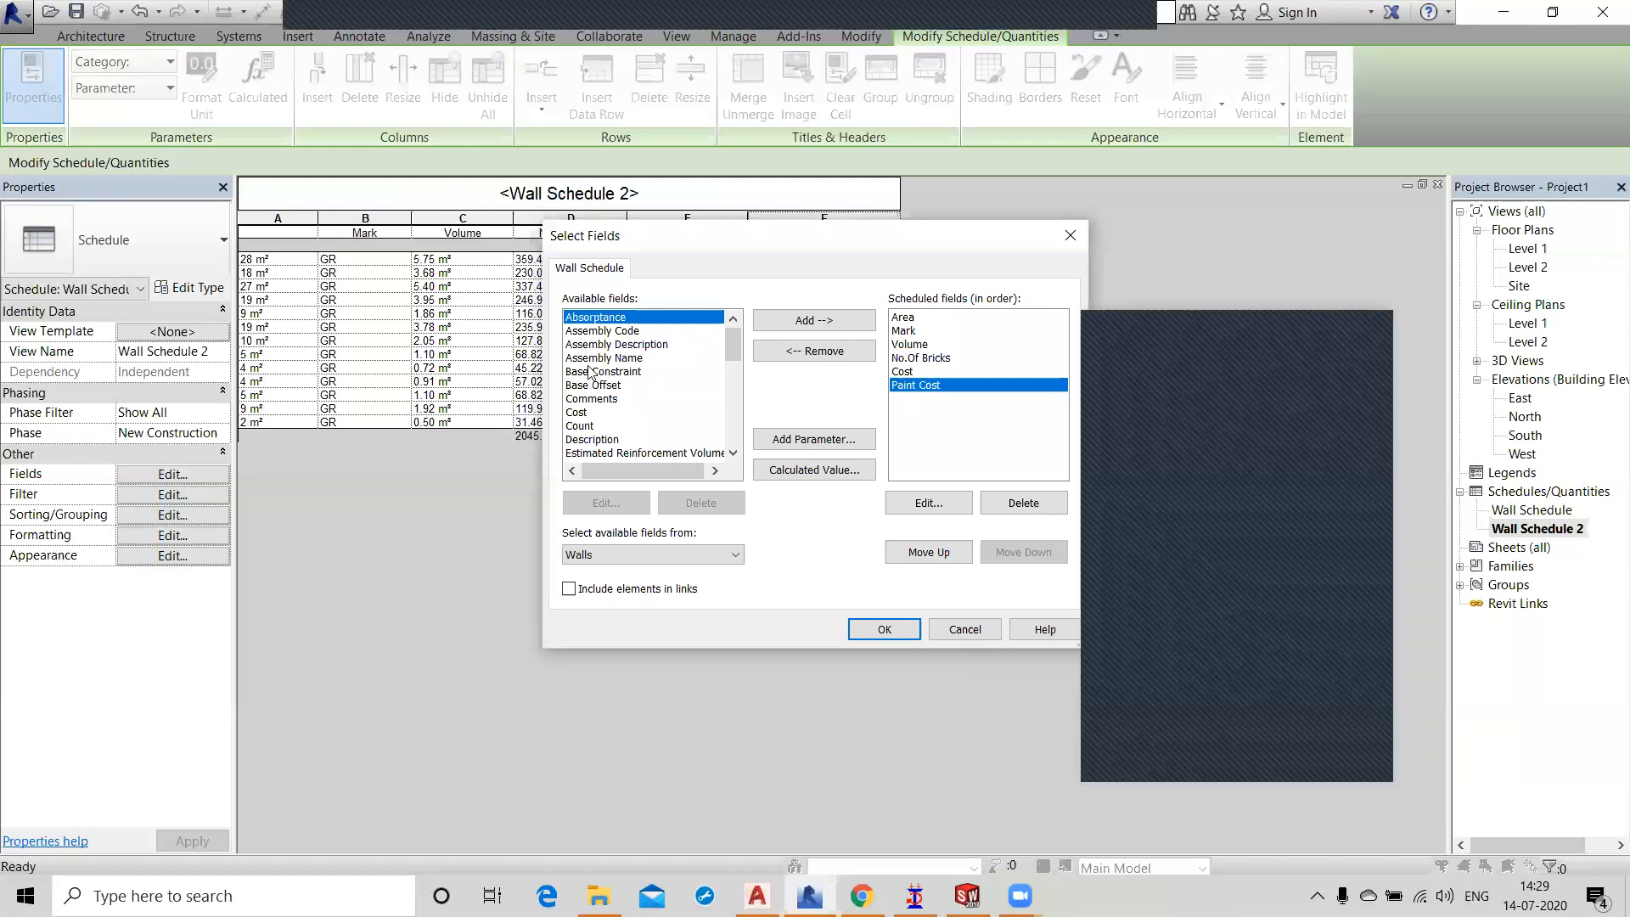
pyautogui.click(1069, 235)
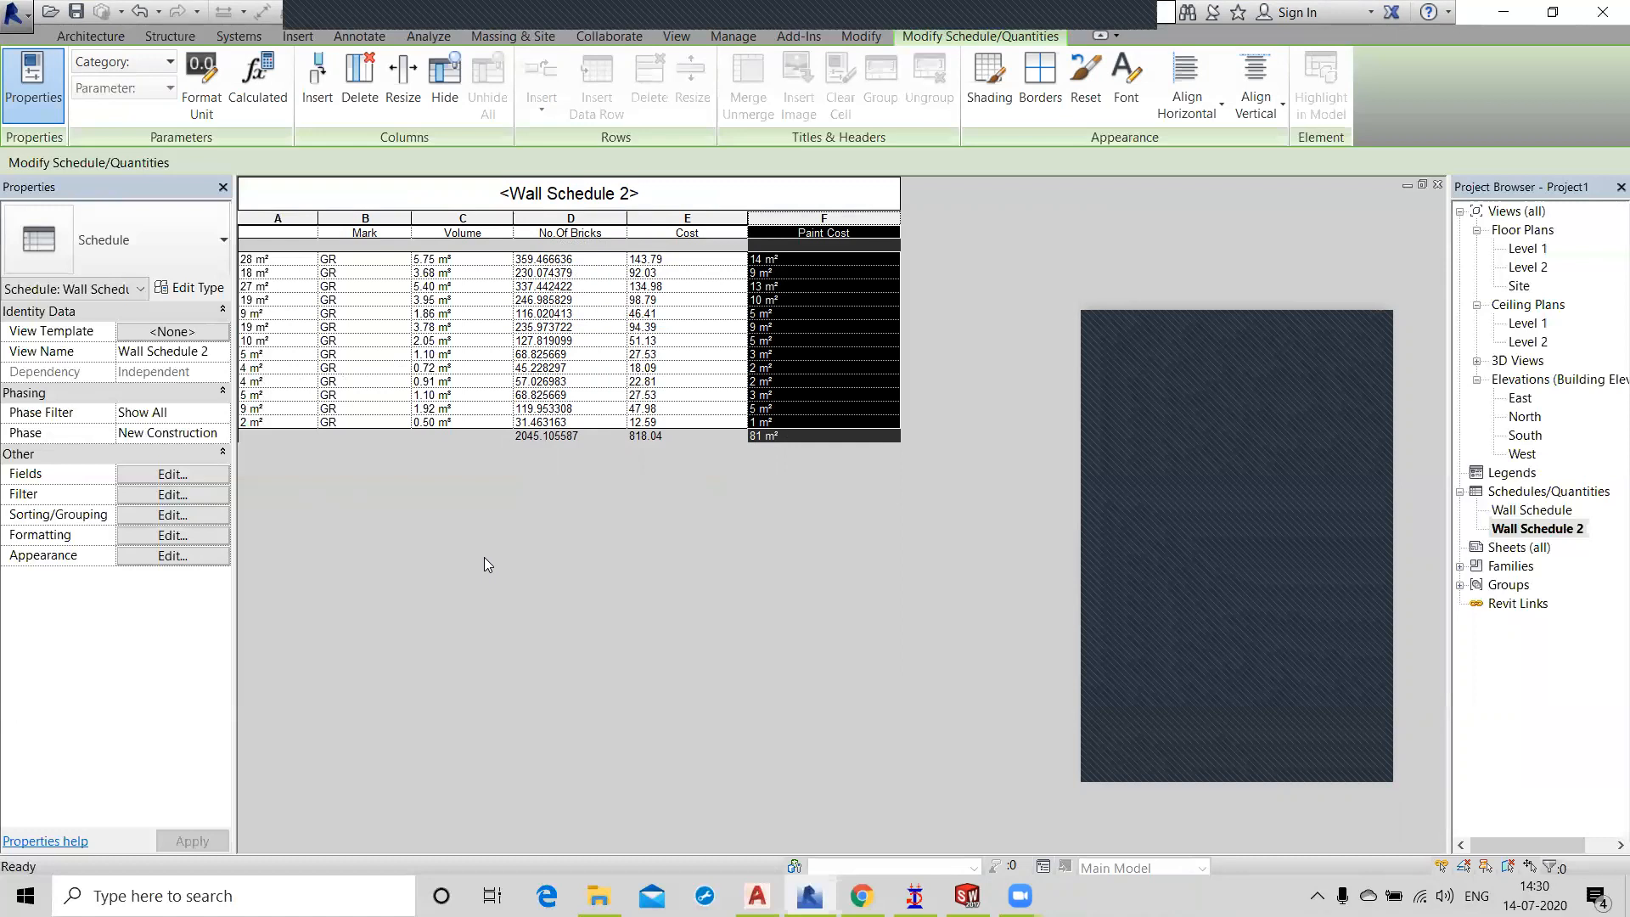
pyautogui.click(697, 343)
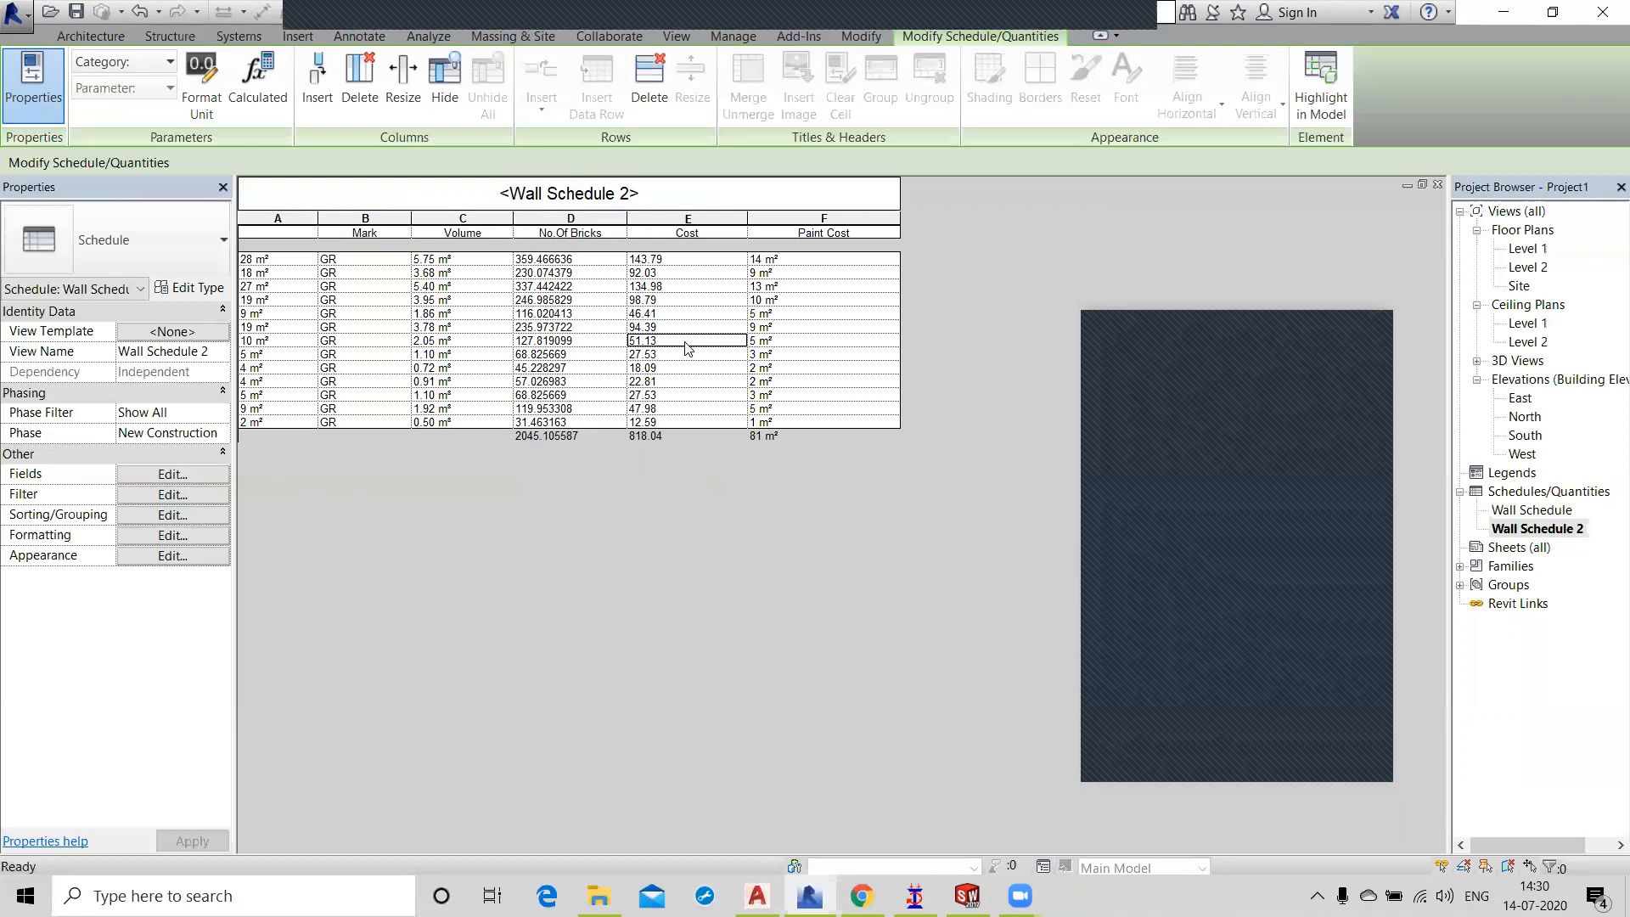
# Try to copy Wall Schedule 2 to the clipboard from the project's list of schedules.
pyautogui.click(789, 358)
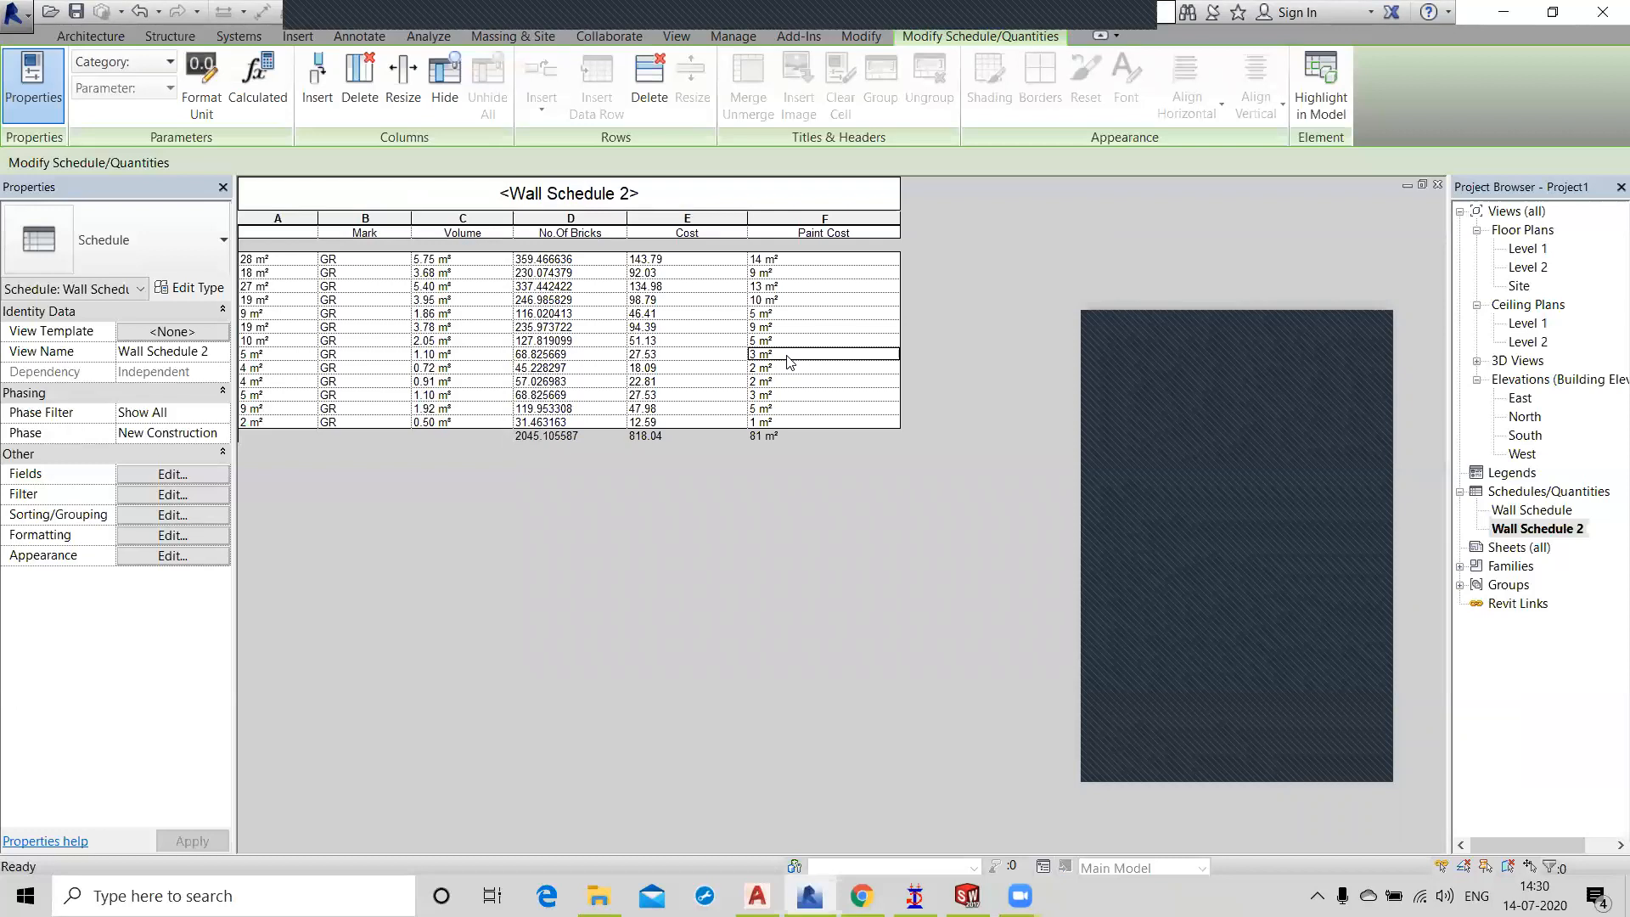
pyautogui.click(817, 398)
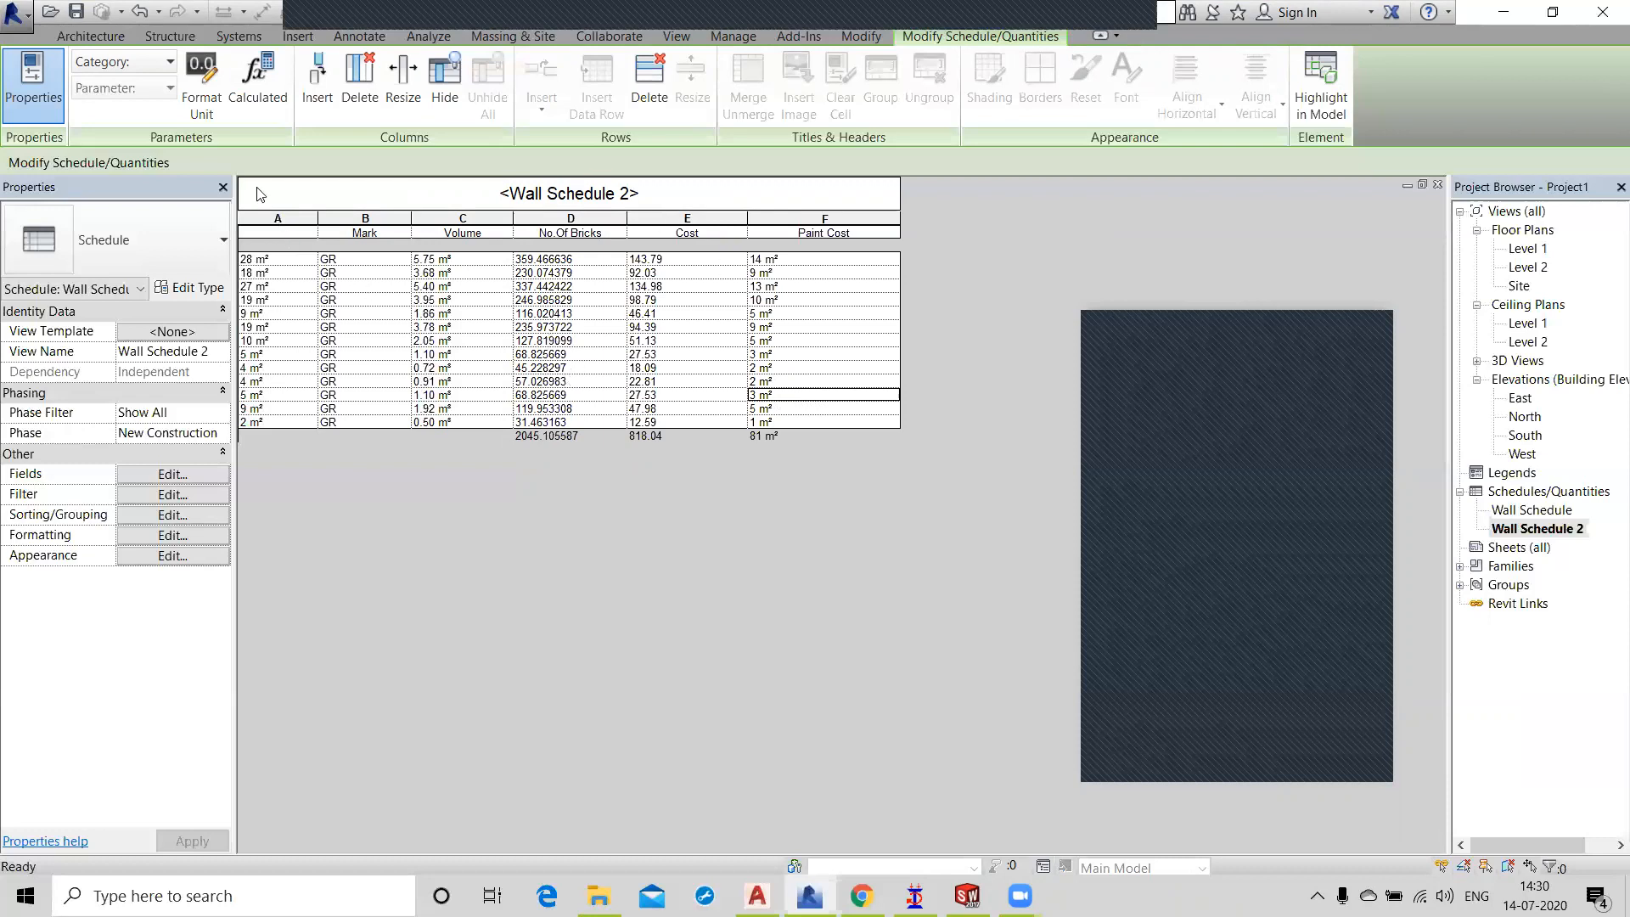
pyautogui.click(1517, 531)
pyautogui.rightClick(1516, 530)
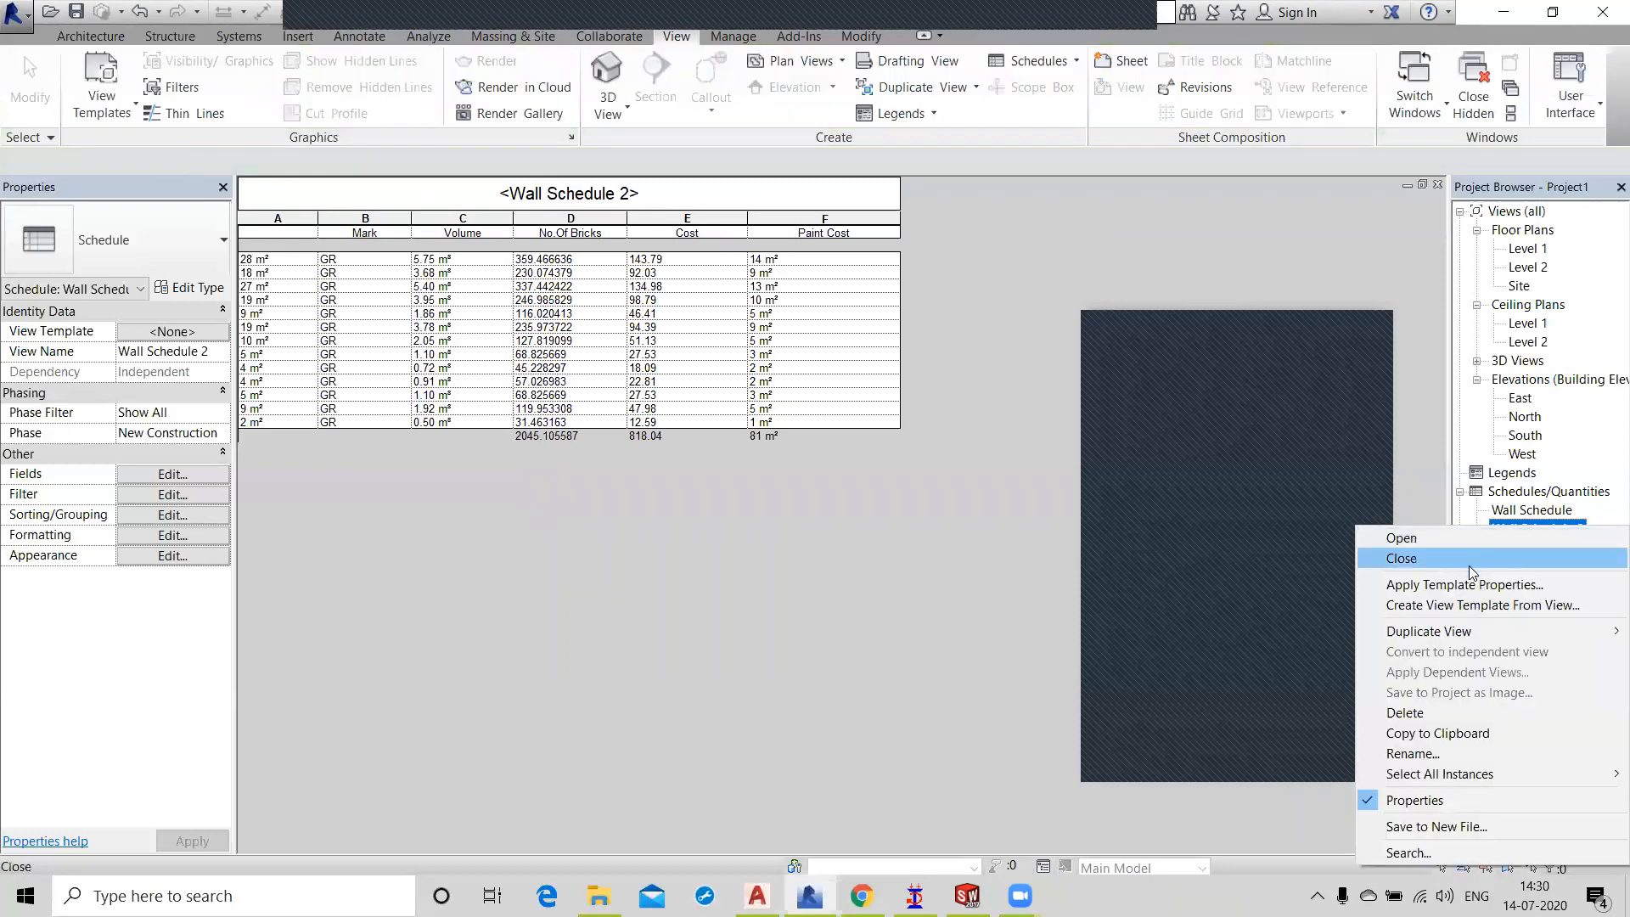
pyautogui.click(1446, 735)
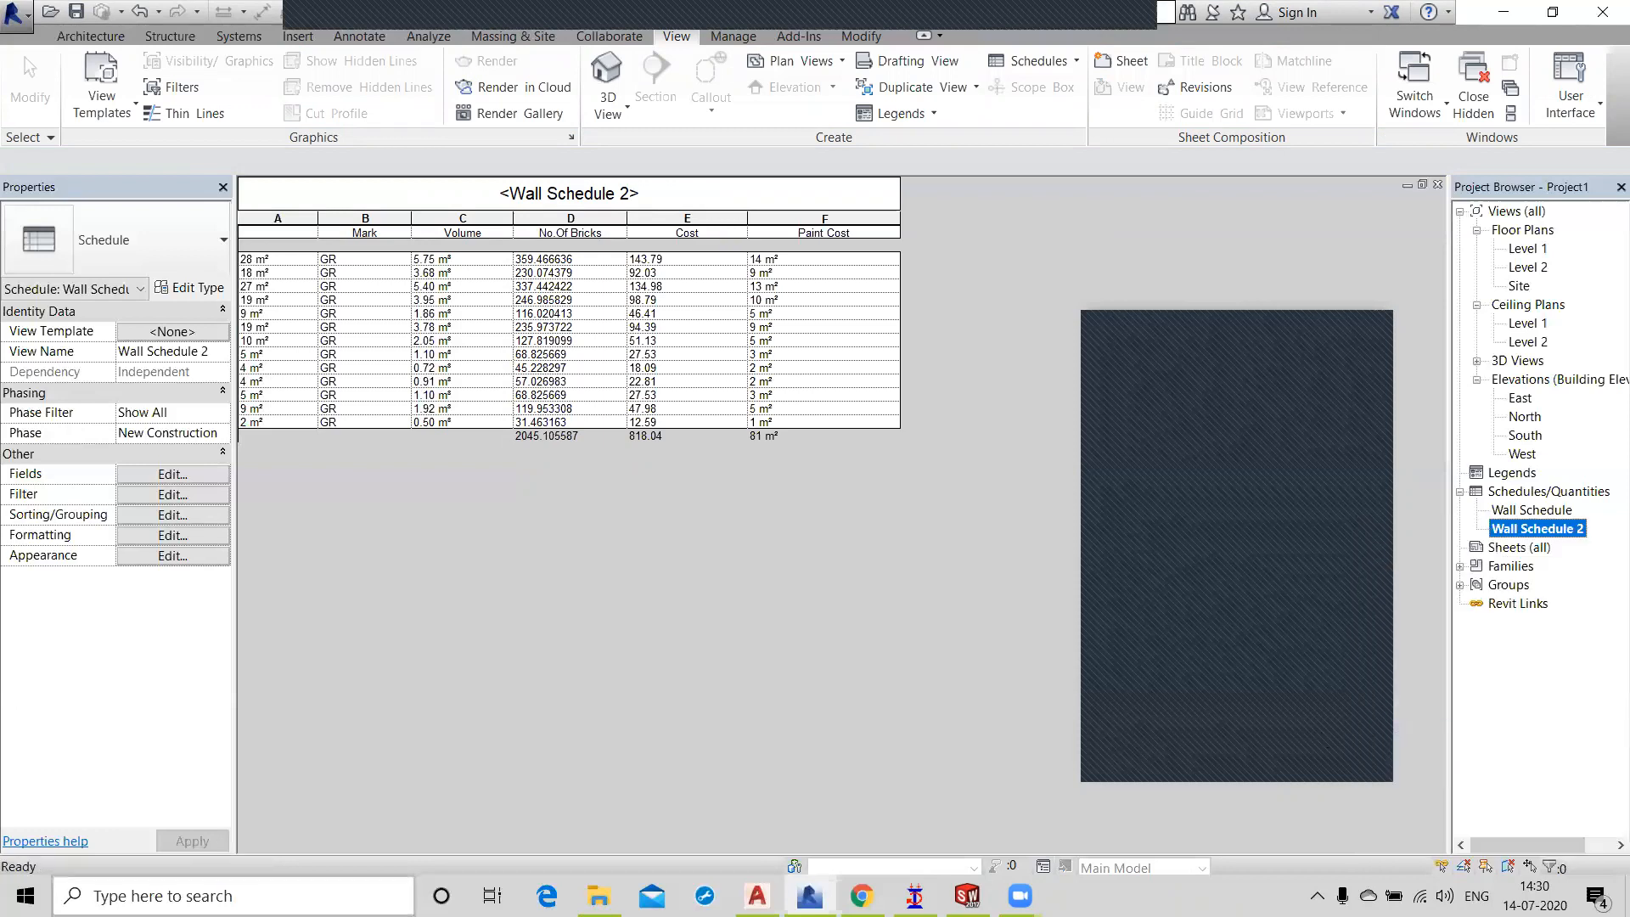
# Switch to Excel and create a blank workbook.
pyautogui.press('super+s')
pyautogui.write('ex')
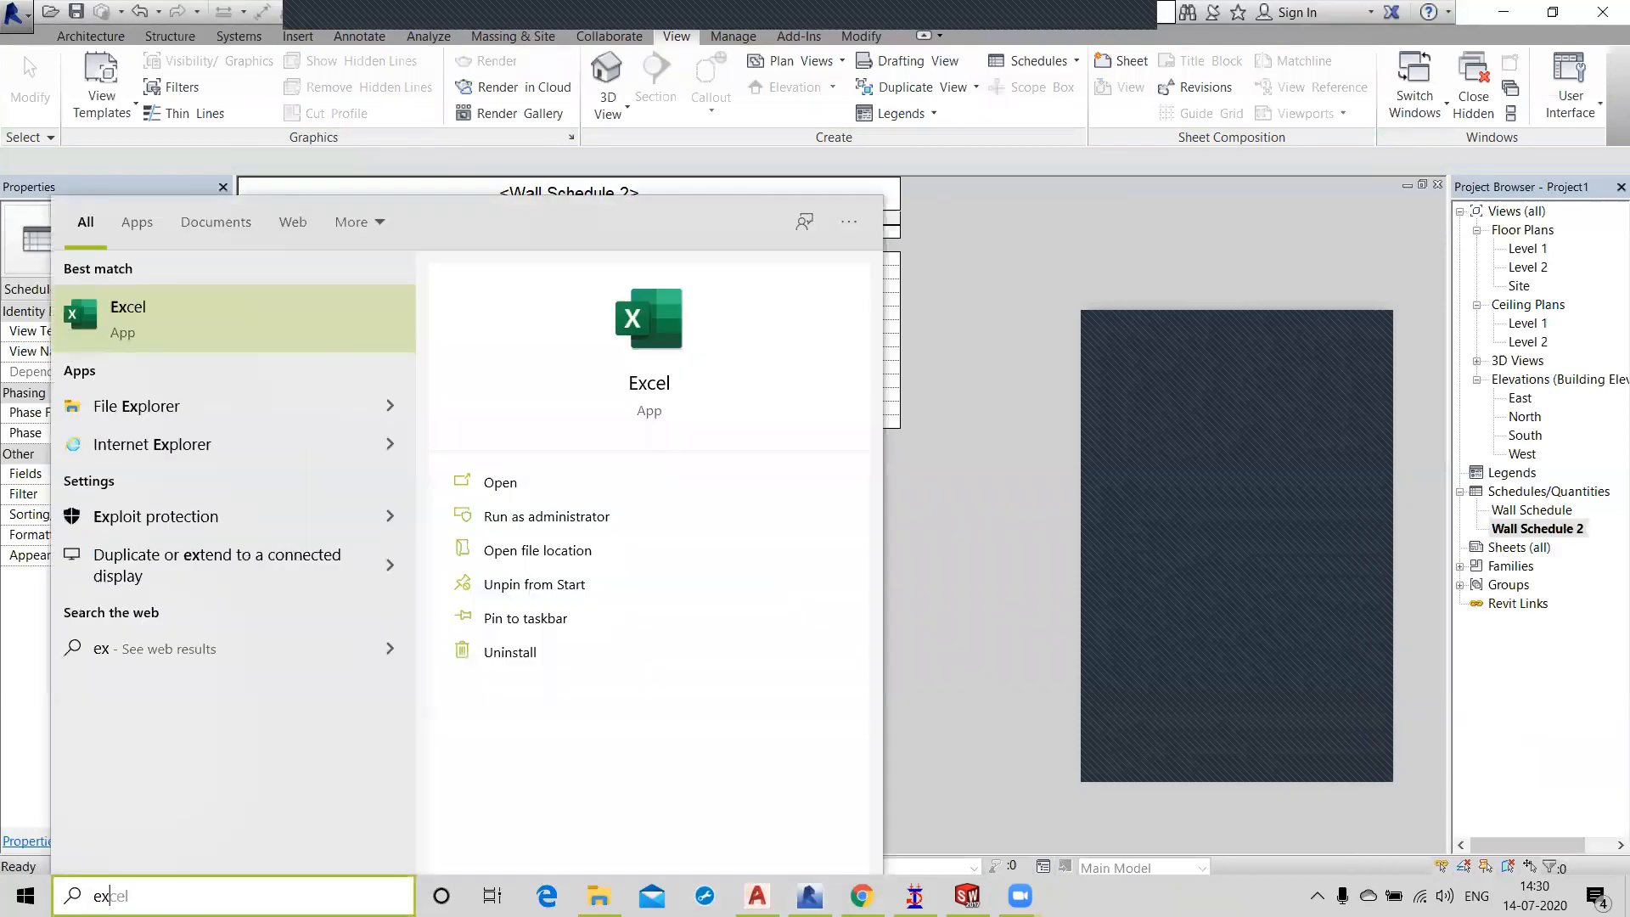
pyautogui.write('c')
pyautogui.press('Return')
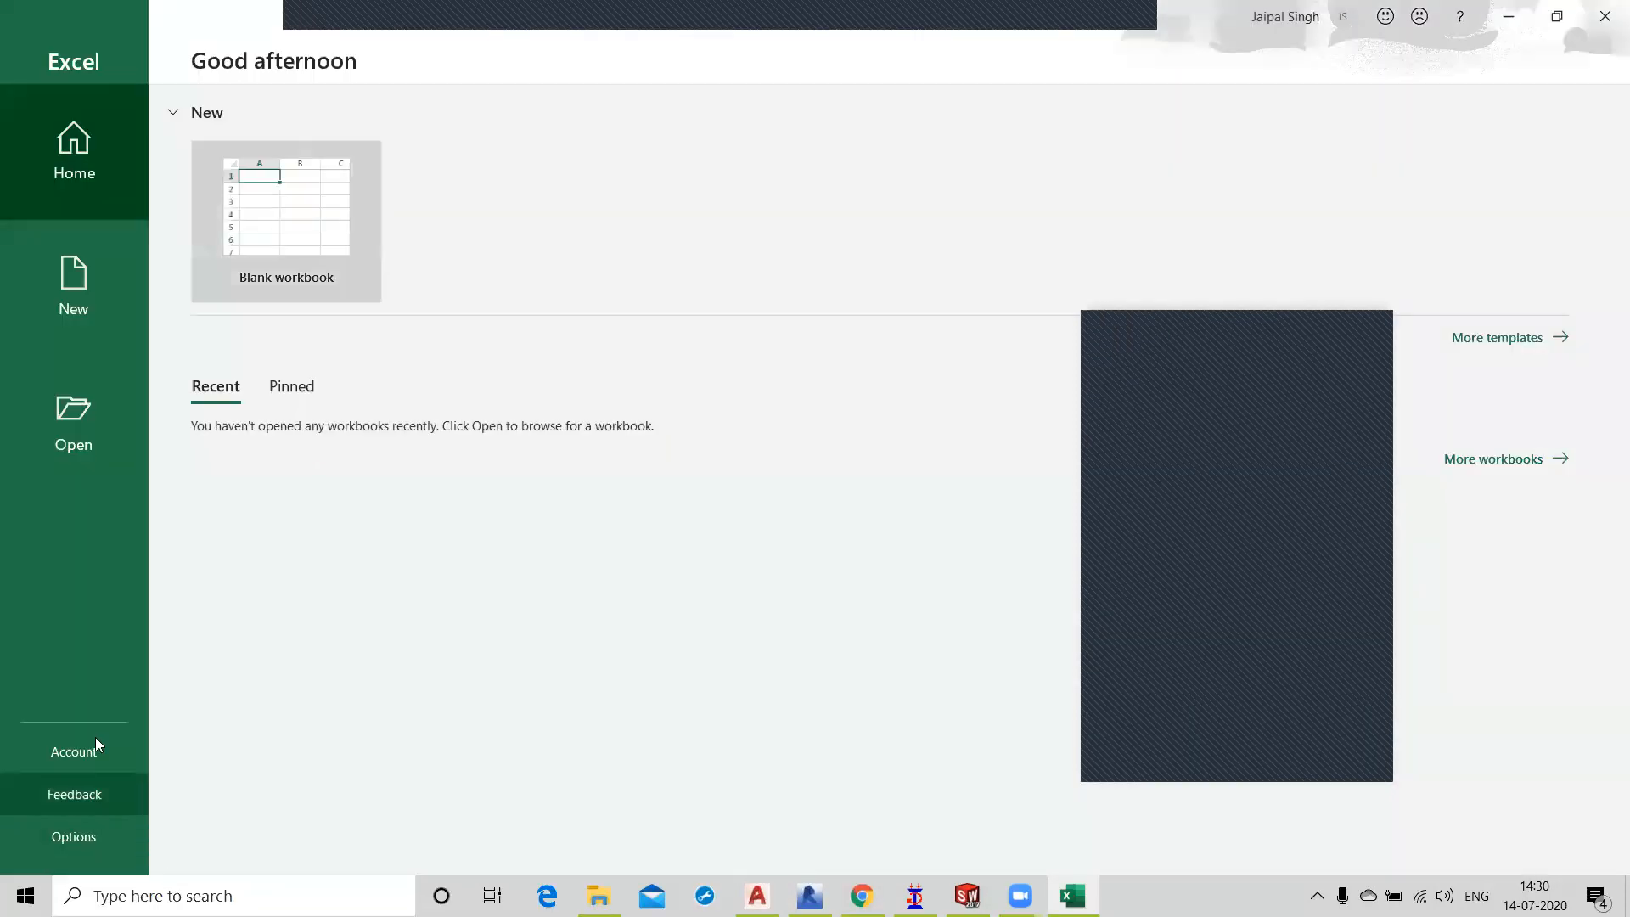
pyautogui.click(262, 226)
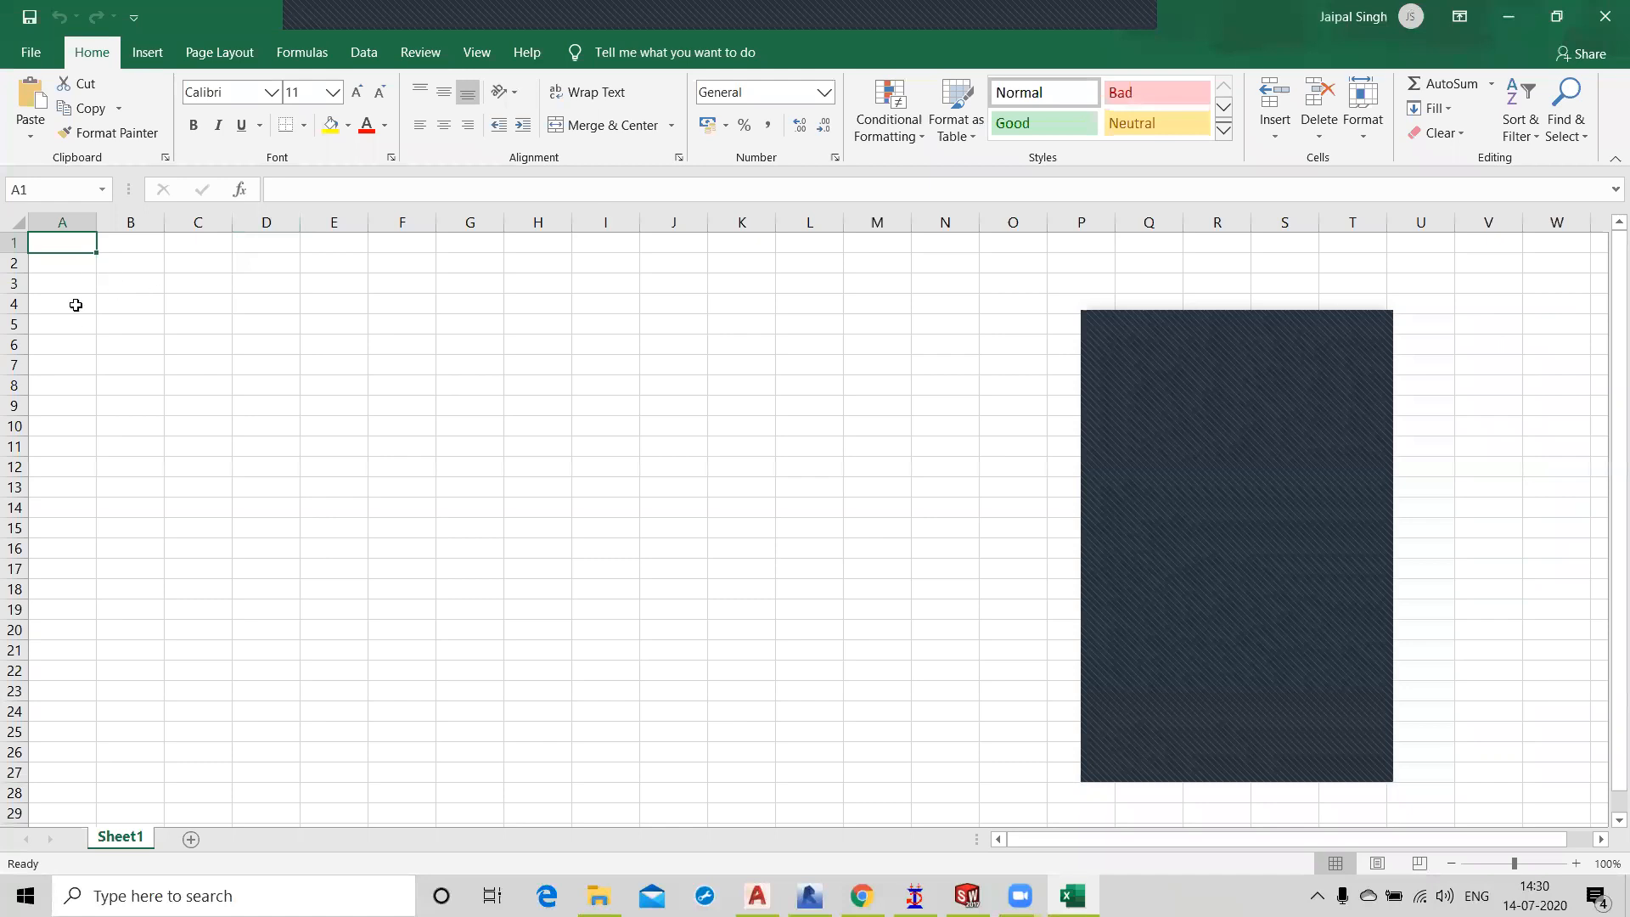
# Paste the clipboard contents, including the meeting password, starting at cell A2, and widen column A.
pyautogui.click(62, 272)
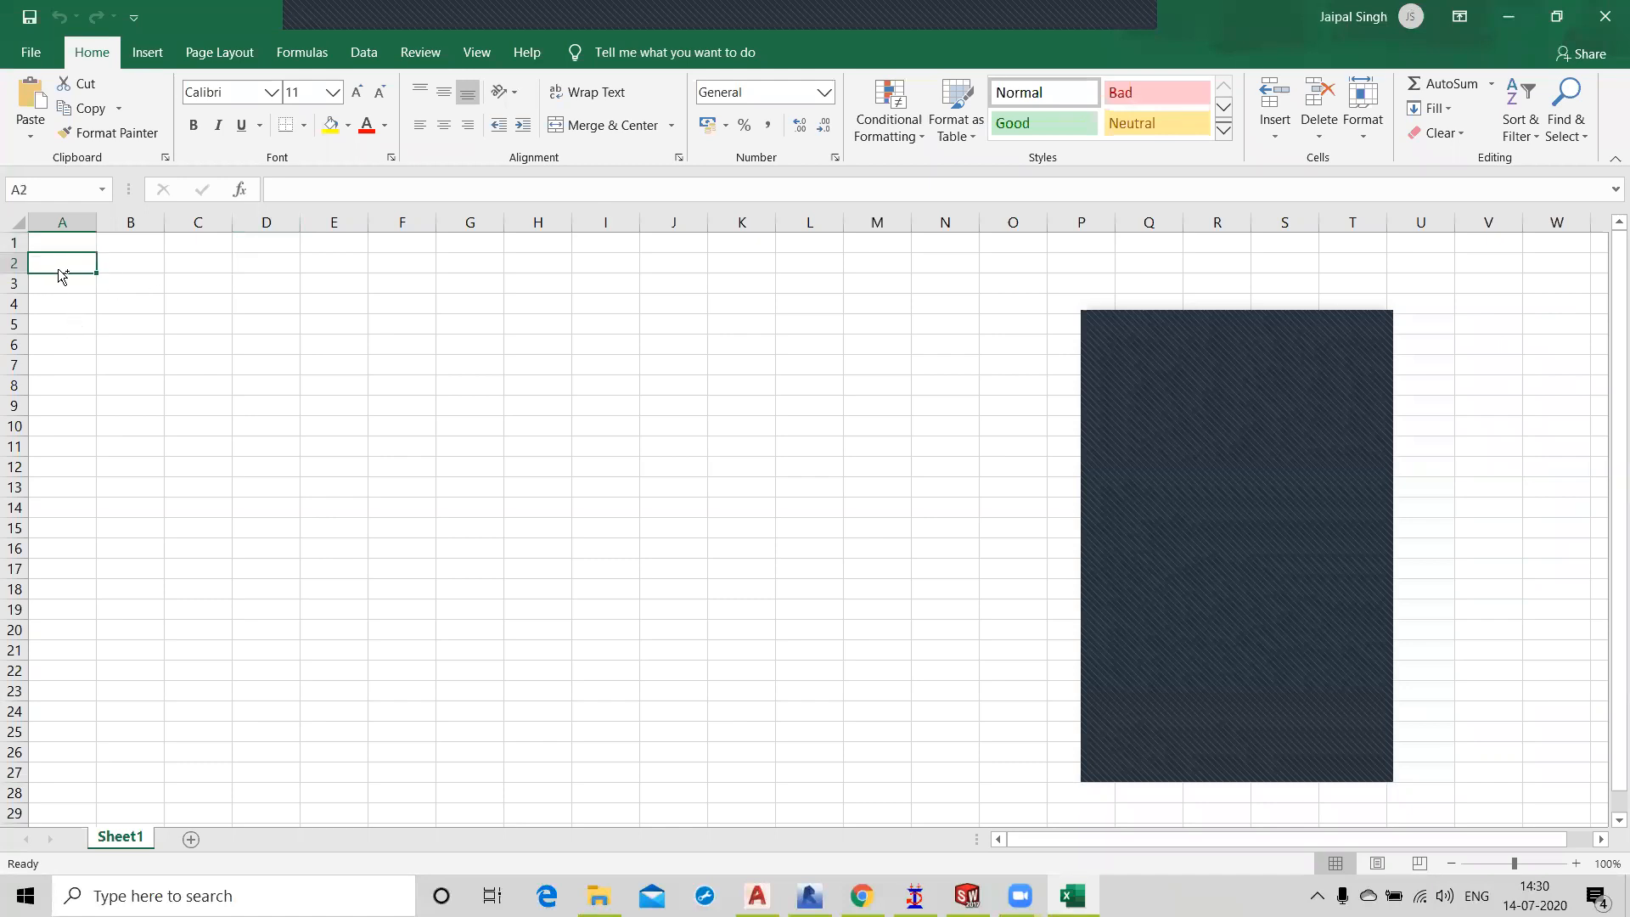
pyautogui.hotkey('ctrl', 'v')
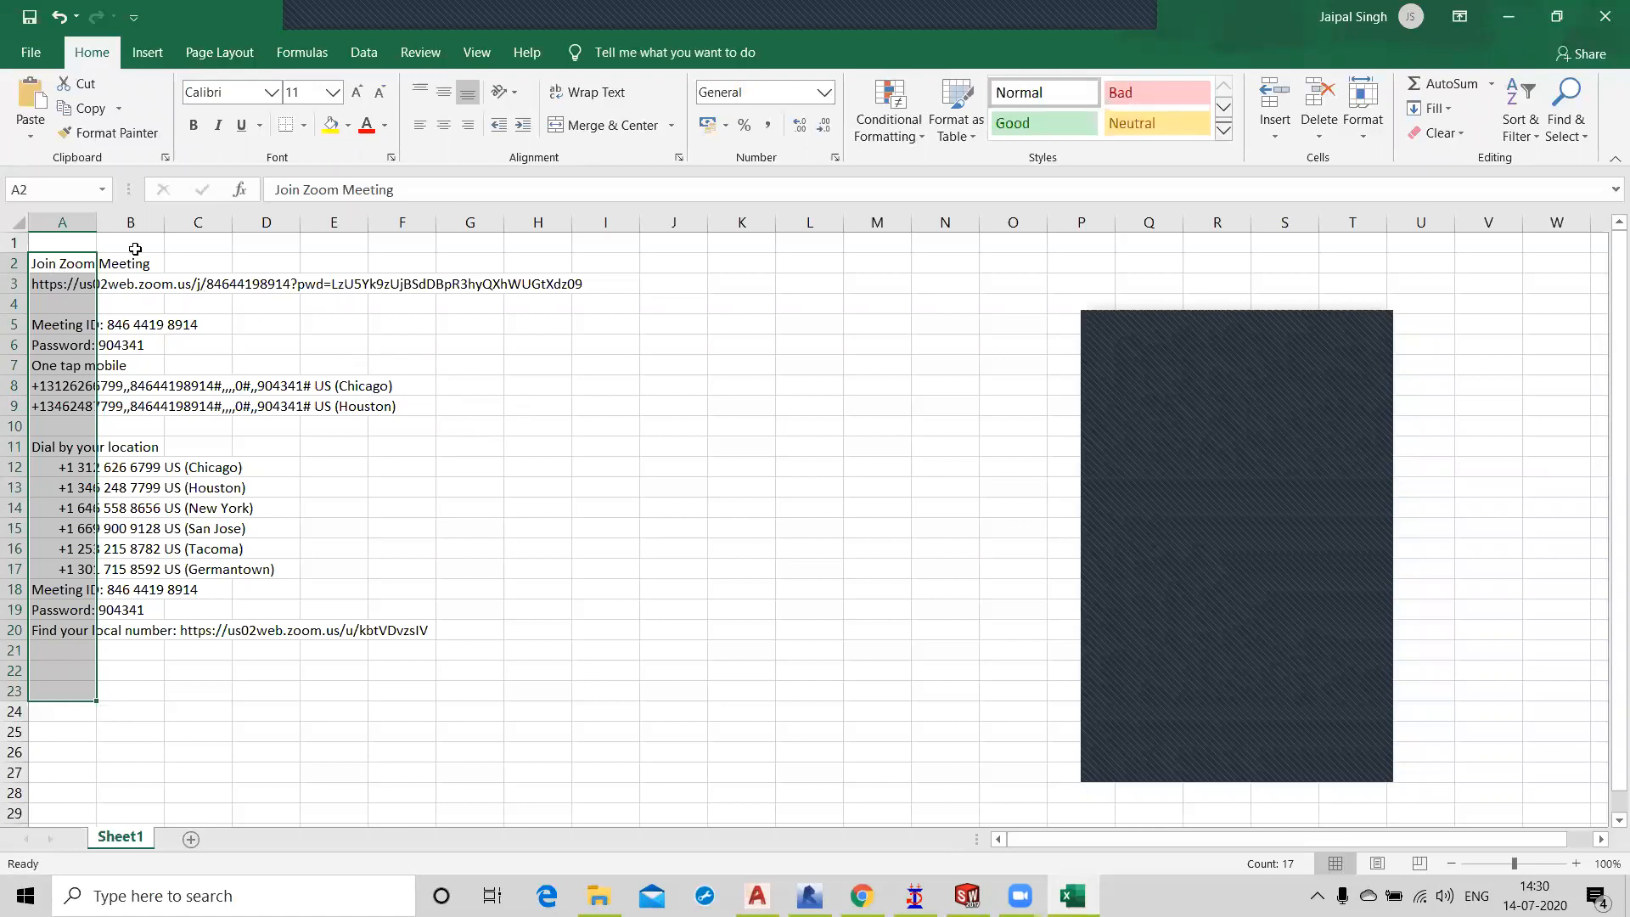
pyautogui.moveTo(96, 222); pyautogui.dragTo(179, 221)
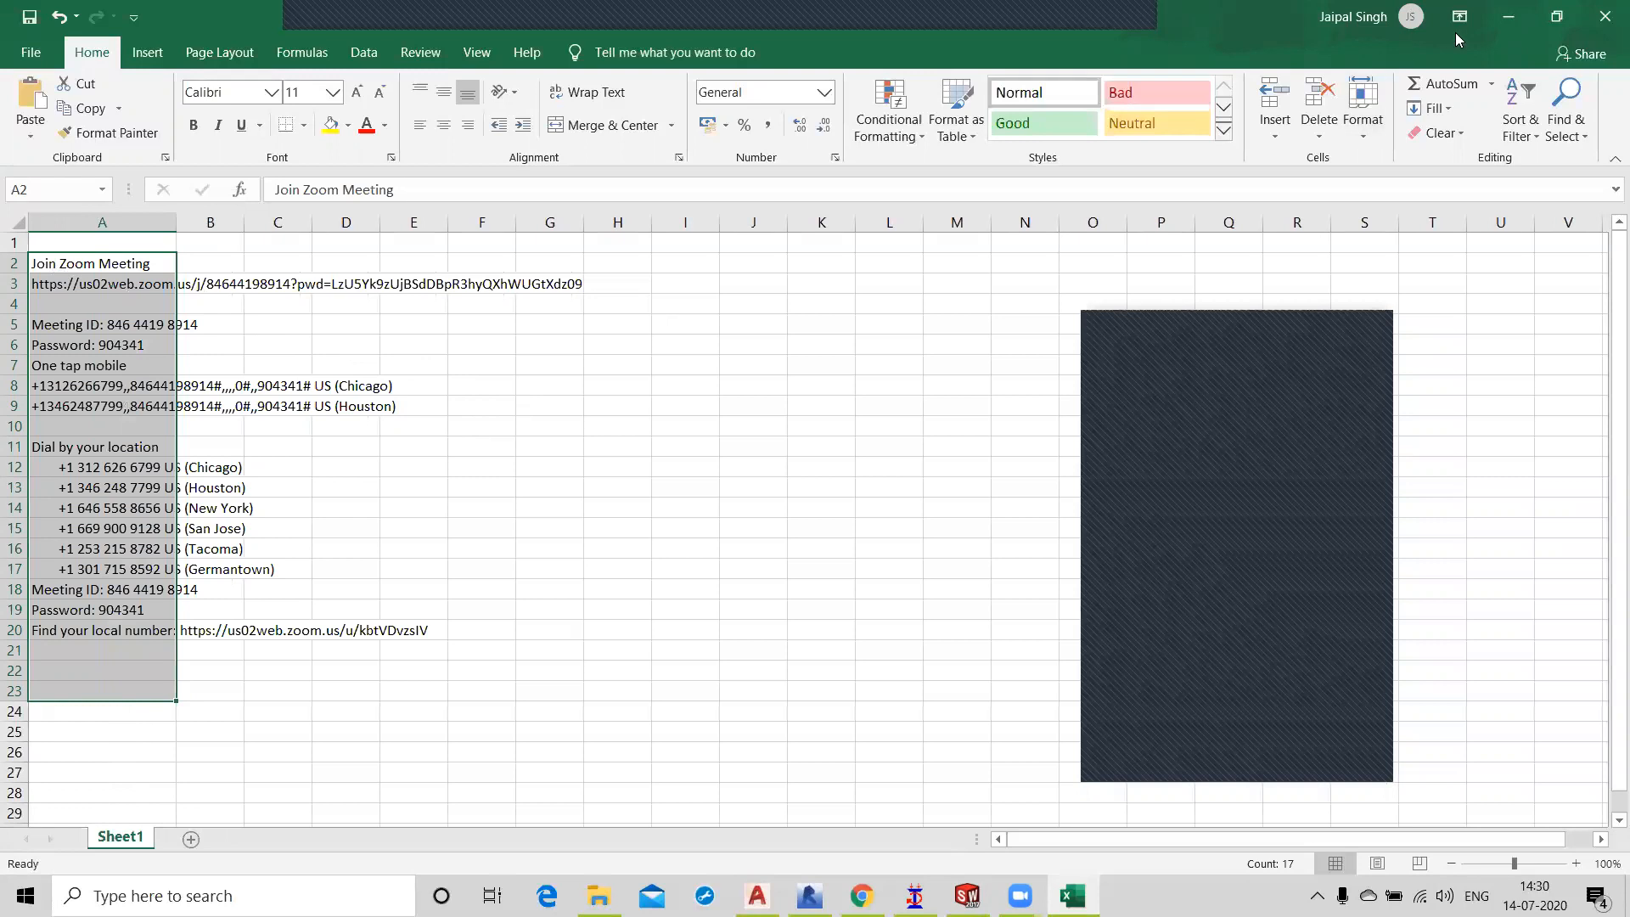
# Switch back to Revit and select all wall rows of Wall Schedule 2, from the area column through Paint Cost.
pyautogui.hotkey('alt', 'Tab')
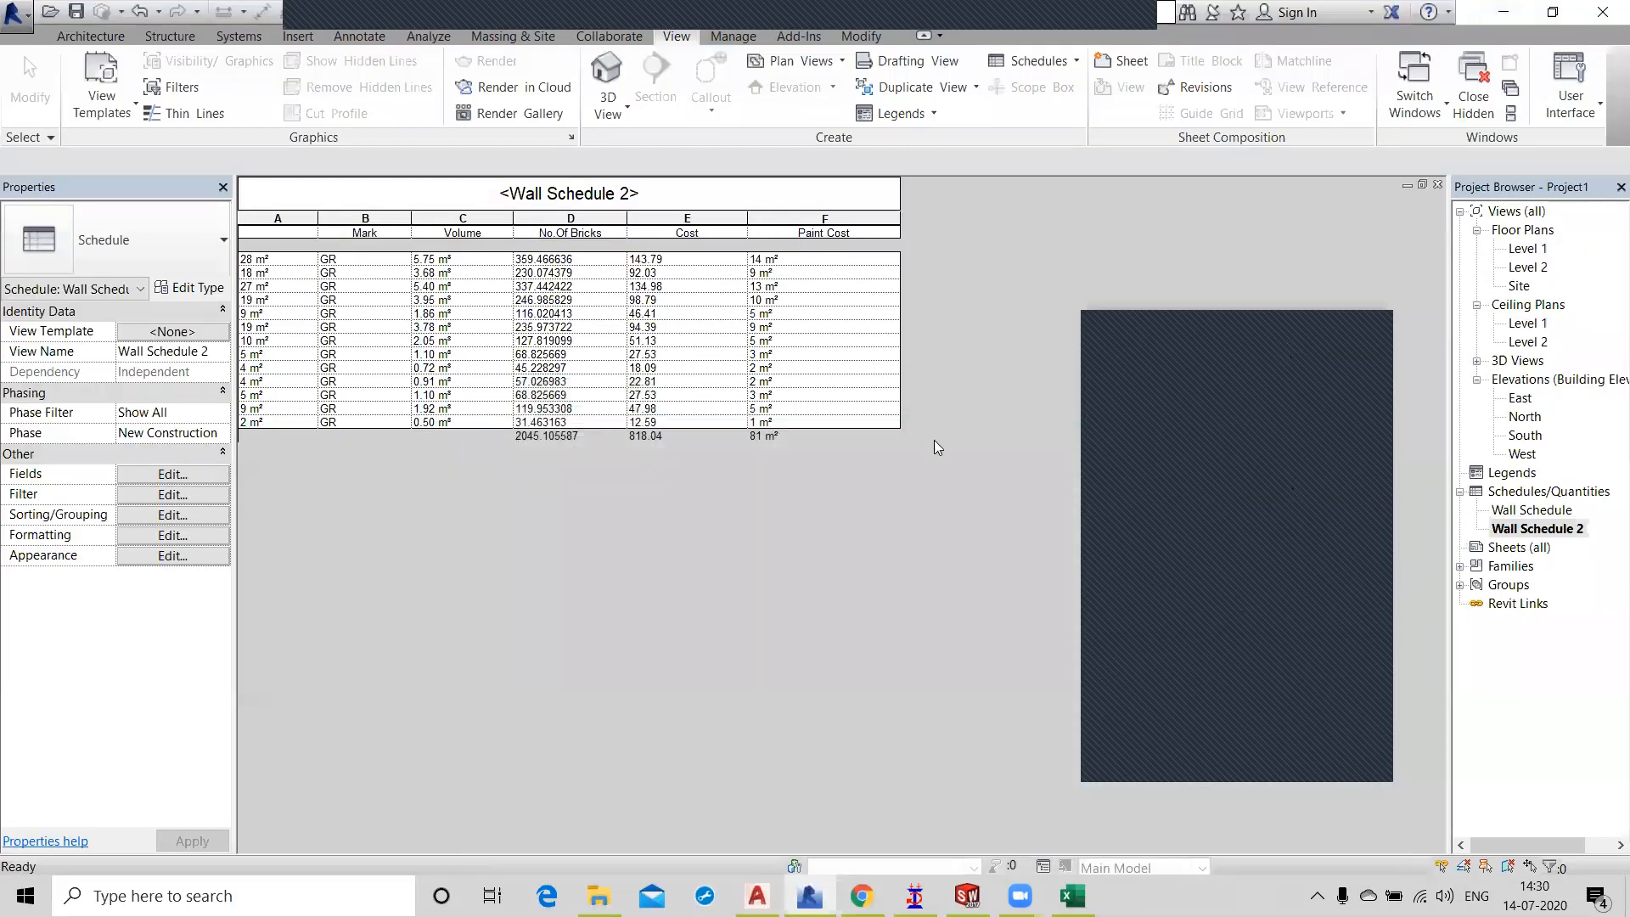
pyautogui.click(256, 197)
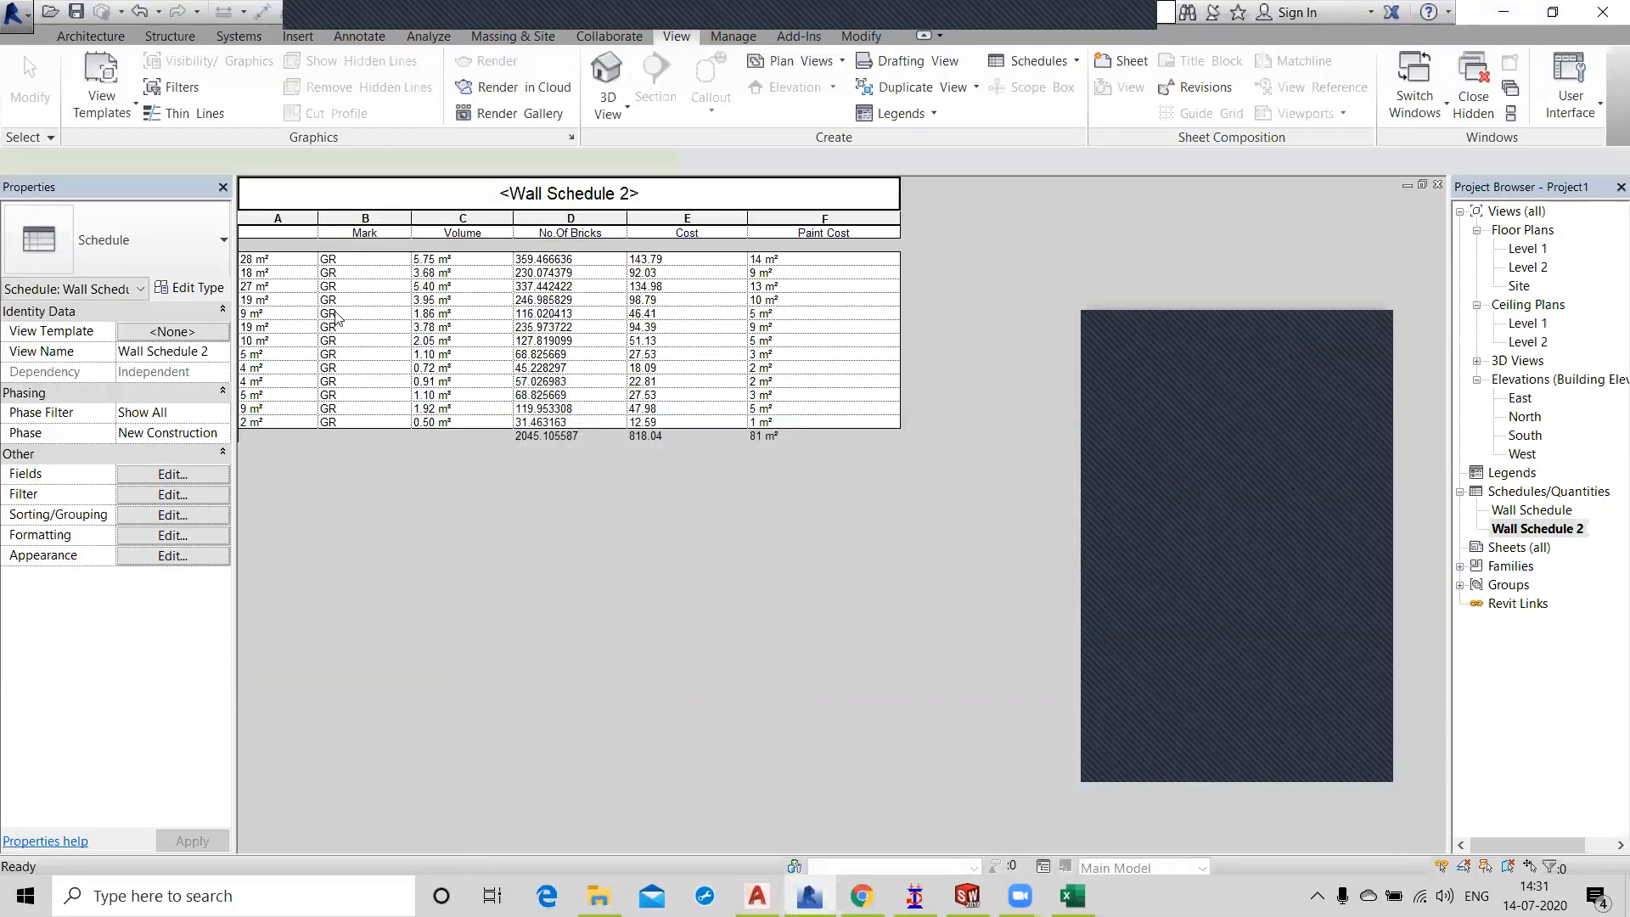
pyautogui.click(267, 261)
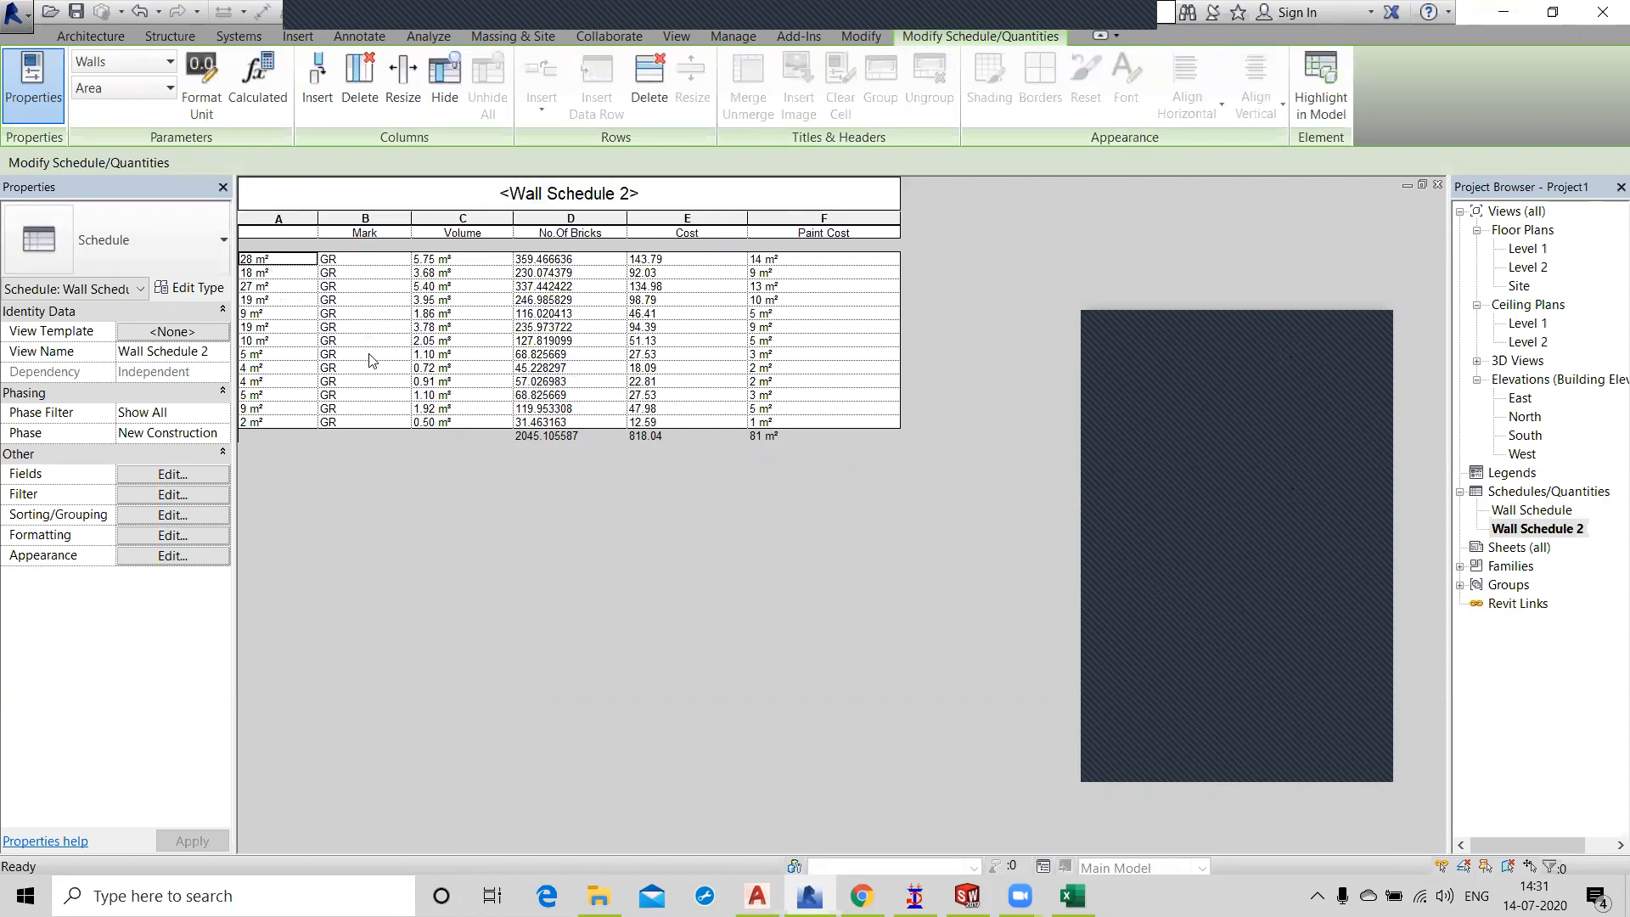
pyautogui.click(270, 286)
pyautogui.moveTo(270, 260); pyautogui.dragTo(832, 435)
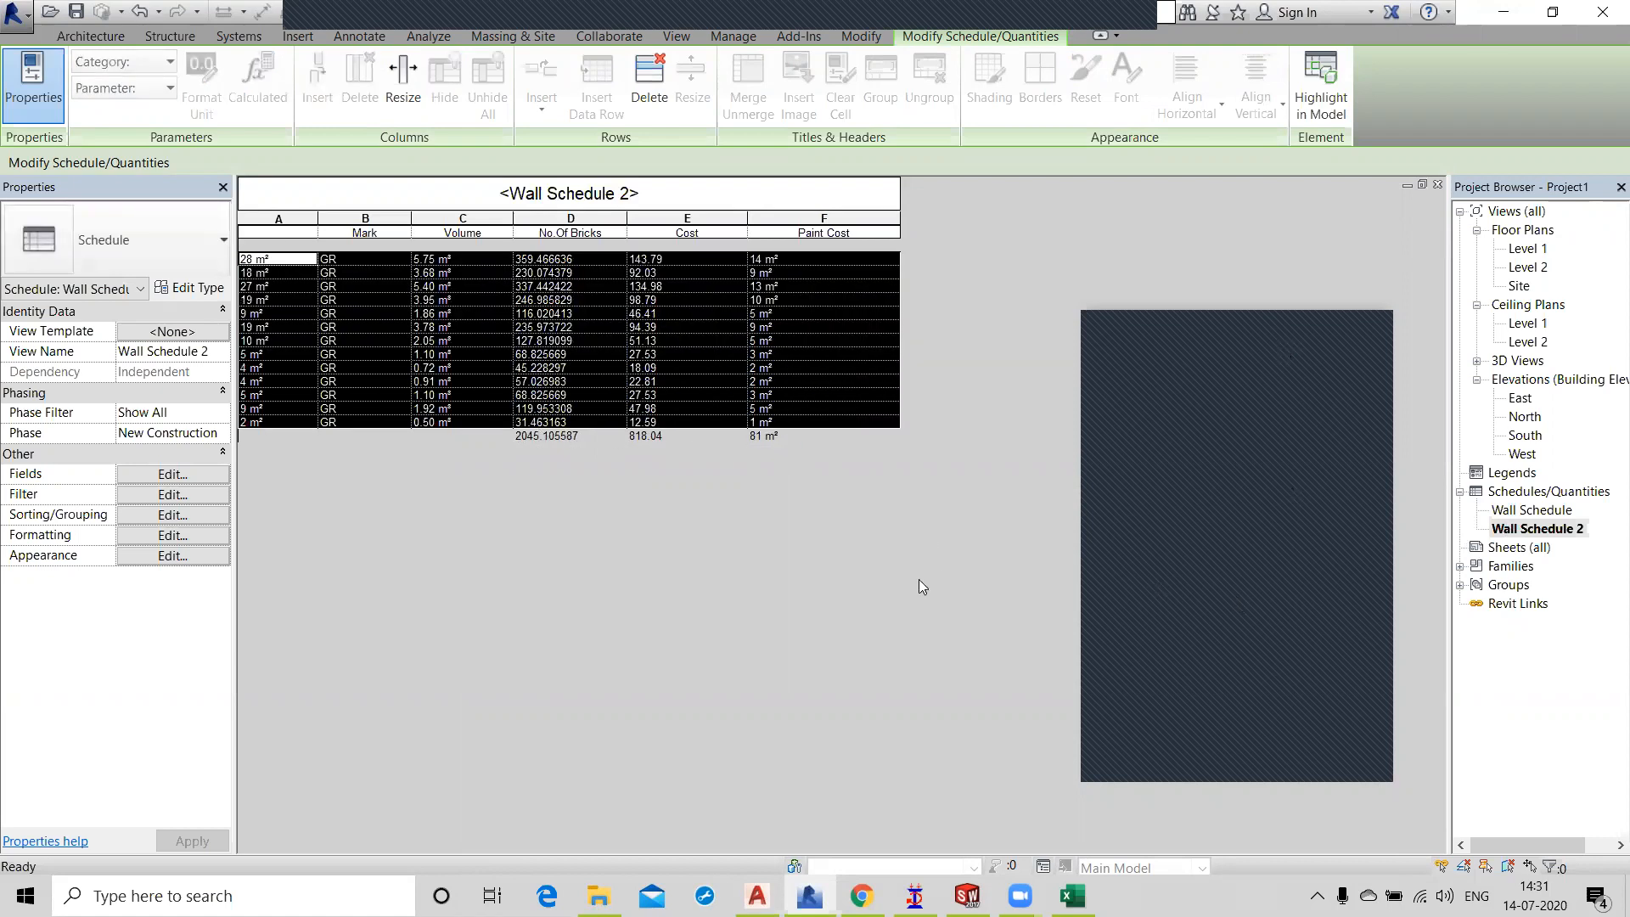
# Paste the clipboard contents, including the meeting password, at cell I13 of the Excel sheet, and return to Revit.
pyautogui.click(1072, 896)
pyautogui.click(719, 495)
pyautogui.hotkey('ctrl', 'v')
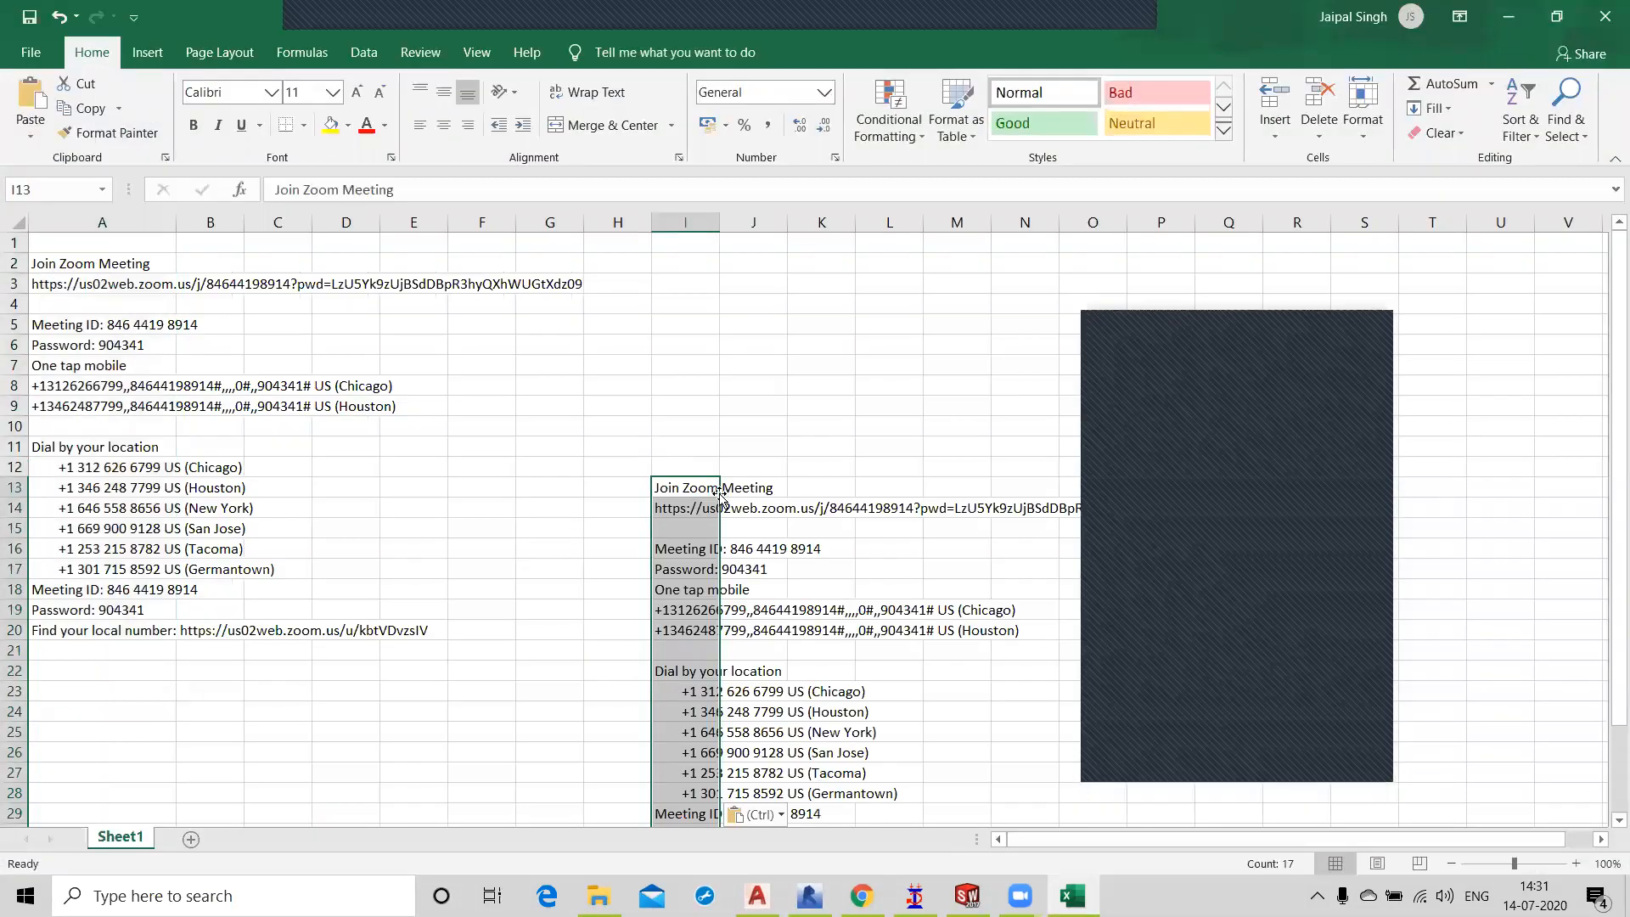
pyautogui.press('Escape')
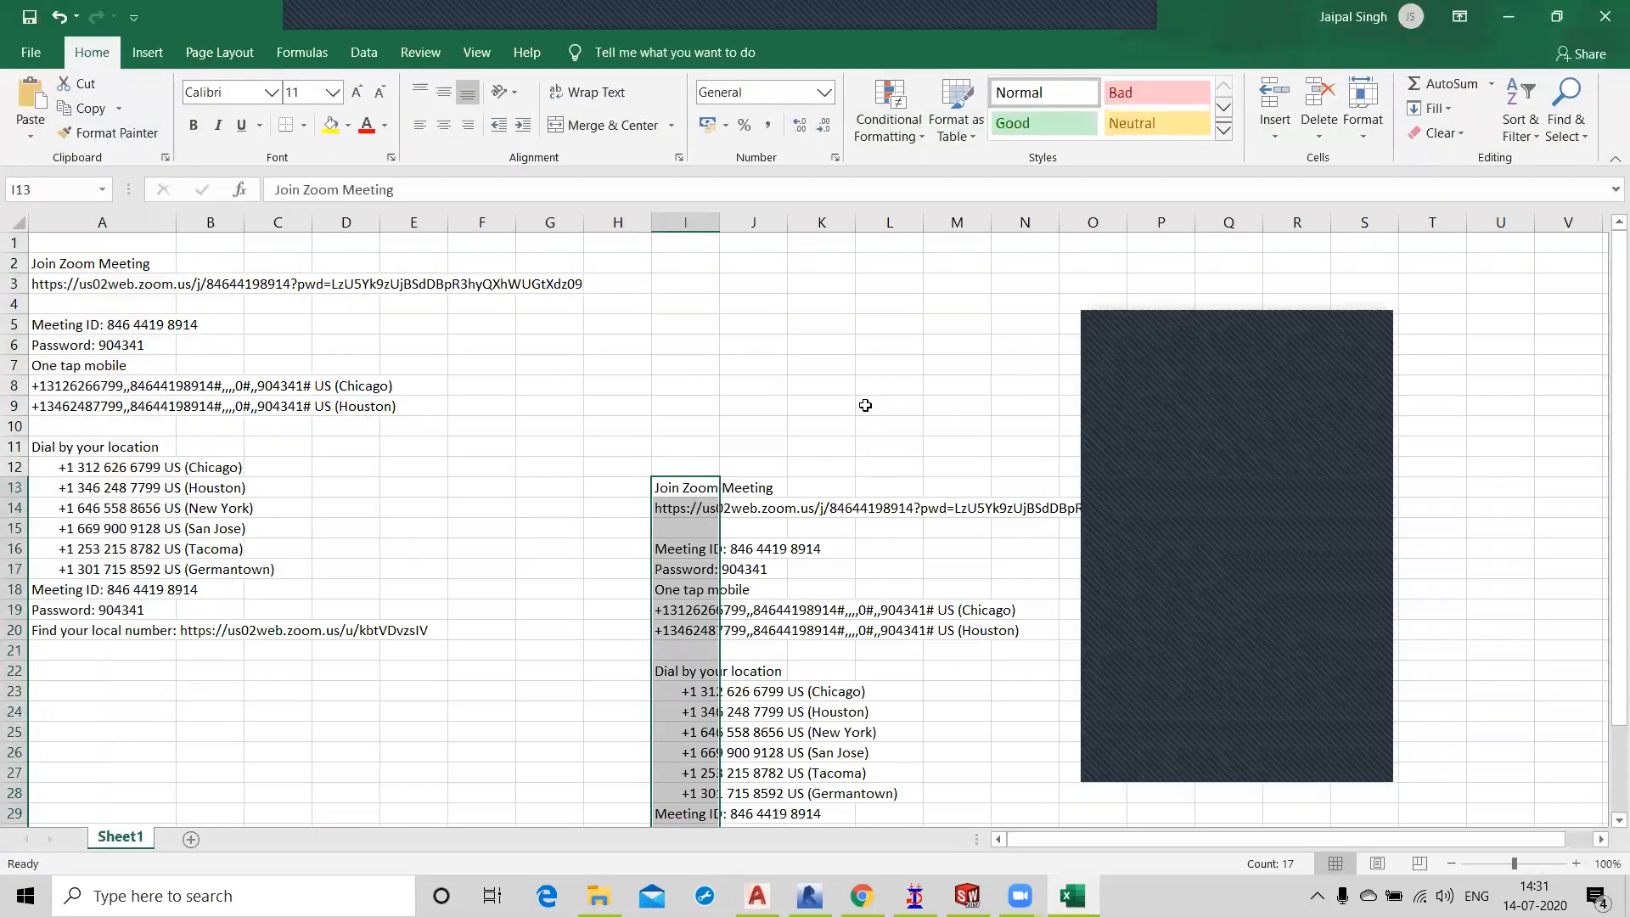
pyautogui.click(1508, 21)
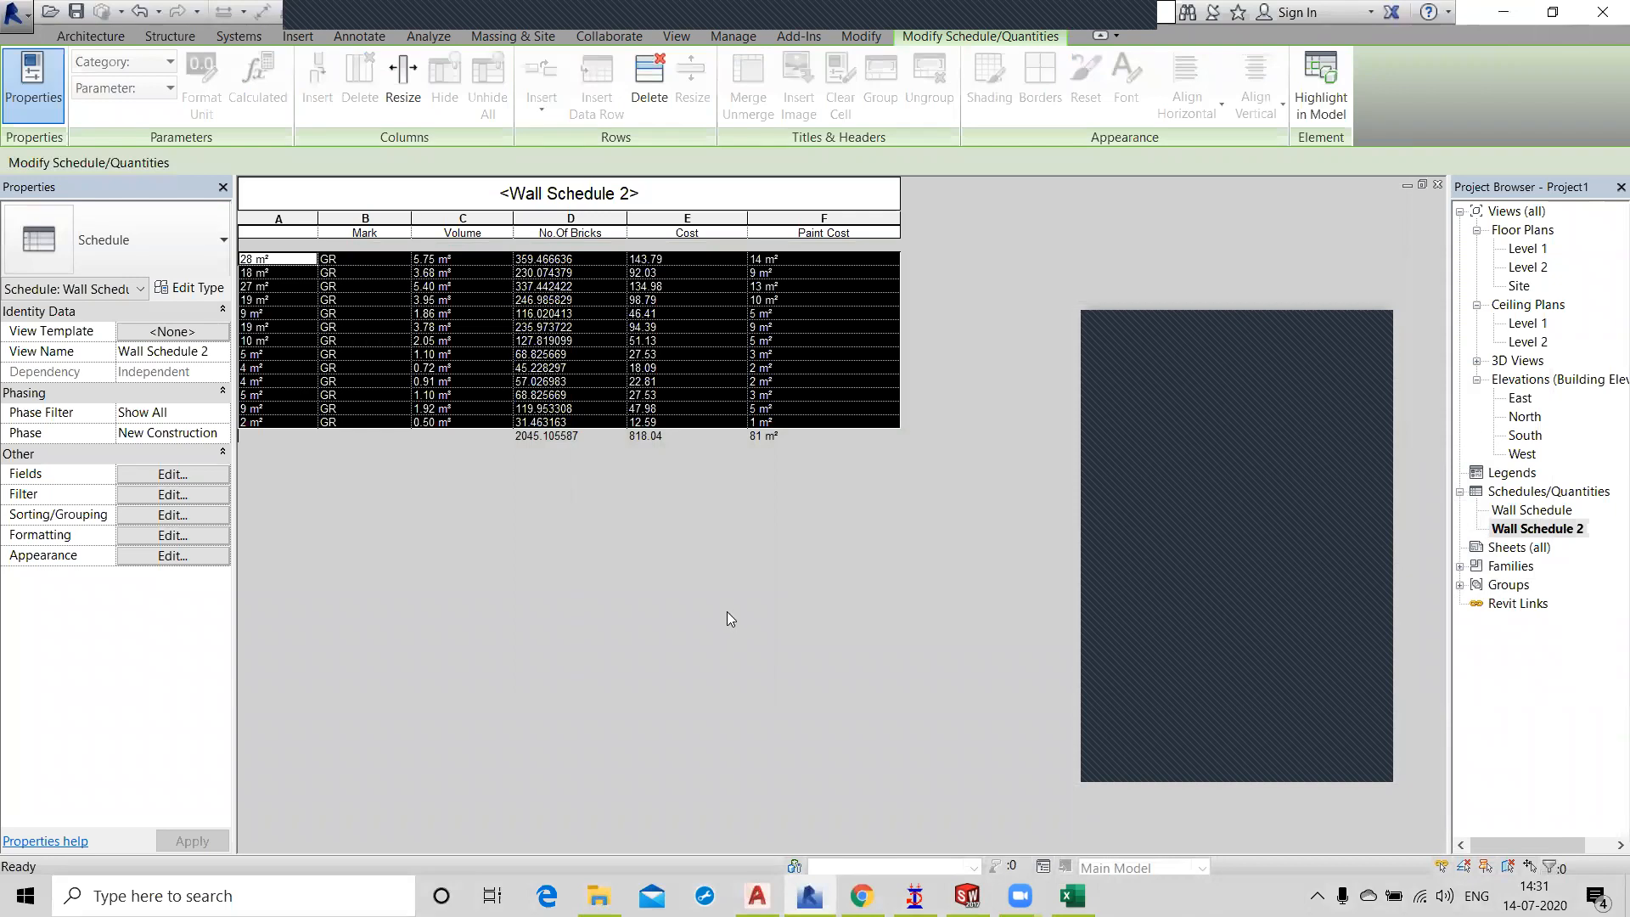
# Widen the Paint Cost column of Wall Schedule 2 slightly.
pyautogui.click(346, 229)
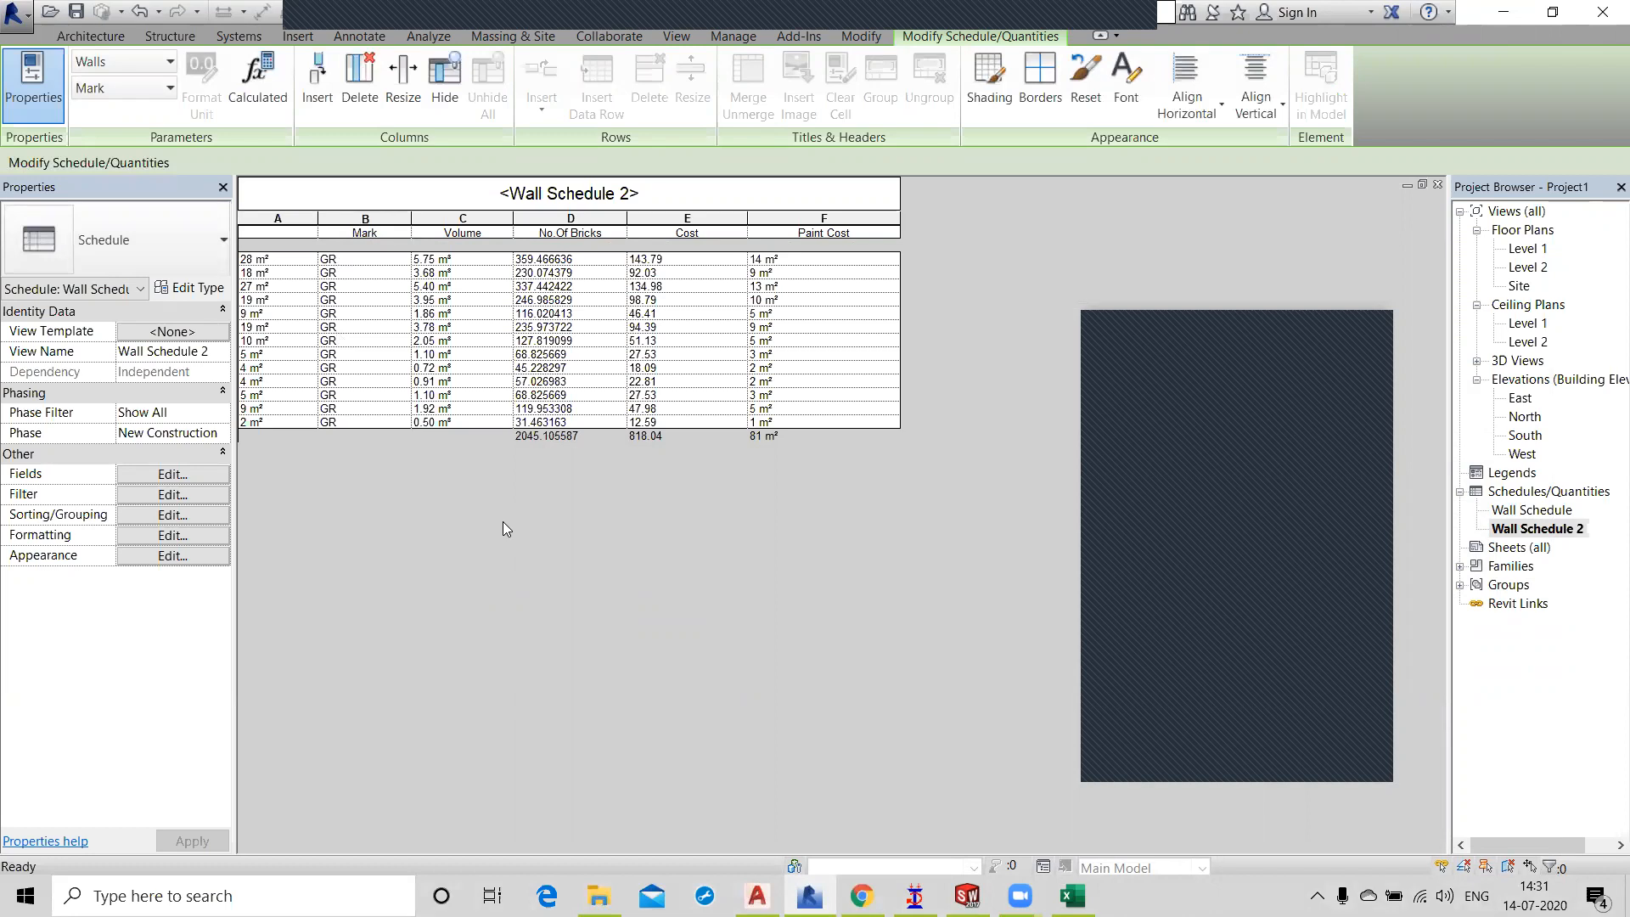
pyautogui.click(359, 301)
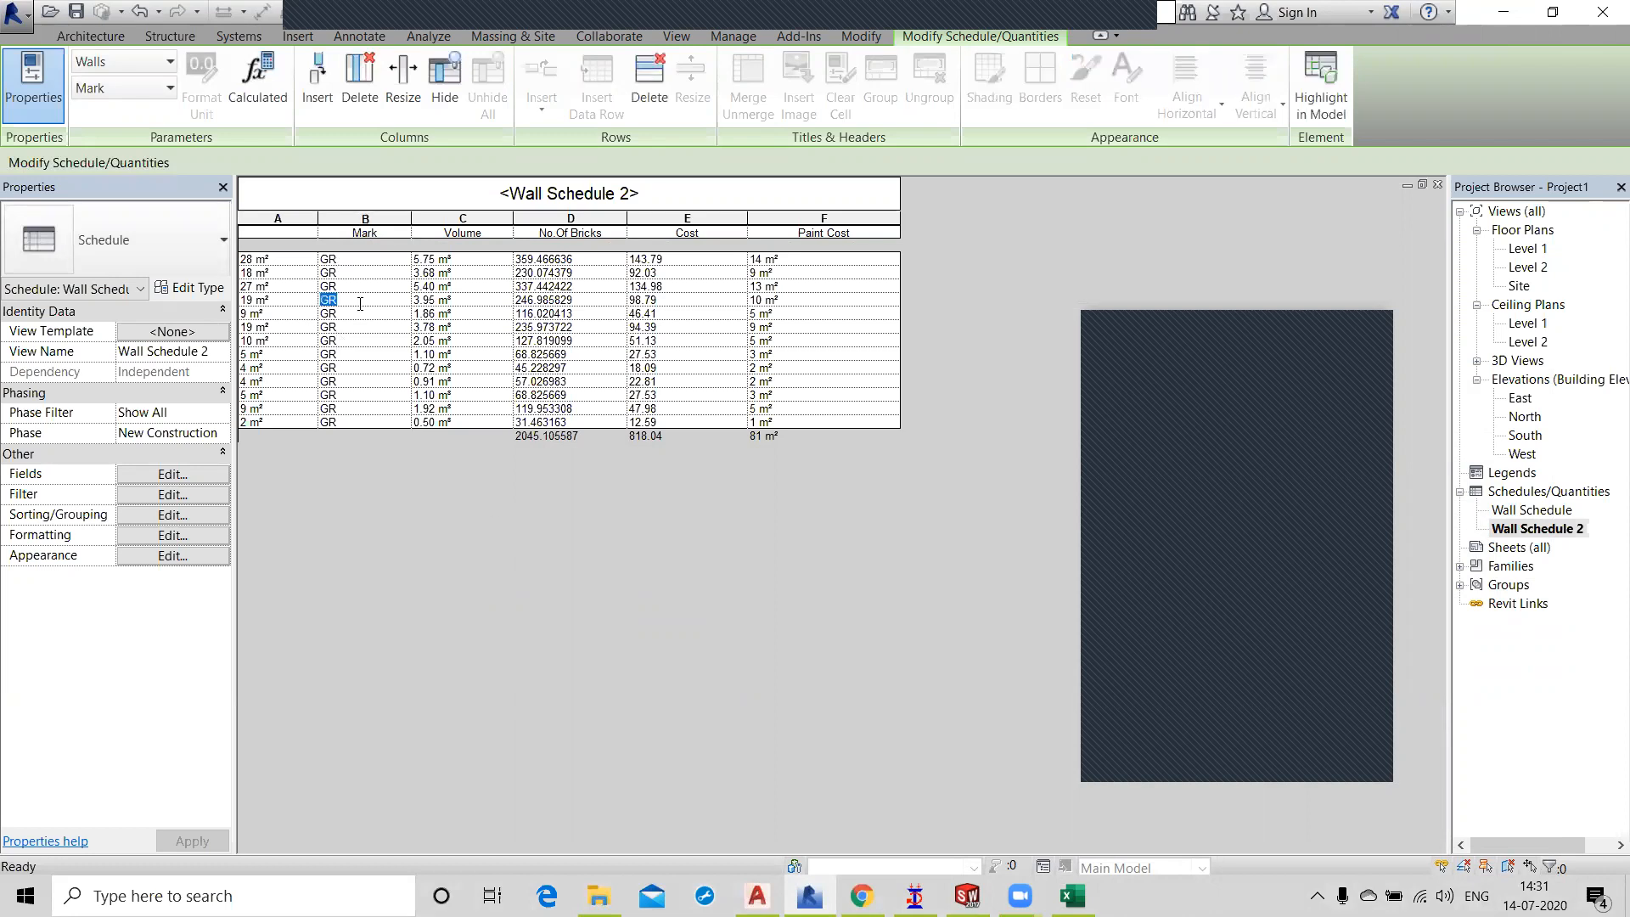
pyautogui.click(371, 300)
pyautogui.moveTo(898, 422)
pyautogui.mouseDown()
pyautogui.moveTo(918, 421)
pyautogui.moveTo(899, 419)
pyautogui.mouseUp()
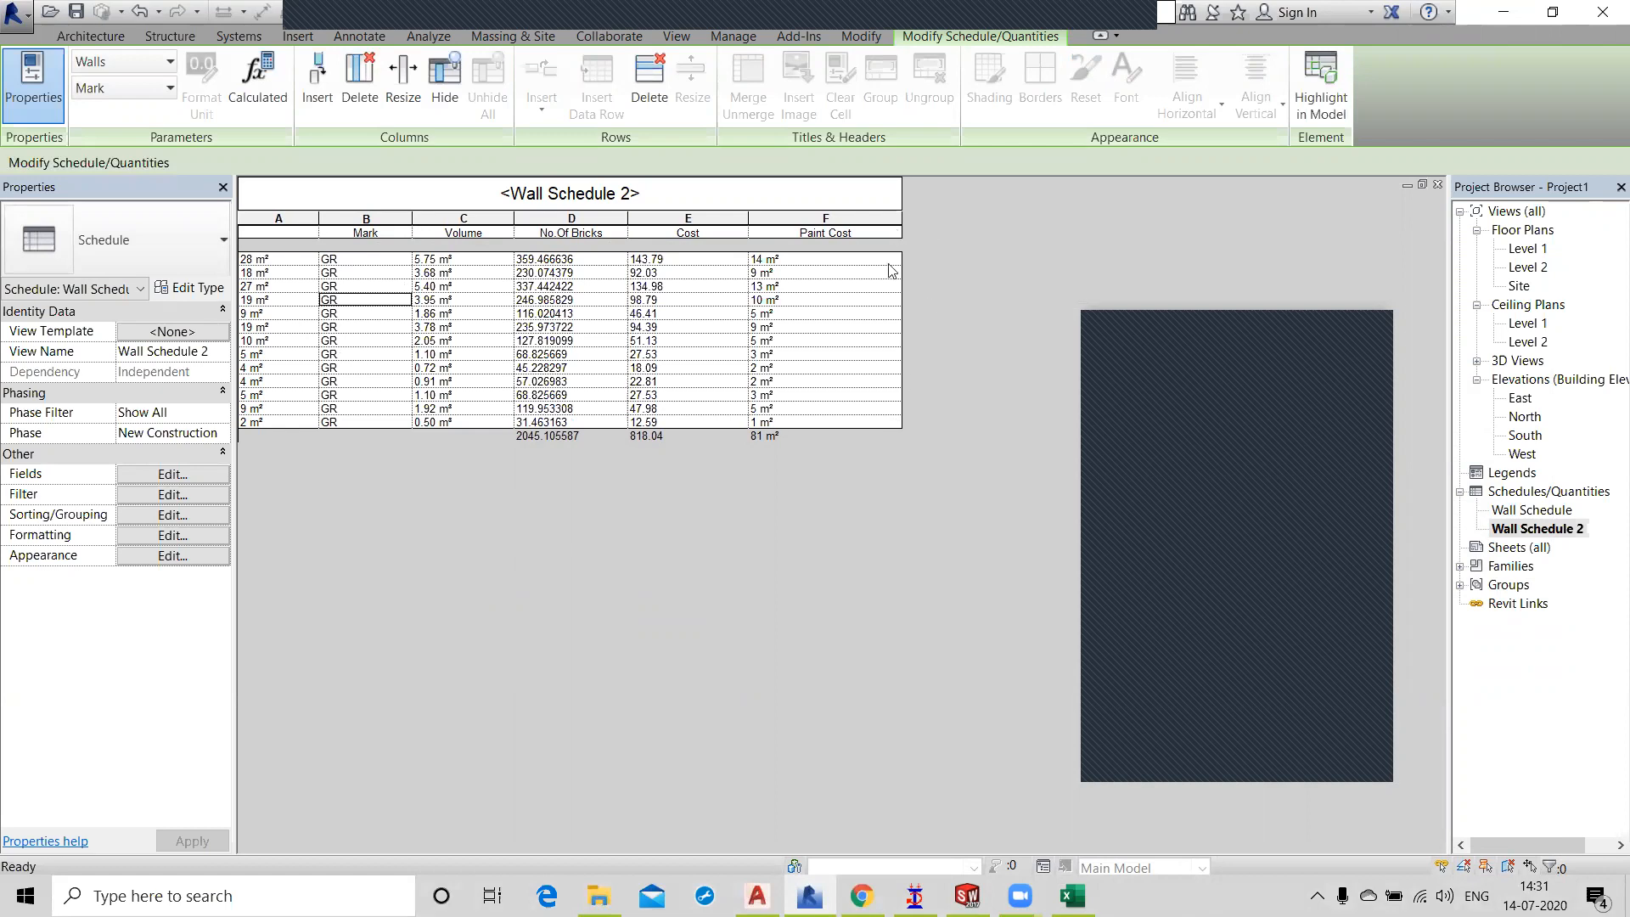
pyautogui.moveTo(900, 428)
pyautogui.mouseDown()
pyautogui.moveTo(932, 428)
pyautogui.moveTo(912, 428)
pyautogui.mouseUp()
pyautogui.click(261, 422)
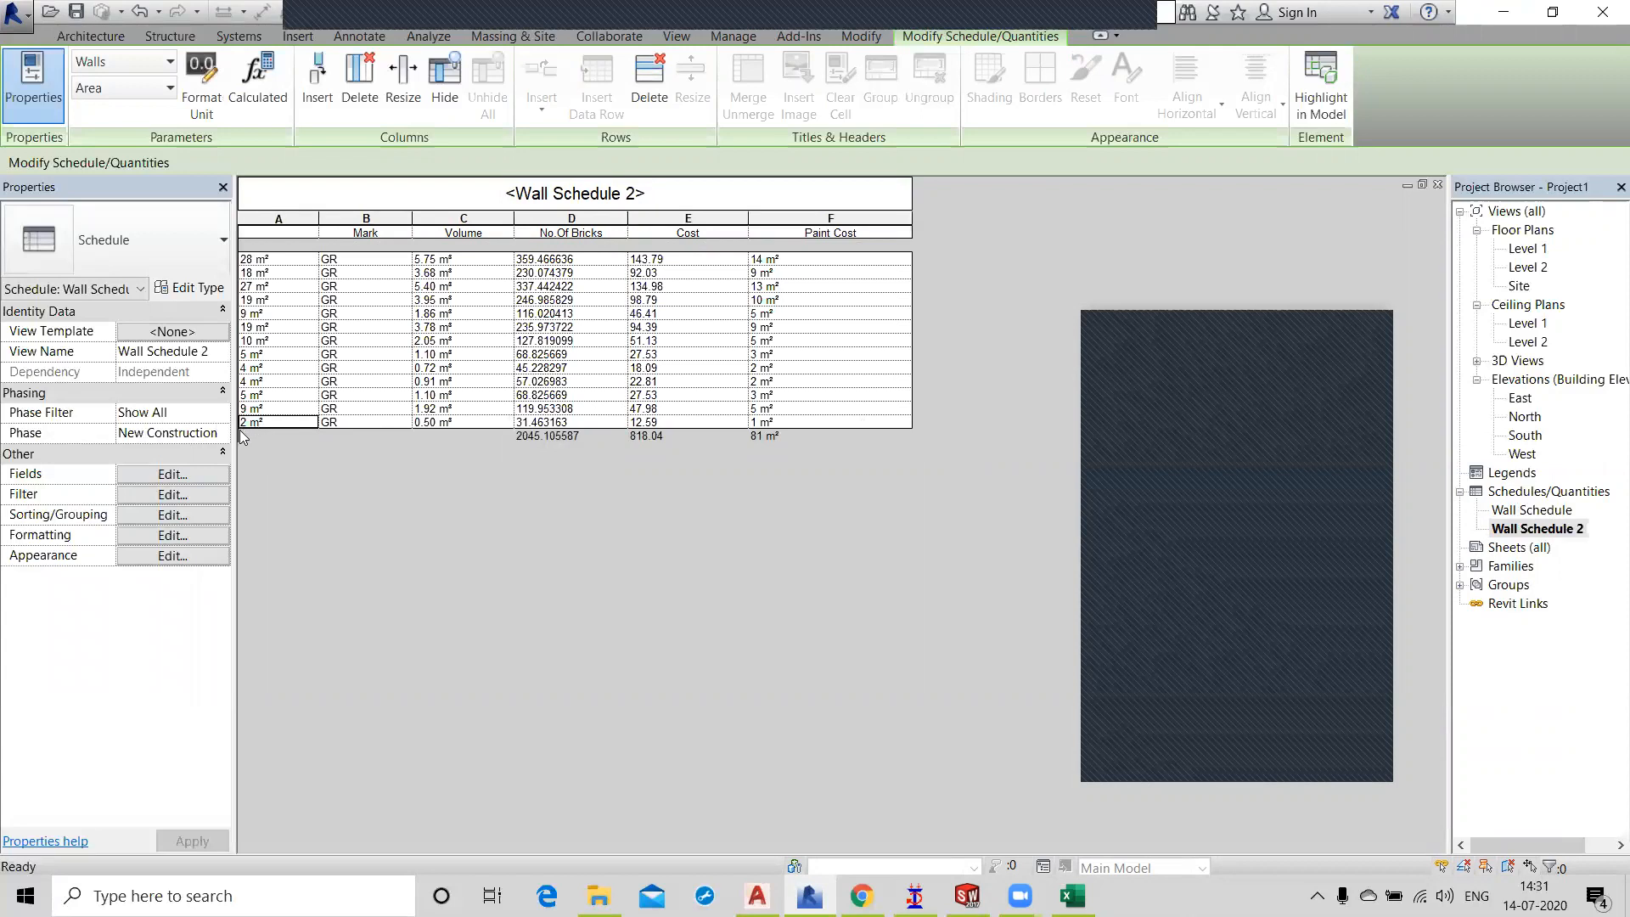
pyautogui.click(266, 330)
pyautogui.click(263, 340)
pyautogui.click(259, 369)
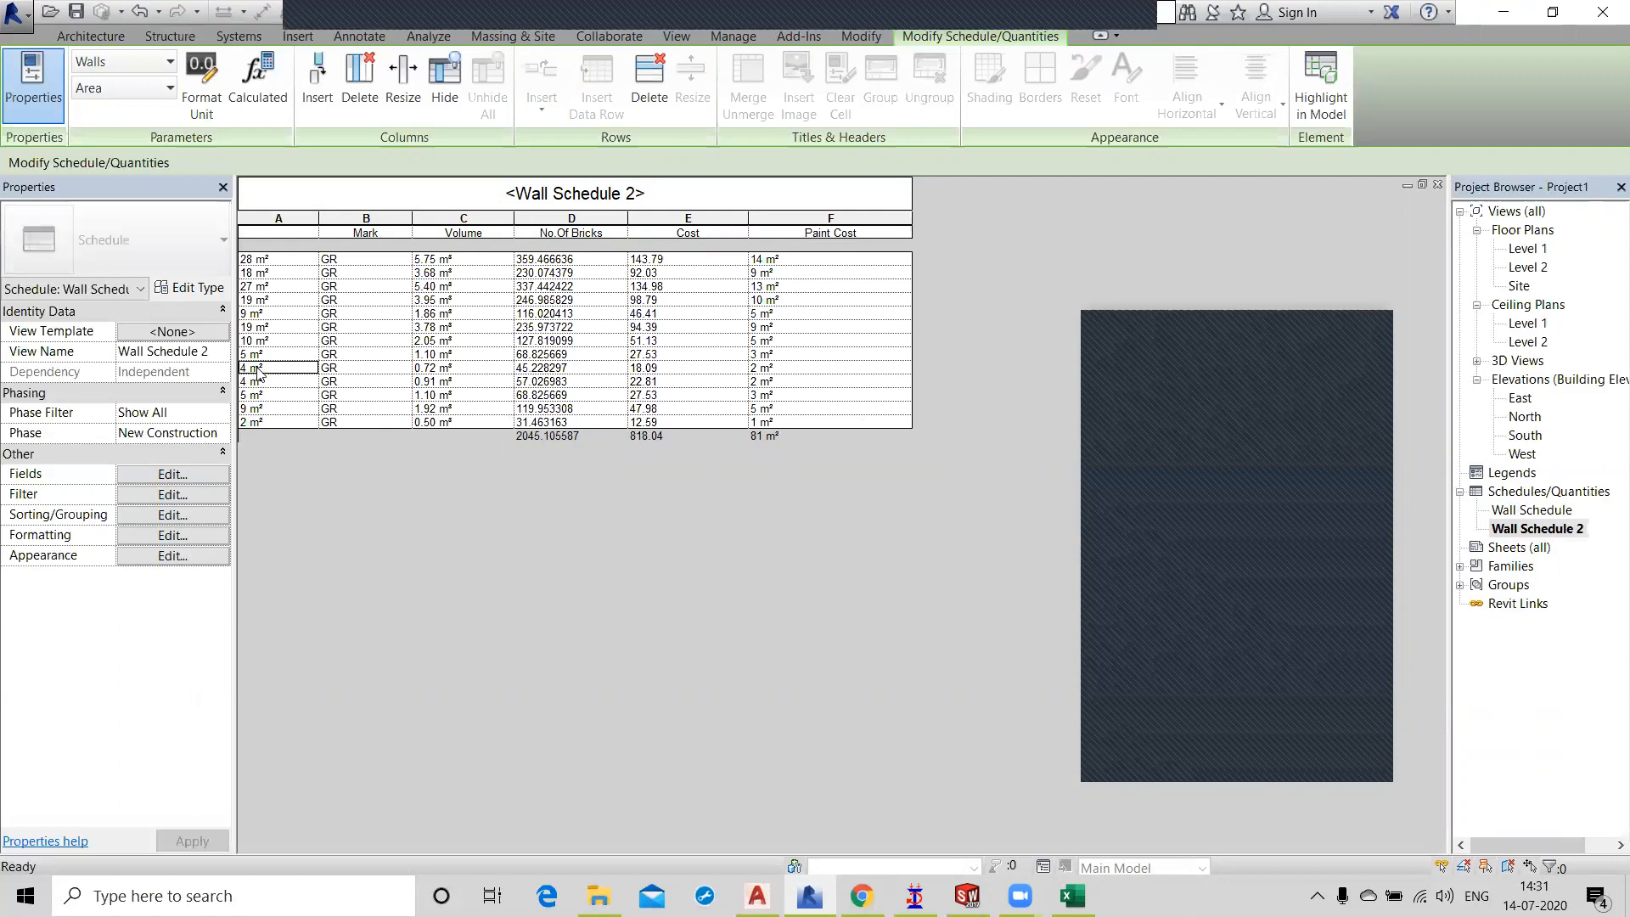
pyautogui.click(262, 395)
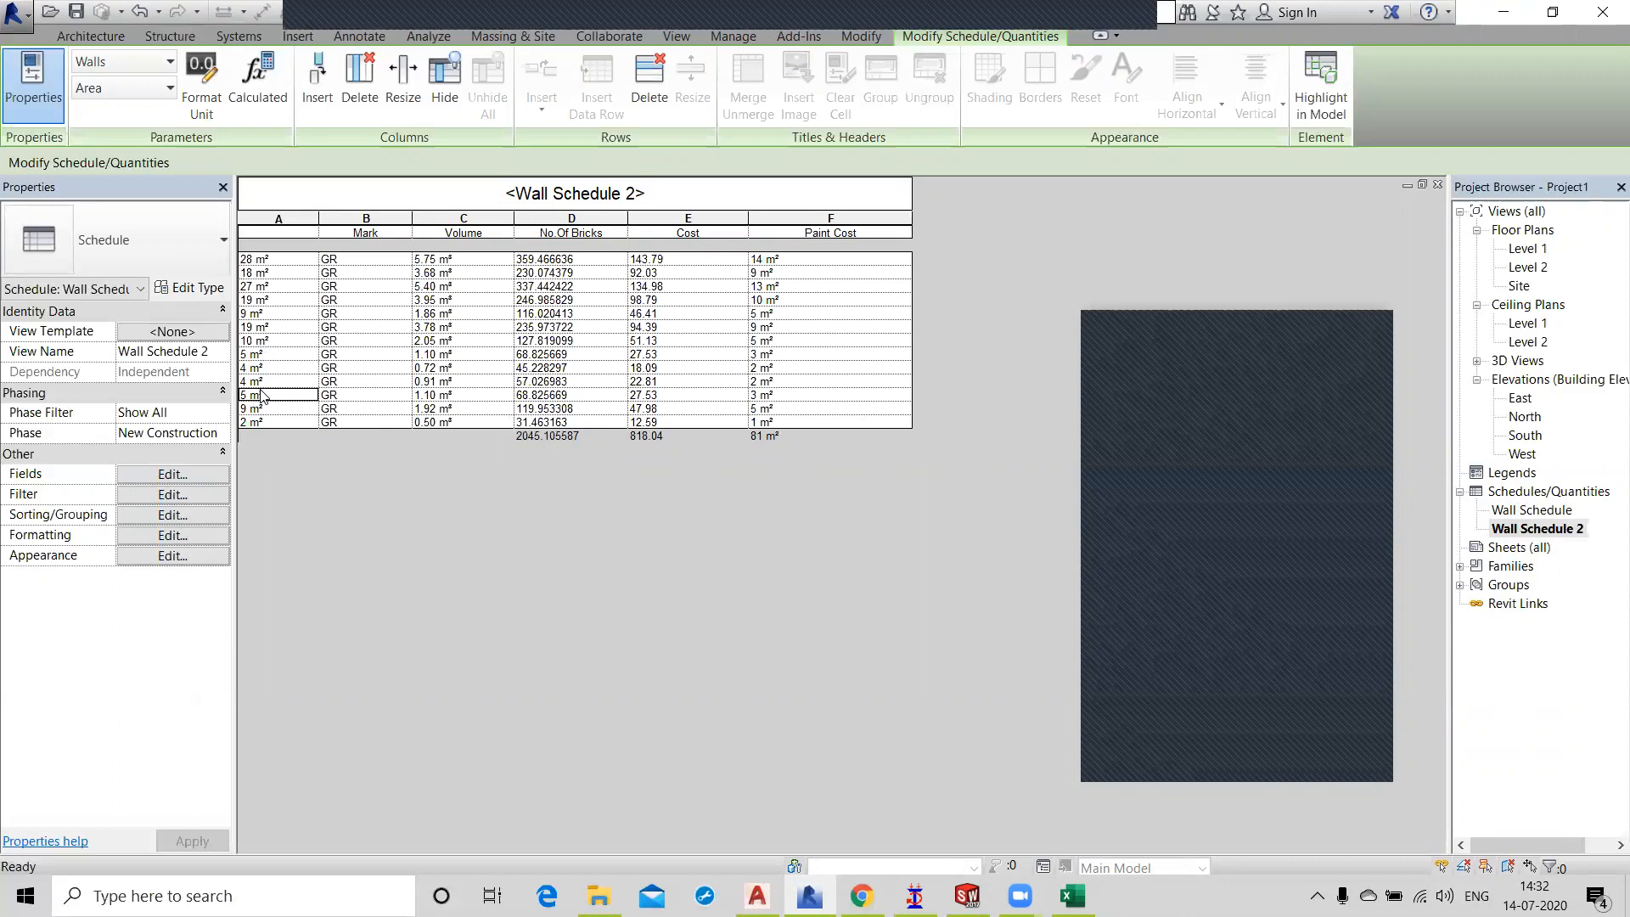
pyautogui.click(1503, 12)
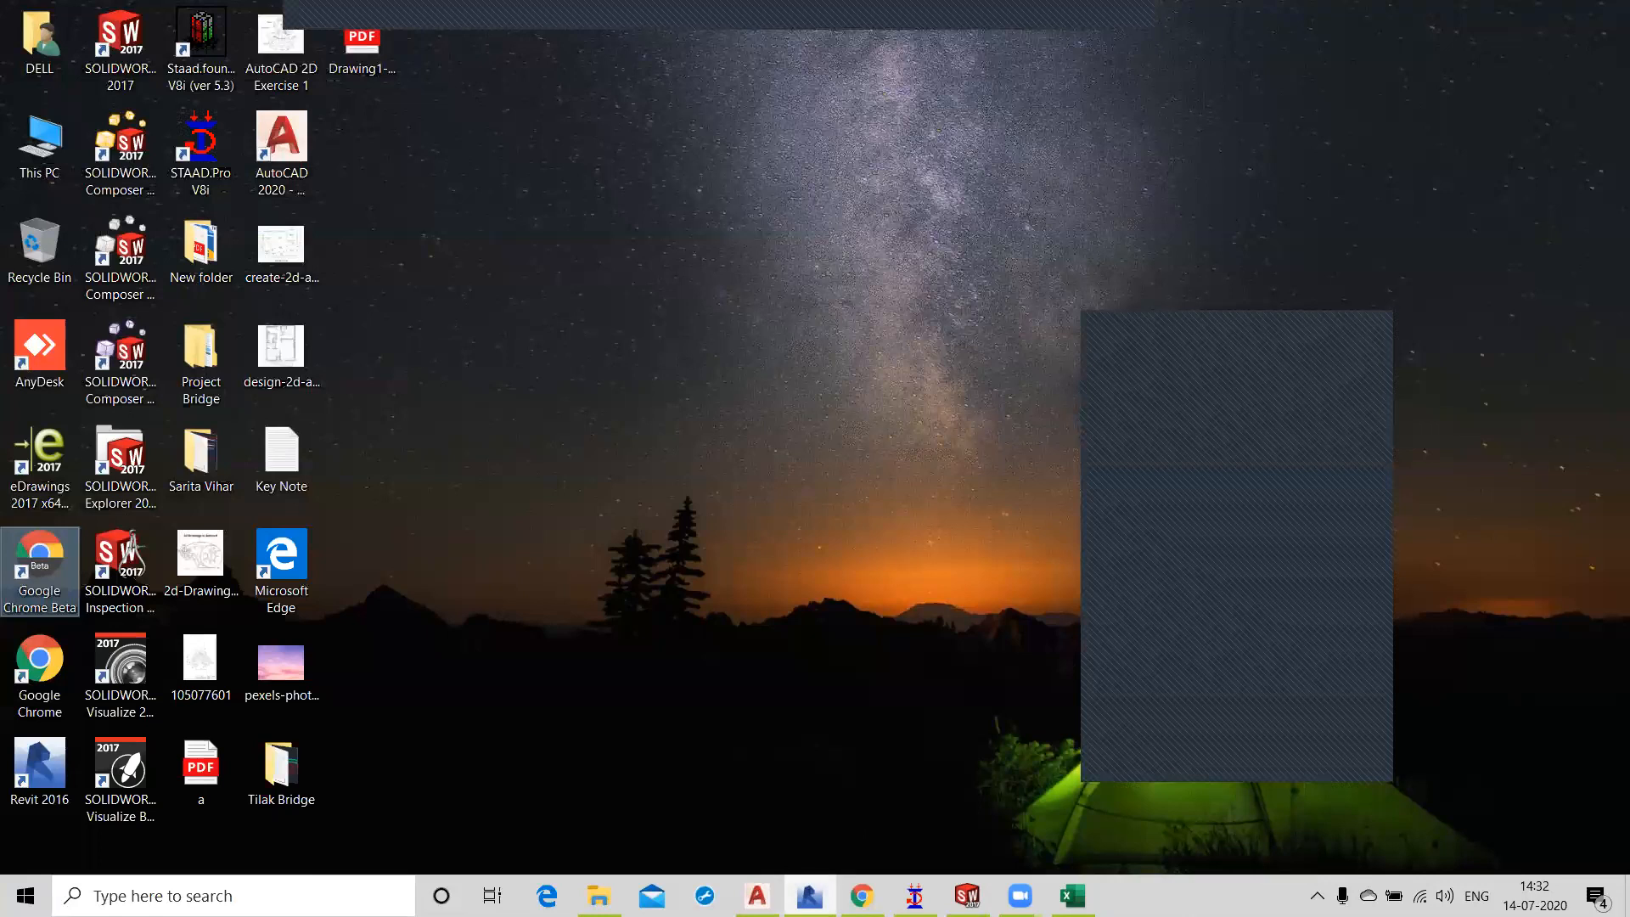
pyautogui.click(809, 895)
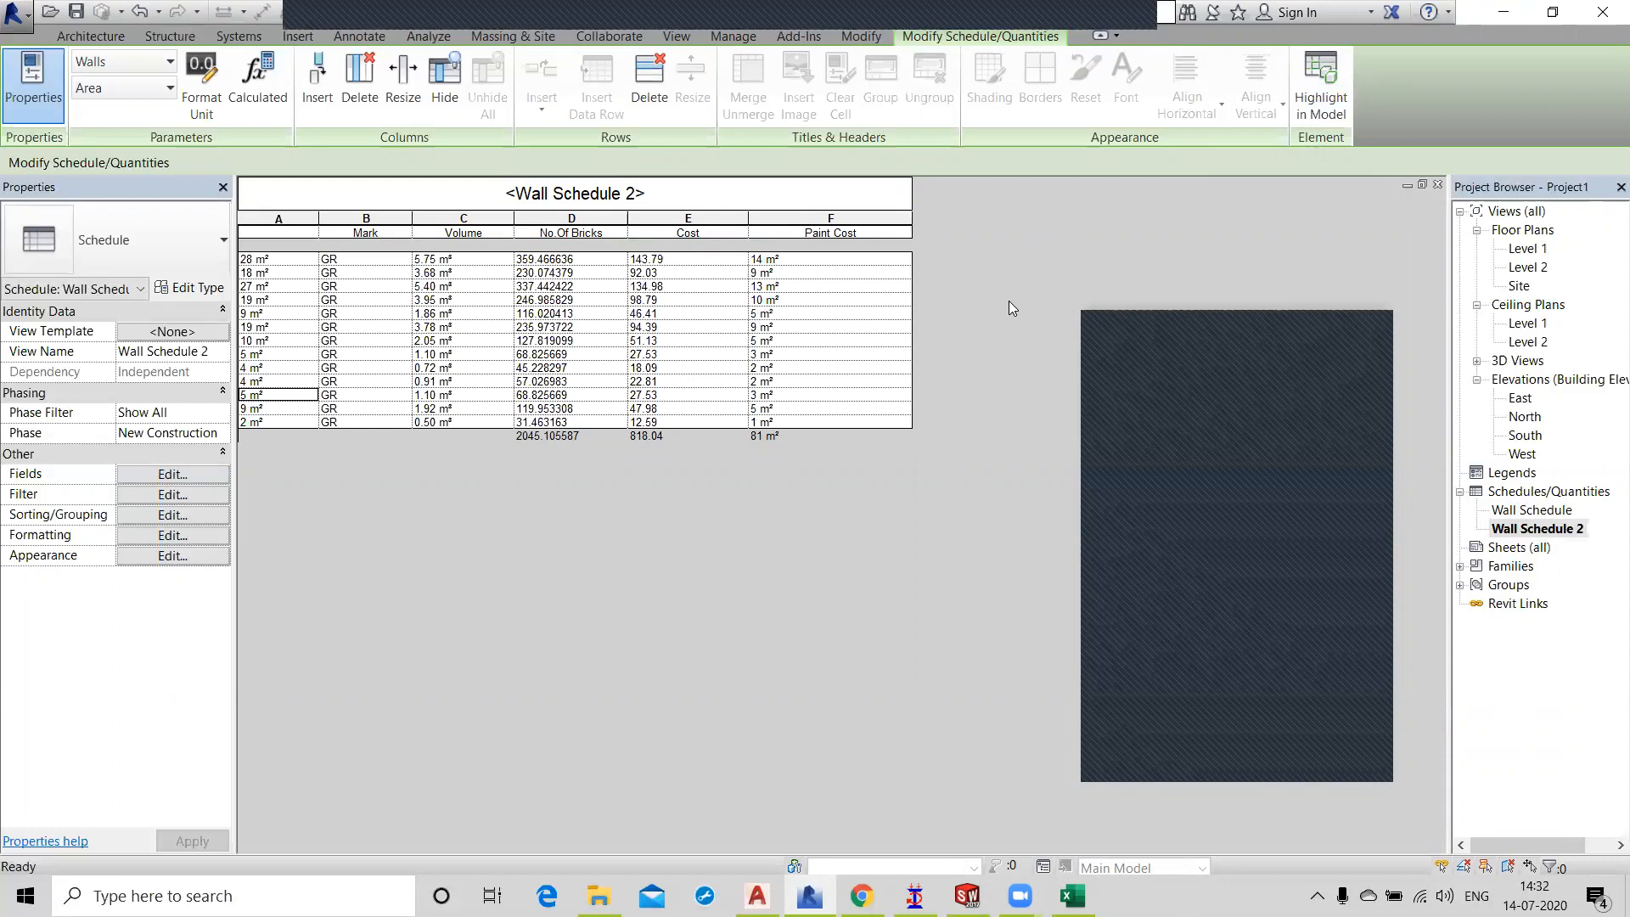
# Create a new sheet with the A 8.5 x 11 Vertical title block, loaded from the Titleblocks family folder.
pyautogui.click(91, 36)
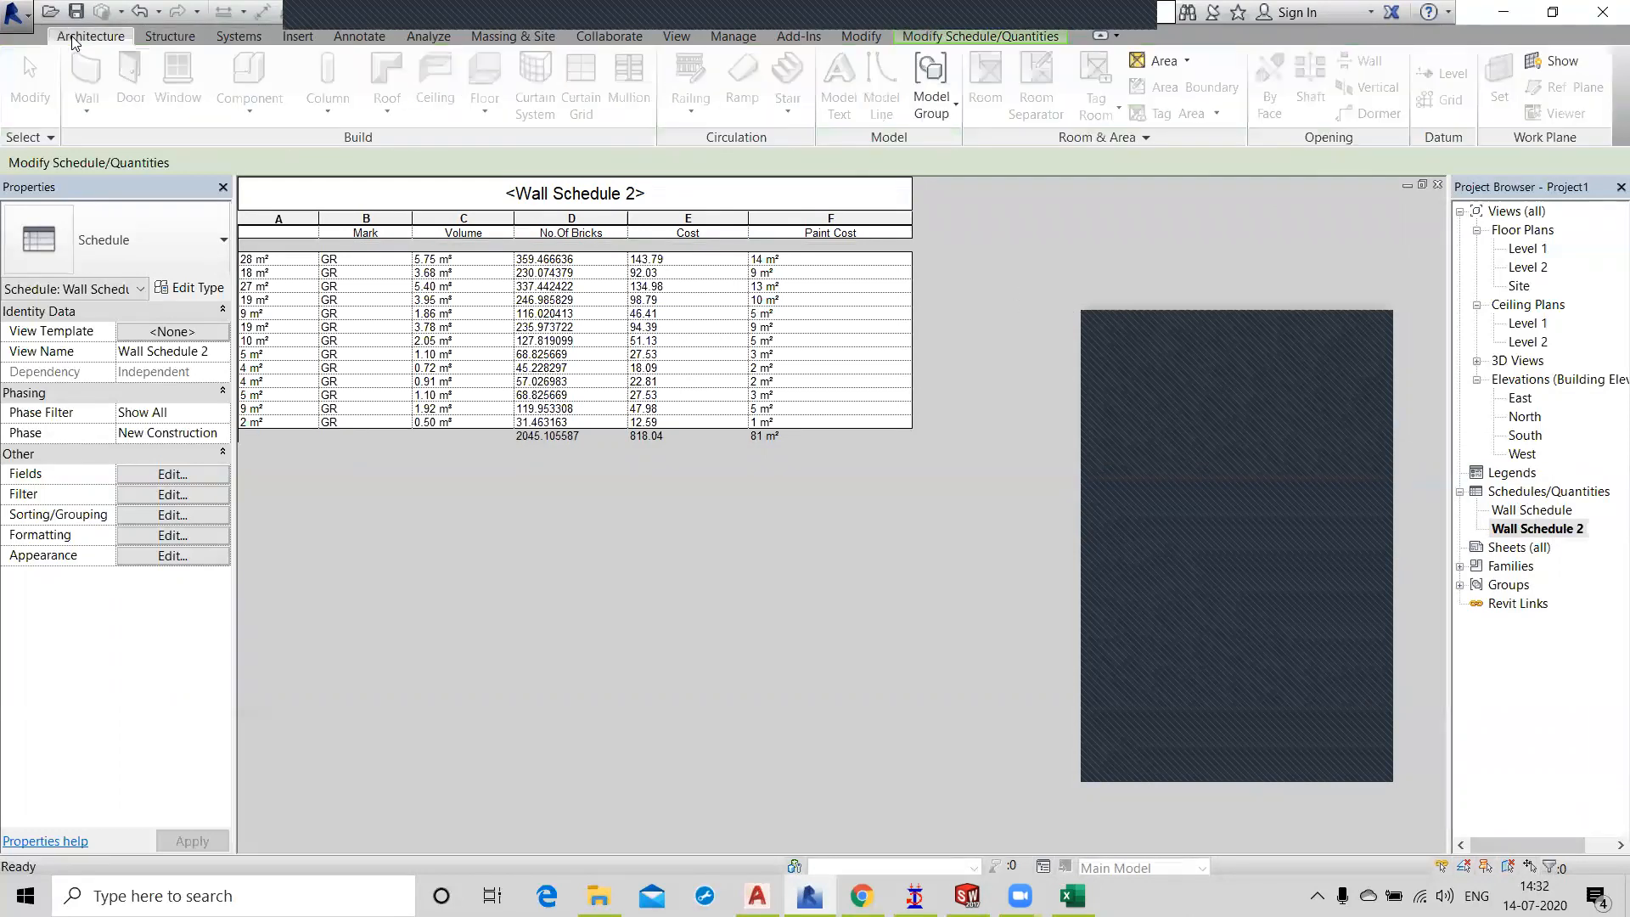
pyautogui.click(666, 36)
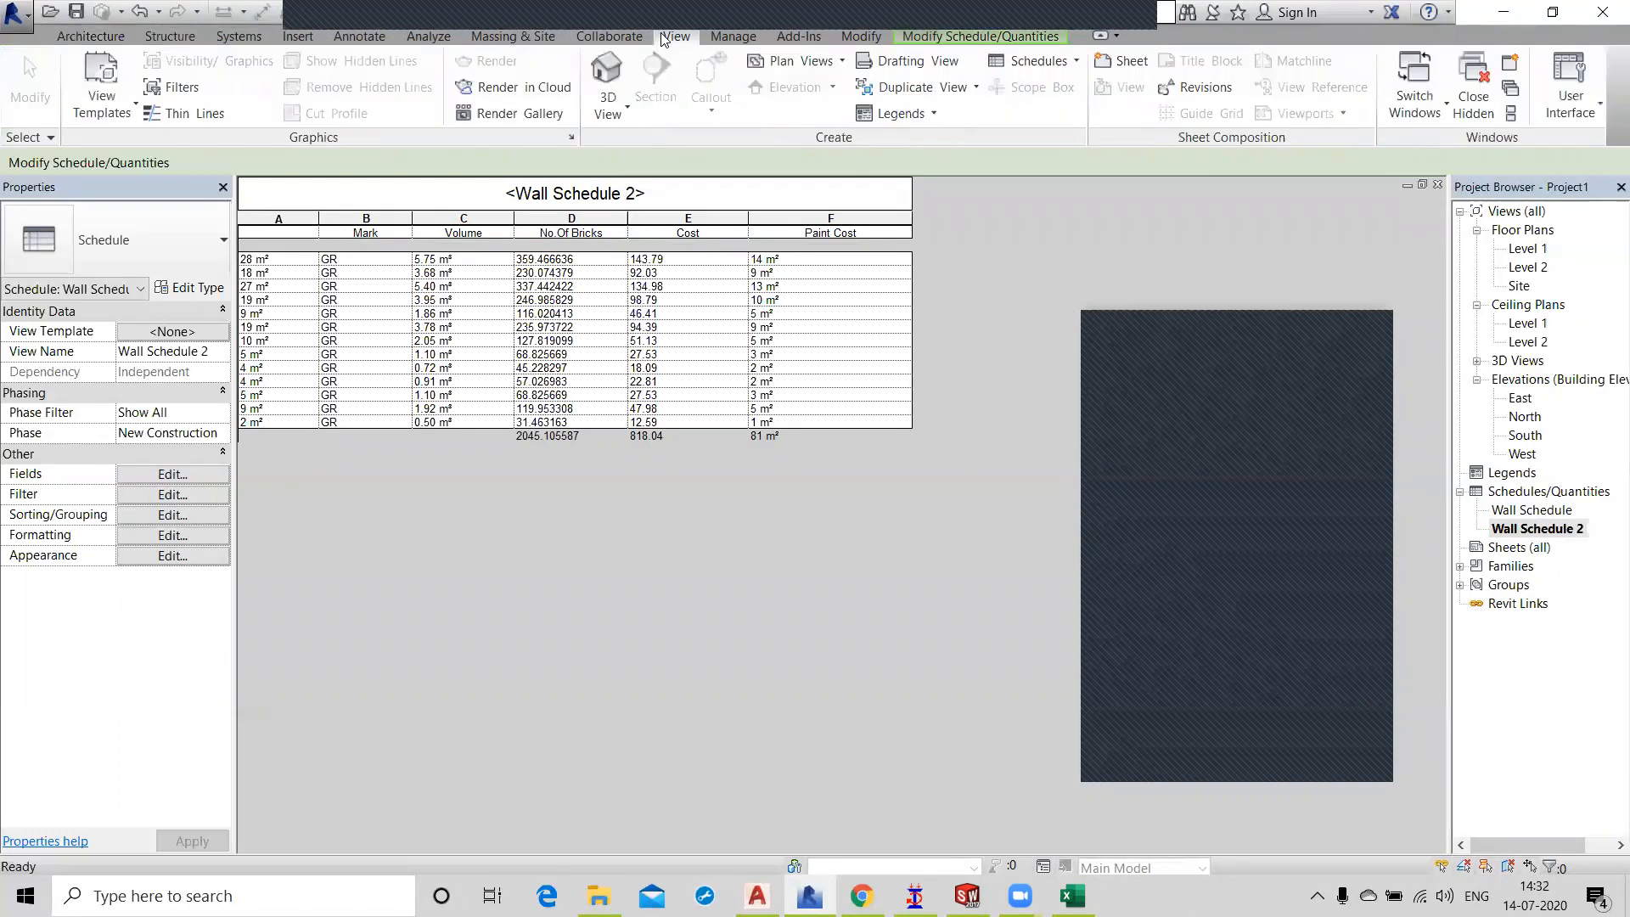
pyautogui.click(1121, 64)
pyautogui.click(962, 212)
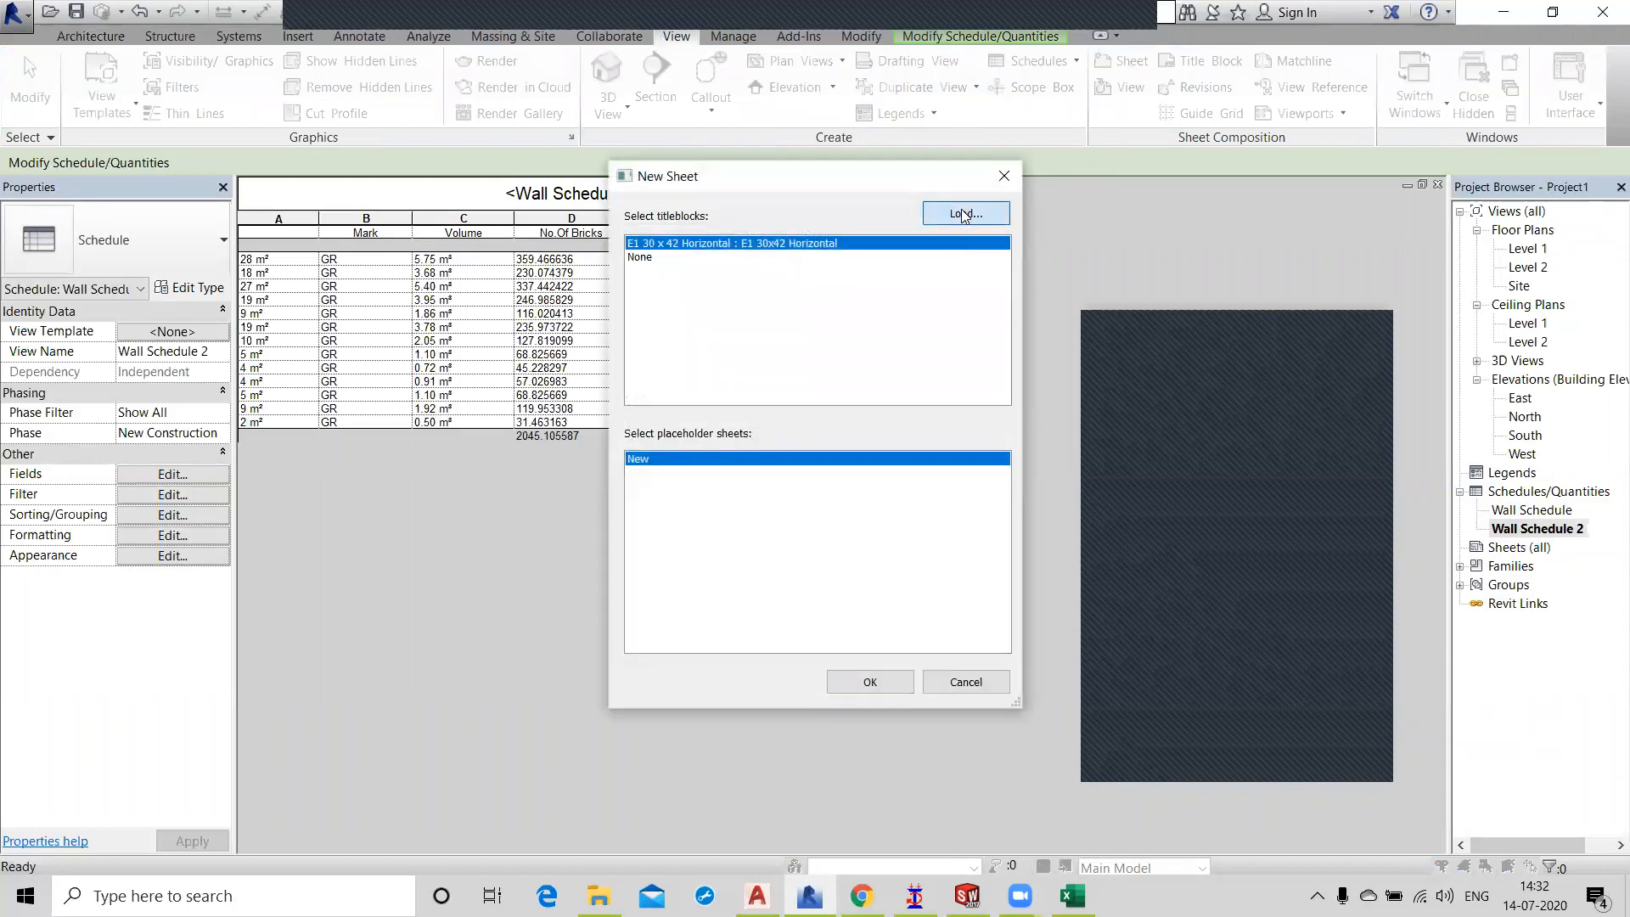
pyautogui.scroll(-8, 658, 529)
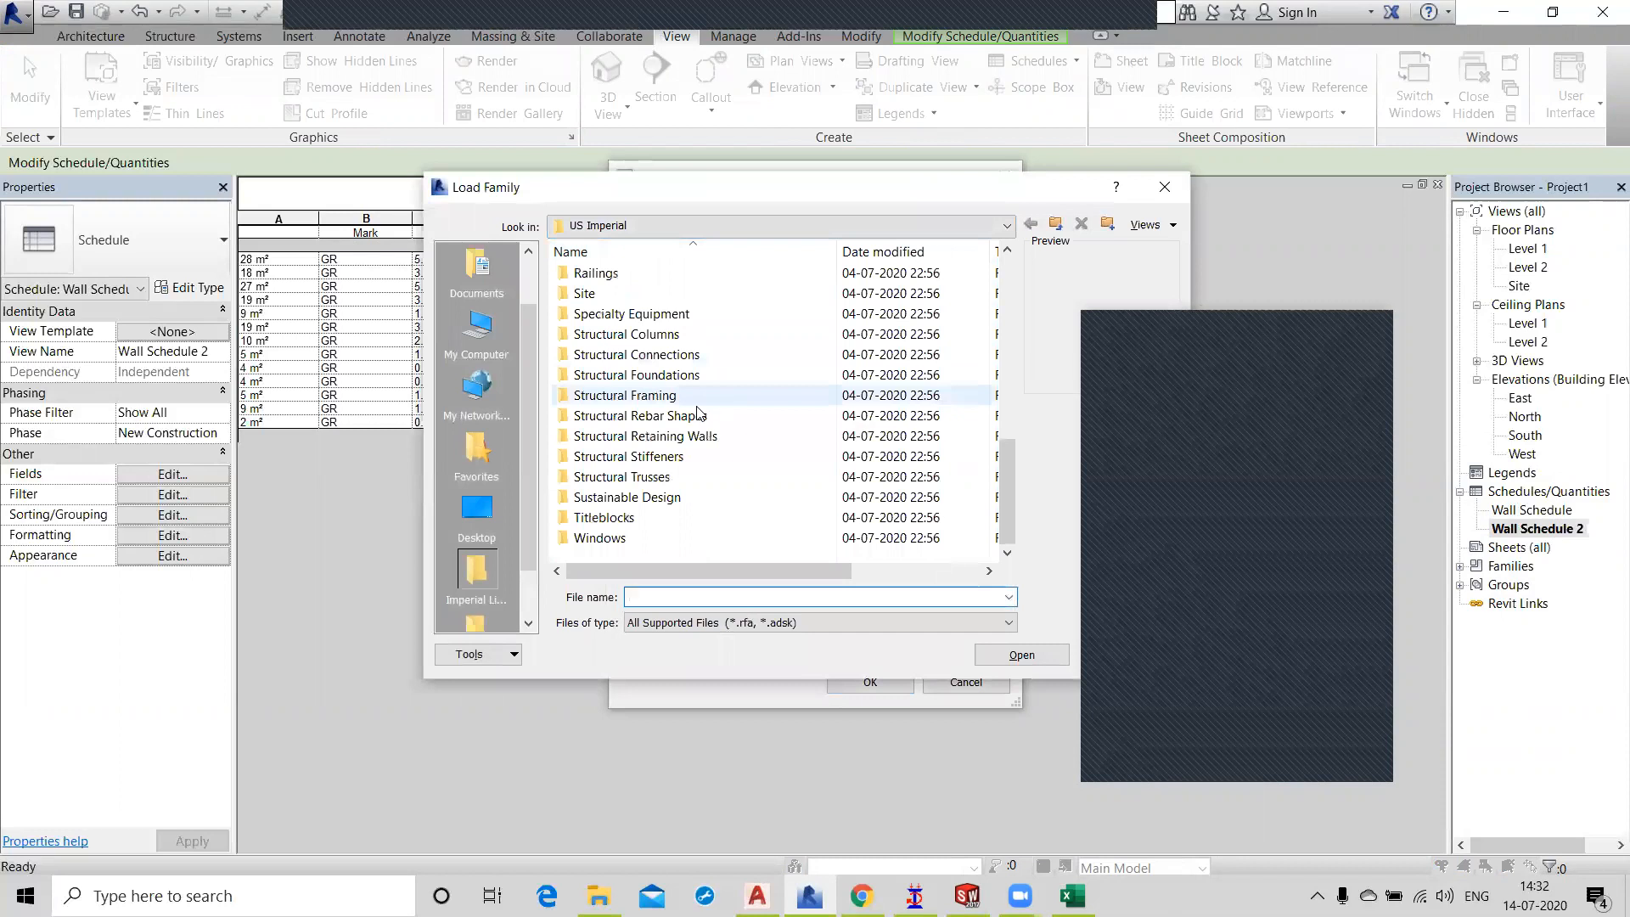
pyautogui.doubleClick(656, 520)
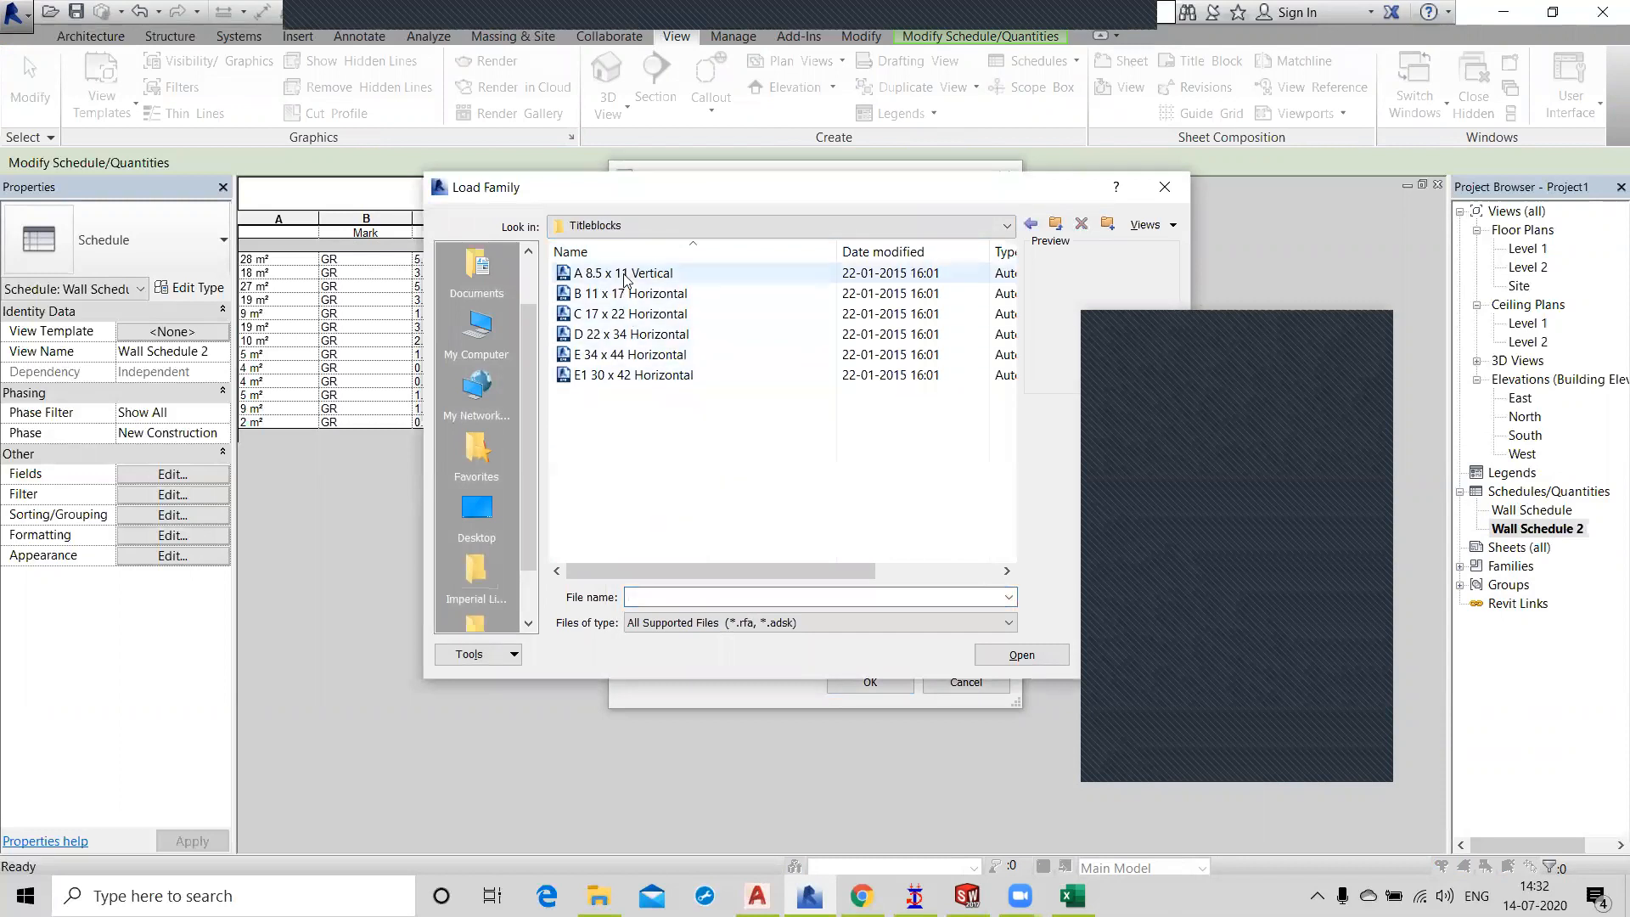
pyautogui.click(624, 272)
pyautogui.click(1047, 661)
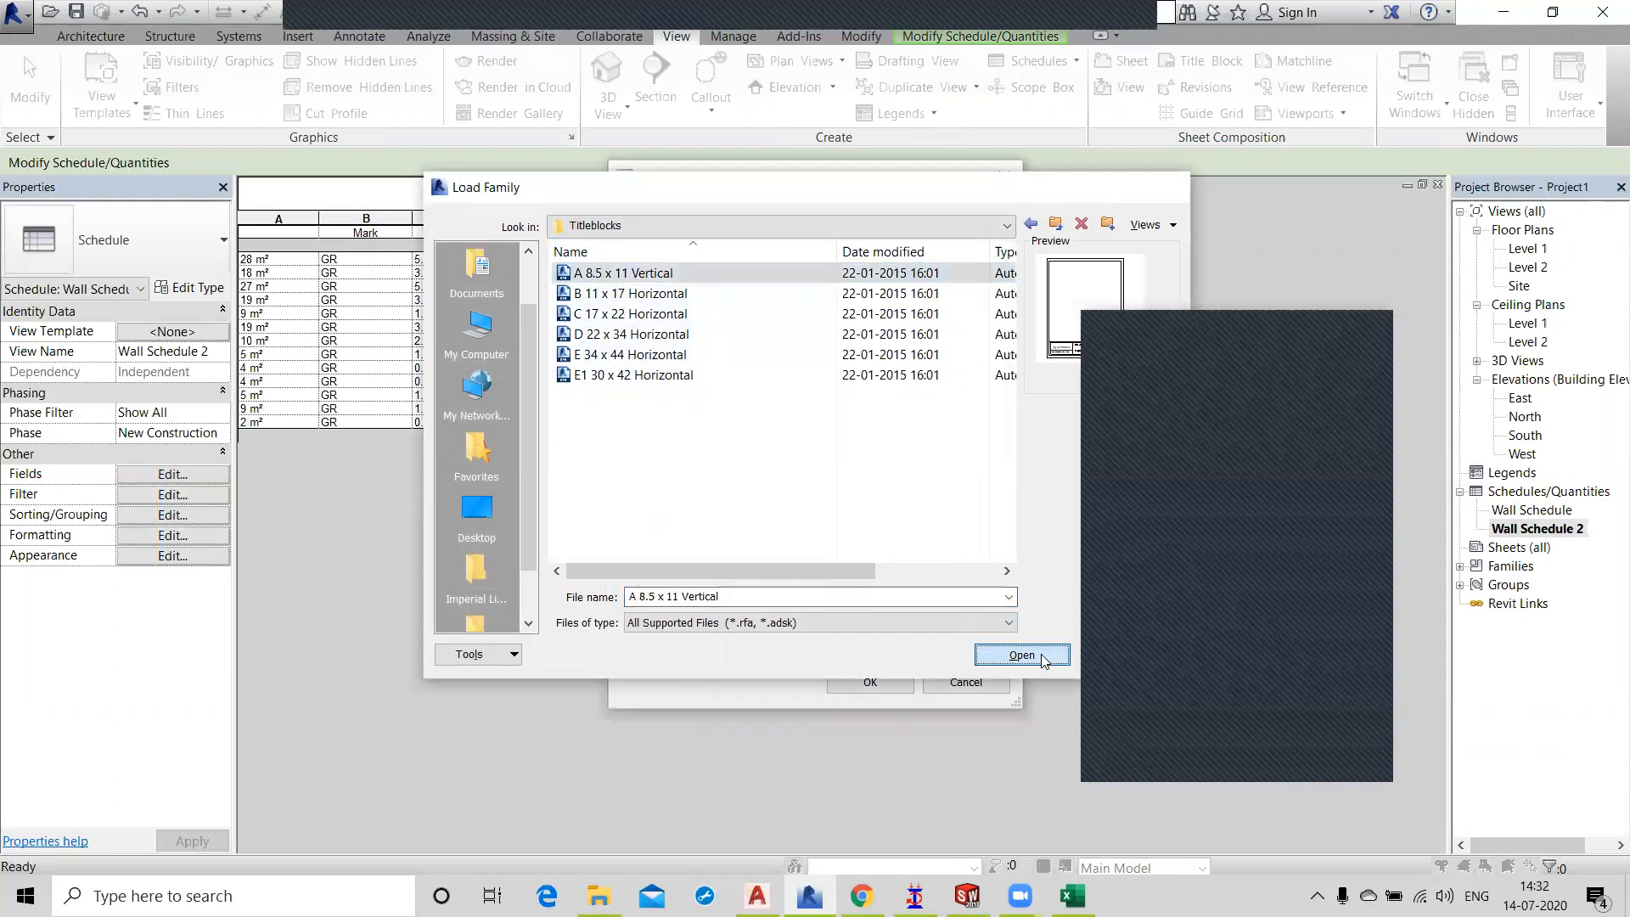
pyautogui.click(877, 693)
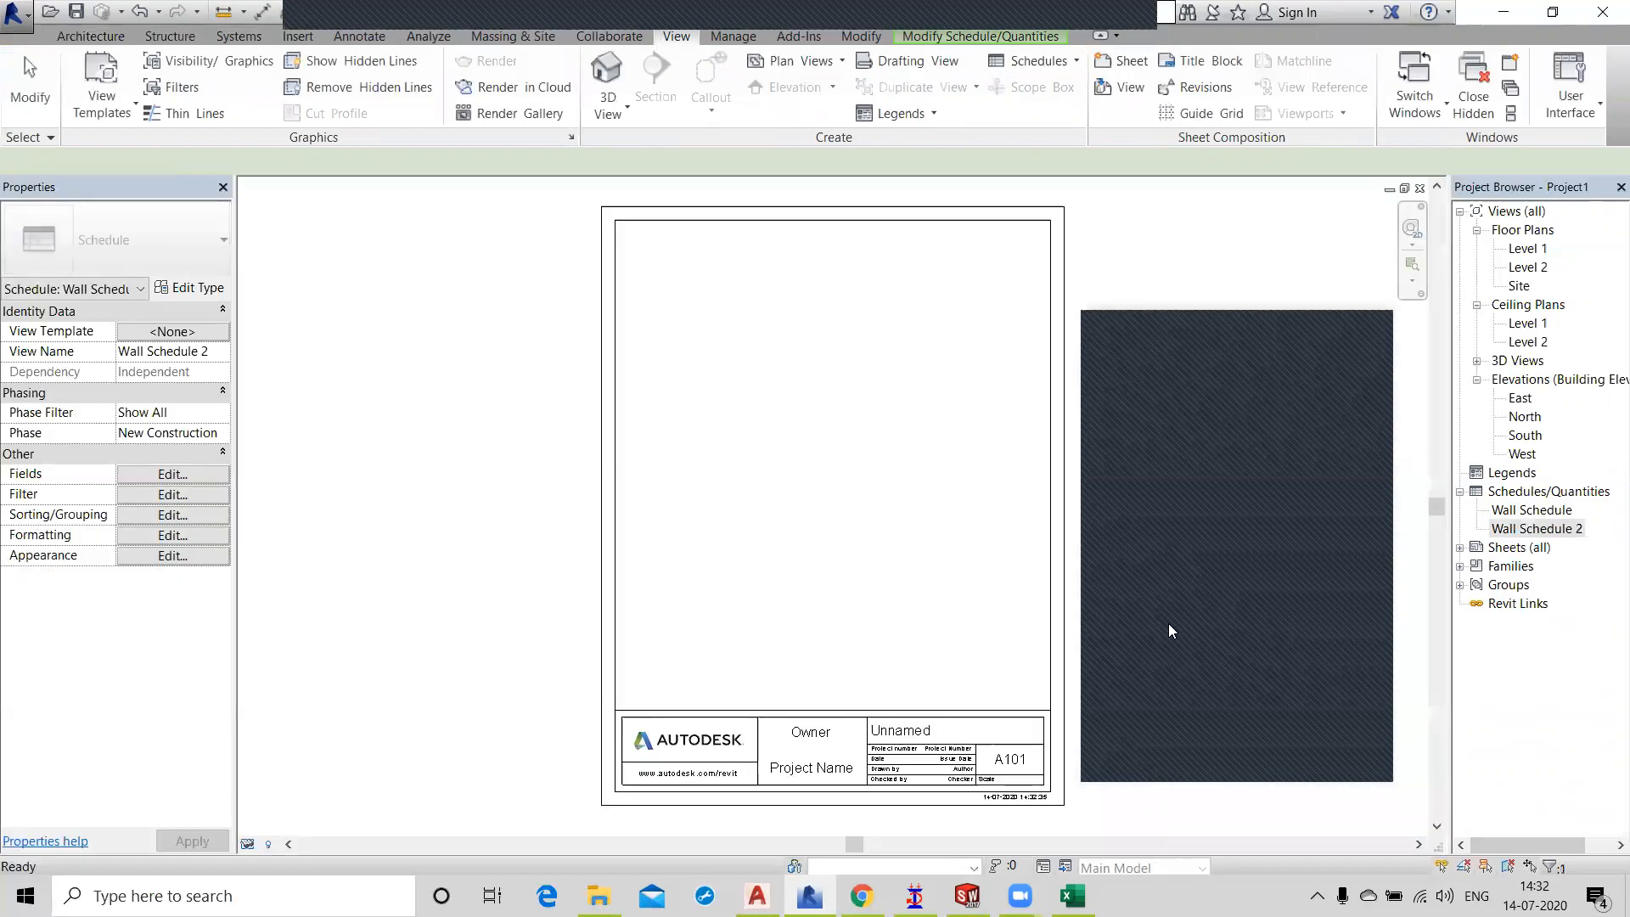
# Place Wall Schedule 2 on the new sheet, just above the title block.
pyautogui.click(1554, 529)
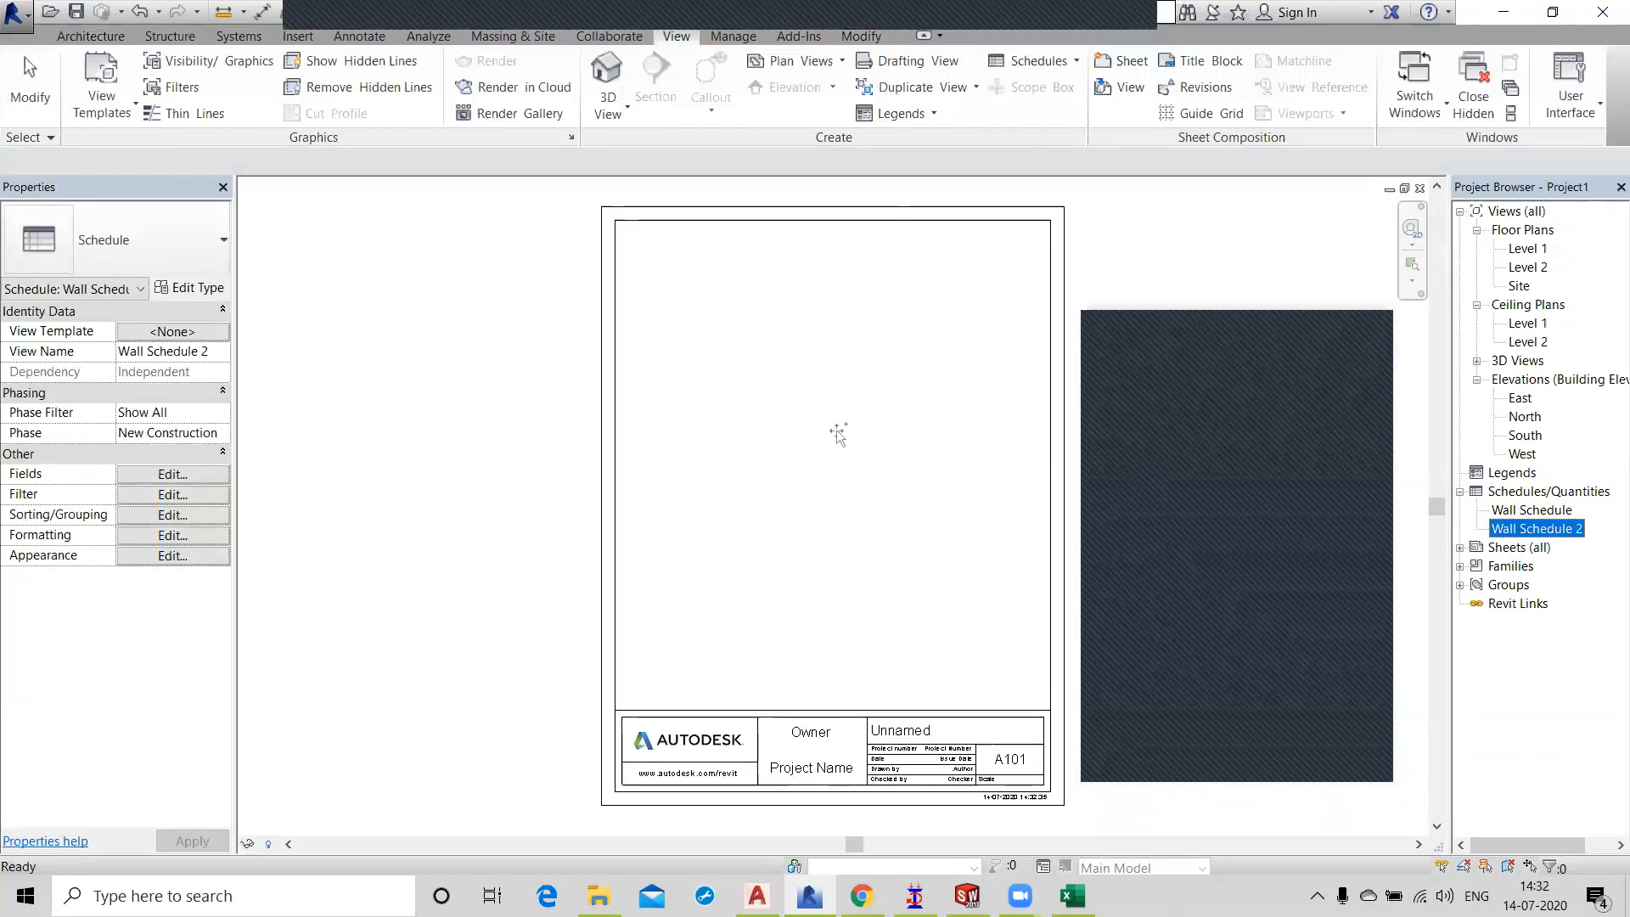
pyautogui.moveTo(762, 407); pyautogui.dragTo(762, 406)
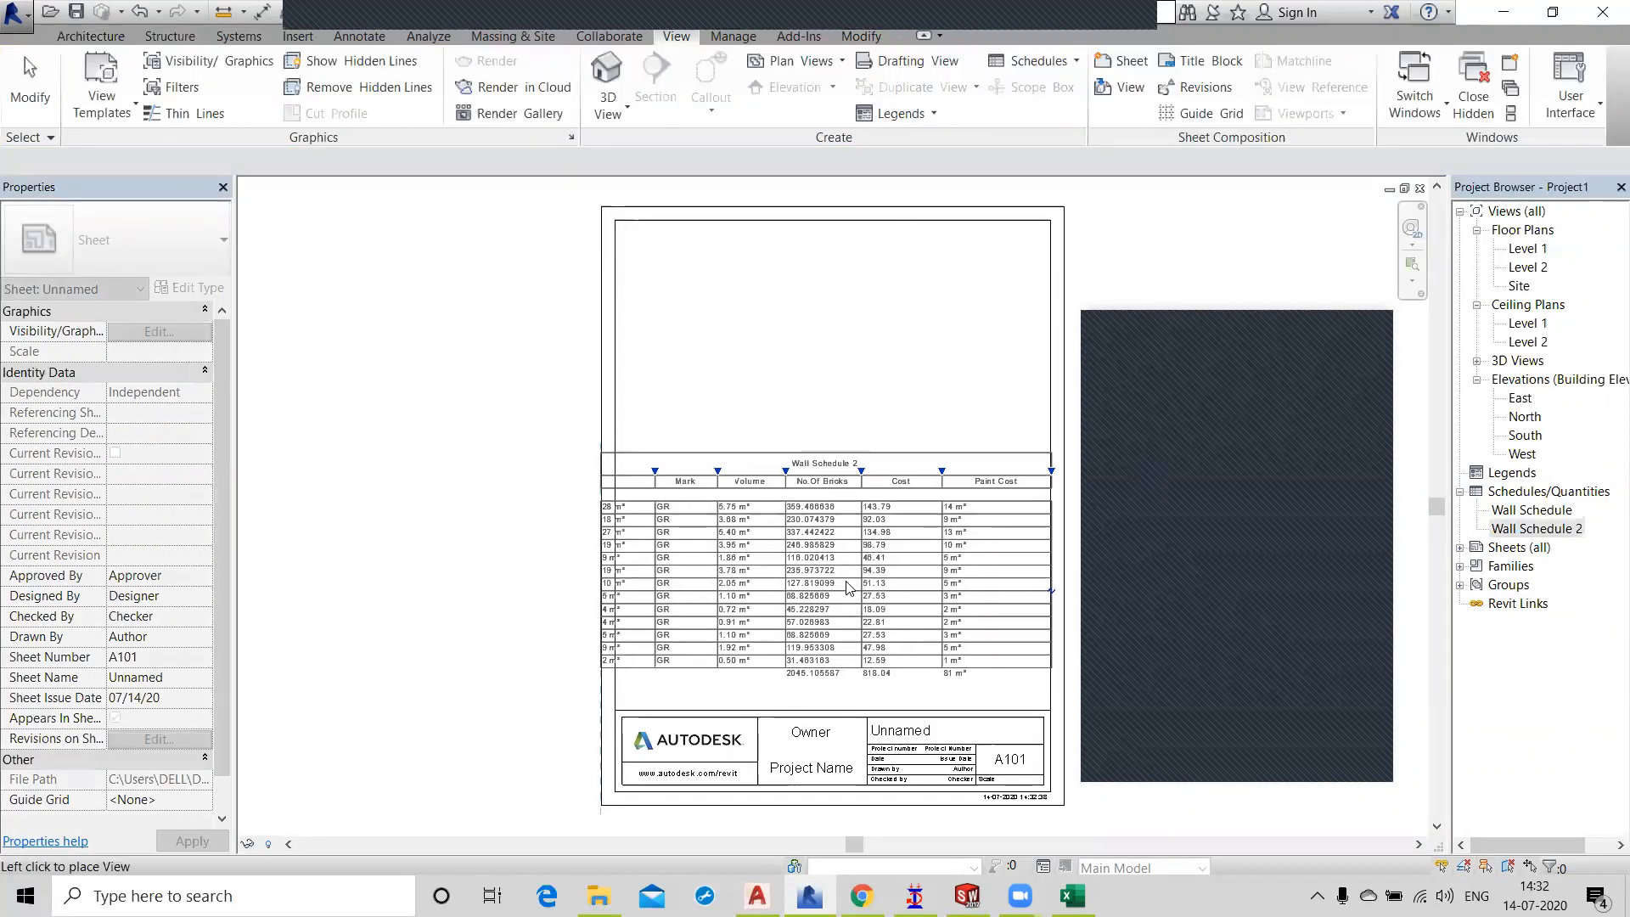
pyautogui.click(837, 598)
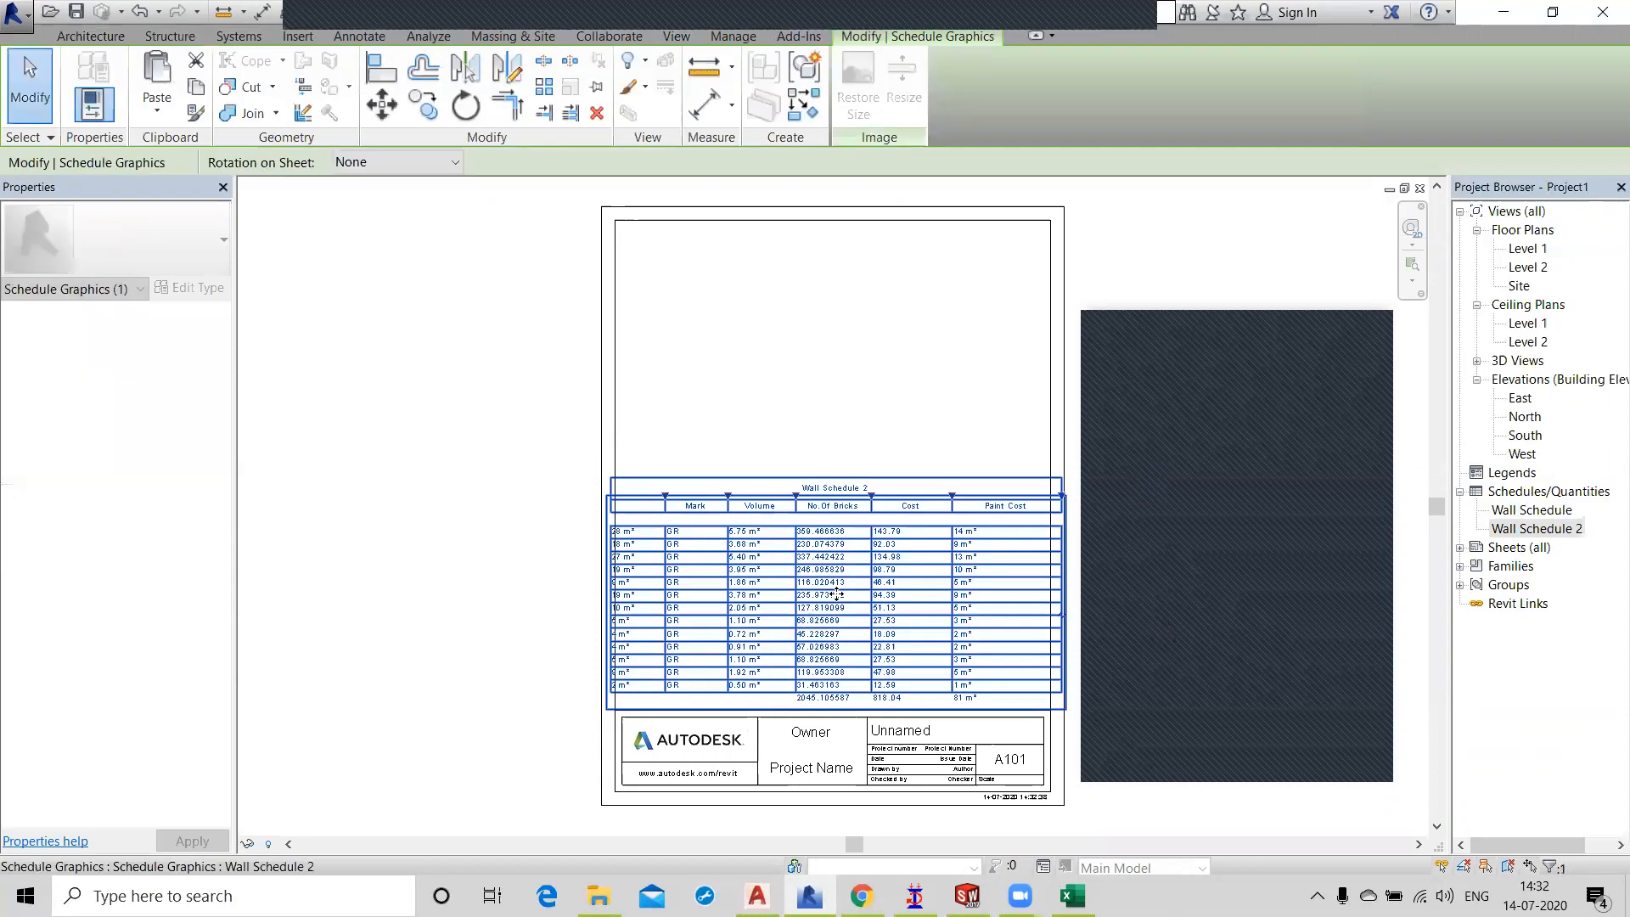
# Select Wall Schedule 2 on the sheet, paste the clipboard contents, including the meeting password, at cell K5 in Excel, and return to Revit.
pyautogui.click(539, 415)
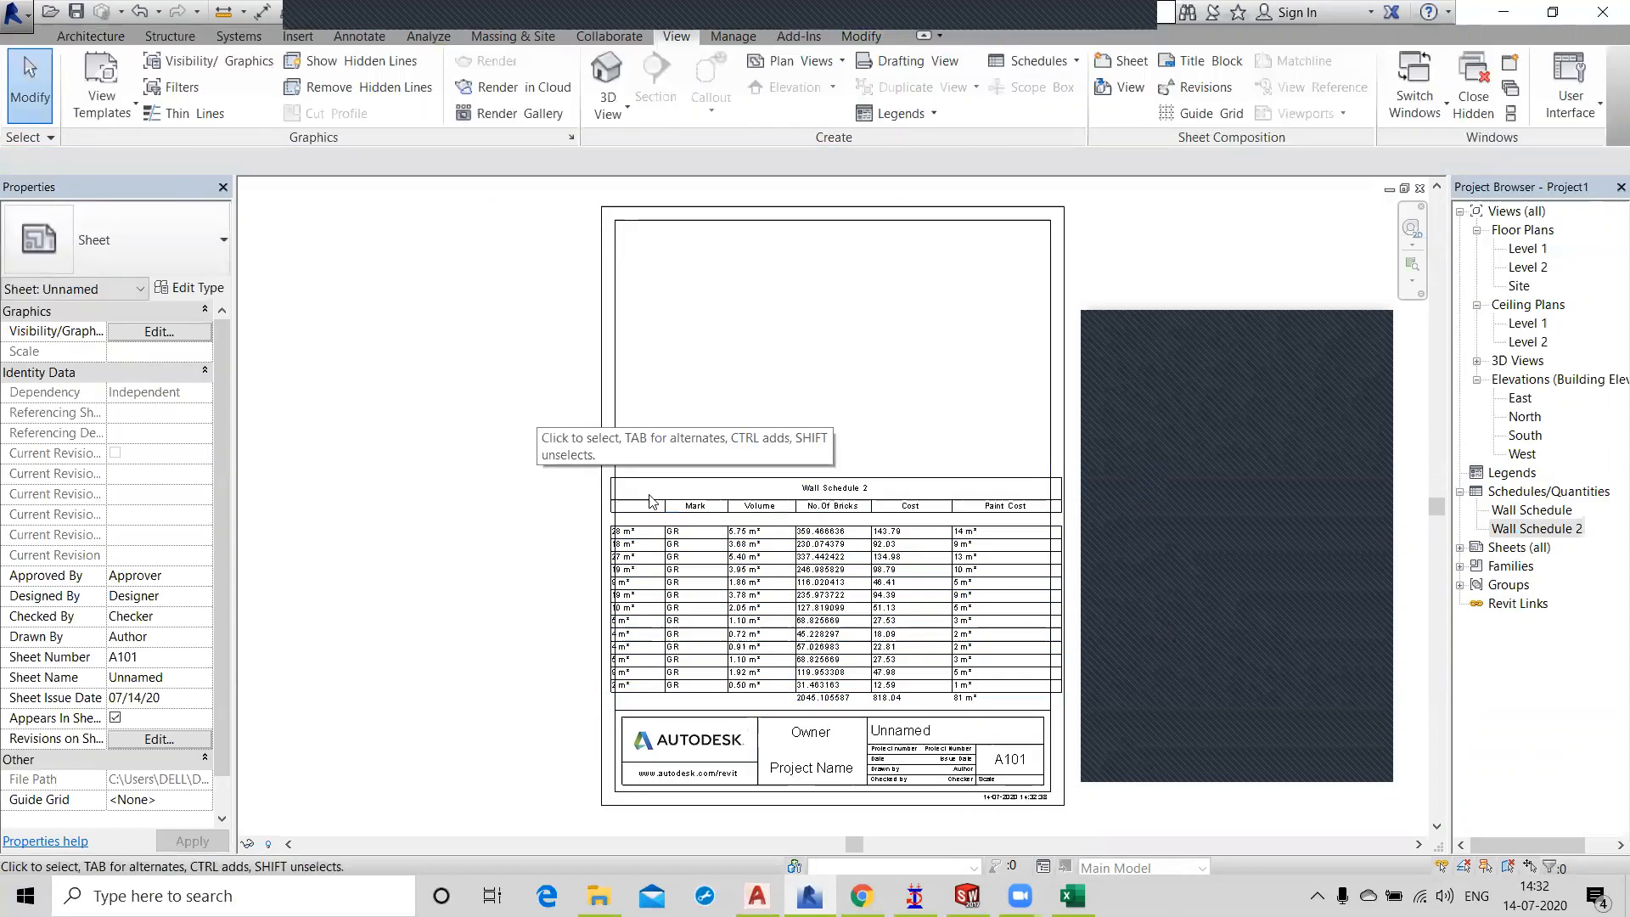
pyautogui.click(728, 562)
pyautogui.rightClick(728, 562)
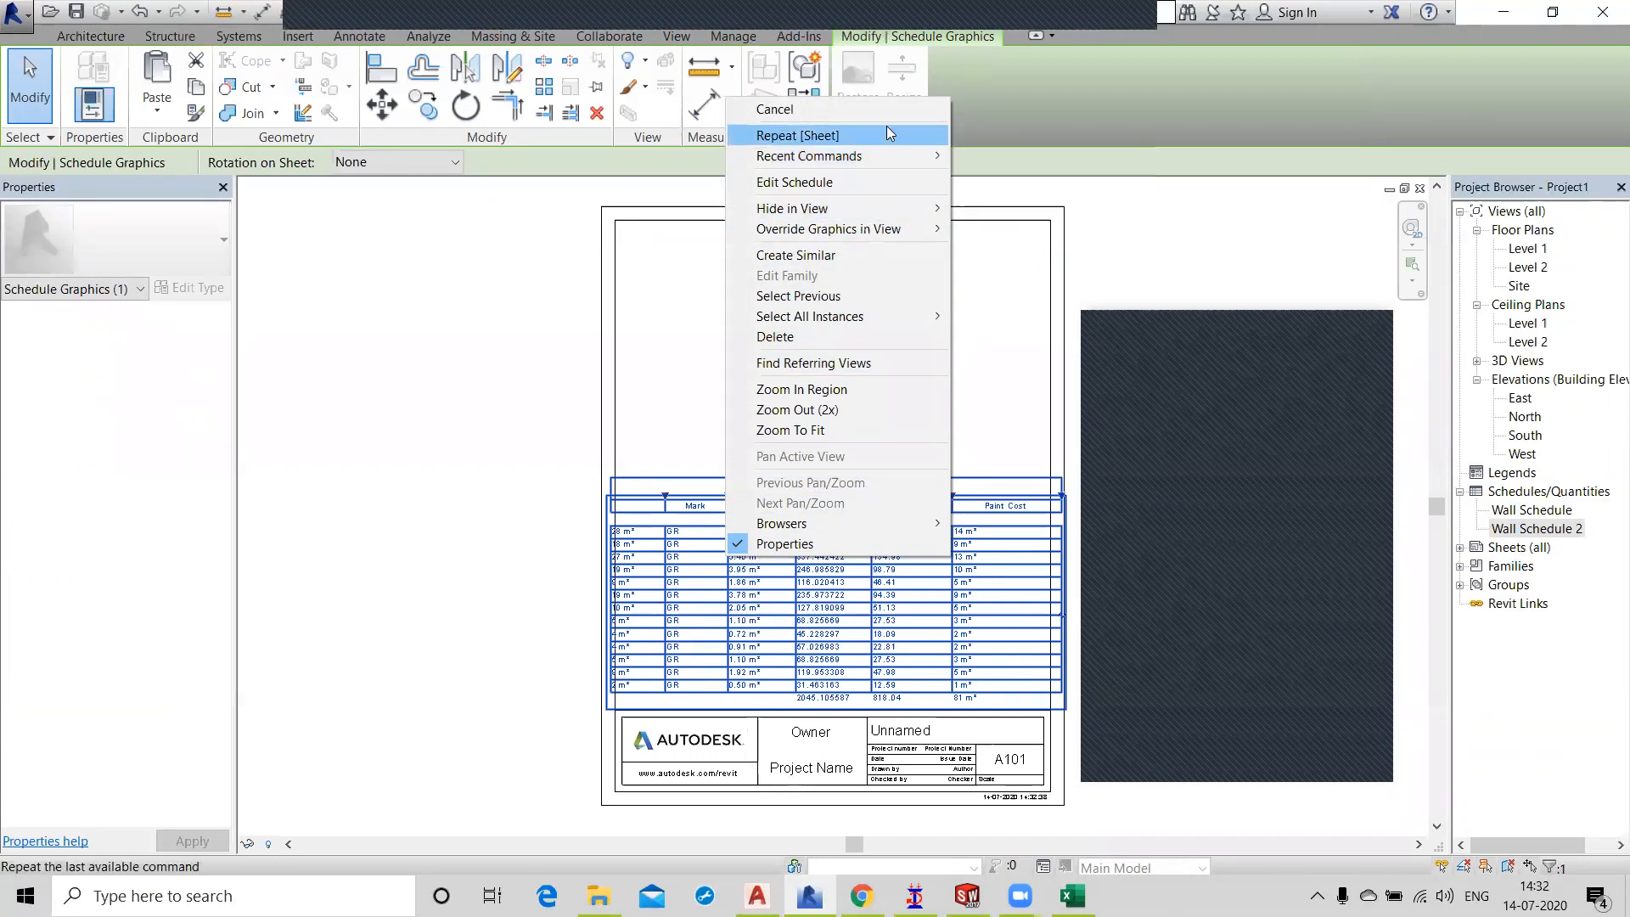
pyautogui.click(359, 479)
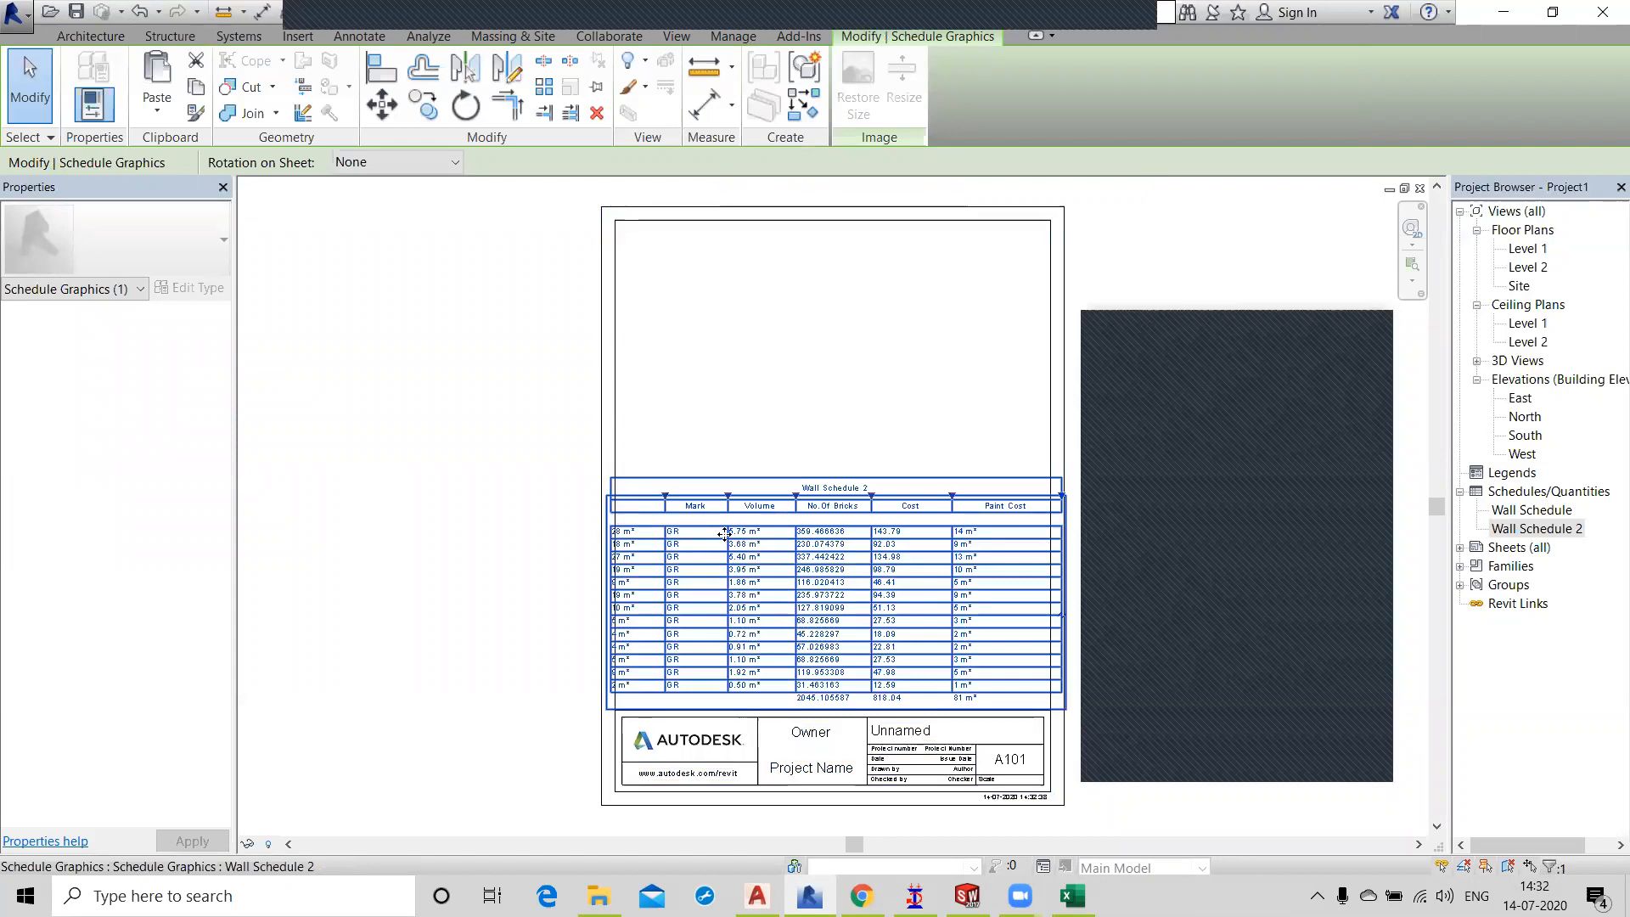
pyautogui.hotkey('alt', 'Tab')
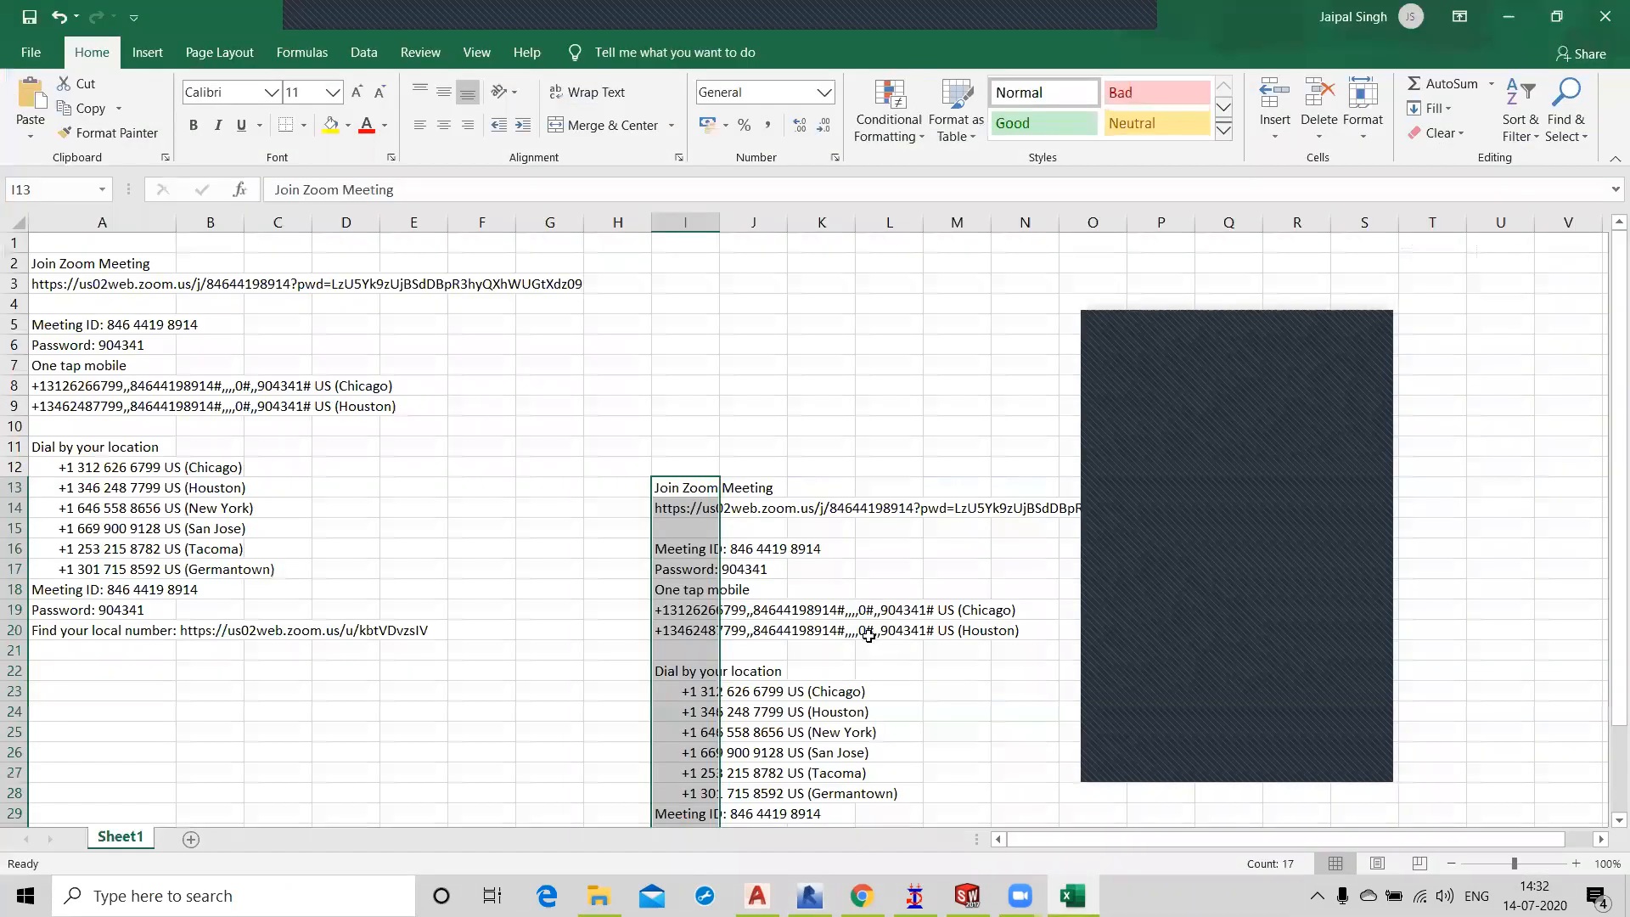
pyautogui.hotkey('ctrl', 'v')
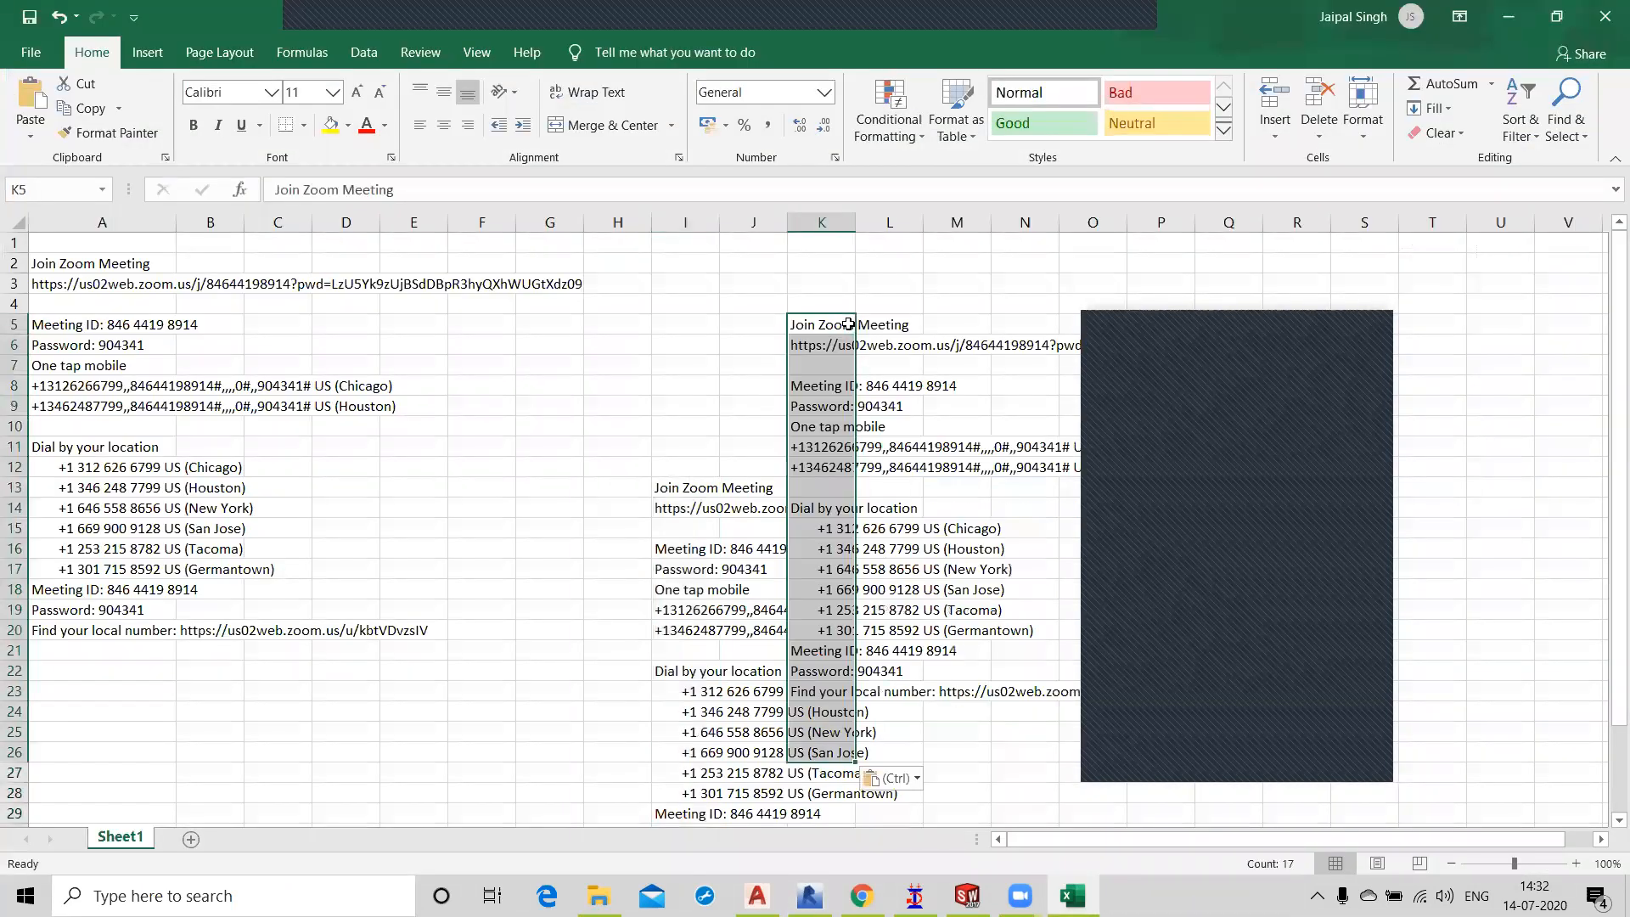
pyautogui.press('ctrl')
pyautogui.press('Escape')
pyautogui.hotkey('alt', 'Tab')
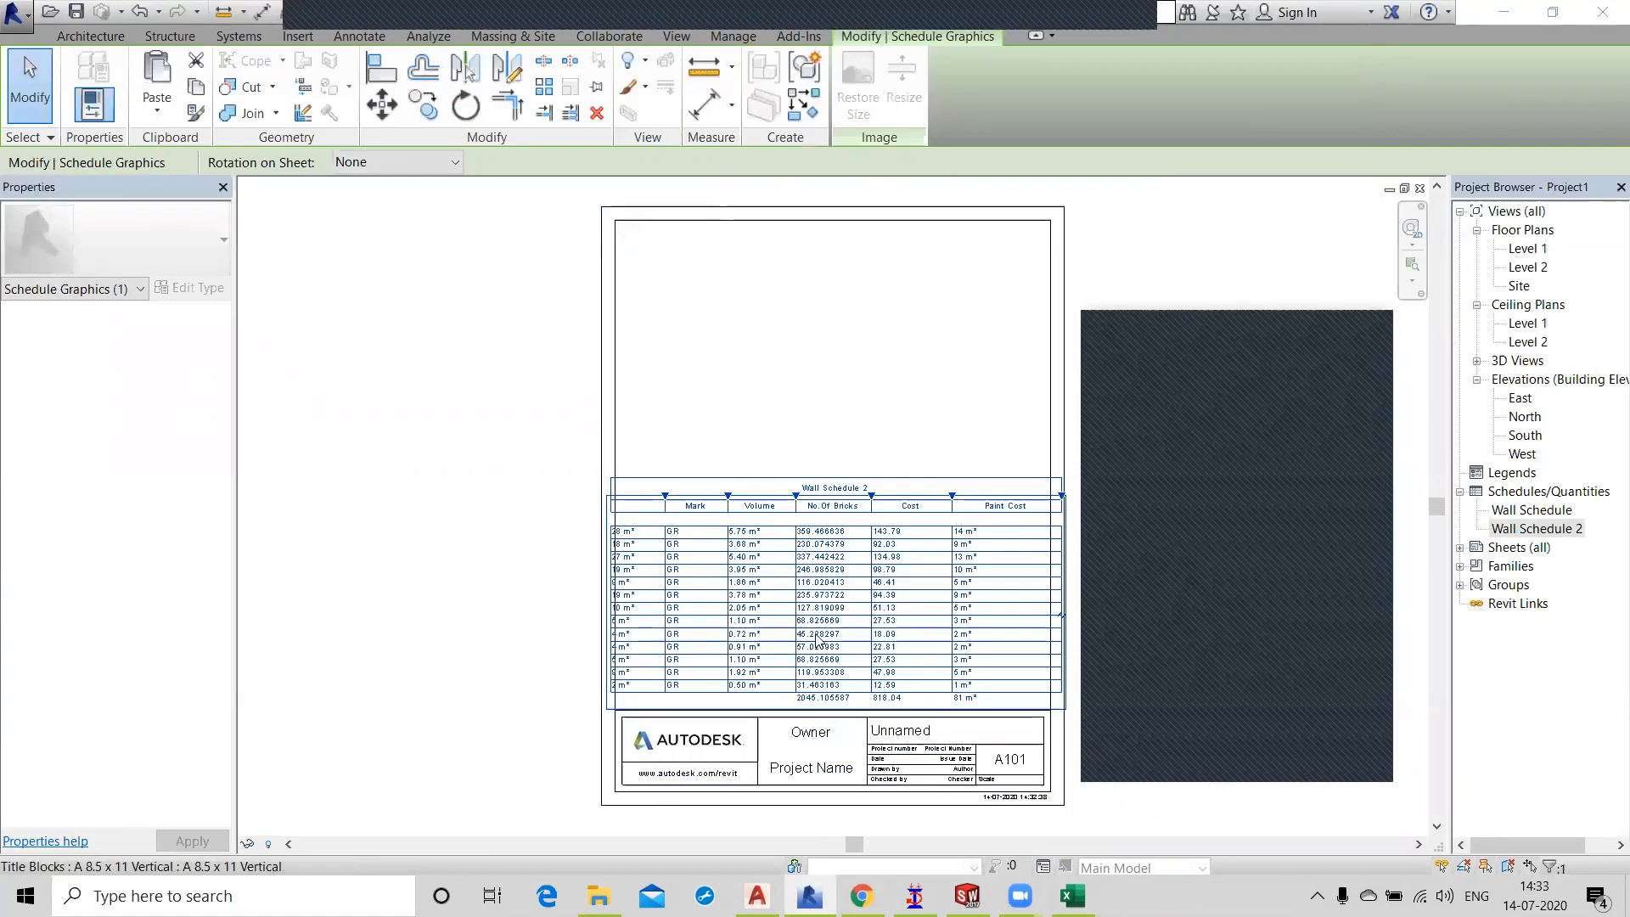
pyautogui.click(840, 354)
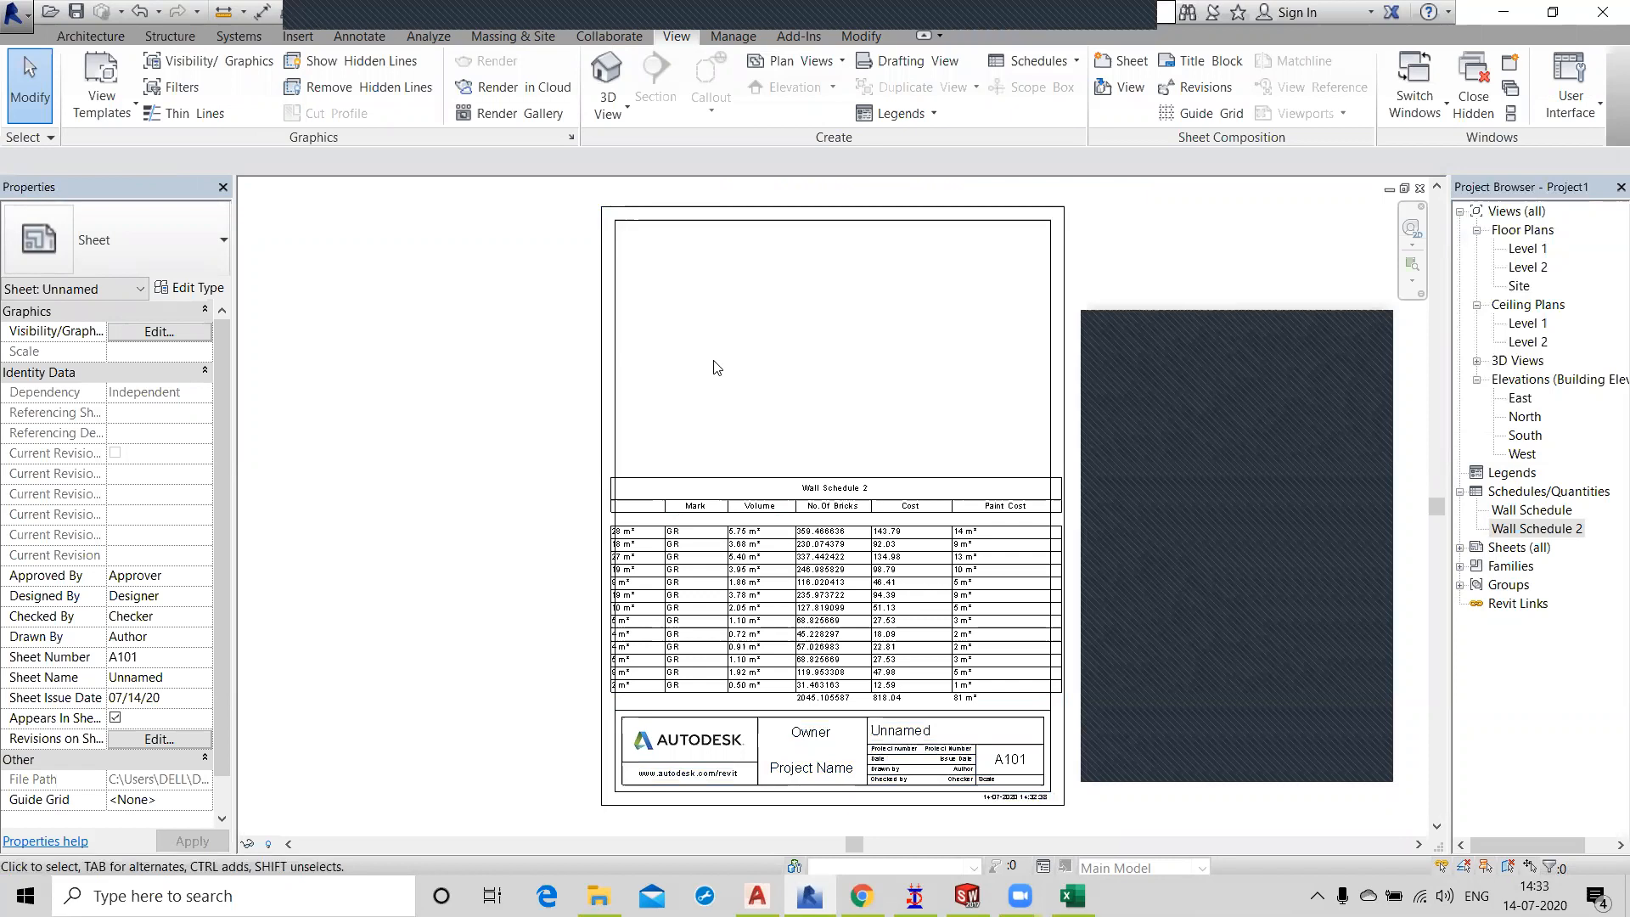
# Open the Wall Schedule 2 view and examine its available parameter and category choices.
pyautogui.doubleClick(1543, 530)
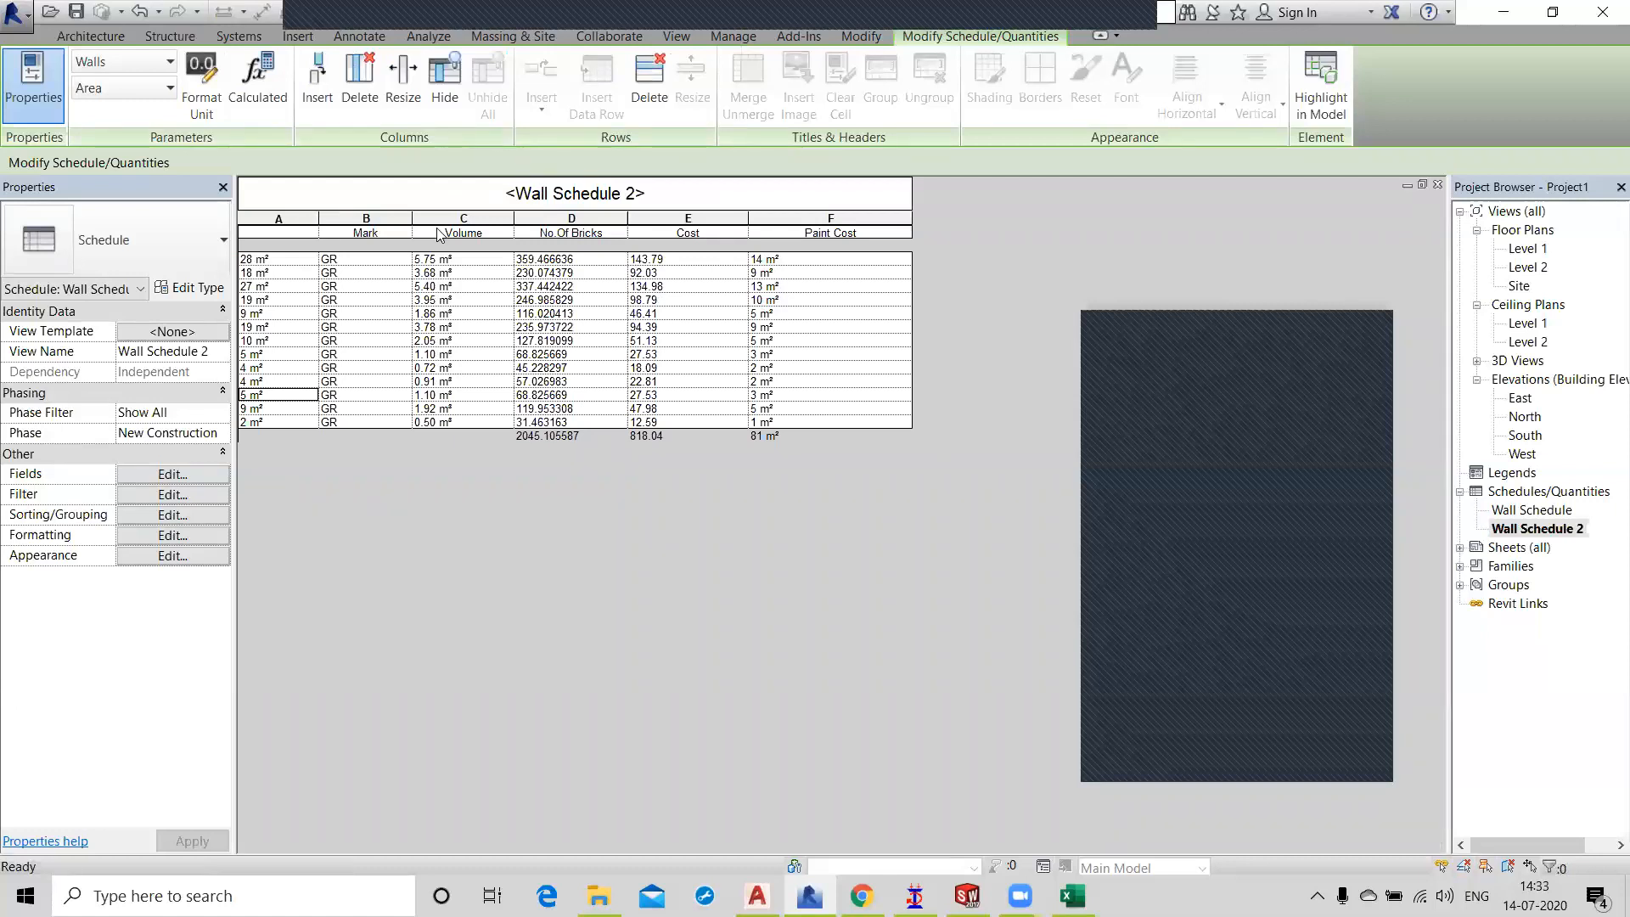
pyautogui.click(102, 90)
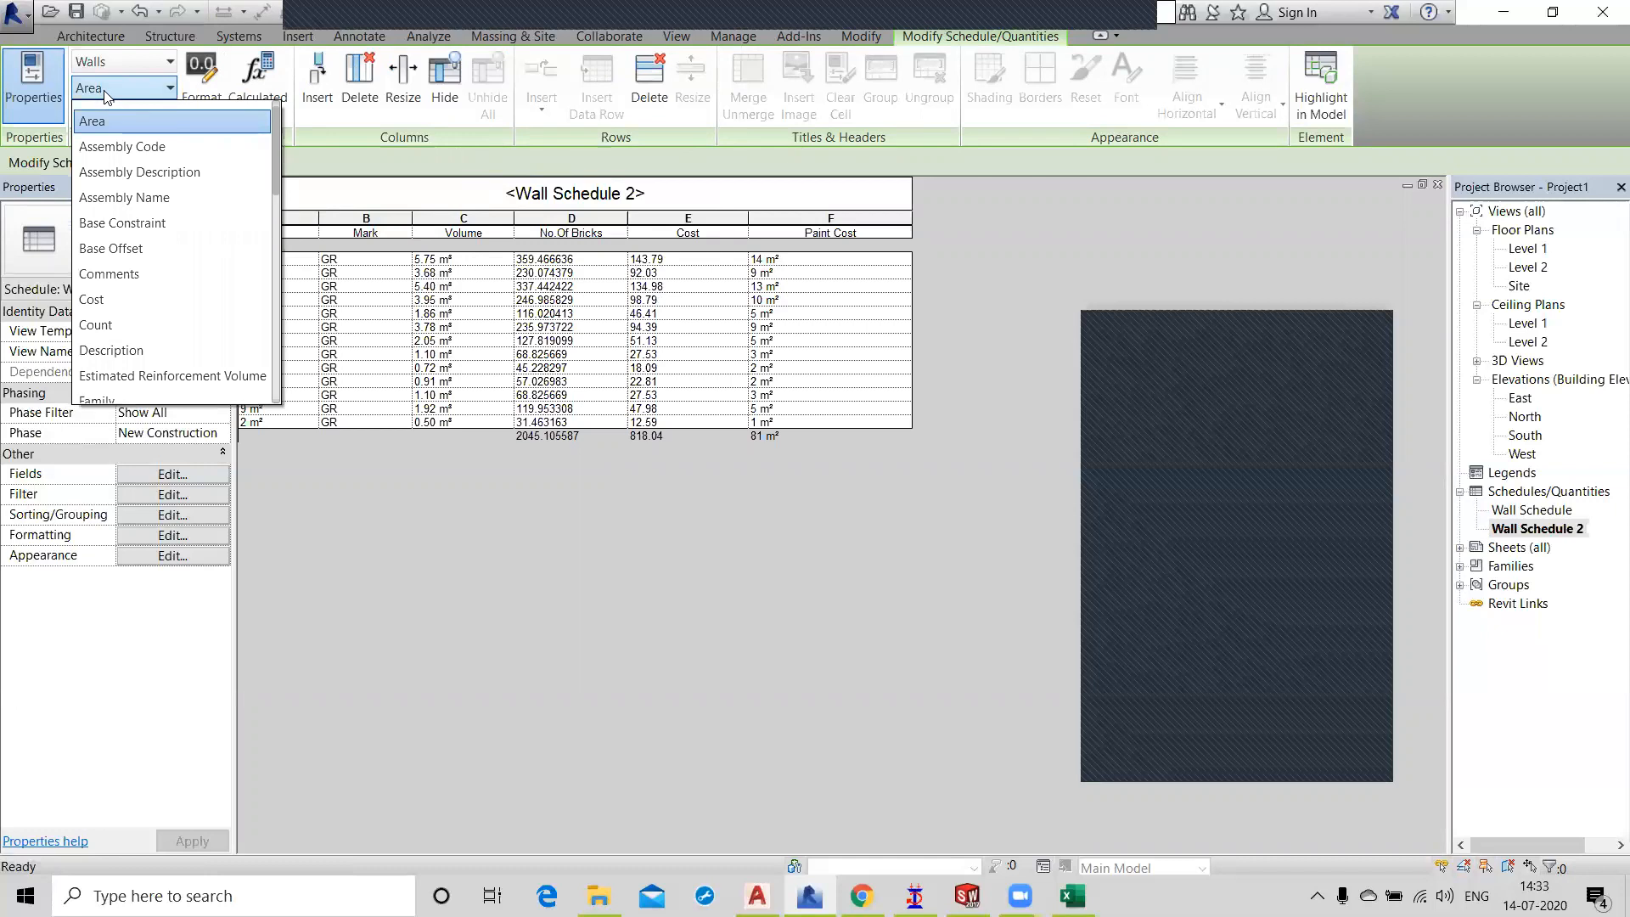
pyautogui.click(106, 90)
pyautogui.click(124, 63)
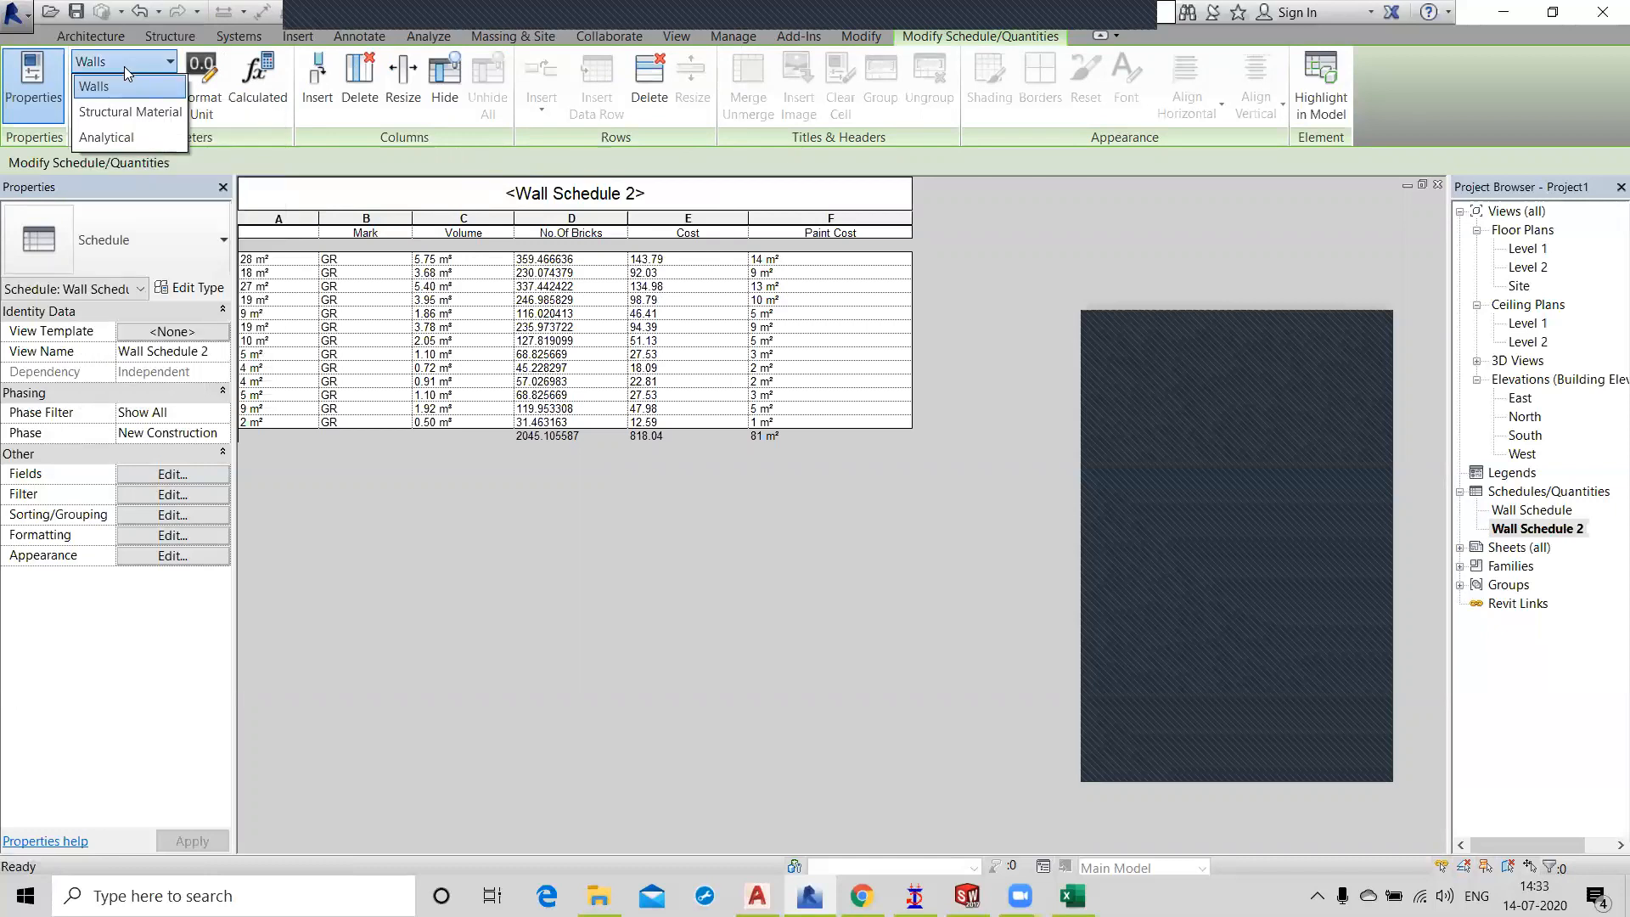
pyautogui.click(124, 66)
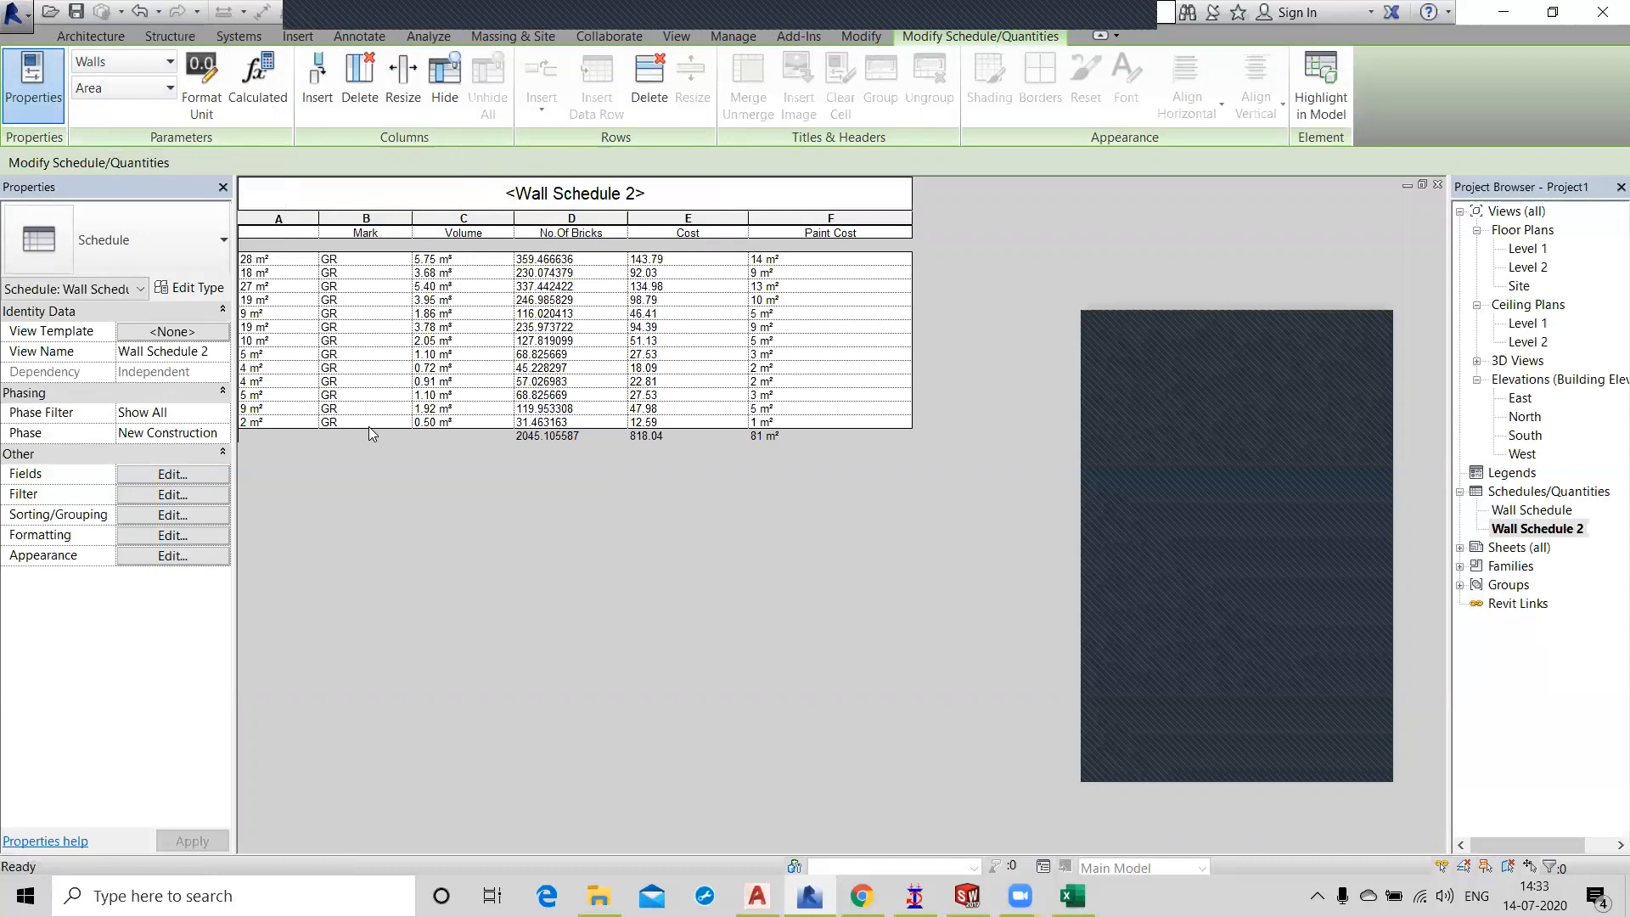